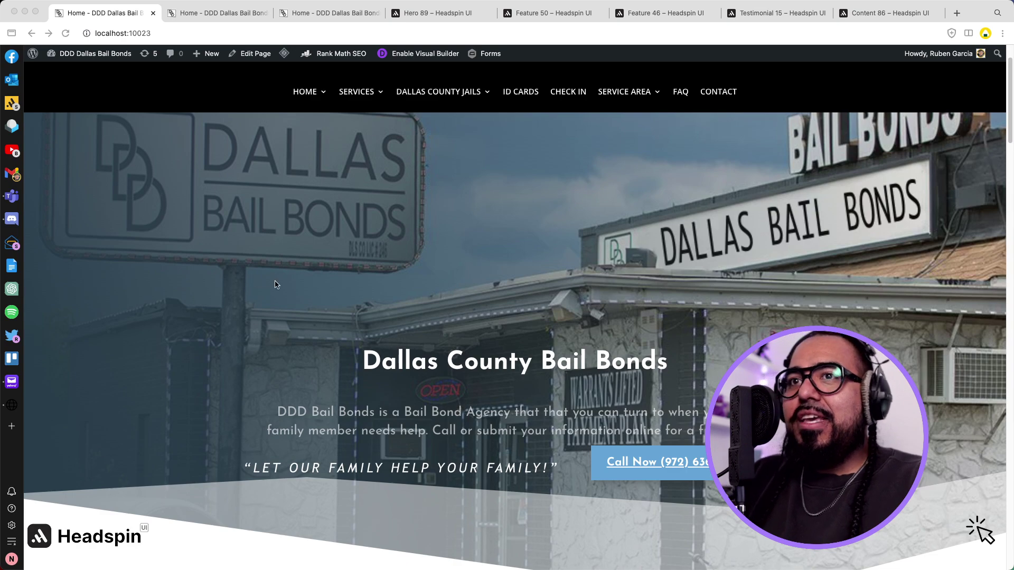
Switch to the localhost:10027 tab showing the migrated home page as raw Divi shortcodes.
scroll(276, 285, down, 1)
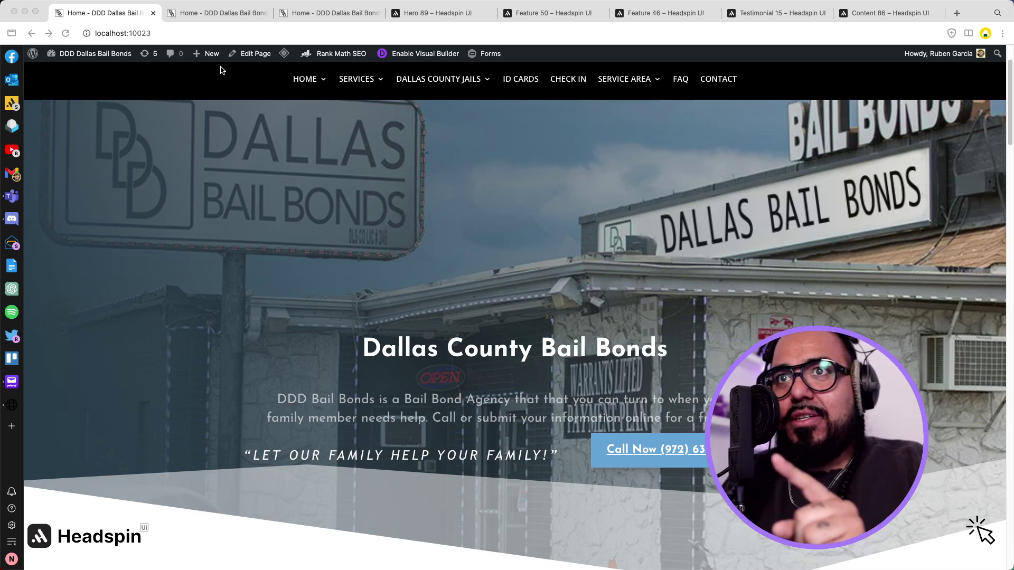
click(215, 14)
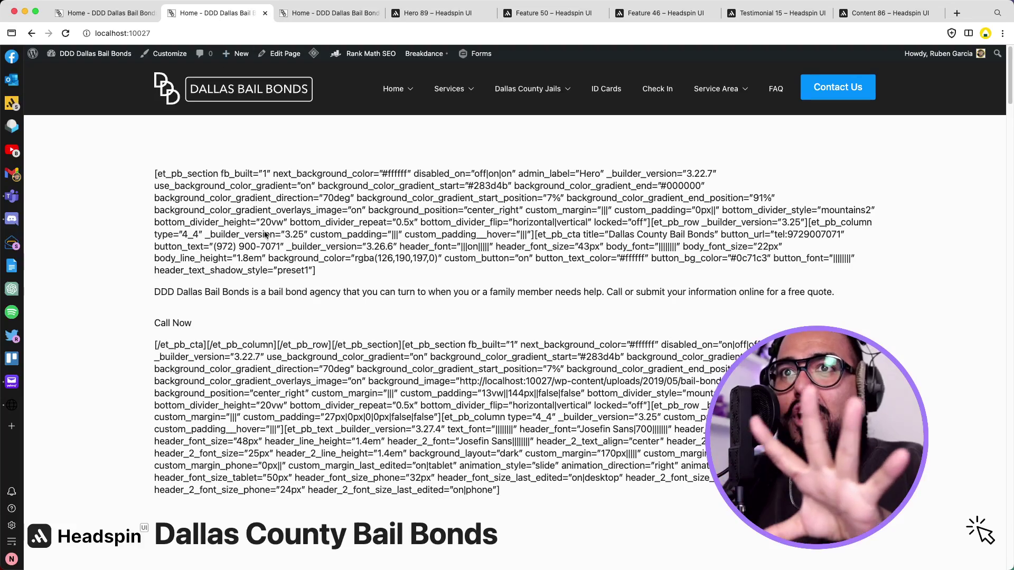
scroll(299, 283, down, 20)
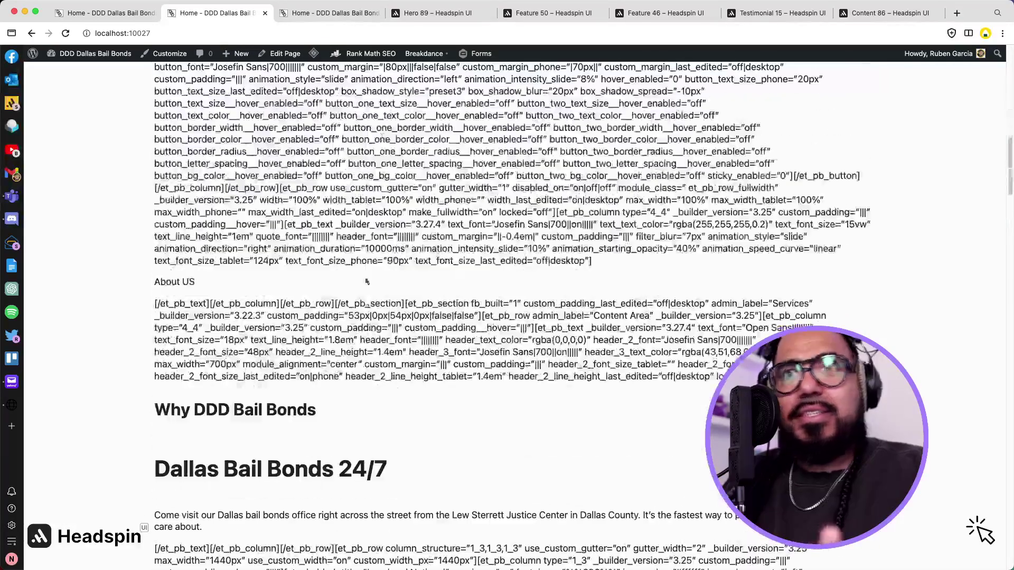
click(337, 13)
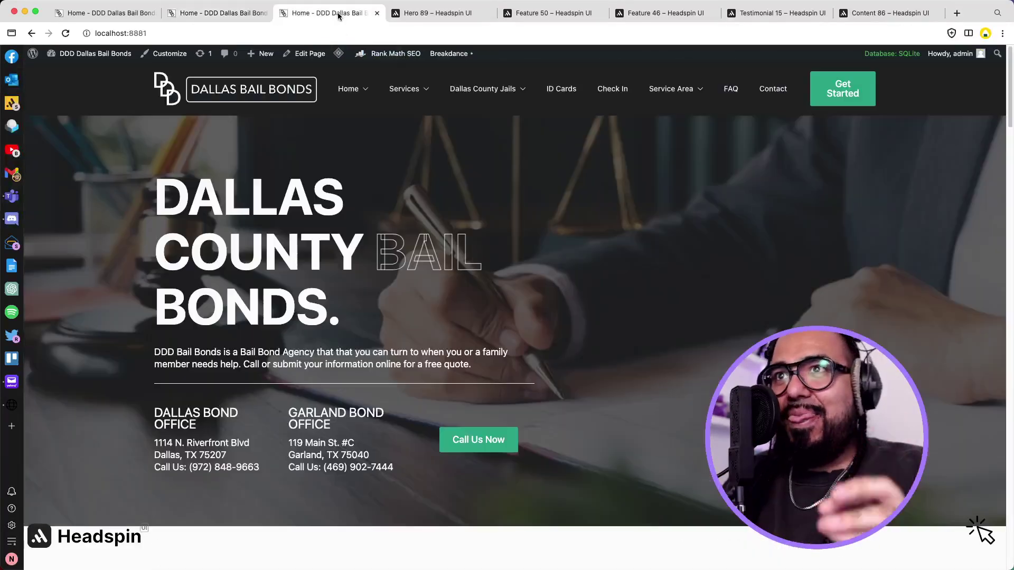
scroll(399, 170, down, 1)
scroll(398, 170, down, 10)
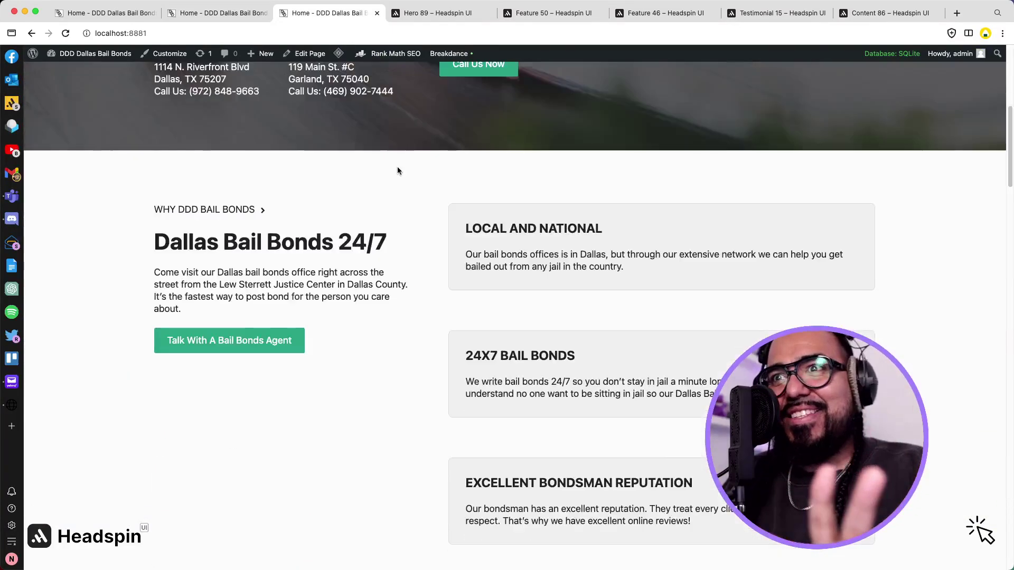
scroll(398, 170, down, 4)
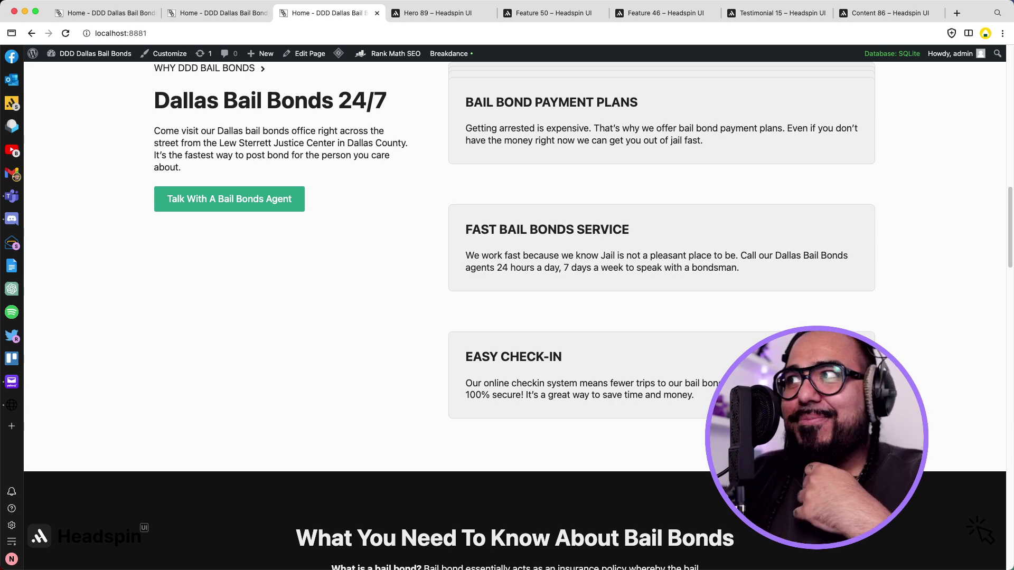
scroll(497, 236, down, 10)
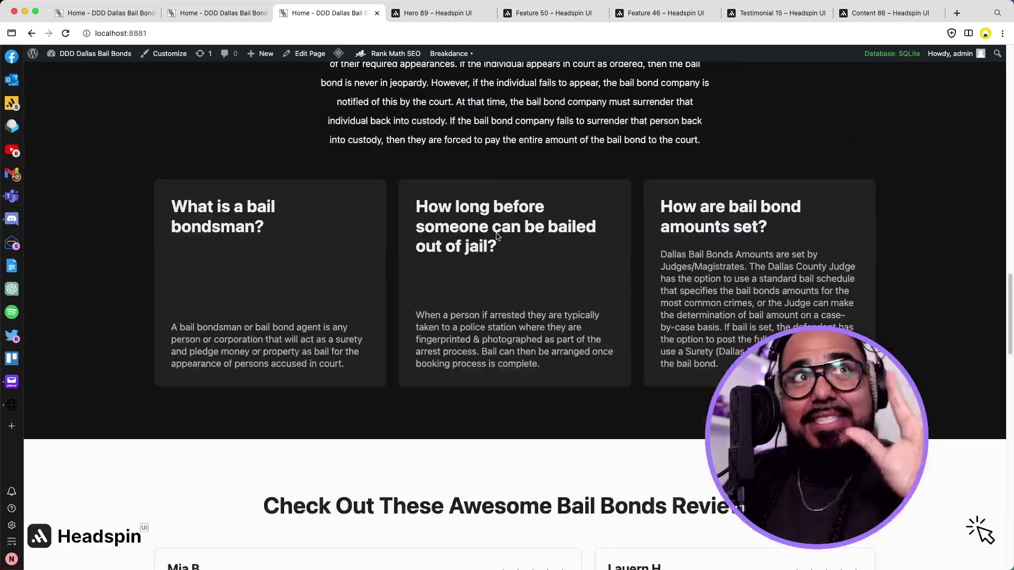
scroll(496, 236, down, 10)
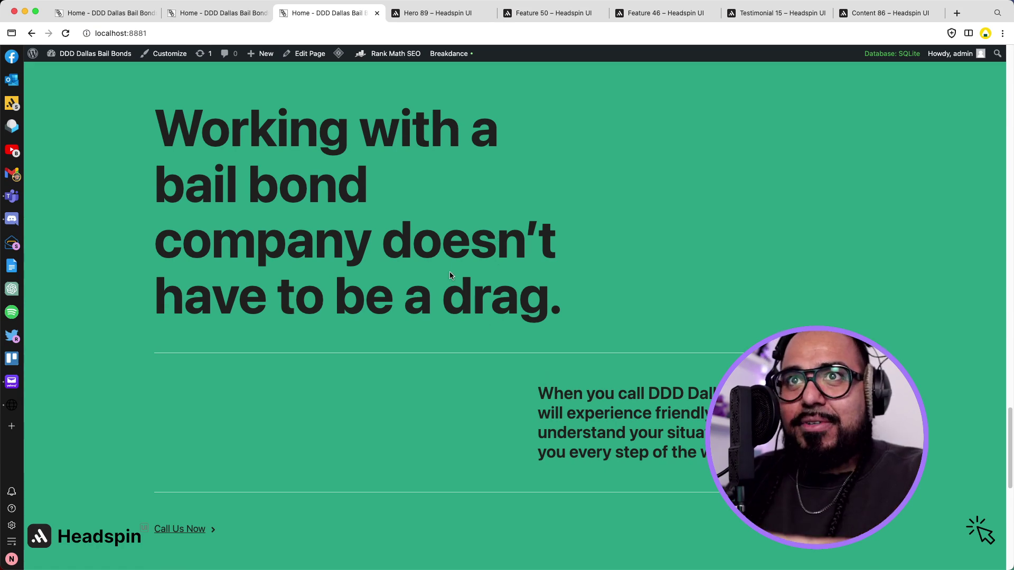
click(222, 14)
click(305, 13)
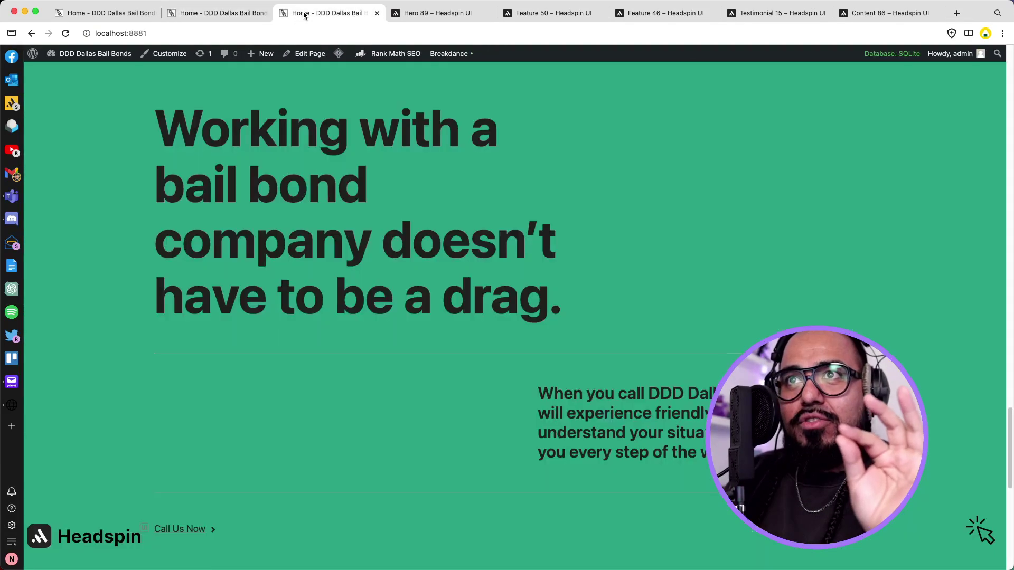
click(238, 14)
scroll(438, 227, up, 15)
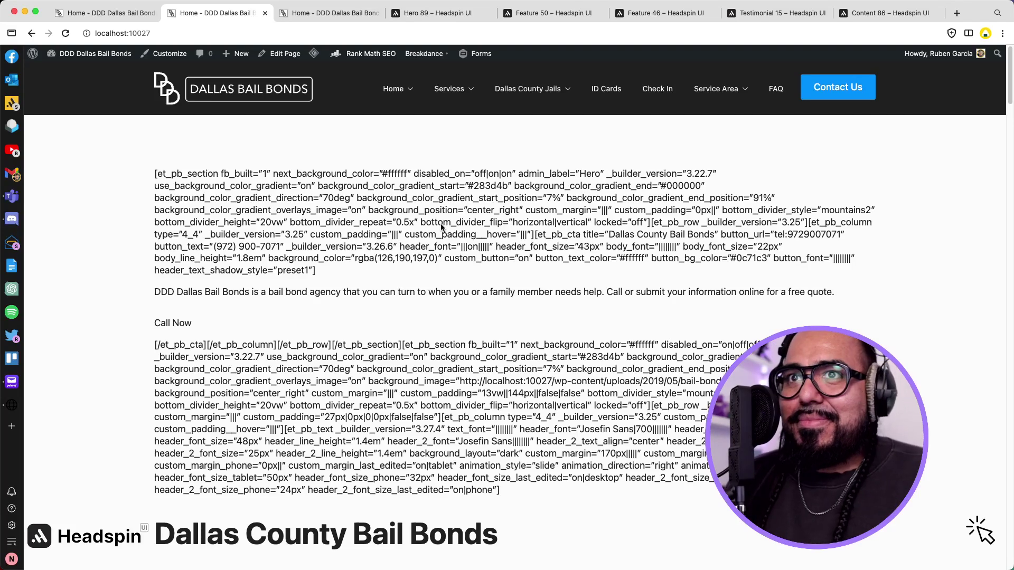
click(310, 13)
click(231, 14)
click(295, 15)
click(253, 15)
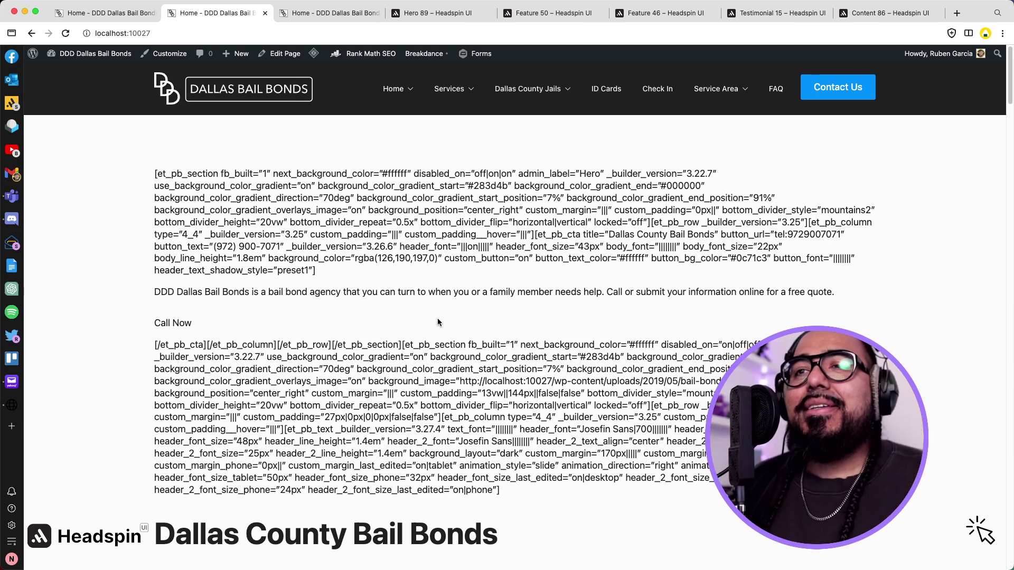
click(347, 19)
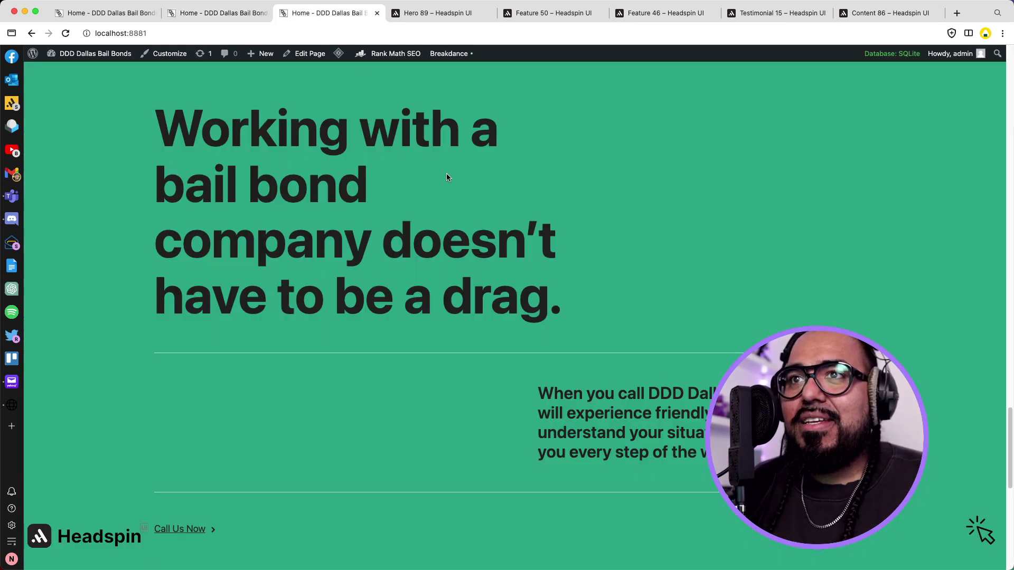
scroll(432, 161, up, 20)
scroll(467, 184, up, 2)
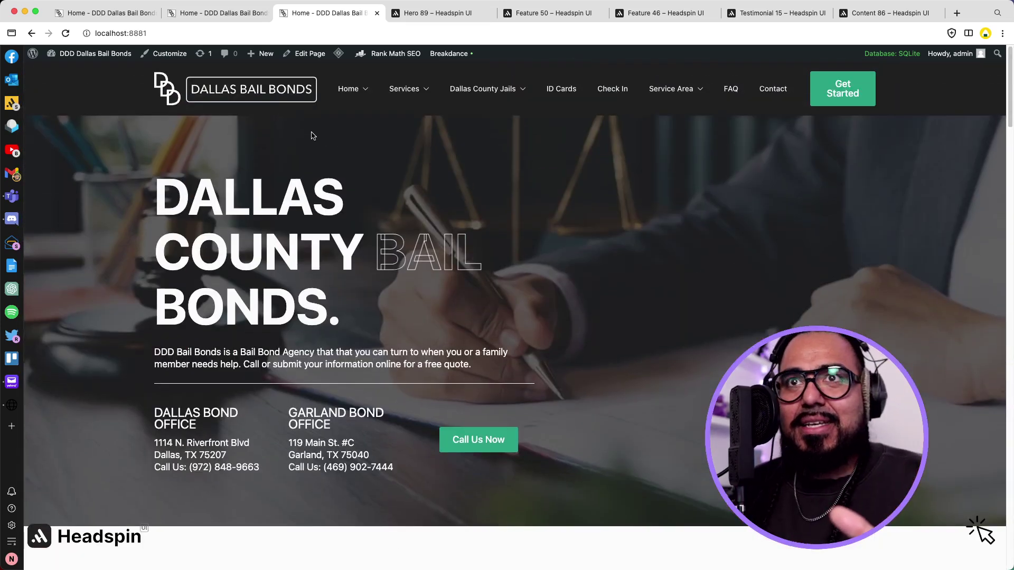
click(210, 15)
click(142, 16)
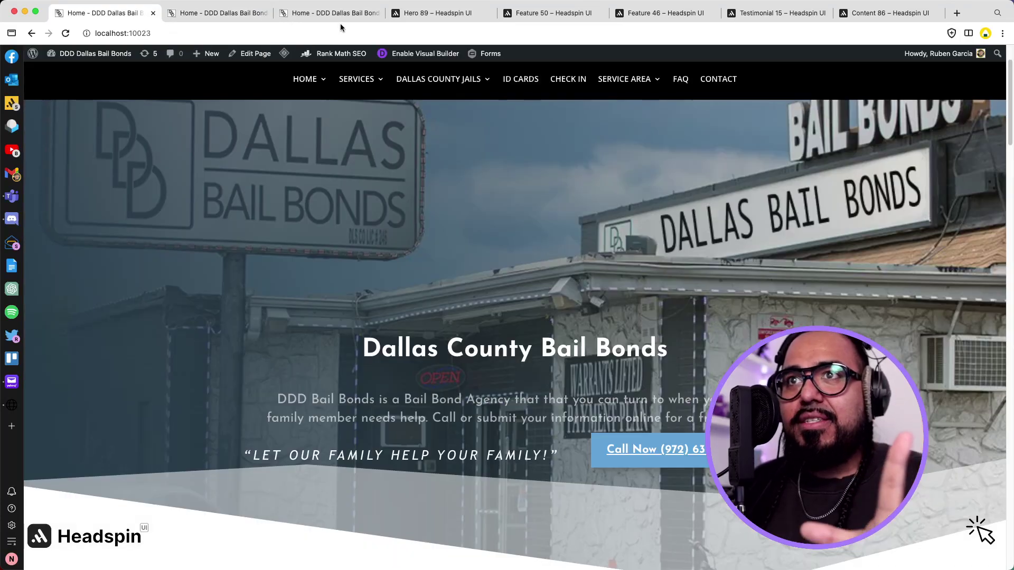
click(211, 18)
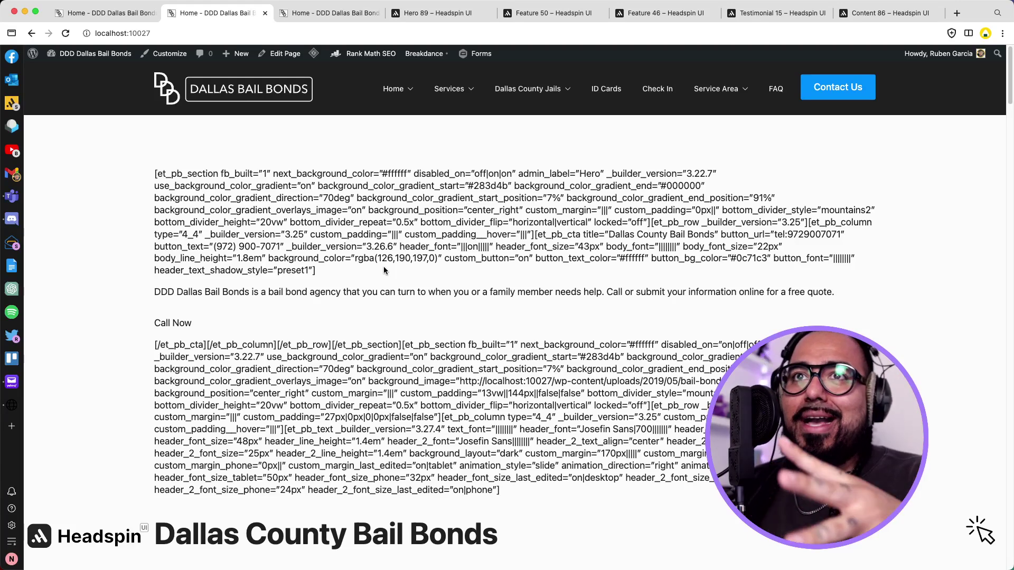
click(132, 16)
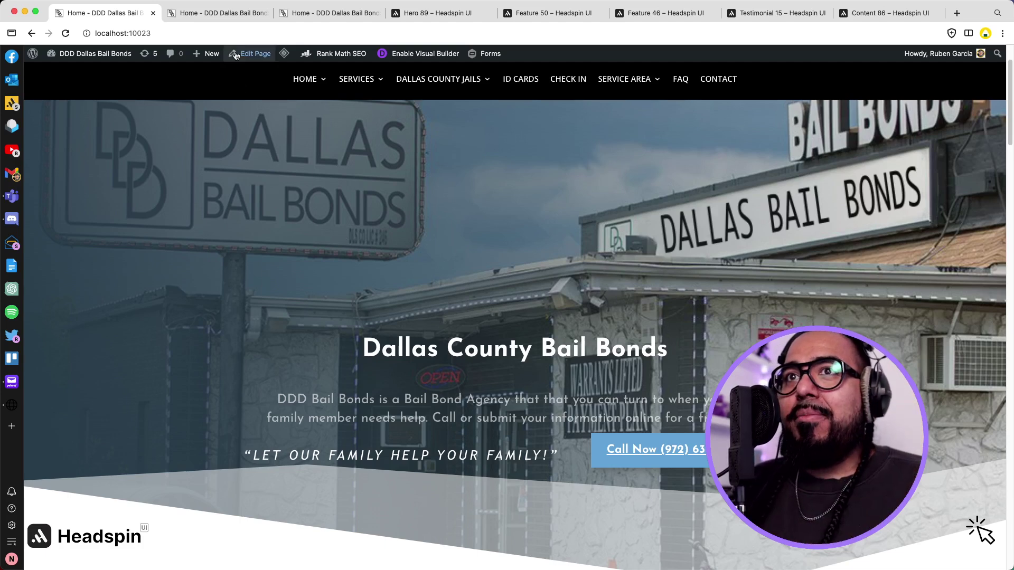
click(234, 17)
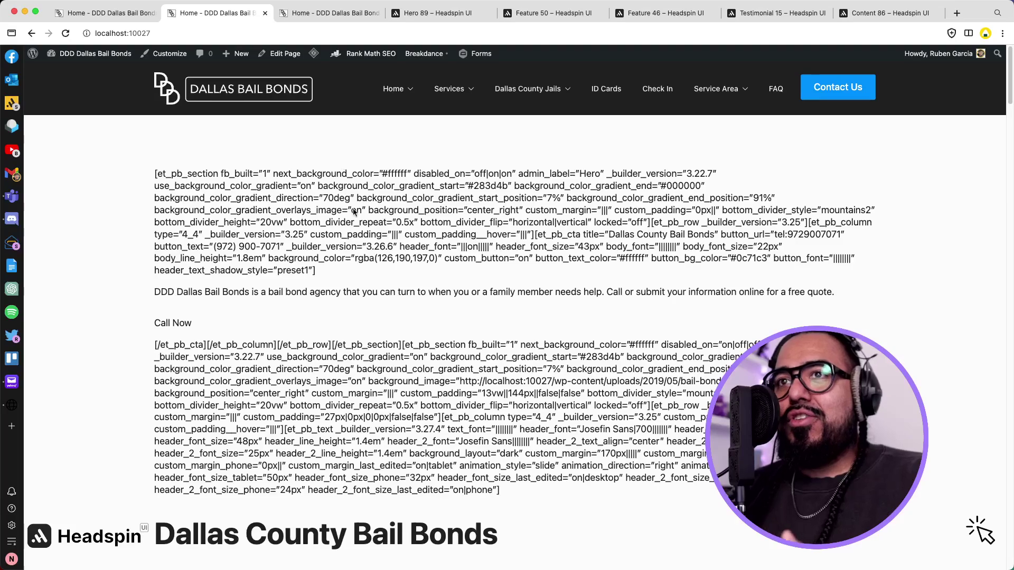
scroll(269, 166, down, 6)
scroll(268, 168, down, 12)
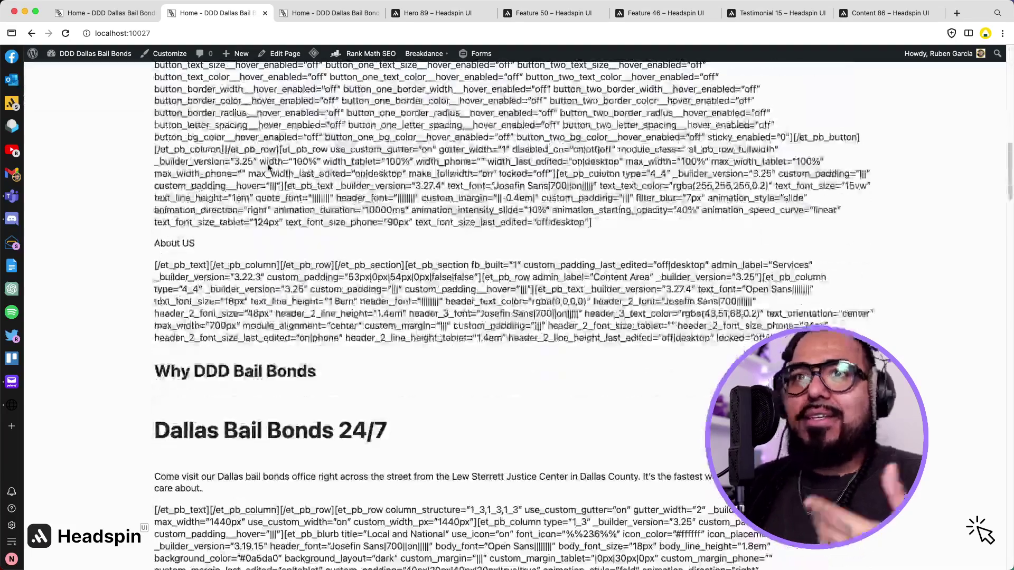
scroll(269, 168, down, 3)
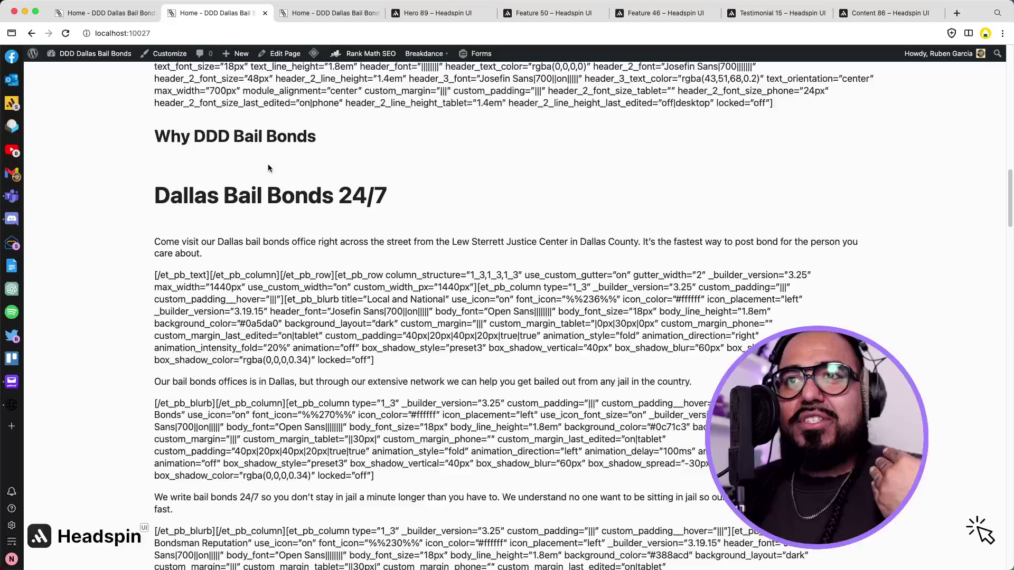
scroll(268, 168, down, 2)
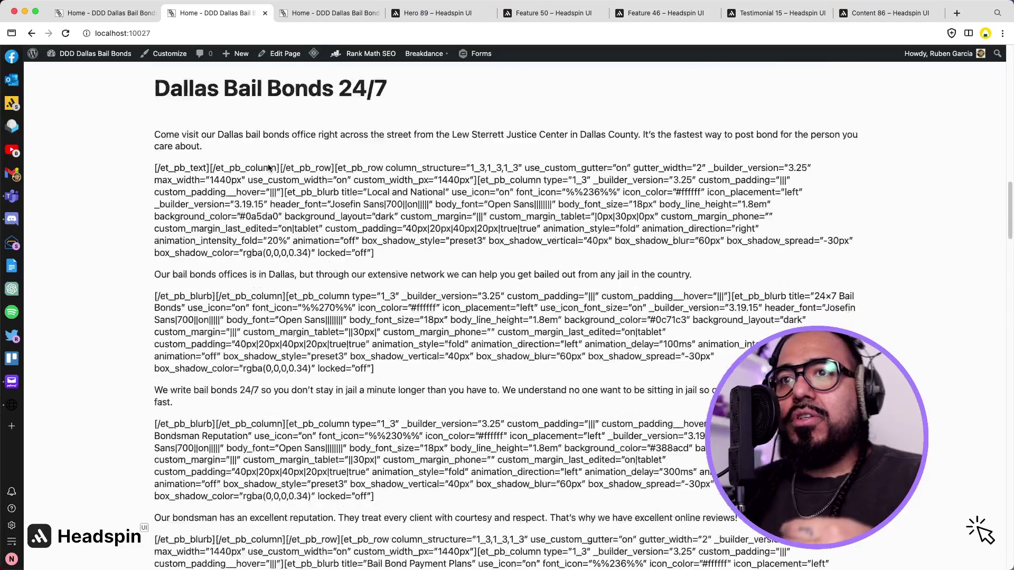
scroll(413, 323, up, 18)
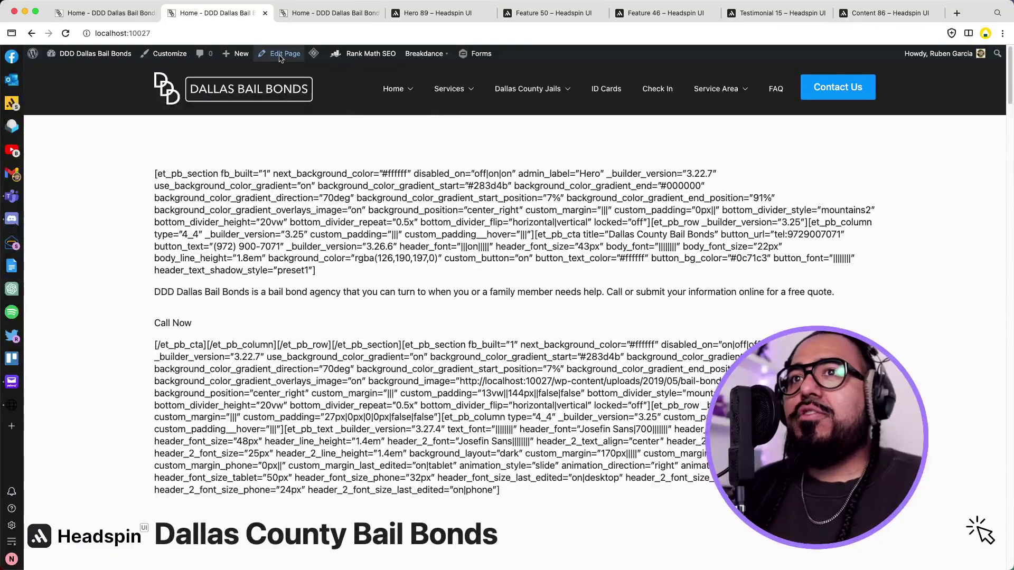
Delete the unsupported Divi placeholder block from Home, update the page, and open it in Breakdance.
click(281, 55)
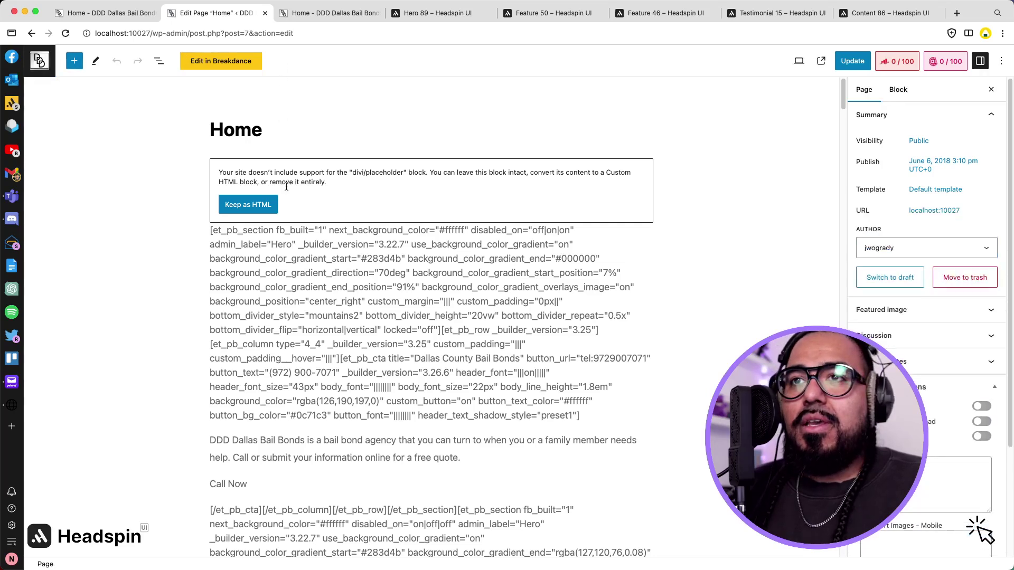
click(474, 194)
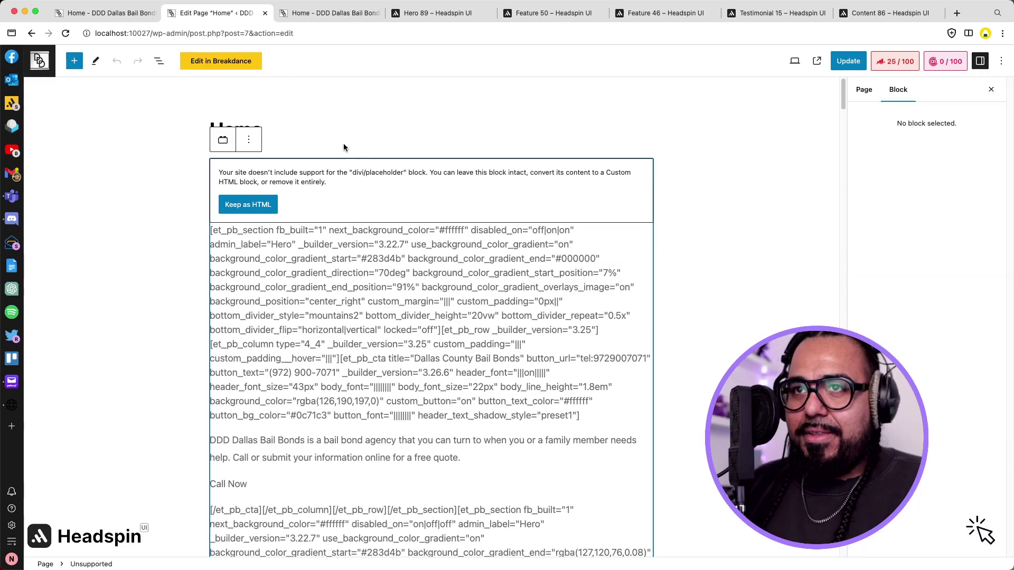
click(250, 139)
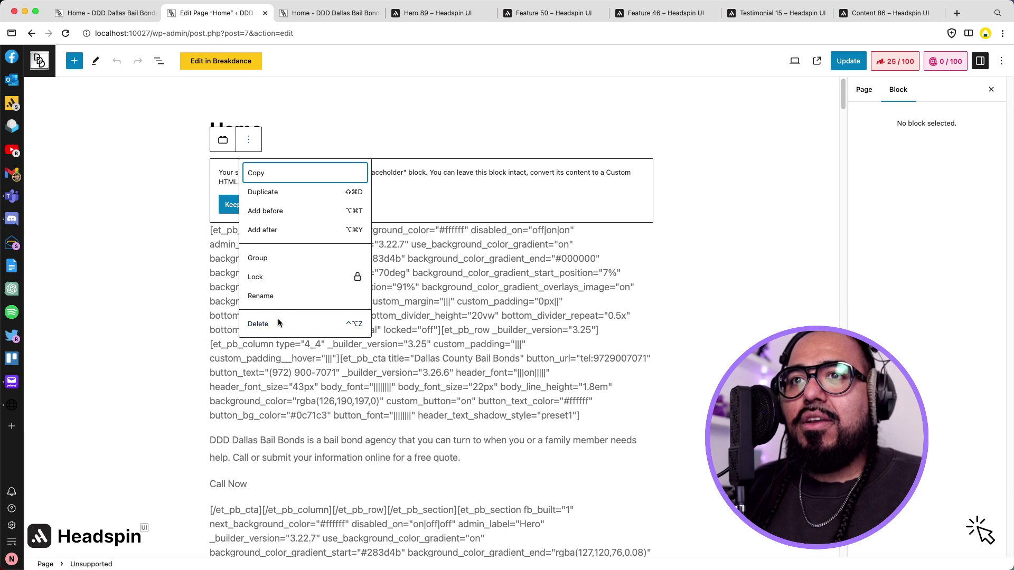
click(278, 322)
click(848, 61)
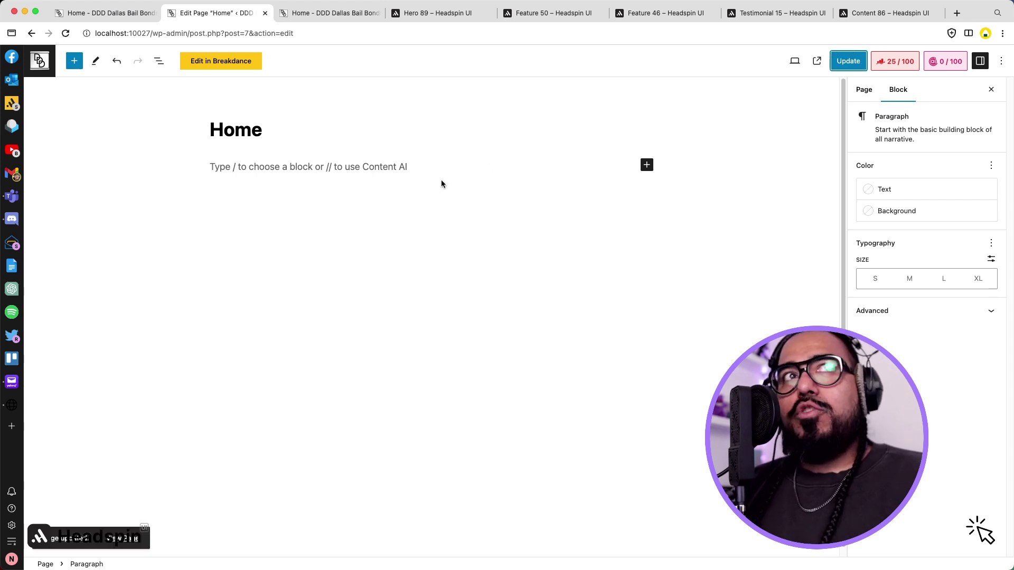
click(244, 61)
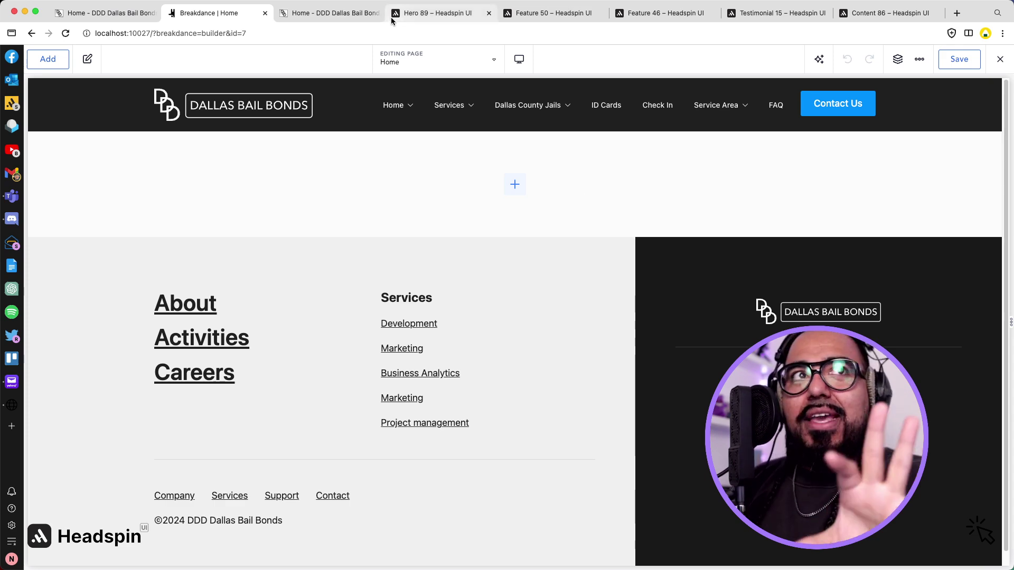
Copy the Headspin UI Hero 89 wireframe and paste it into the Home page's empty section.
click(438, 12)
scroll(454, 183, down, 1)
scroll(454, 178, down, 1)
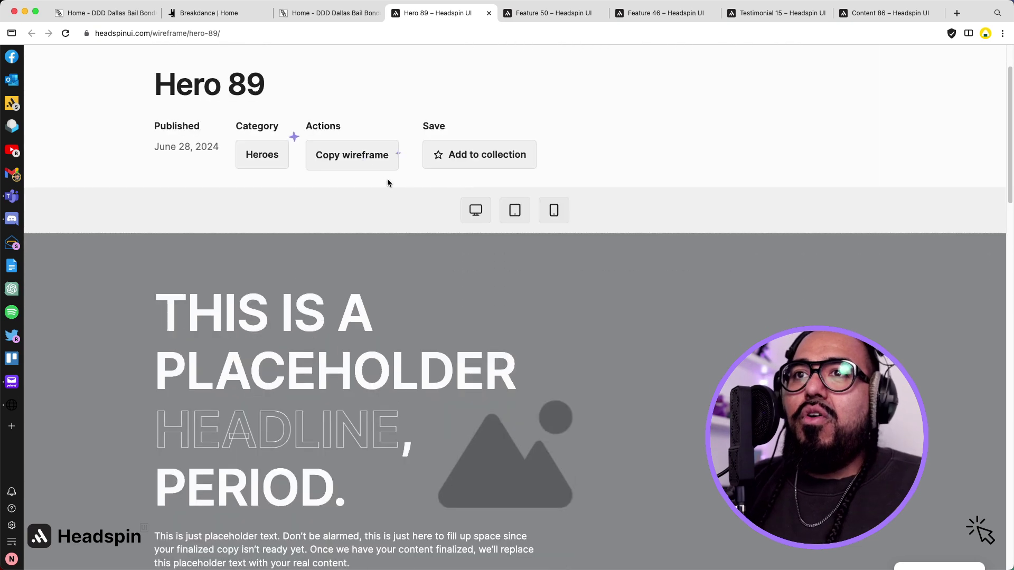
click(365, 159)
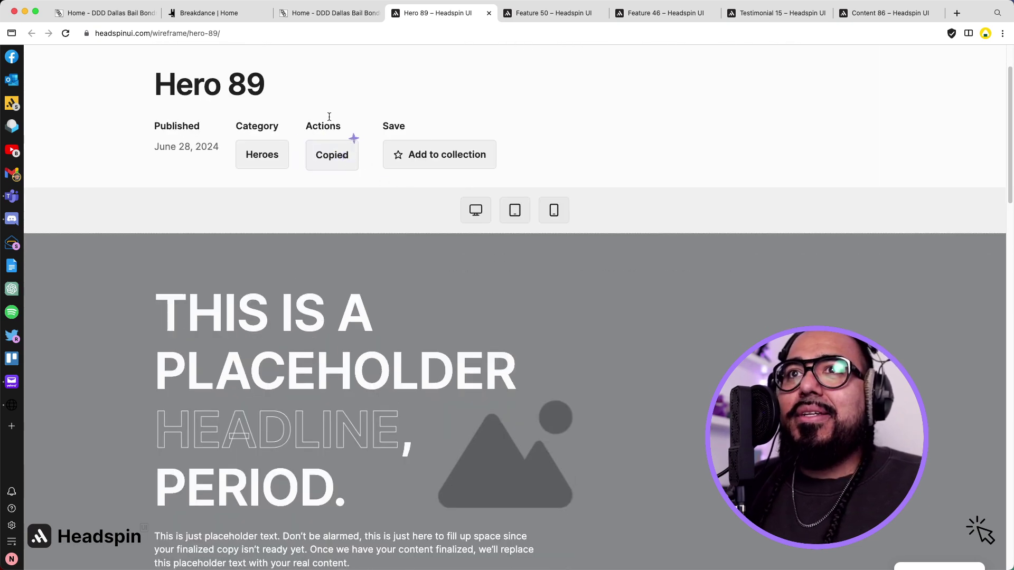
click(314, 13)
click(229, 13)
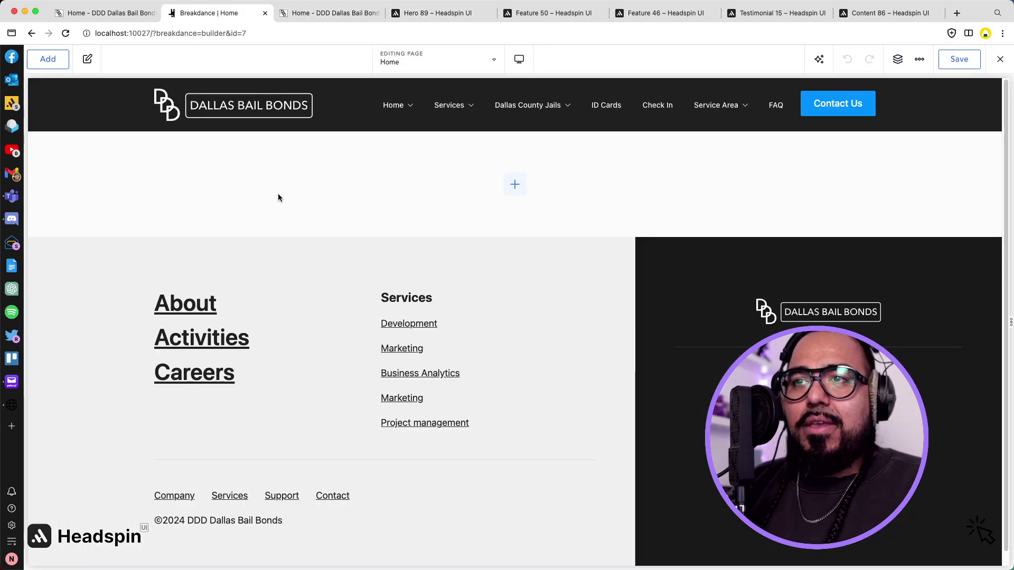
key(super+v)
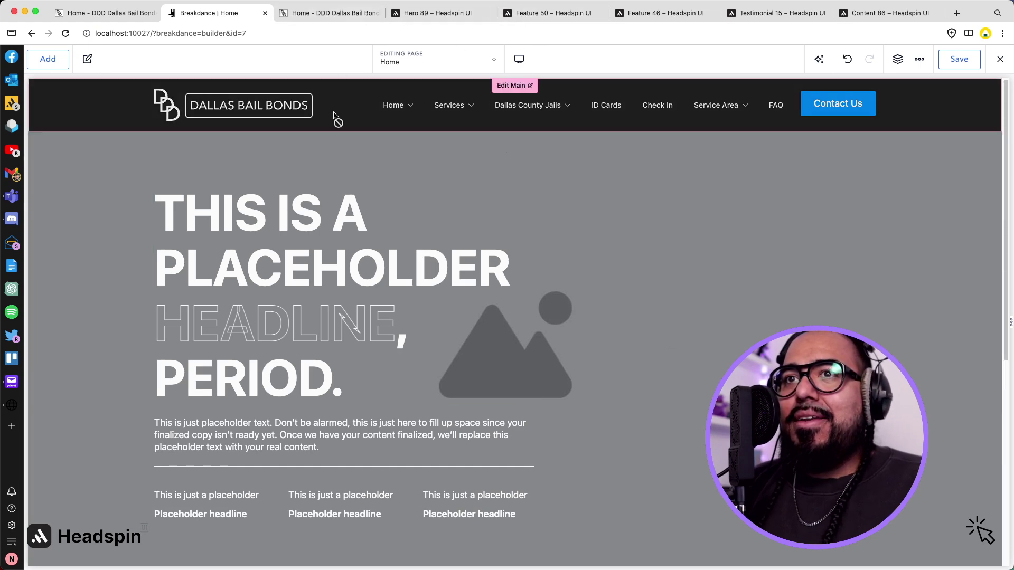
Set the hero section background to the lawyer-with-scales Media Library photo and save the page.
scroll(145, 204, down, 1)
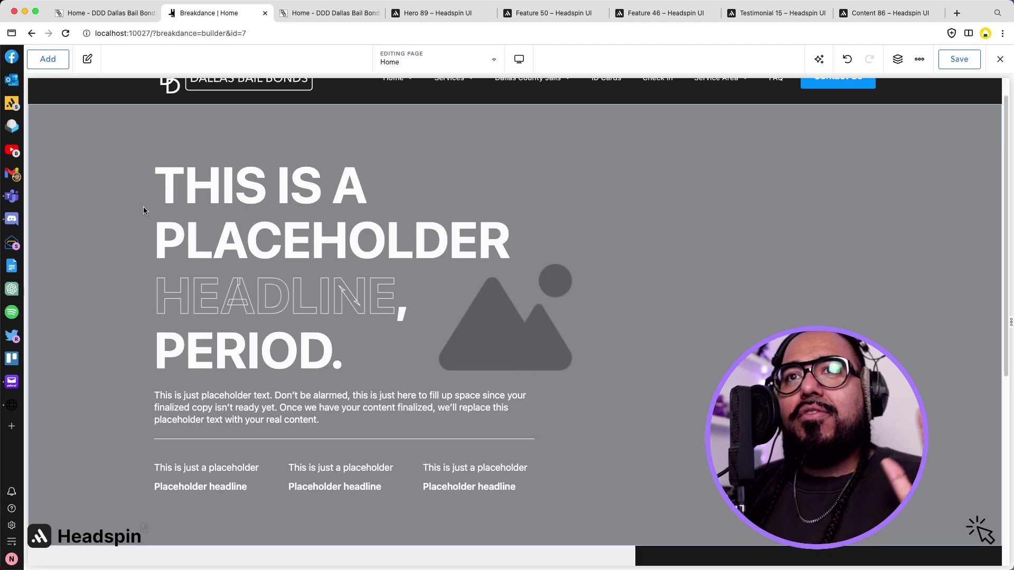
click(143, 207)
click(106, 211)
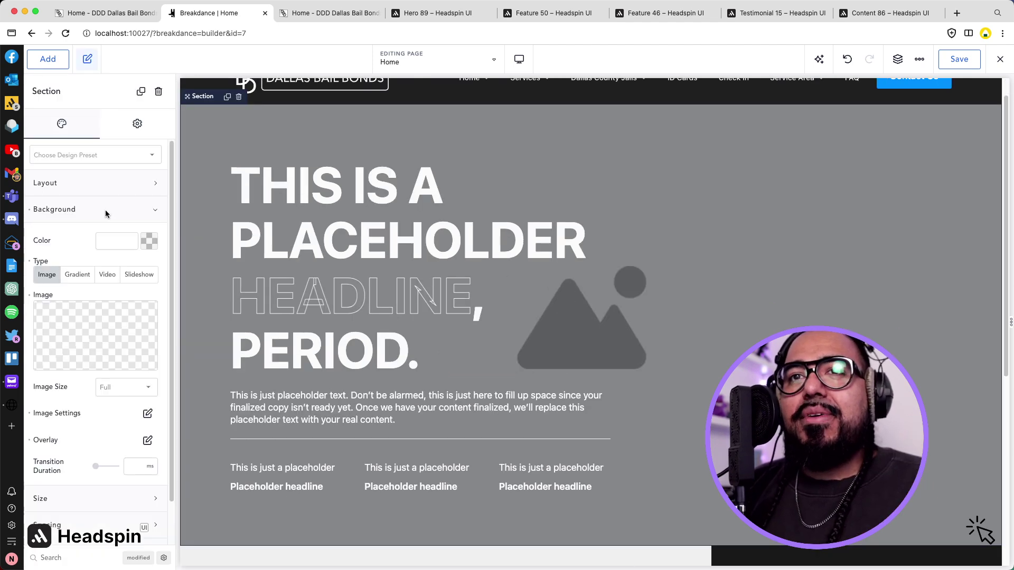
click(79, 335)
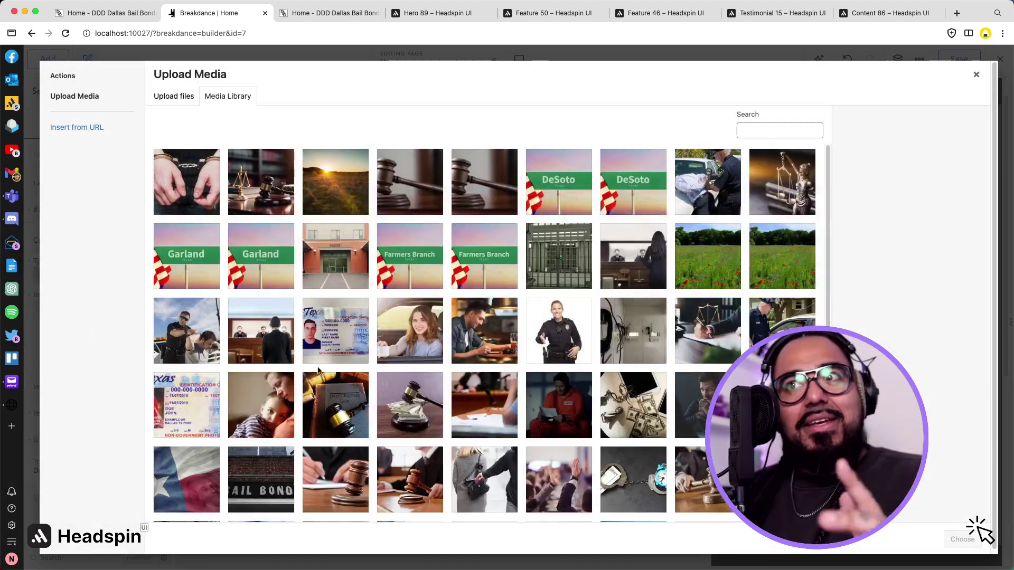
scroll(547, 344, down, 1)
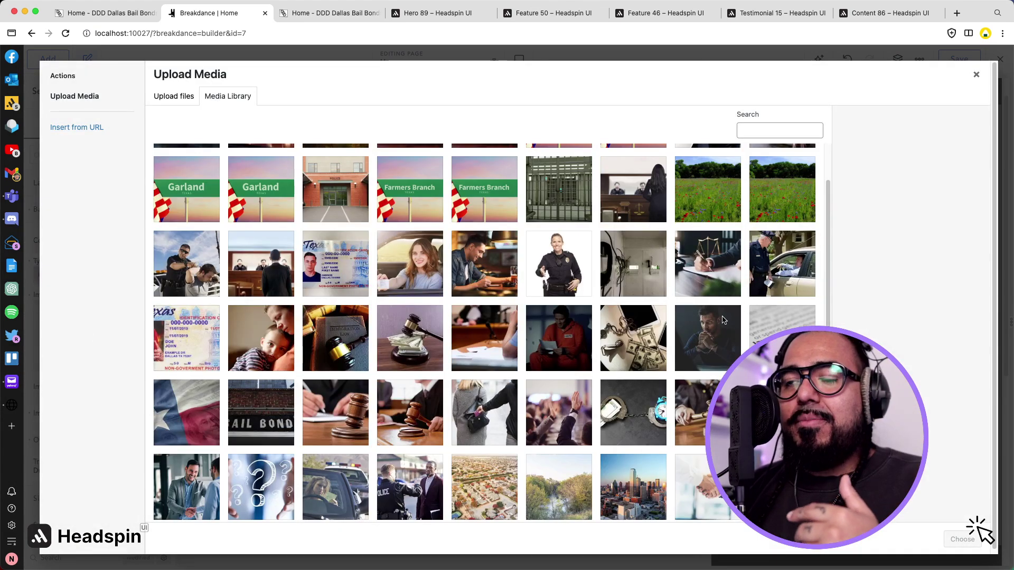
click(713, 294)
click(958, 539)
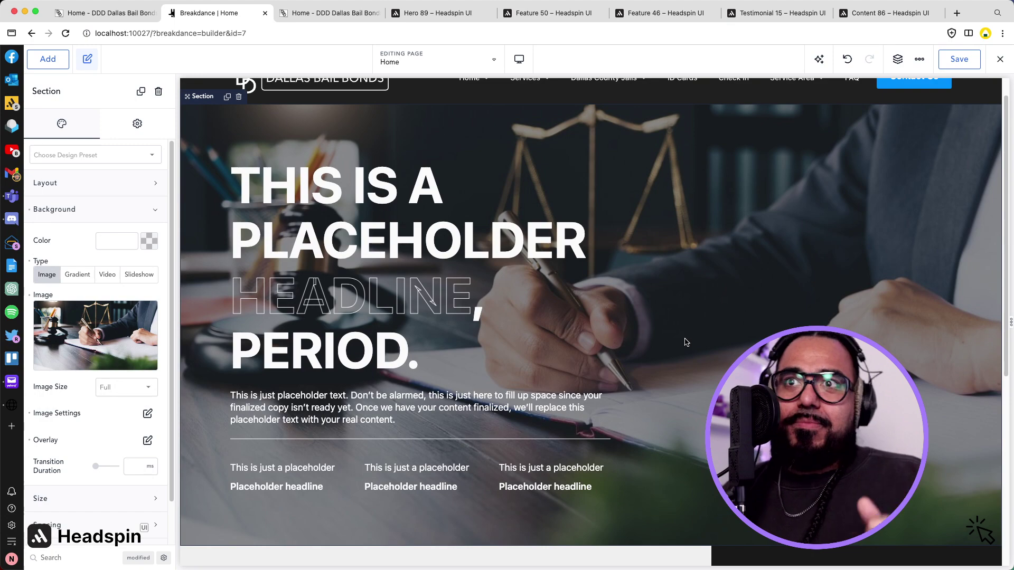
scroll(801, 232, up, 1)
key(super+s)
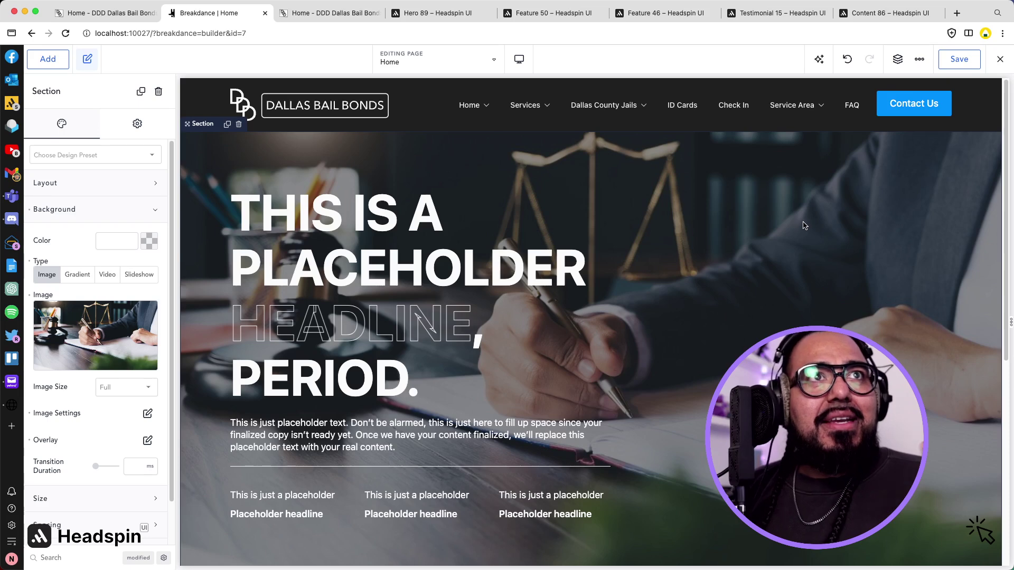
Select the hero headline, then select the old site's hero heading and paragraph text.
click(475, 221)
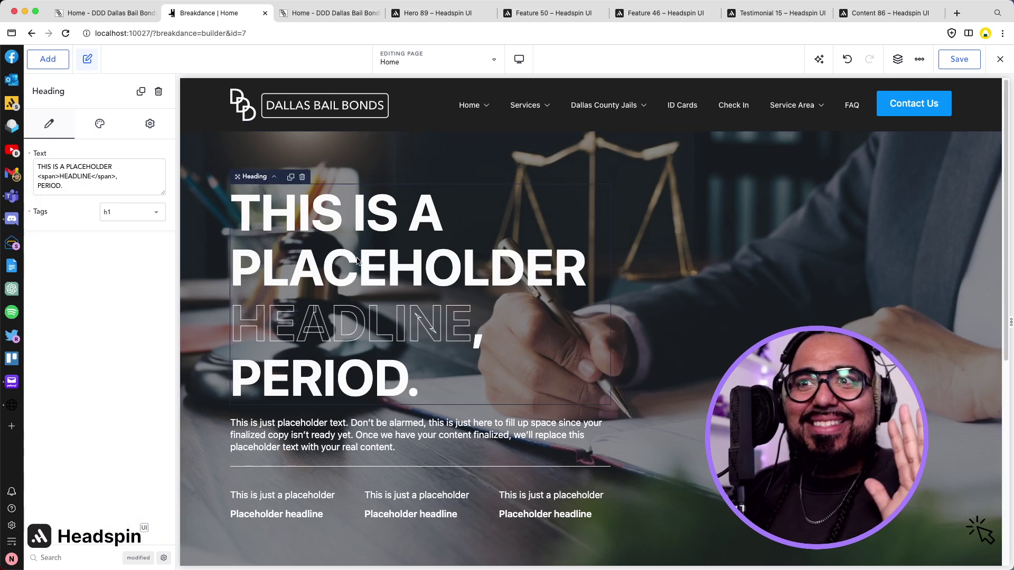
click(116, 15)
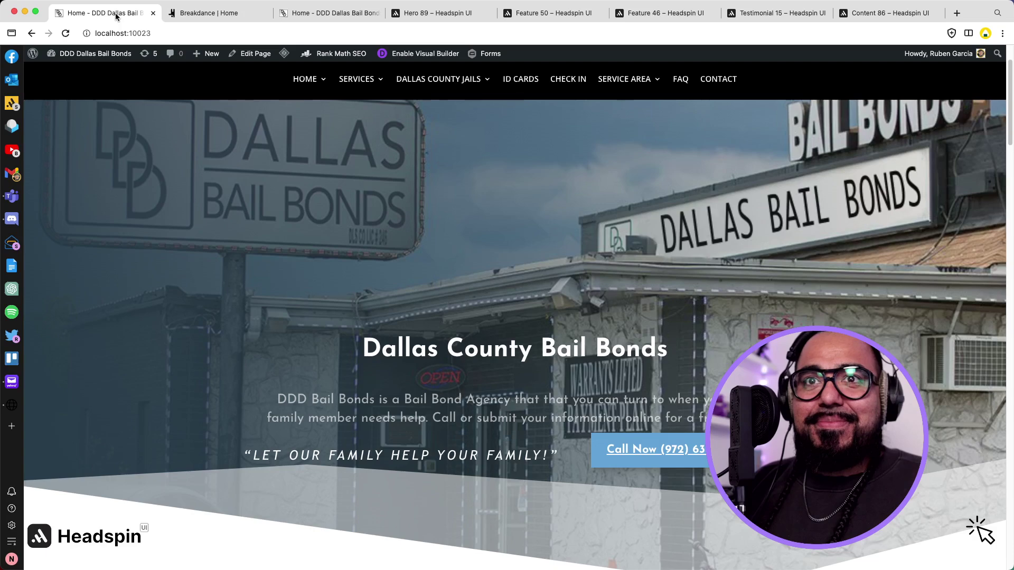
scroll(386, 347, down, 1)
scroll(386, 347, down, 6)
scroll(385, 340, up, 4)
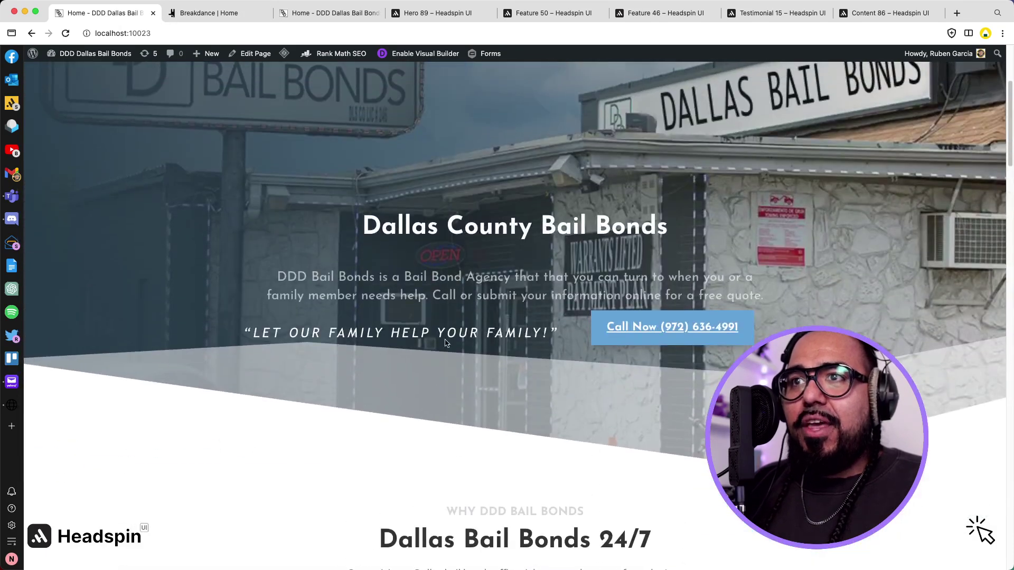
drag(350, 229, 651, 232)
drag(275, 280, 761, 297)
drag(243, 333, 483, 345)
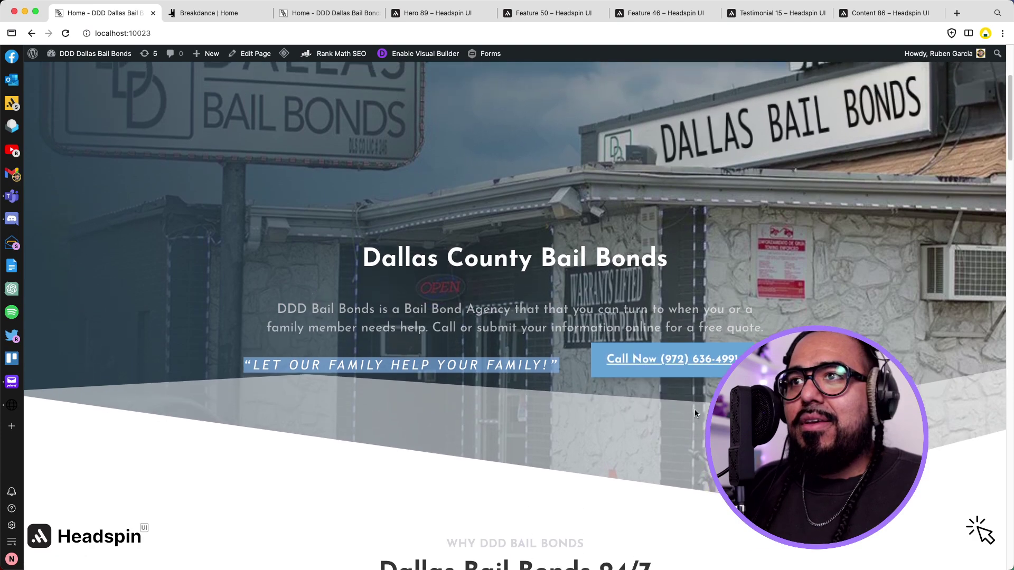
scroll(694, 410, up, 4)
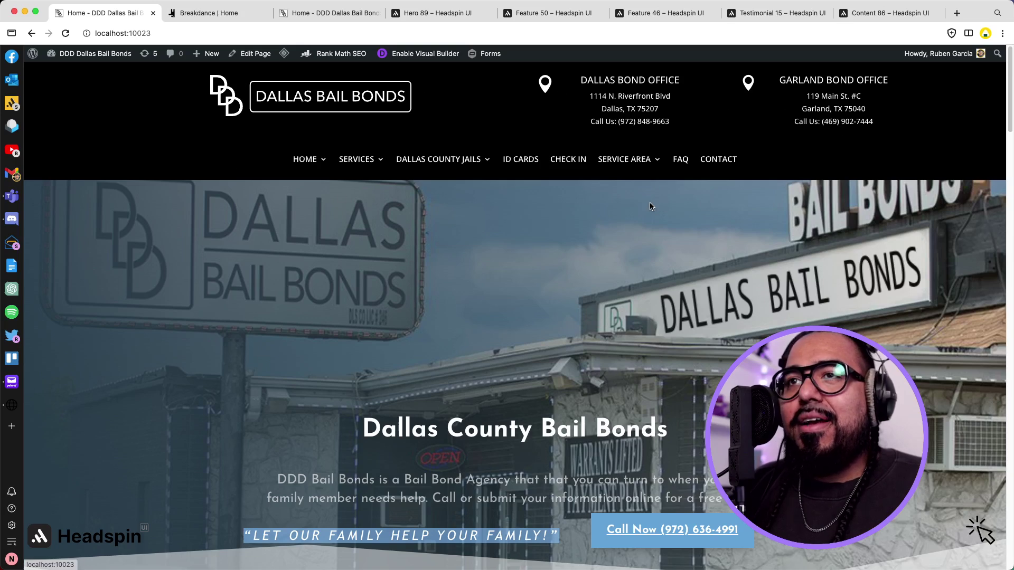
Copy the words 'Dallas County' from the old site's hero heading.
click(226, 19)
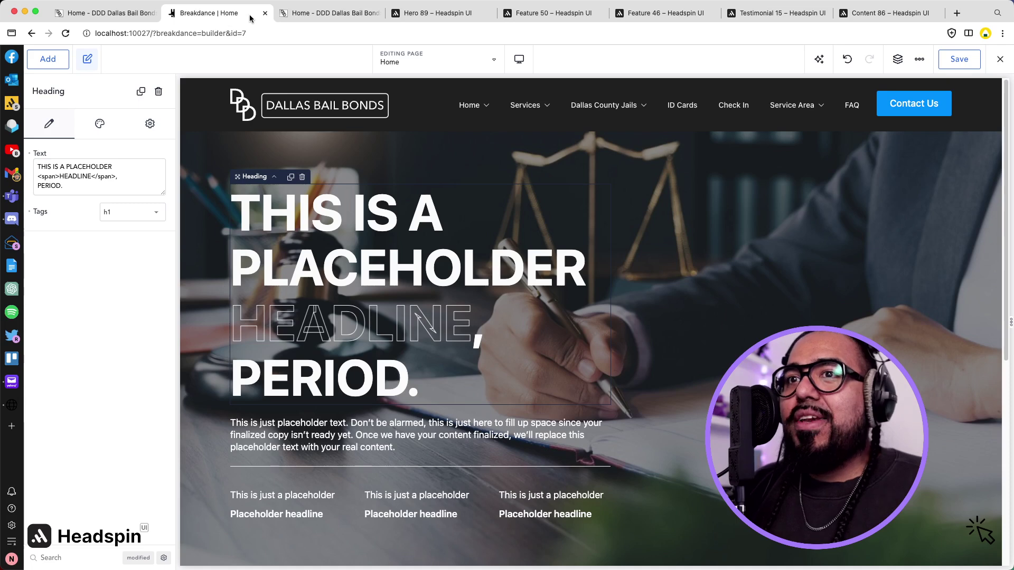
click(113, 14)
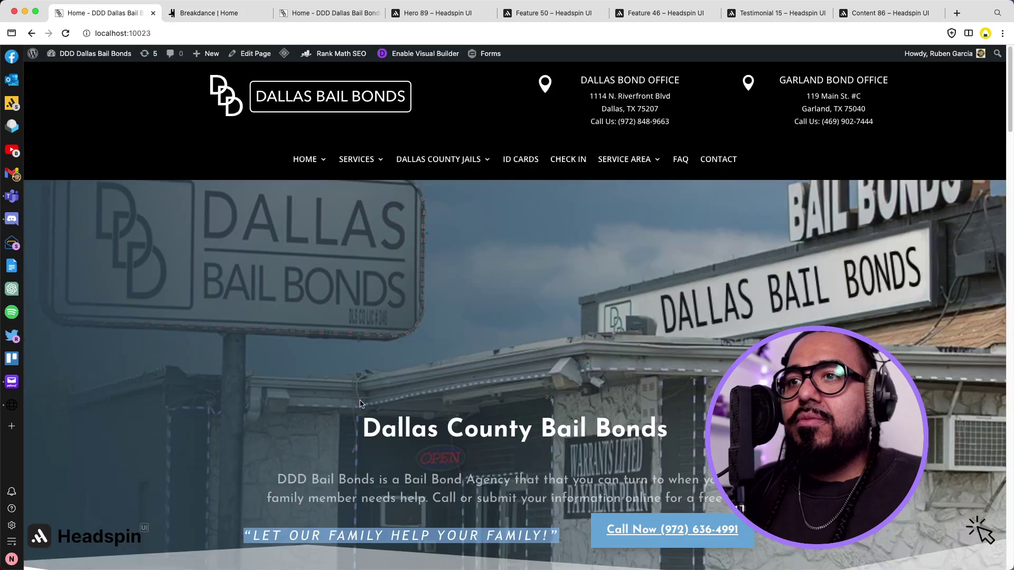
drag(357, 426, 532, 443)
key(super+c)
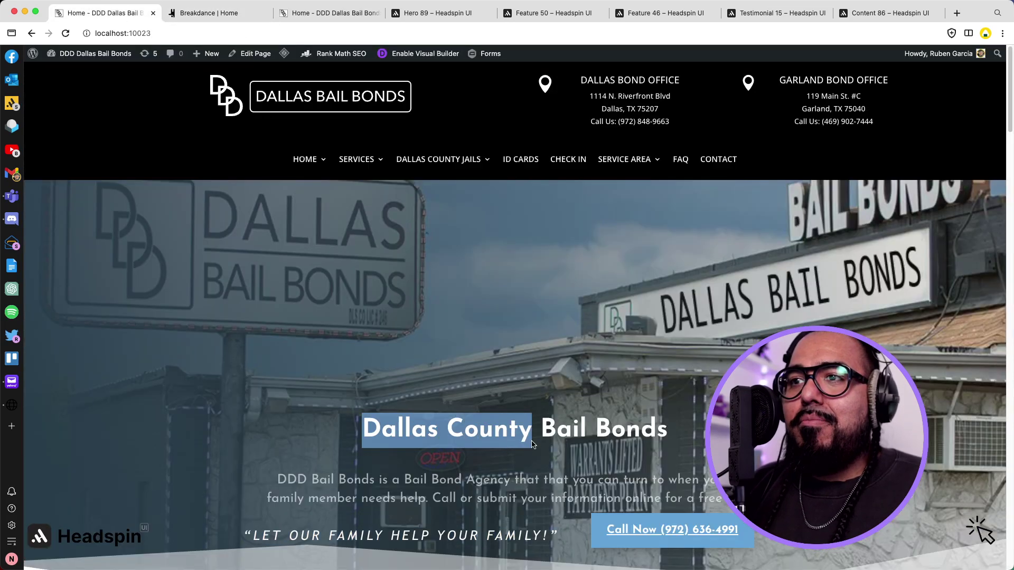
click(319, 13)
click(222, 14)
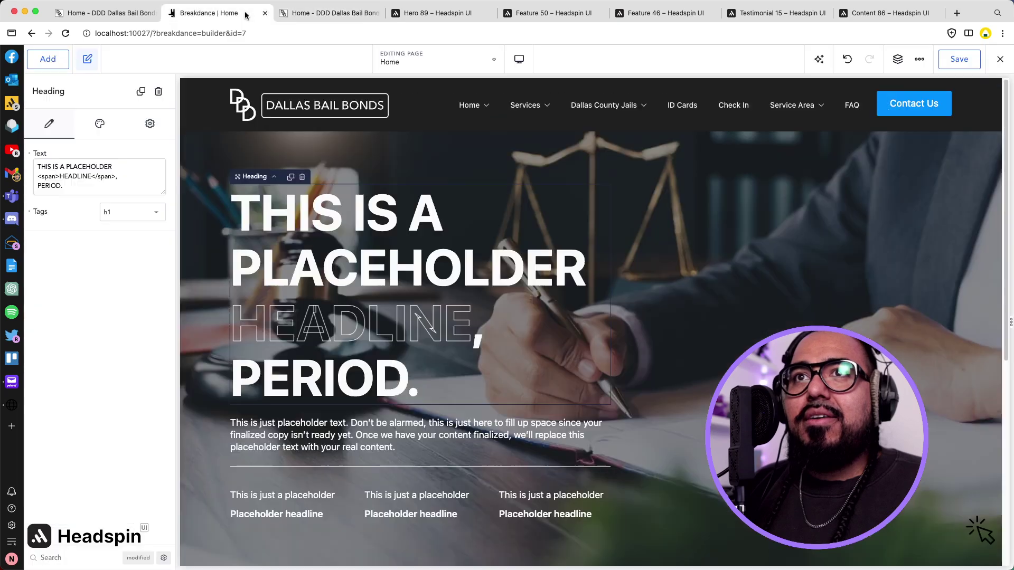
click(377, 13)
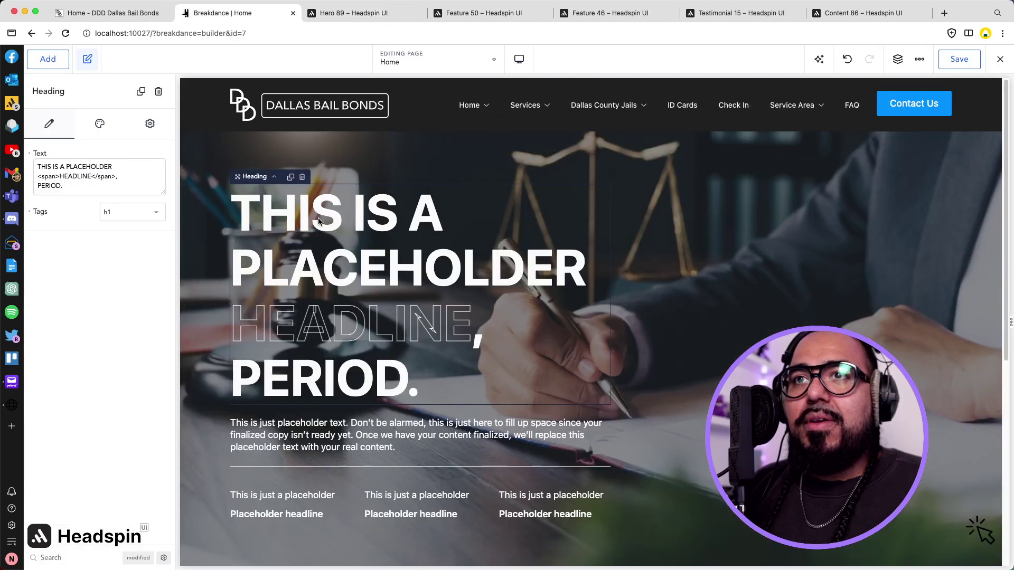
Replace the placeholder headline words with 'Dallas County Bail Bonds'.
double_click(100, 167)
click(99, 168)
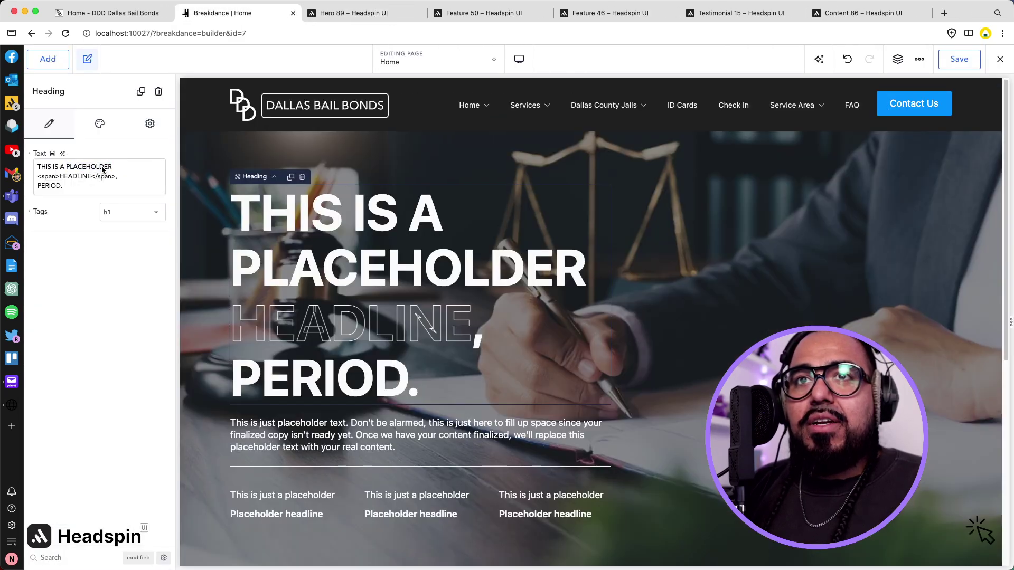
drag(111, 168, 25, 163)
key(super+v)
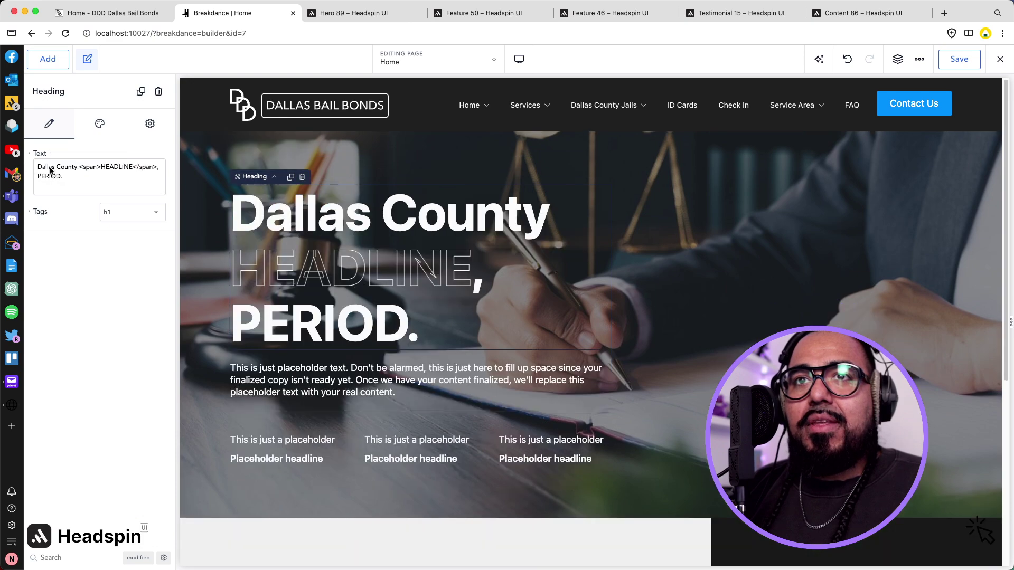
double_click(115, 167)
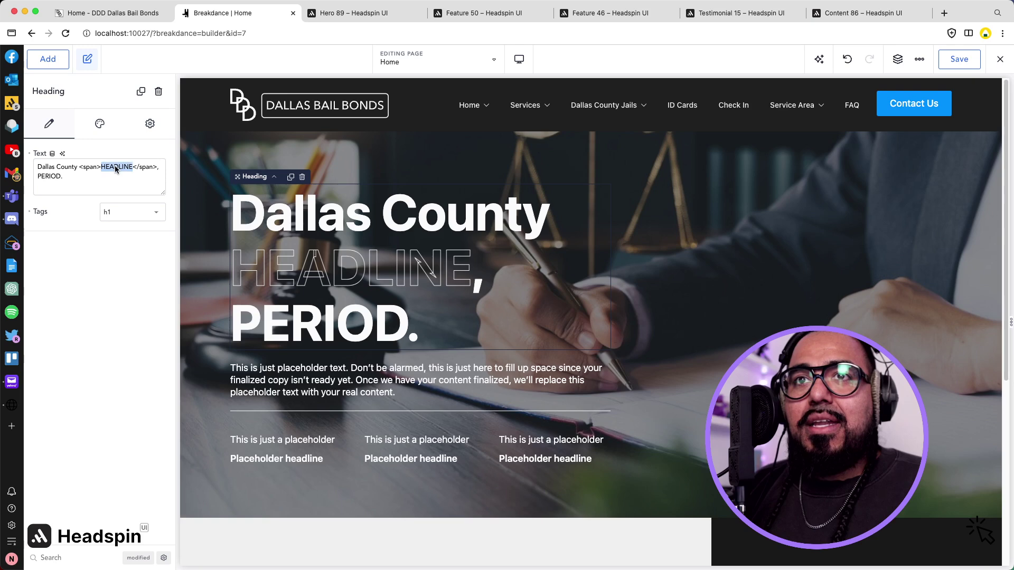
text(Bail)
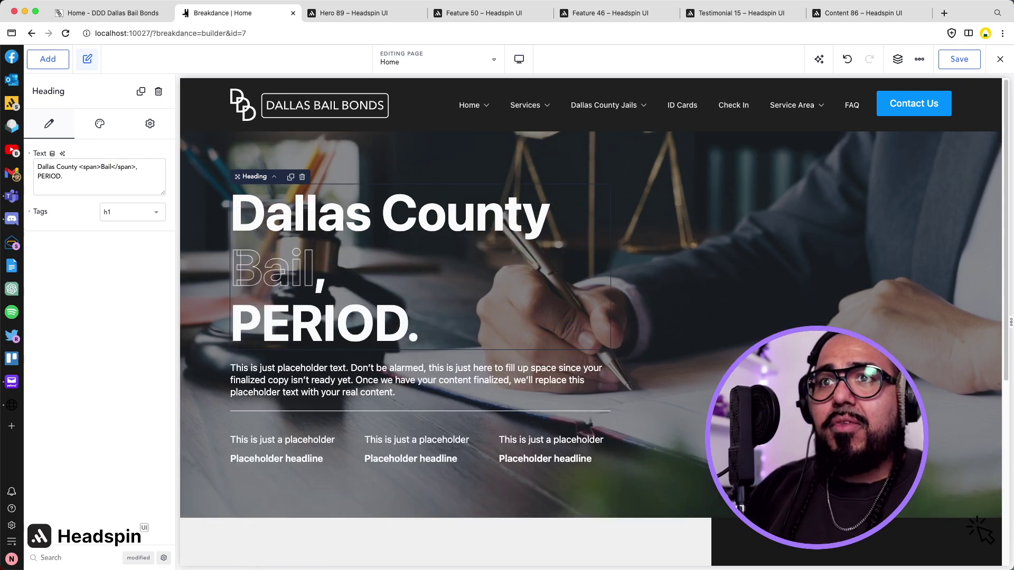
double_click(49, 177)
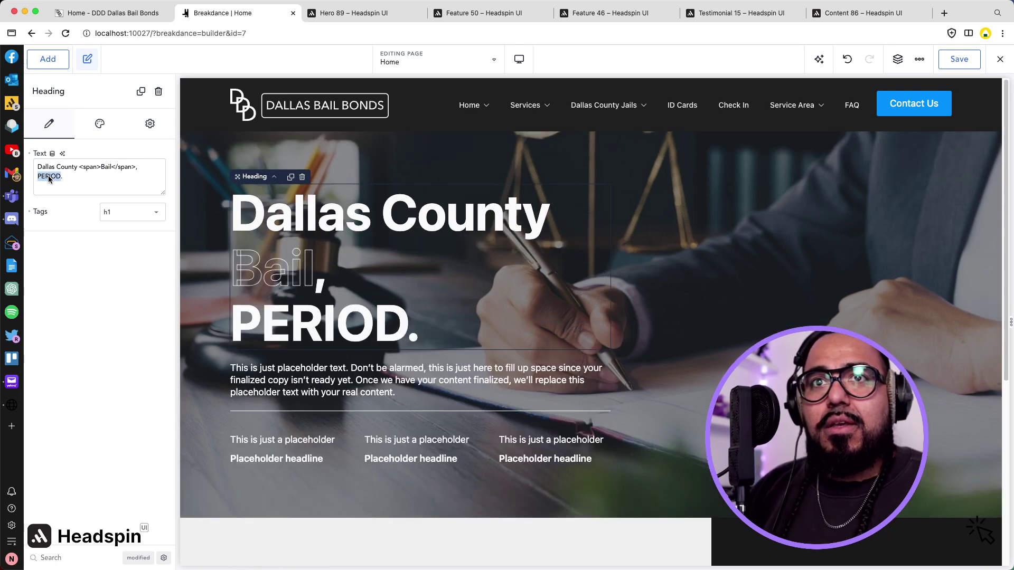
text(Bonds.)
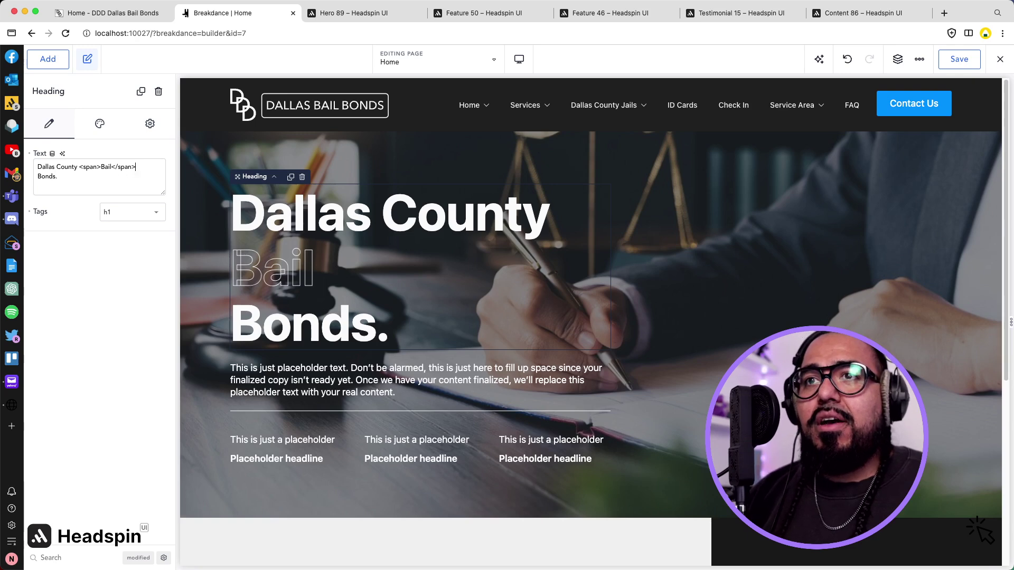
Set the heading's advanced typography transform to uppercase.
click(102, 126)
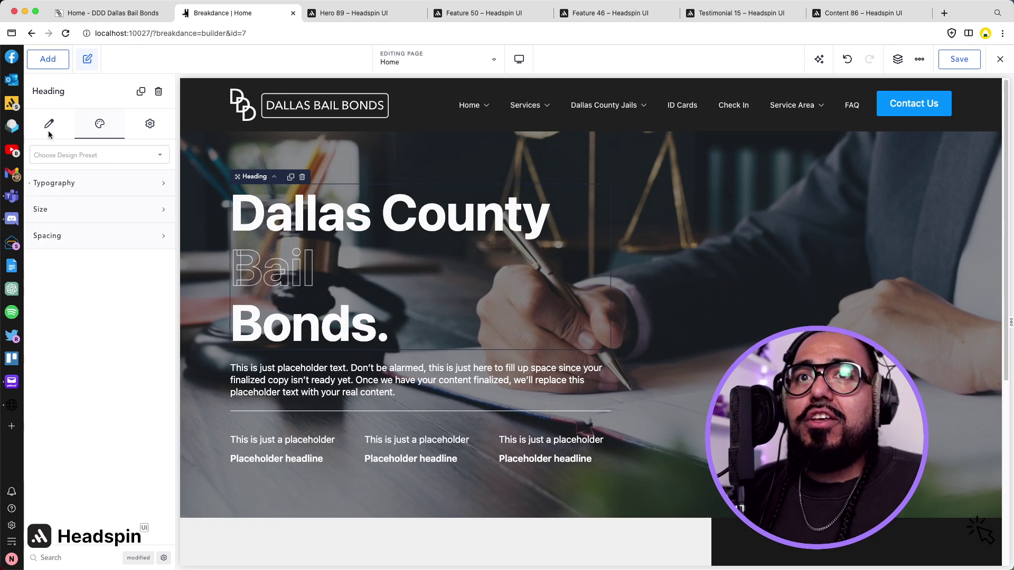
click(87, 181)
click(155, 367)
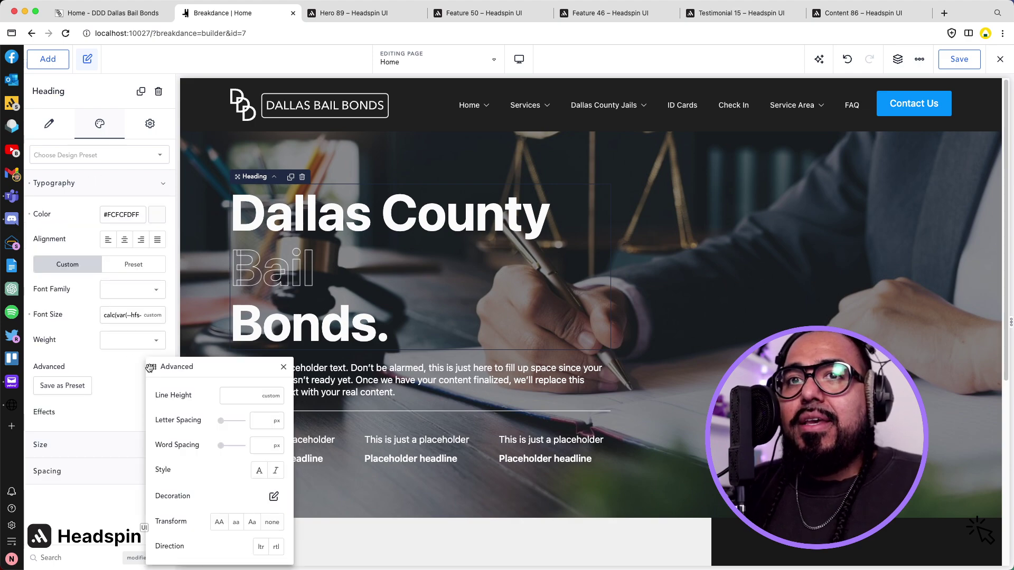
click(220, 522)
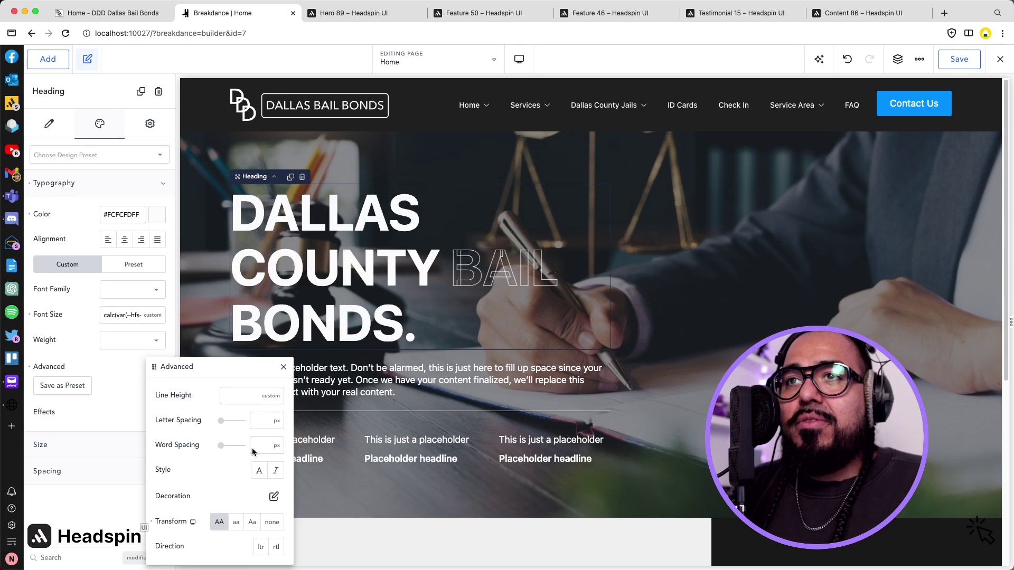
click(283, 368)
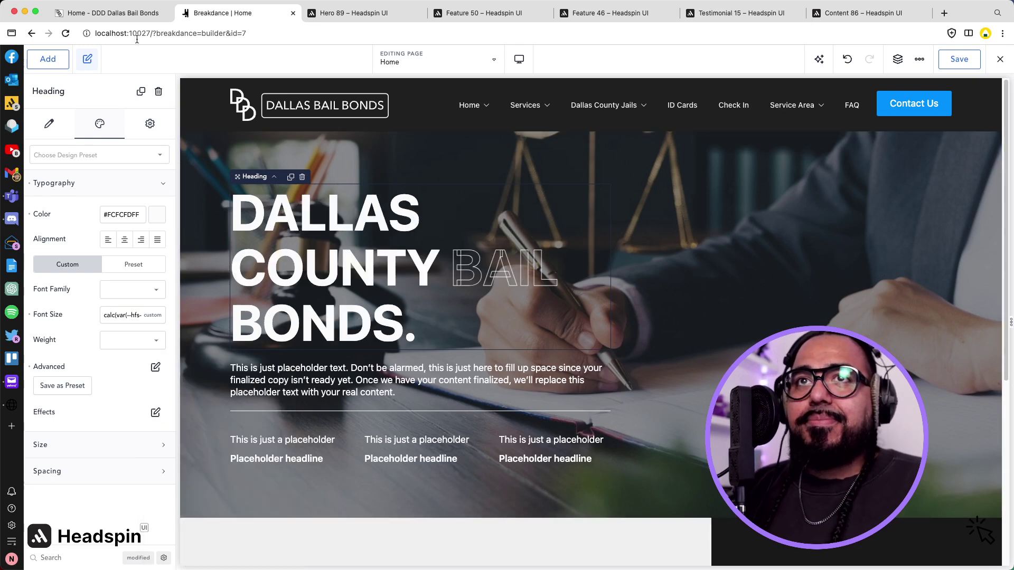
click(132, 14)
Replace the hero paragraph placeholder with the old site's 'DDD Bail Bonds is a Bail Bond Agency…' text.
scroll(398, 329, down, 7)
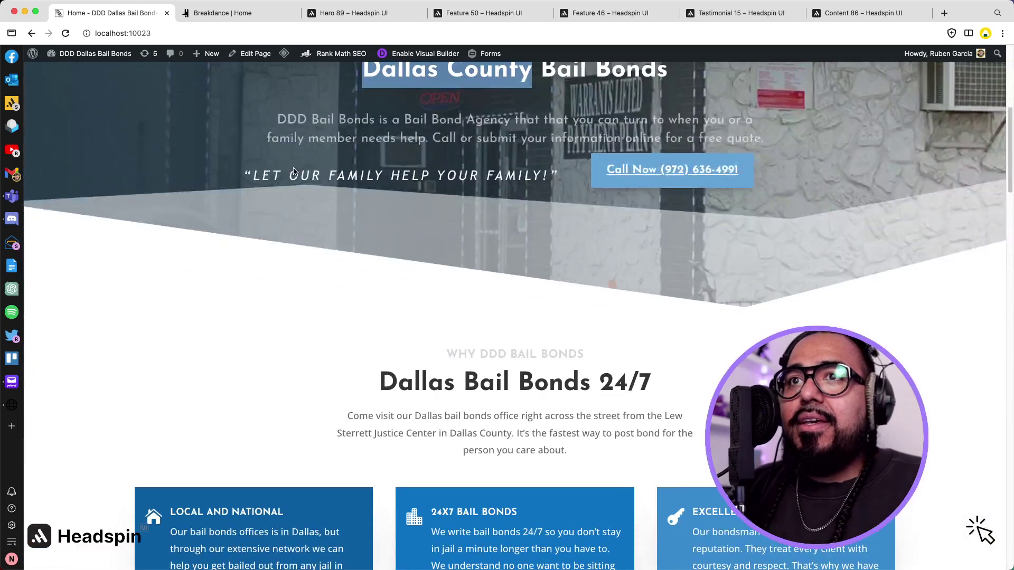
scroll(295, 172, up, 1)
drag(275, 160, 755, 182)
key(super+c)
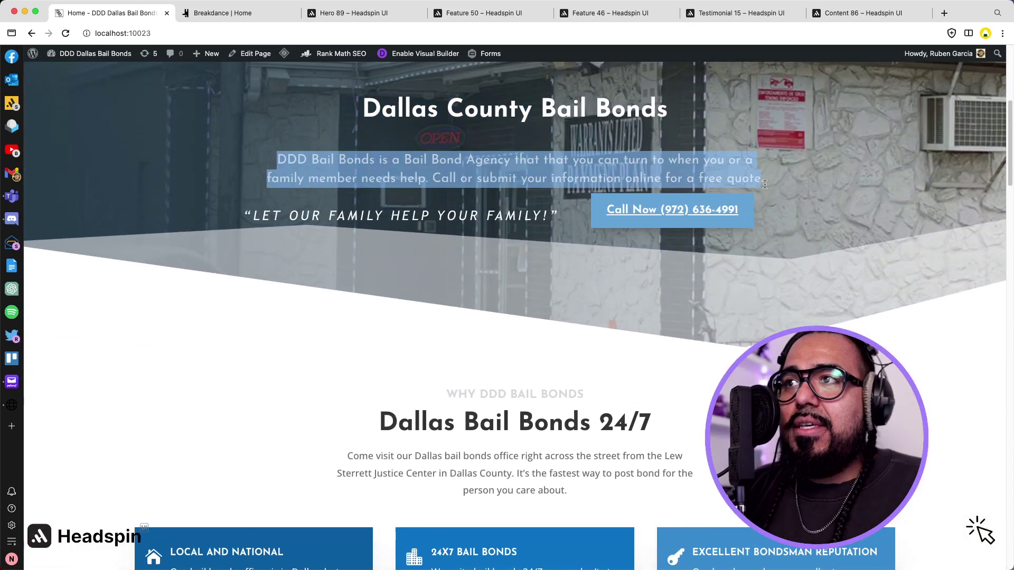
click(262, 94)
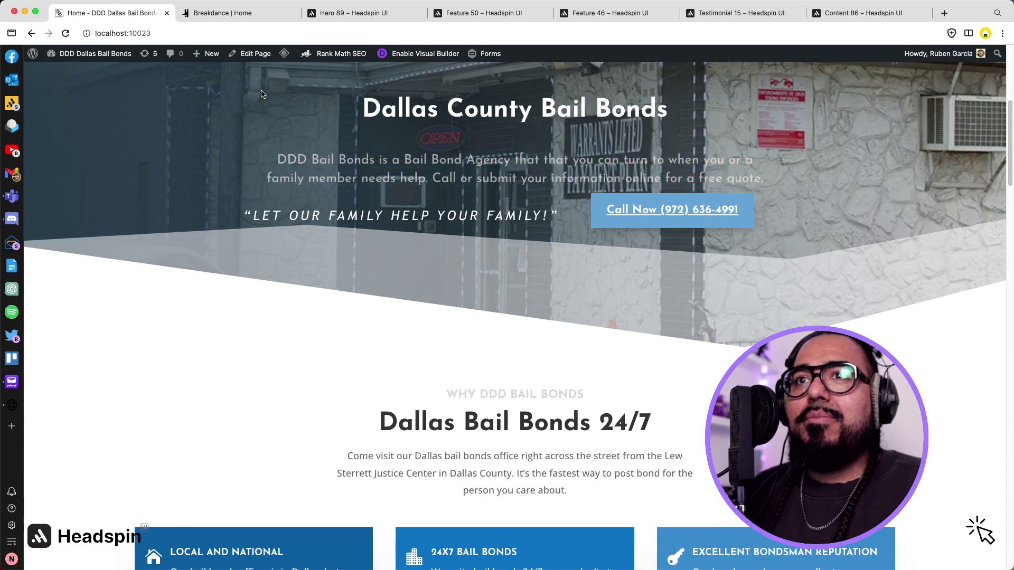
click(251, 13)
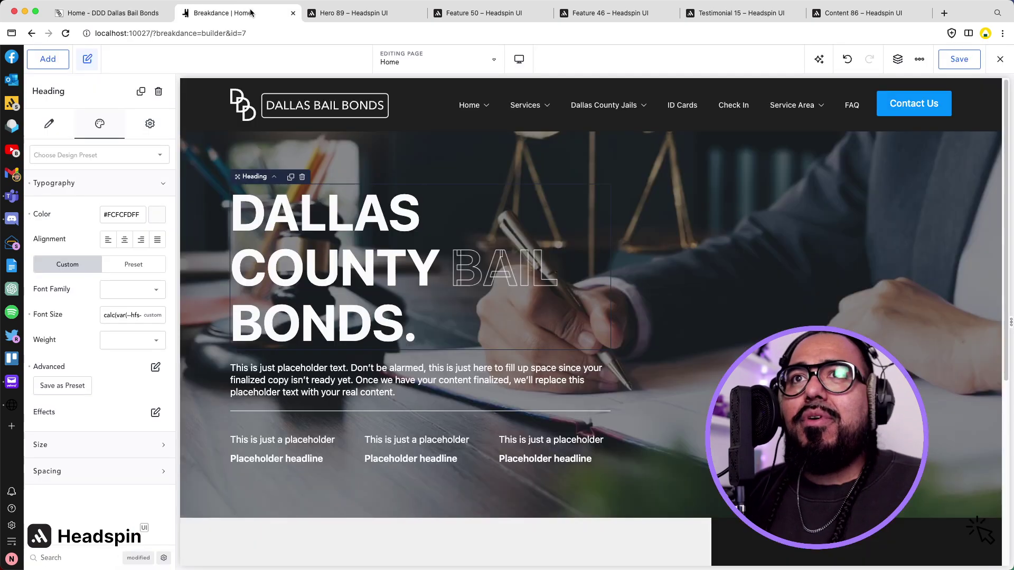
click(280, 375)
triple_click(280, 375)
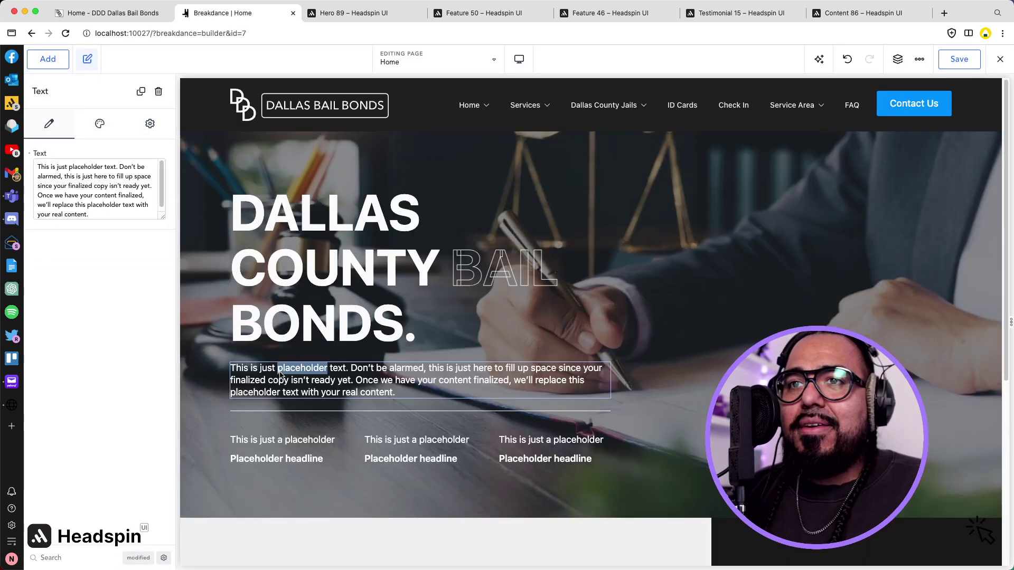
key(super+v)
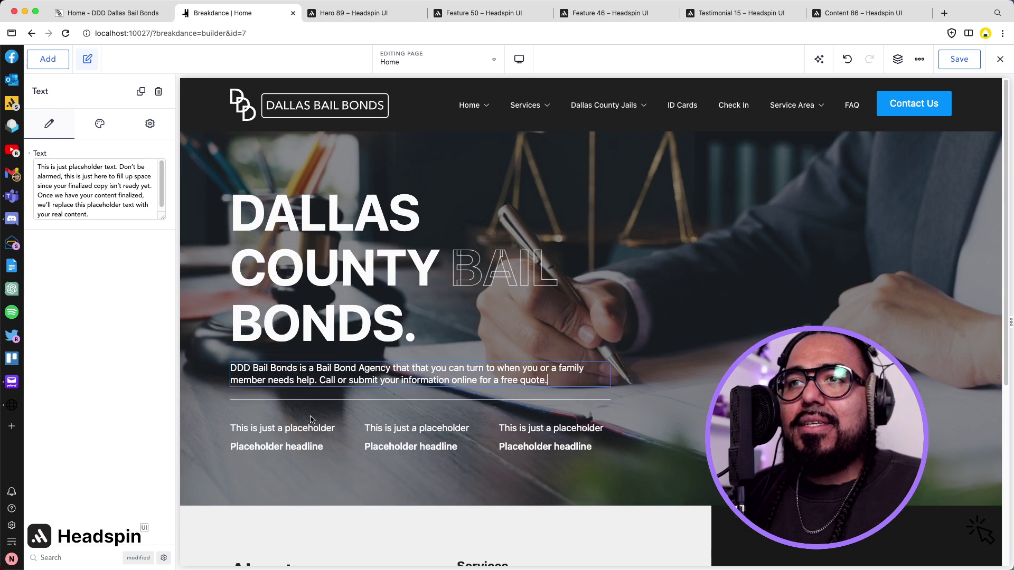
click(125, 14)
scroll(274, 182, up, 6)
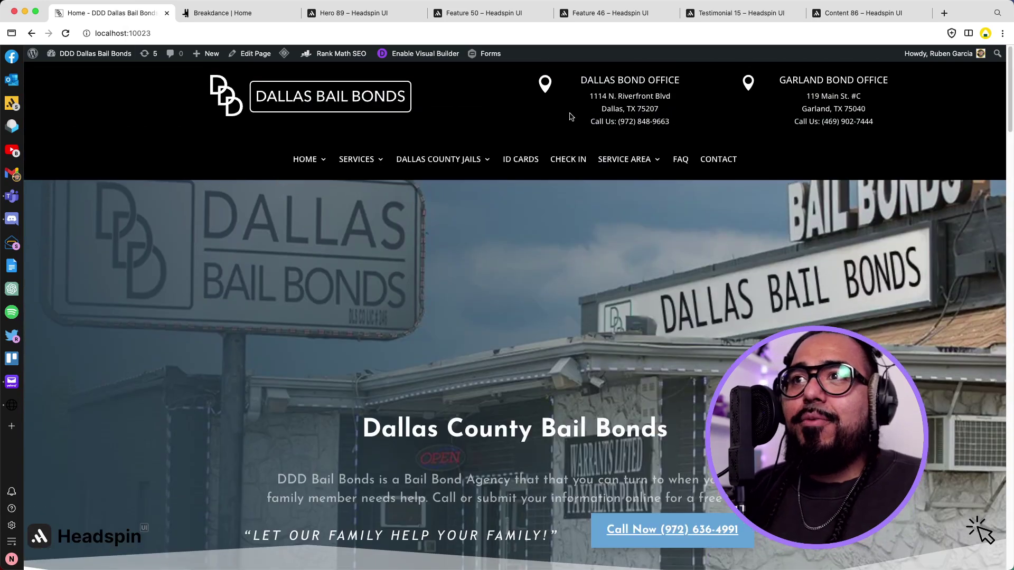
Copy the DALLAS BOND OFFICE title and add a Heading element to the first column.
drag(579, 83, 687, 84)
key(super+c)
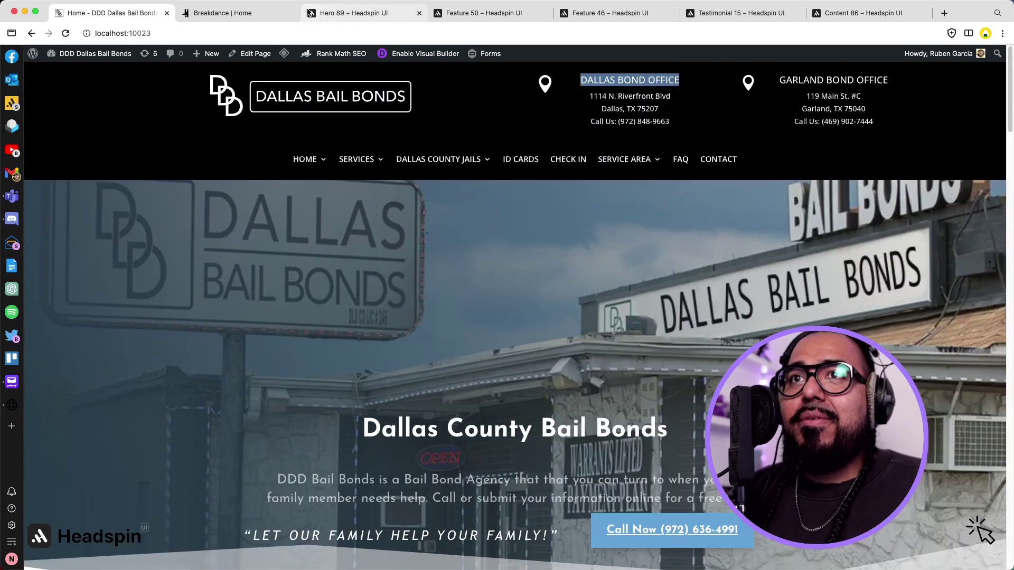
click(241, 9)
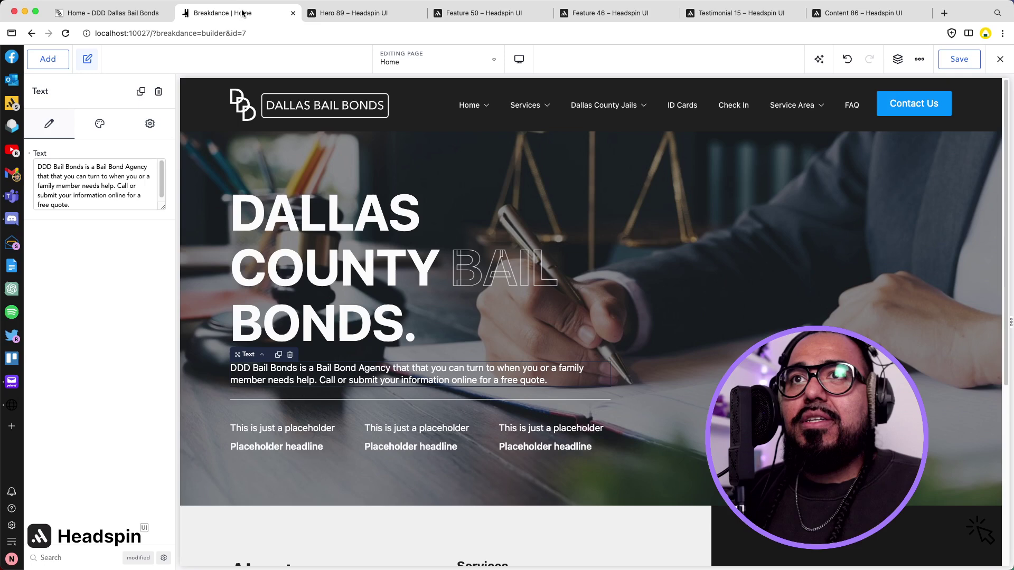
click(271, 432)
click(273, 444)
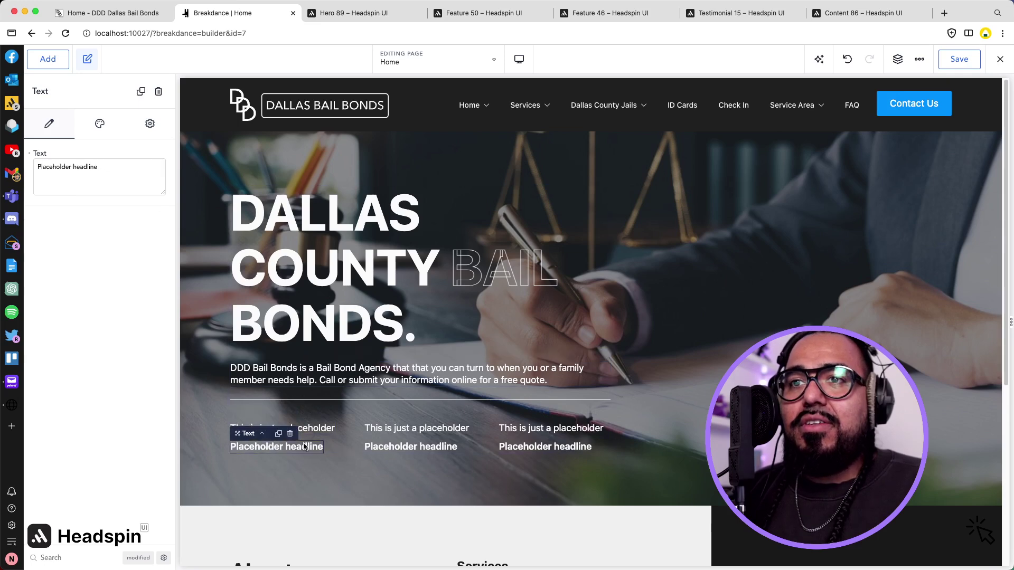
click(339, 444)
click(290, 432)
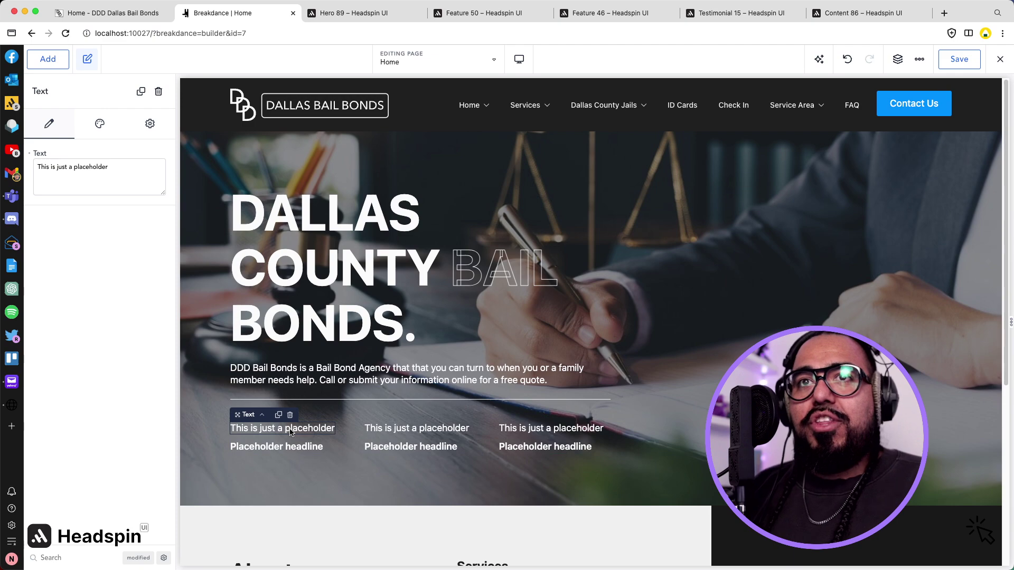
click(47, 59)
text(head)
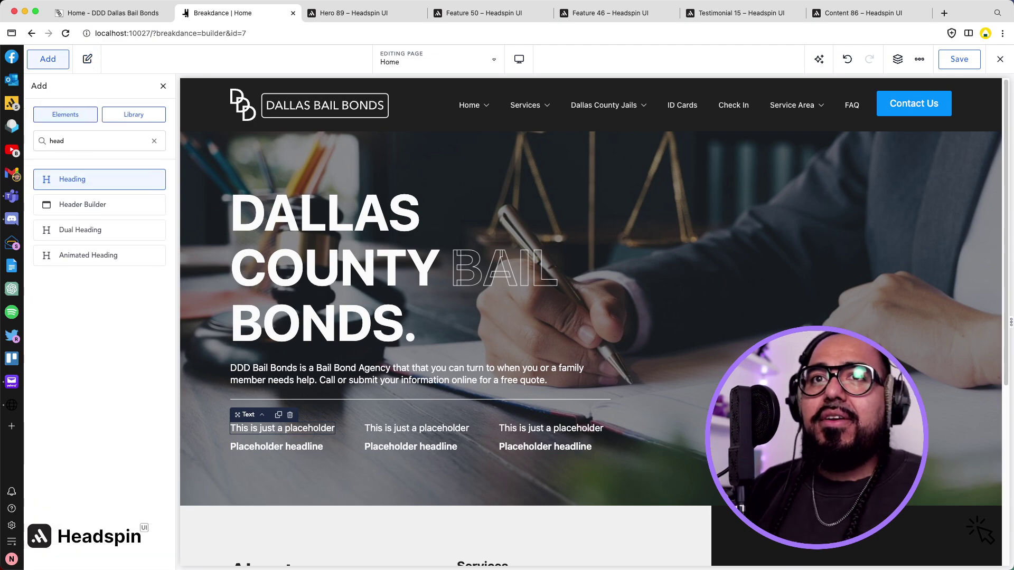
click(100, 179)
Label the first column DALLAS BOND OFFICE via its placeholder line, removing the extra heading.
drag(250, 442, 249, 425)
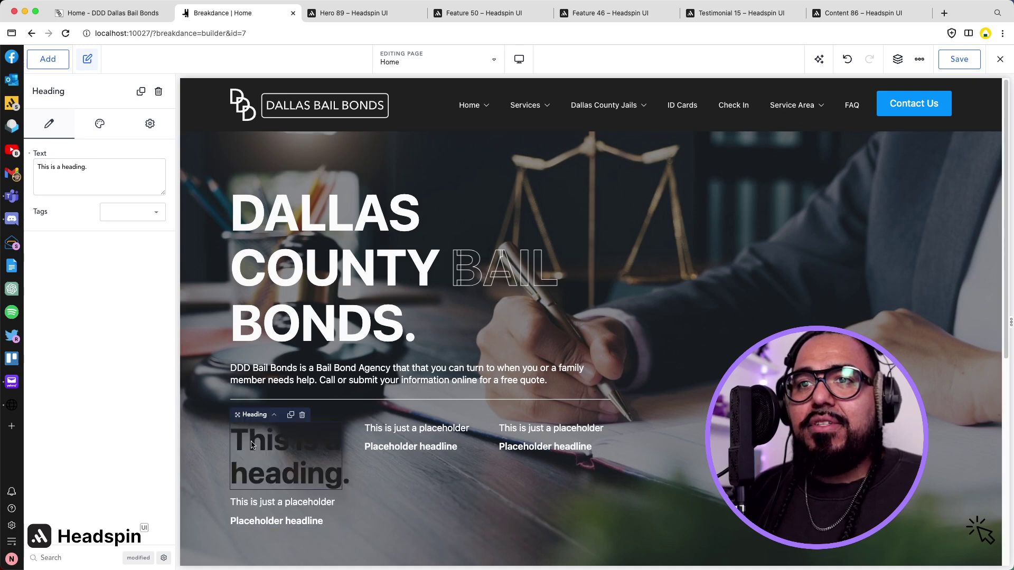
triple_click(251, 450)
key(super+v)
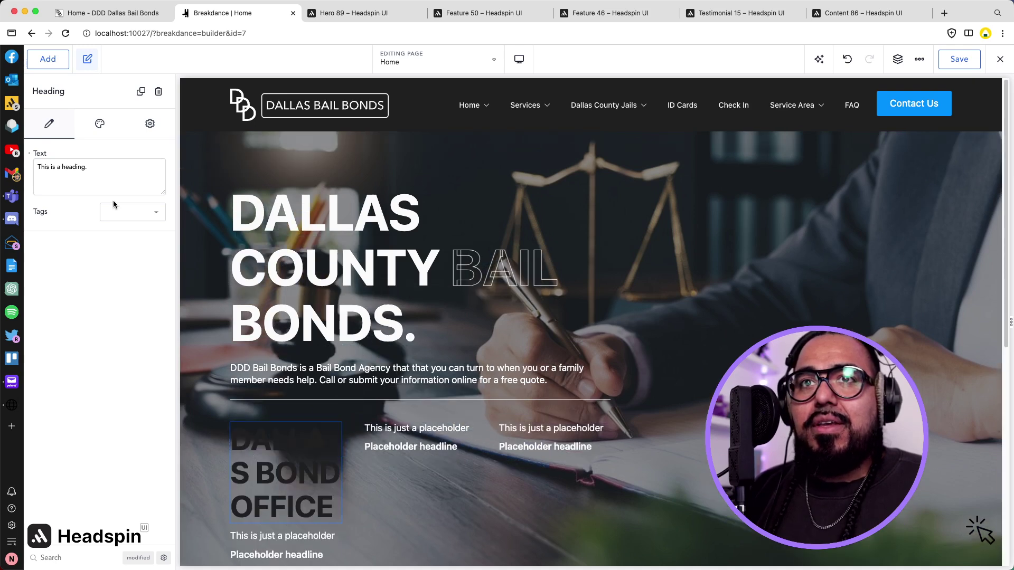
click(132, 211)
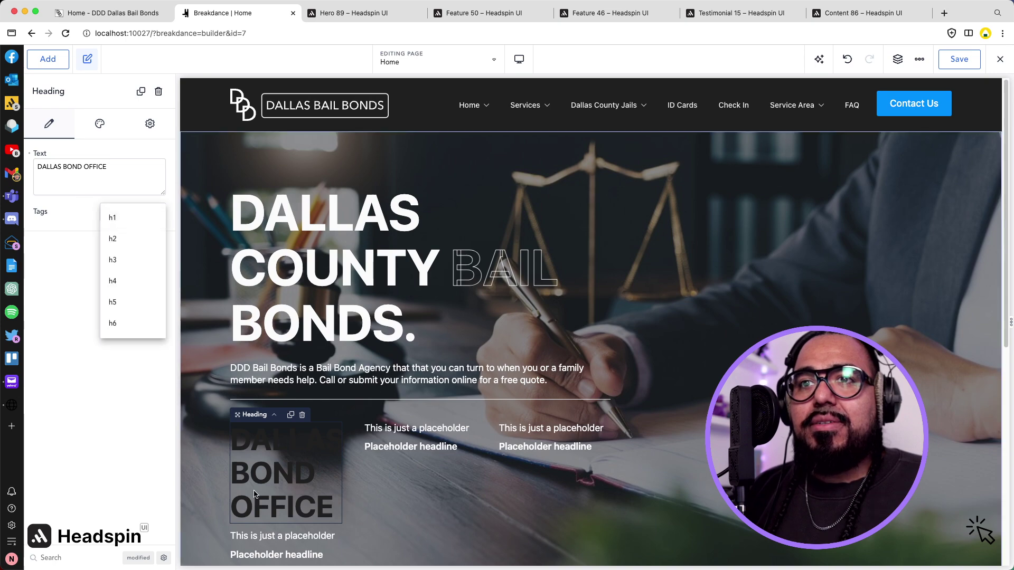
click(302, 417)
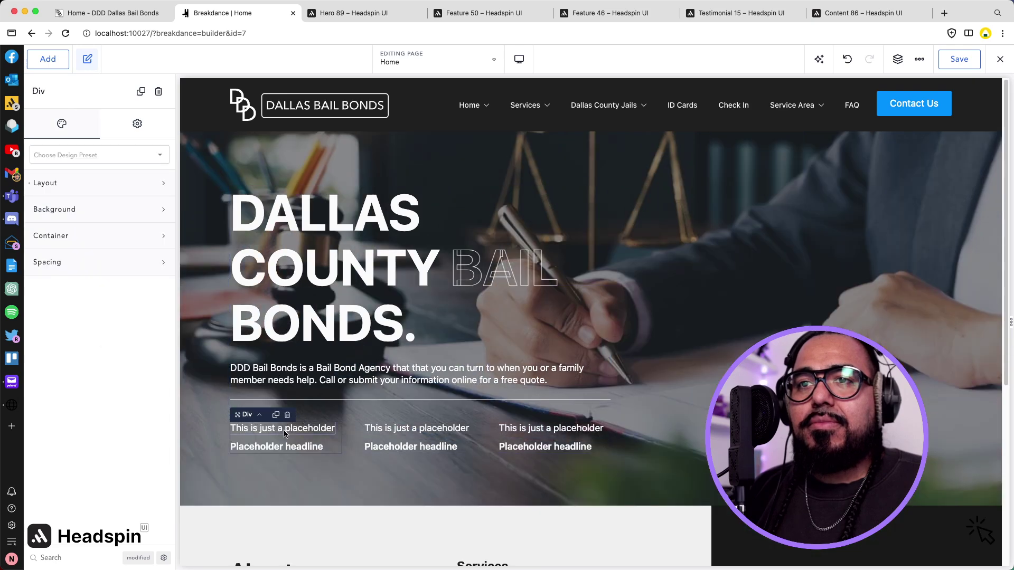
double_click(285, 430)
key(ctrl+a)
text(DALLAS BOND OFFICE)
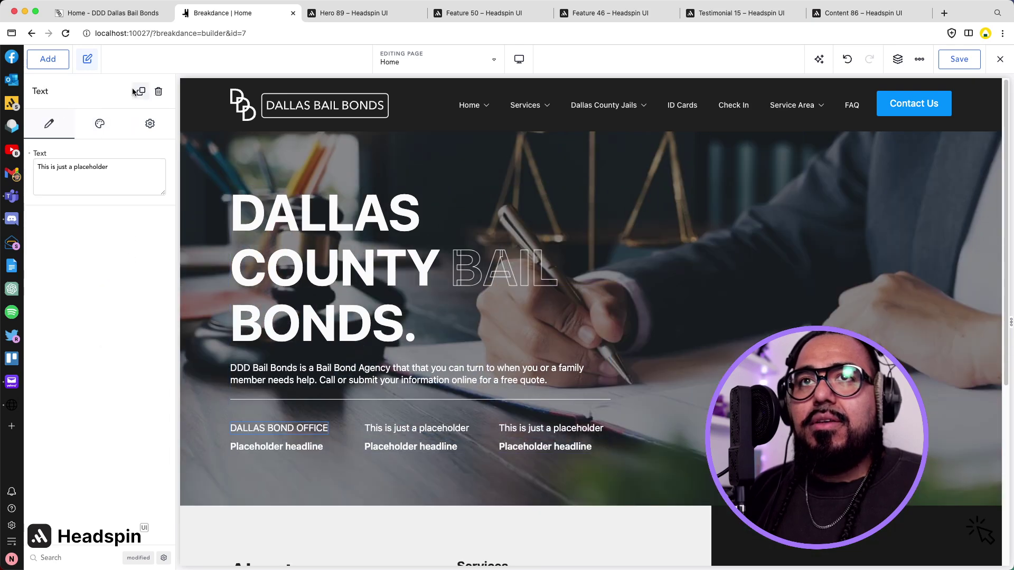
Replace the first column's placeholder headline with the Dallas office address and phone, unbolded.
click(109, 13)
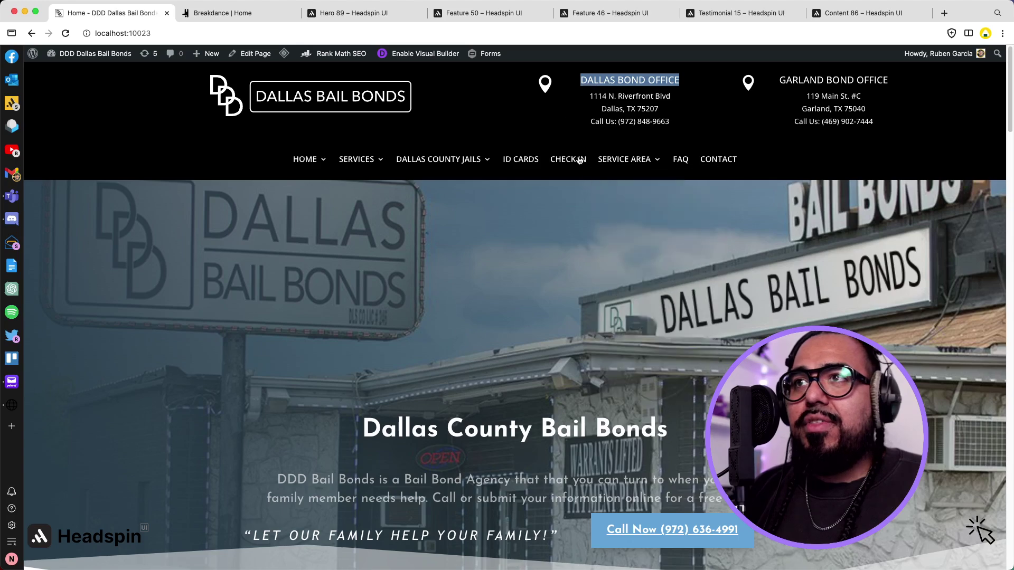
drag(591, 101, 676, 132)
key(ctrl+c)
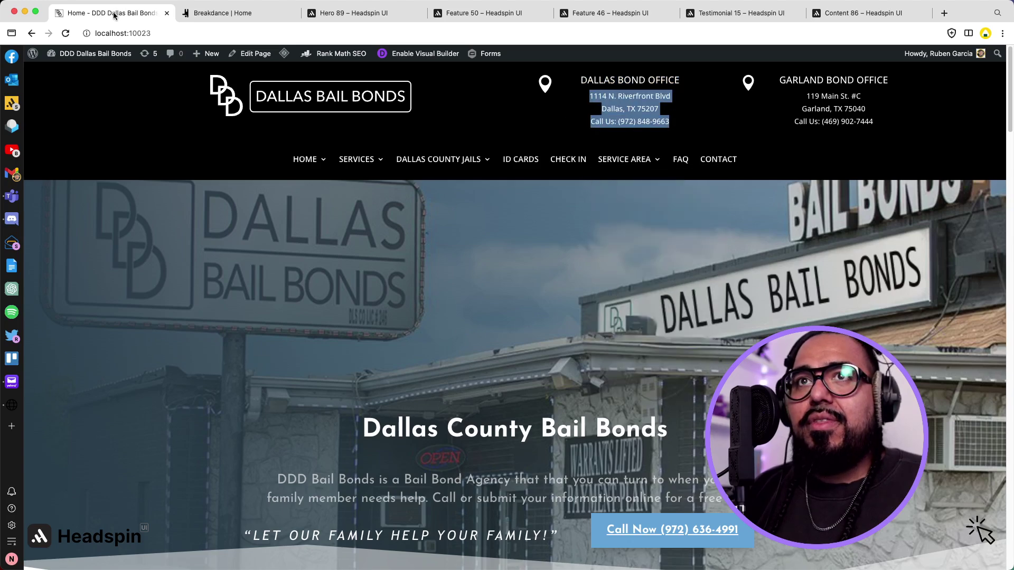
click(217, 12)
triple_click(265, 449)
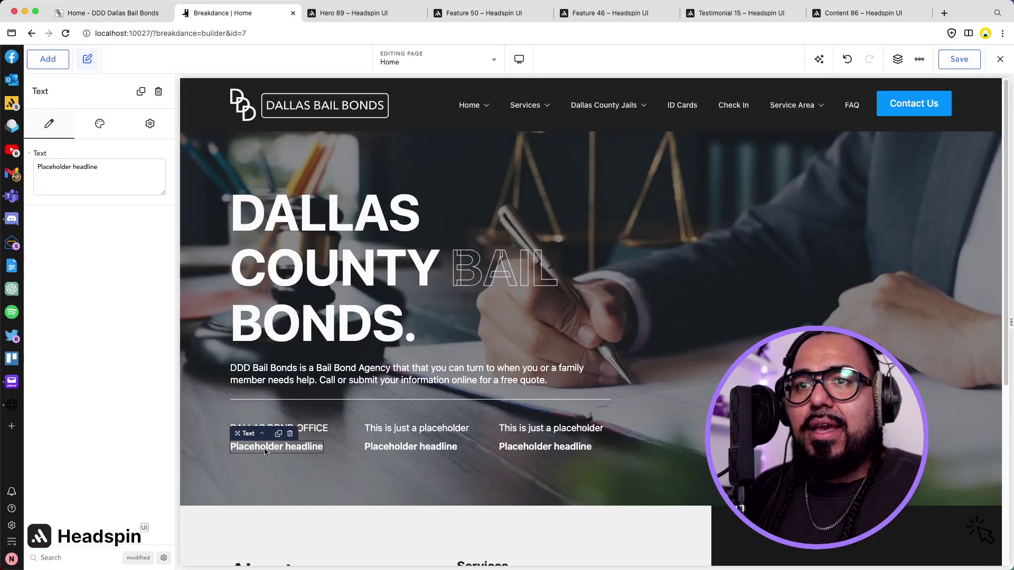
key(ctrl+v)
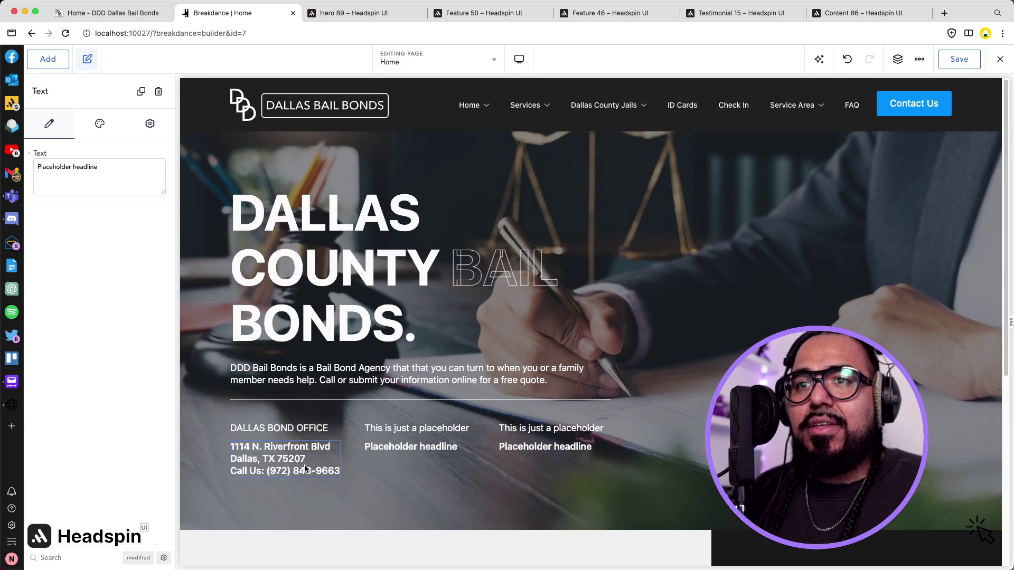
click(310, 461)
key(Return)
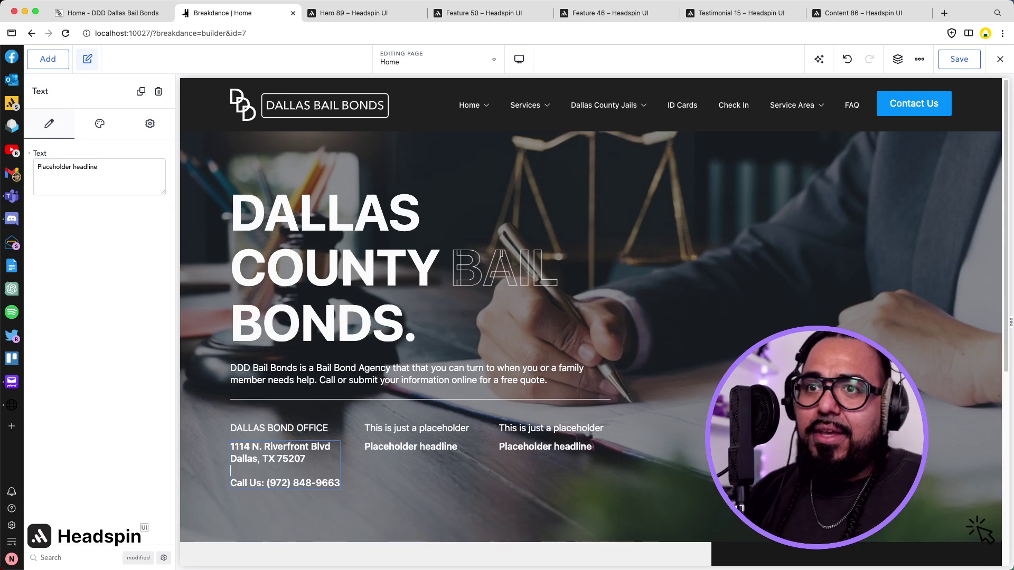
key(BackSpace)
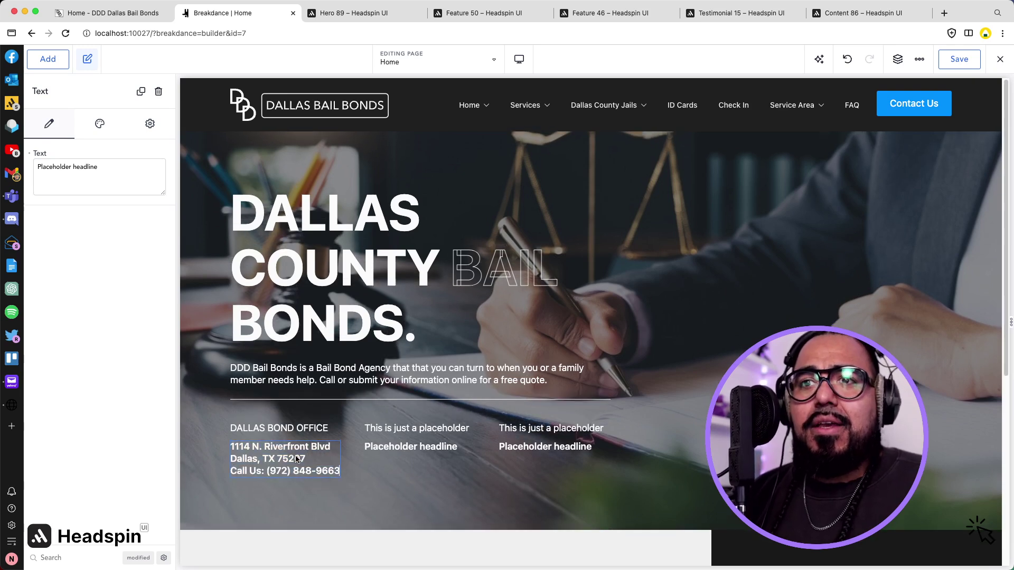
key(super+a)
key(super+b)
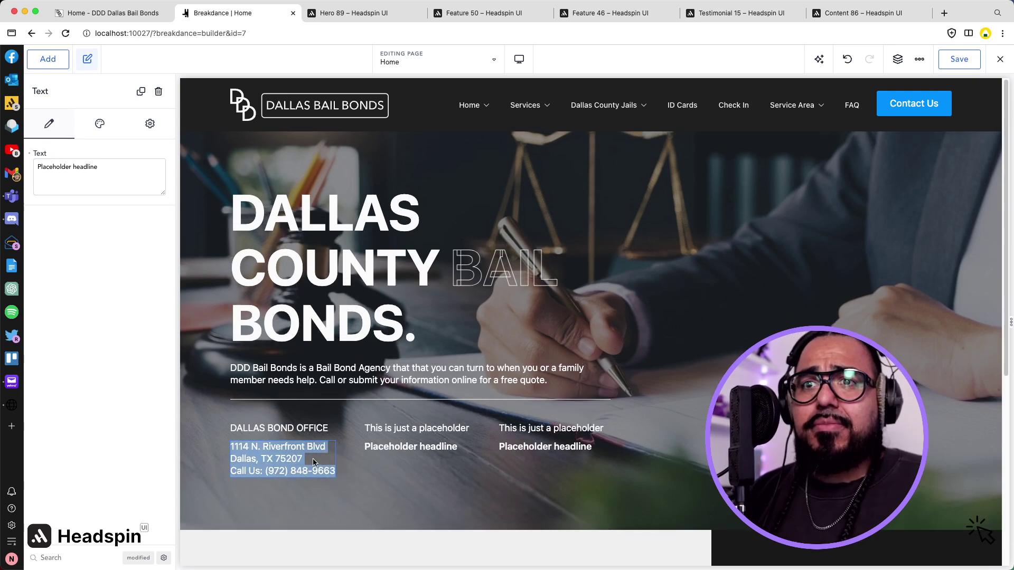
click(308, 458)
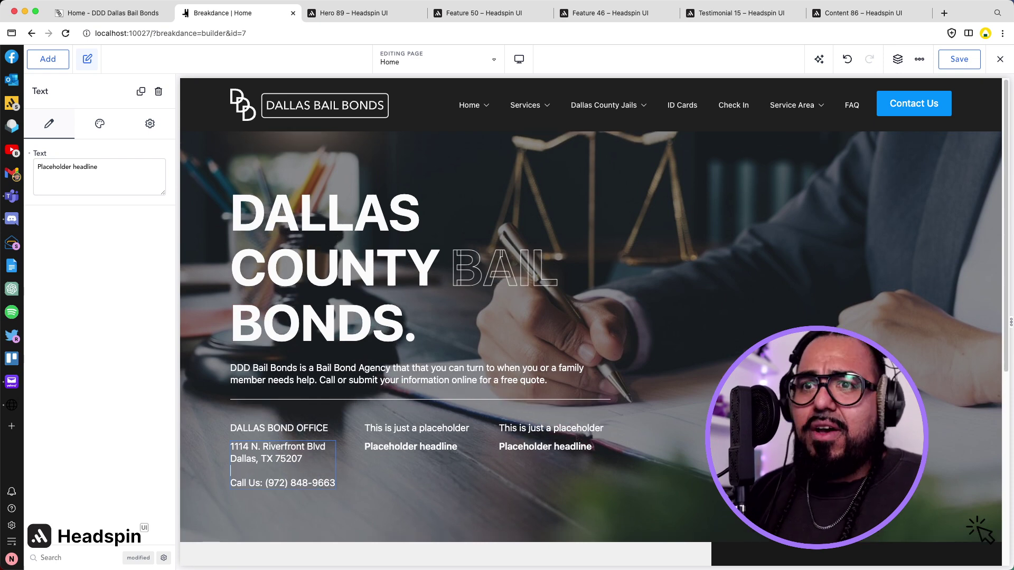
click(136, 15)
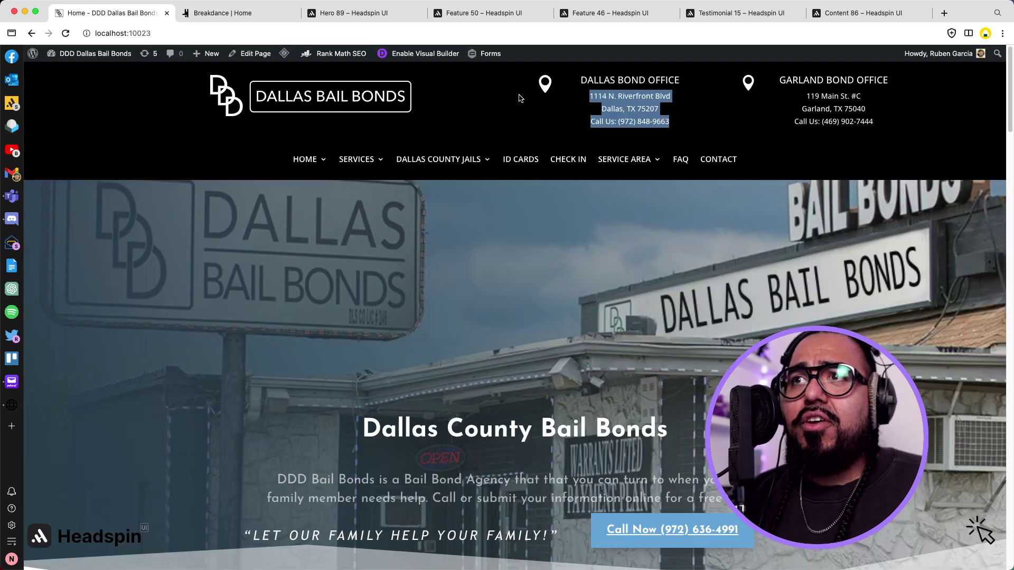
Paste the Garland office address over the second column's placeholder headline.
drag(796, 99, 903, 125)
key(super+c)
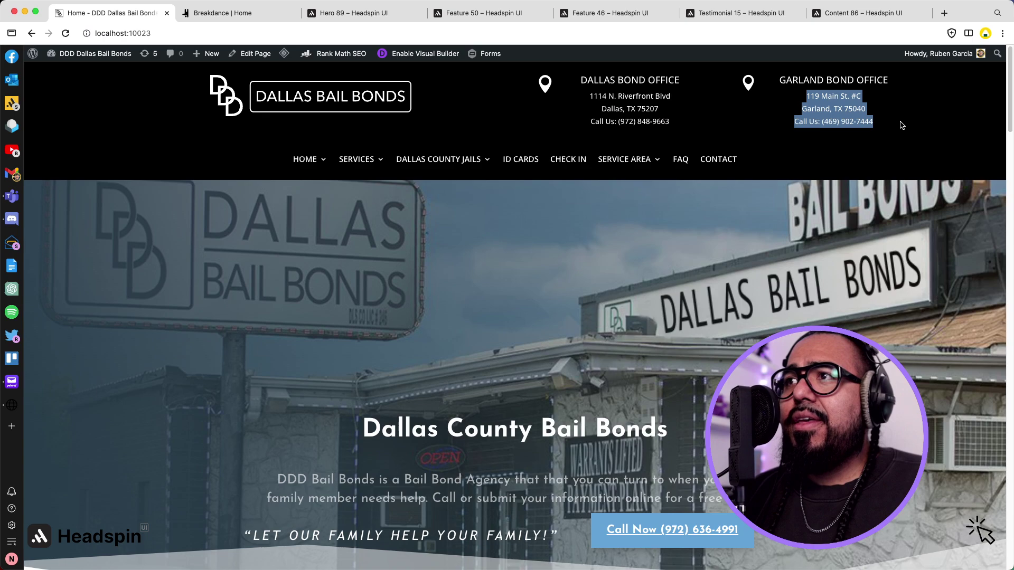
click(222, 8)
click(436, 449)
triple_click(437, 449)
key(super+v)
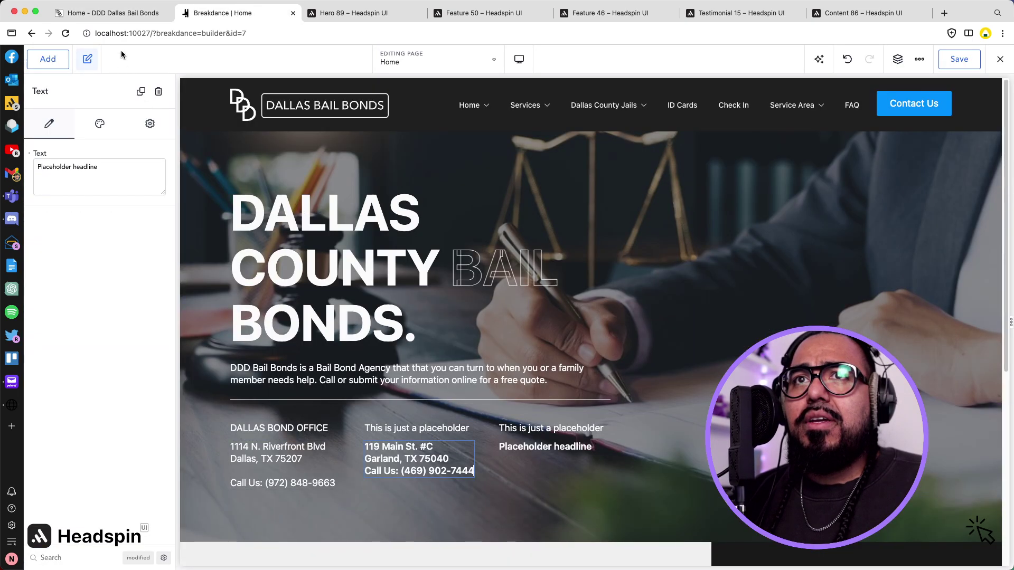
Replace the second column's small placeholder line with GARLAND BOND OFFICE.
click(122, 19)
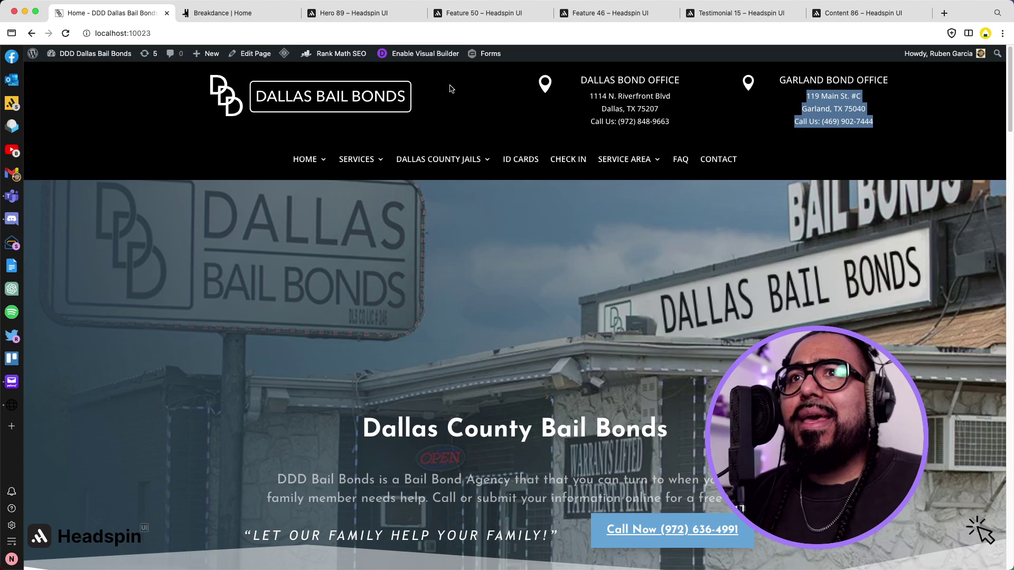
triple_click(821, 82)
key(cmd+c)
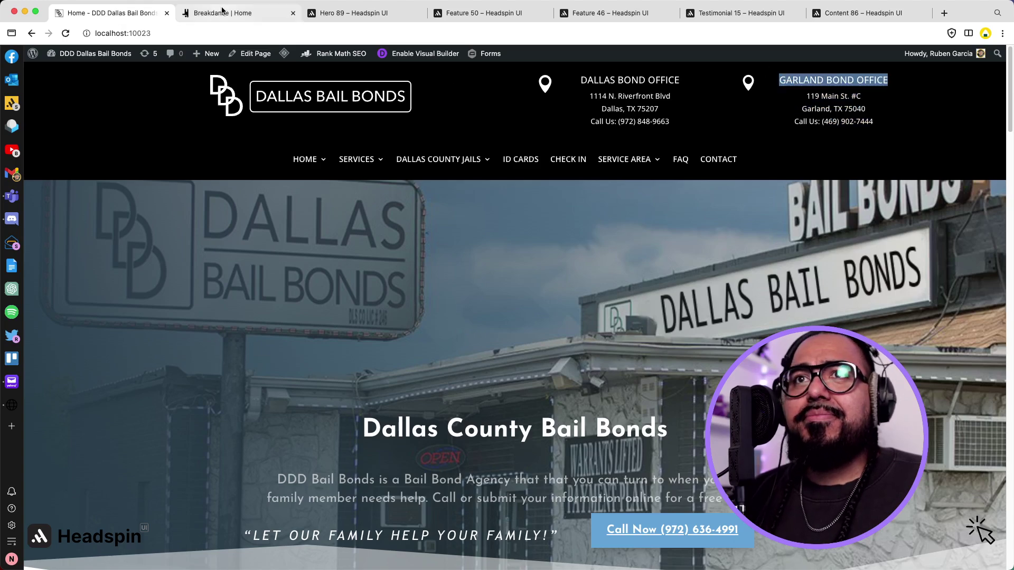
click(222, 13)
click(457, 428)
triple_click(457, 428)
key(cmd+v)
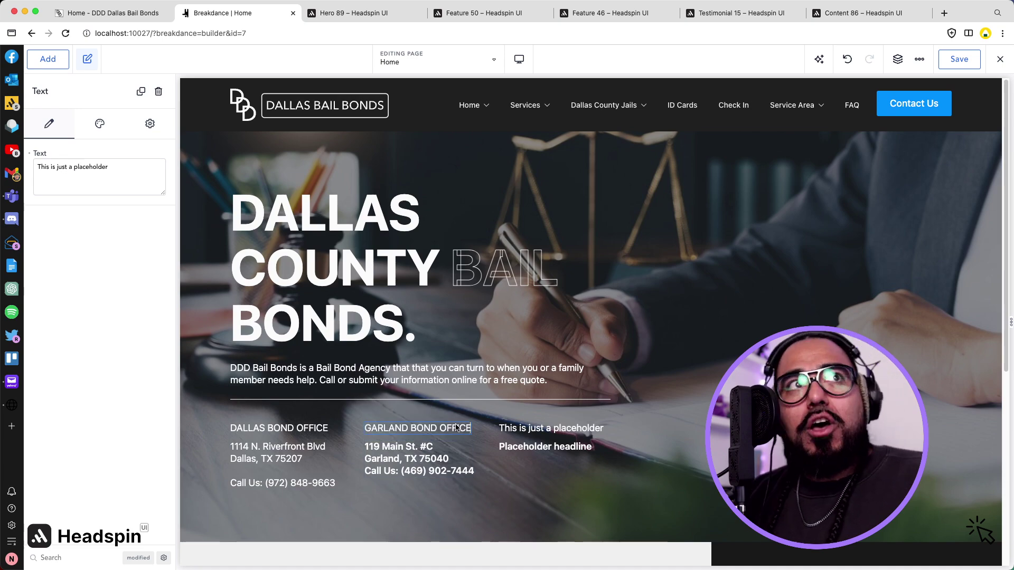
Separate the Call Us line from the Garland address and undo an accidental paste.
triple_click(432, 459)
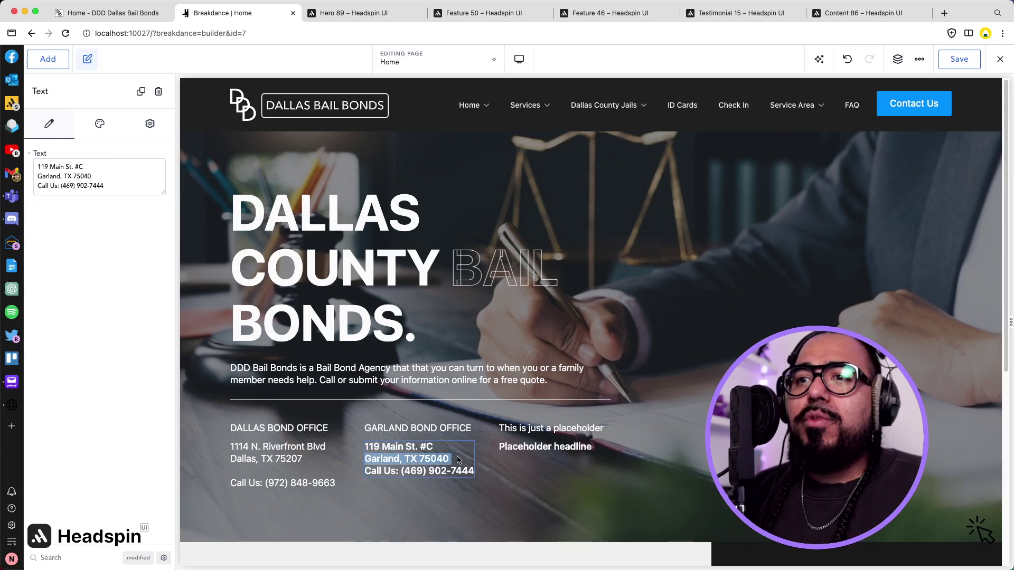
key(Right)
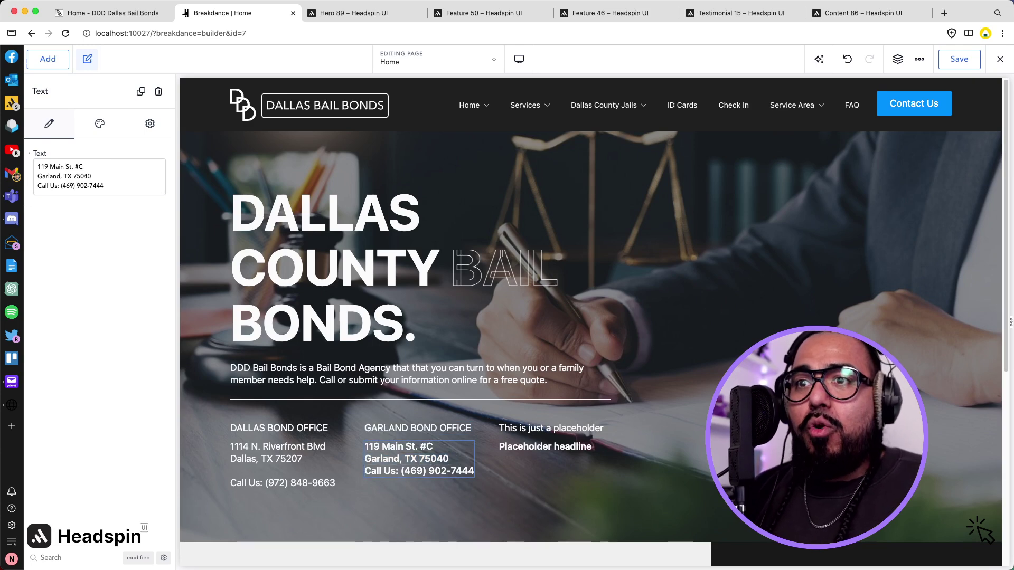
key(cmd+a)
key(cmd+v)
key(cmd+z)
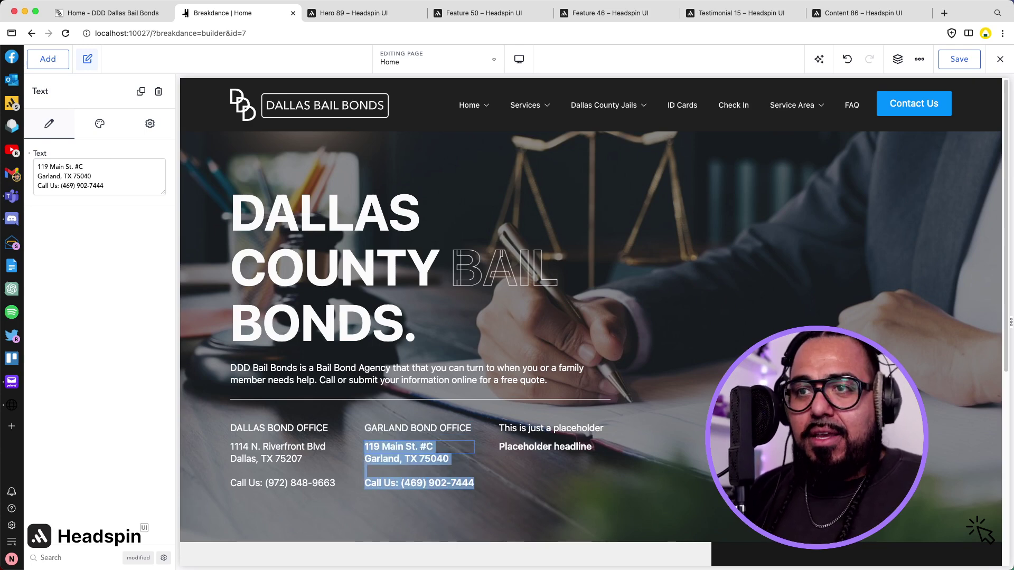
click(482, 523)
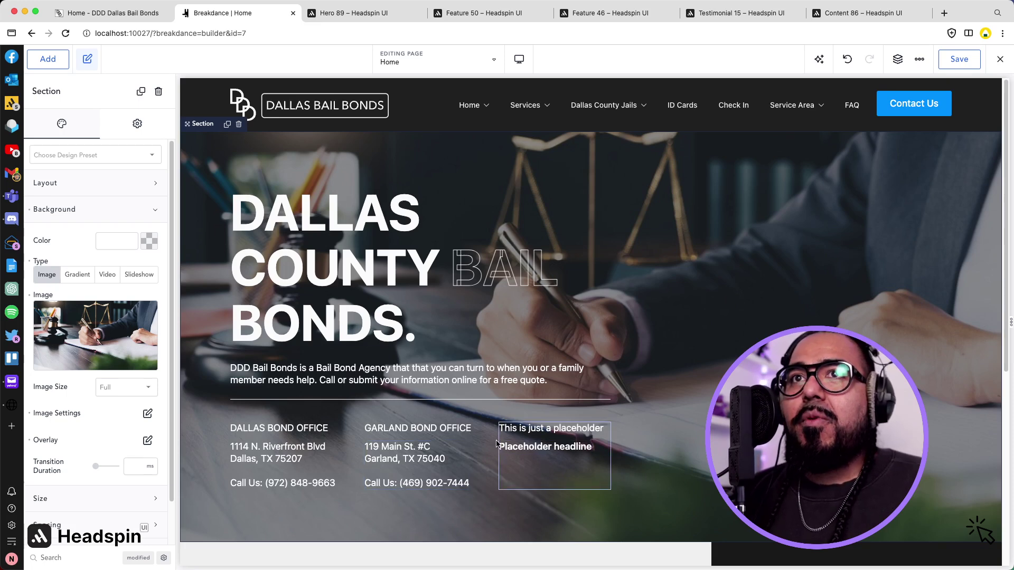
click(97, 14)
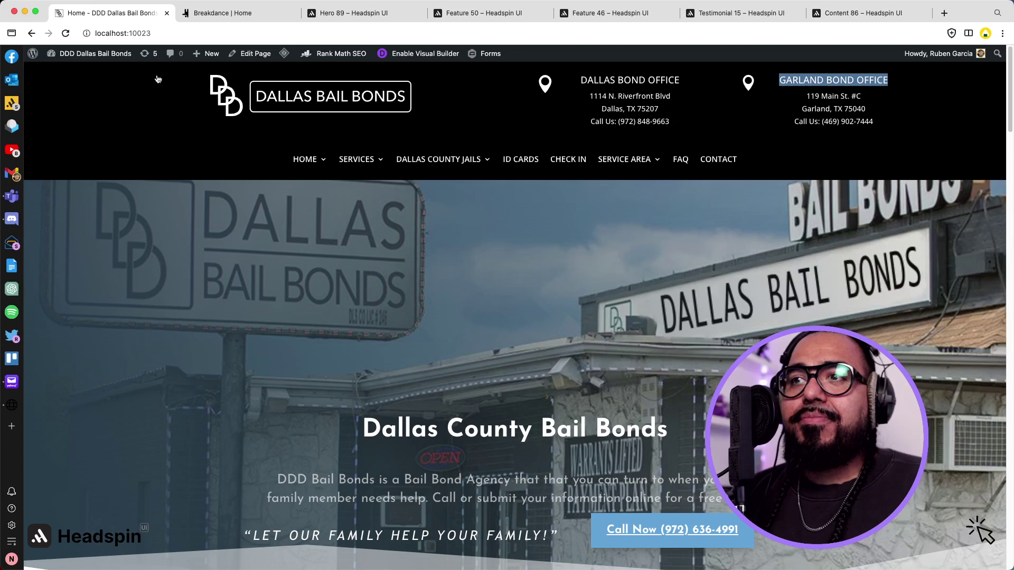
scroll(593, 420, down, 4)
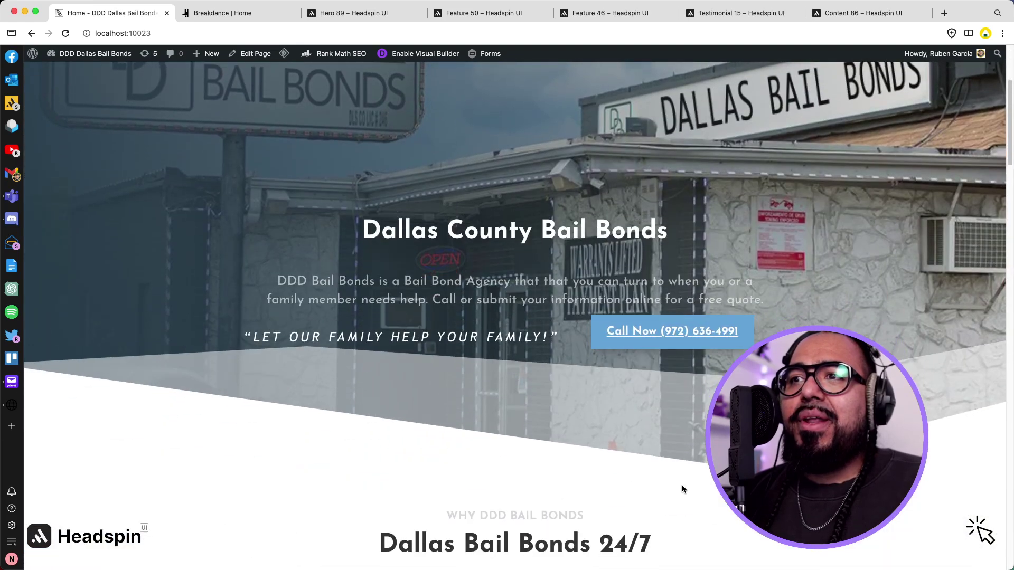
click(239, 13)
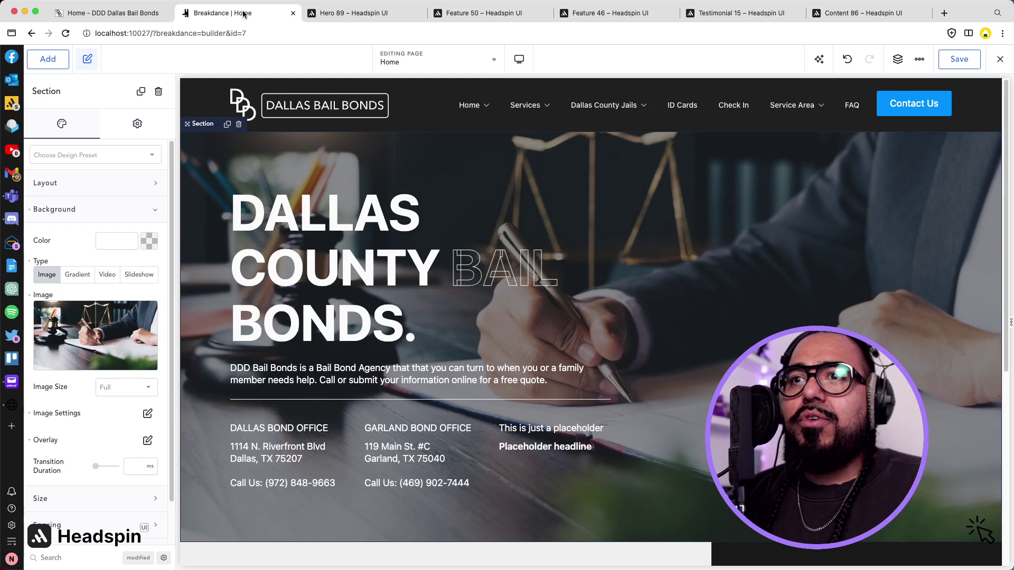
Add a button labelled 'Call Now' to the third hero column's placeholder container.
click(556, 462)
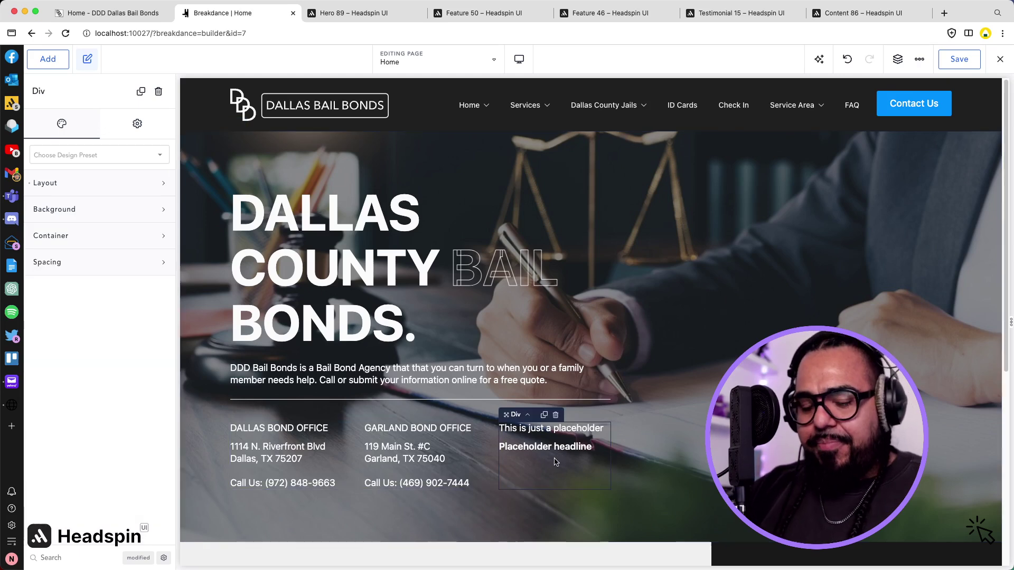
text(a)
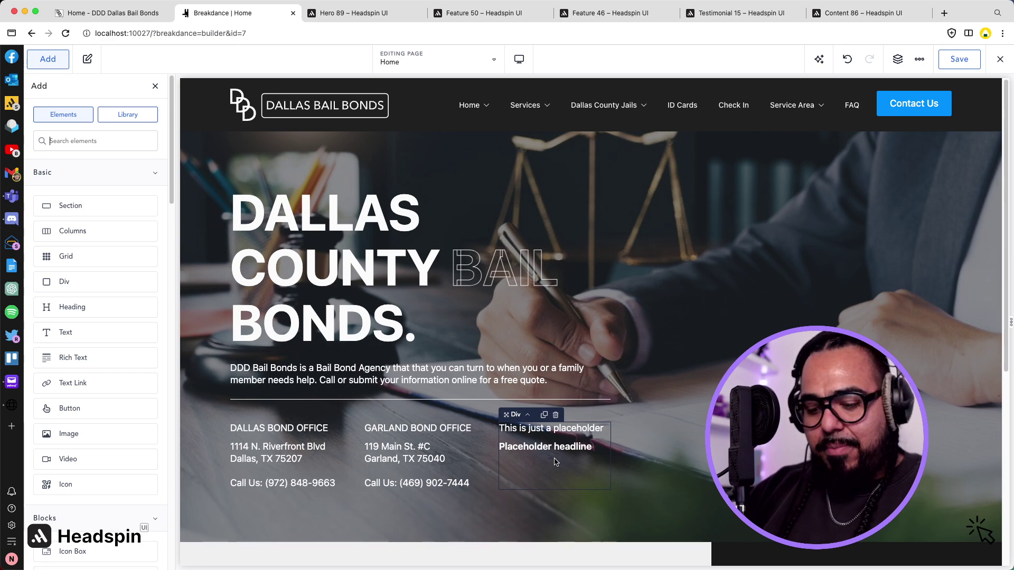
text(but)
key(Return)
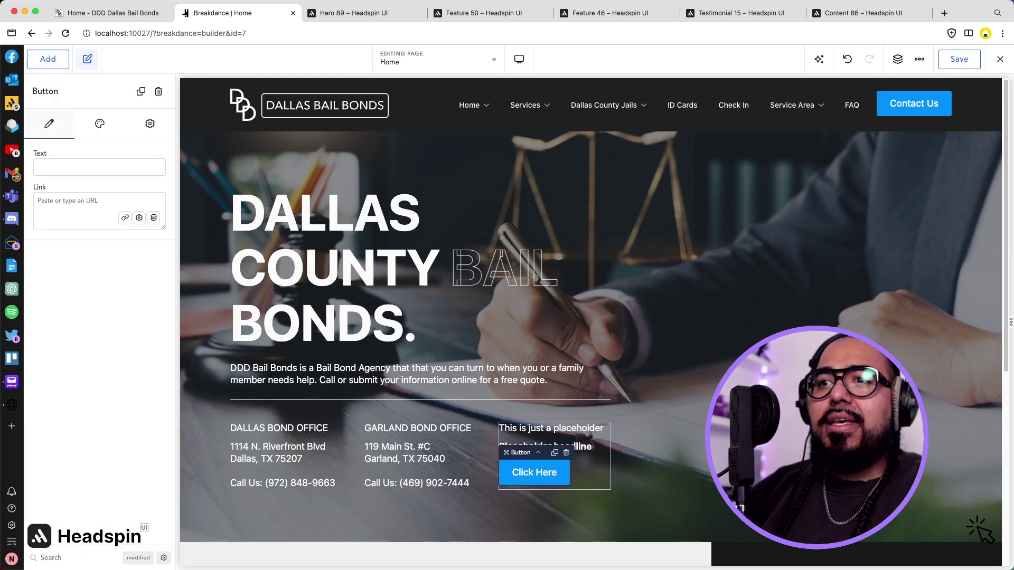
click(105, 169)
text(CAll)
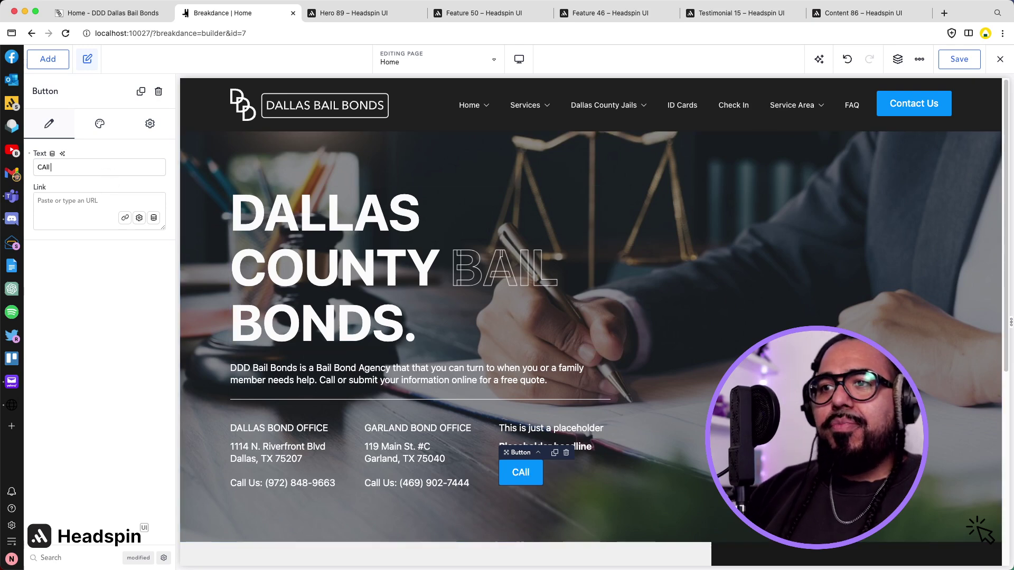
key(BackSpace)
key(BackSpace)
text(all Now)
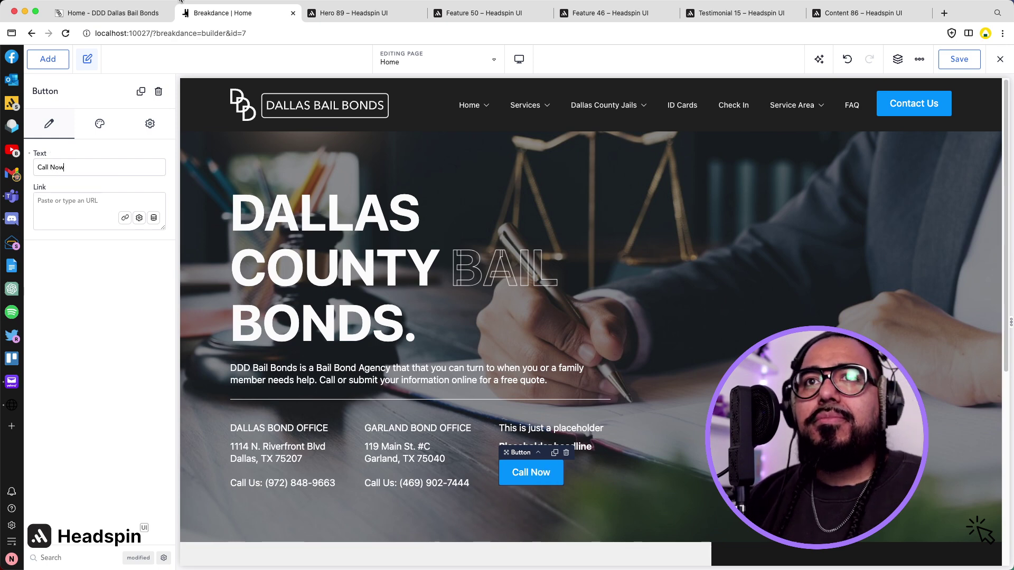
click(106, 13)
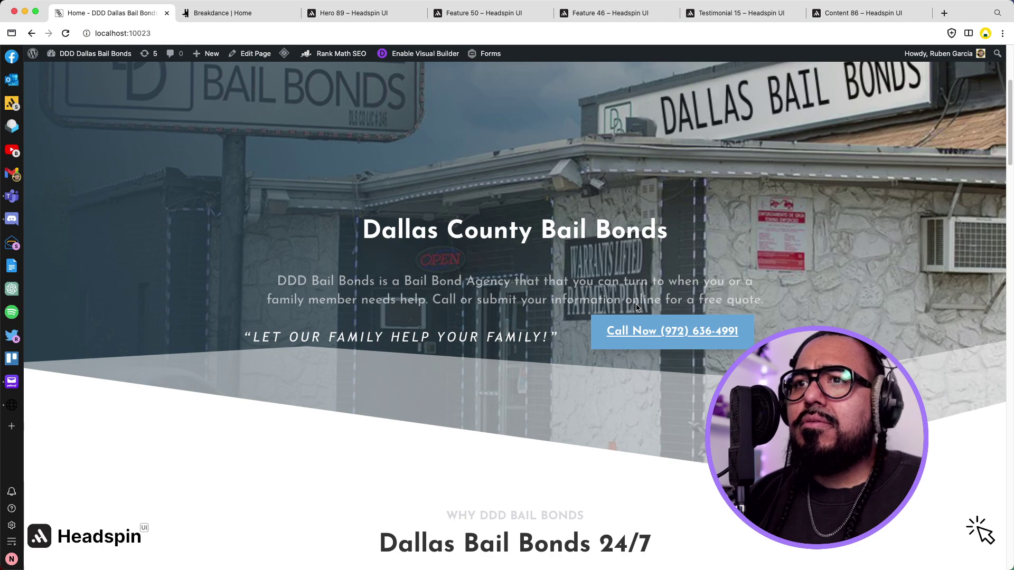
Note the old site's Call Now phone number in the address bar, clear it, and return to Breakdance.
scroll(625, 312, up, 5)
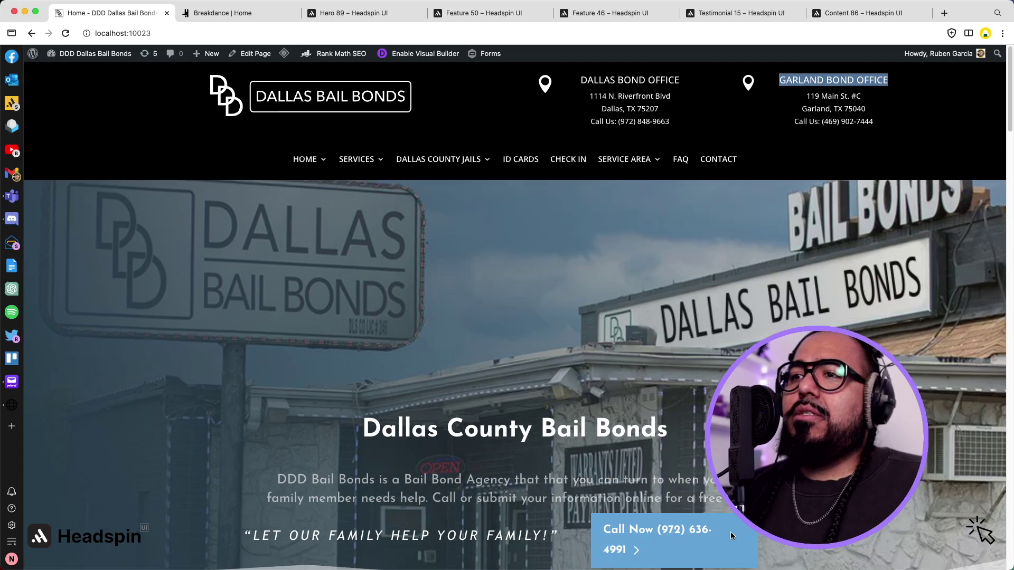
scroll(732, 533, down, 5)
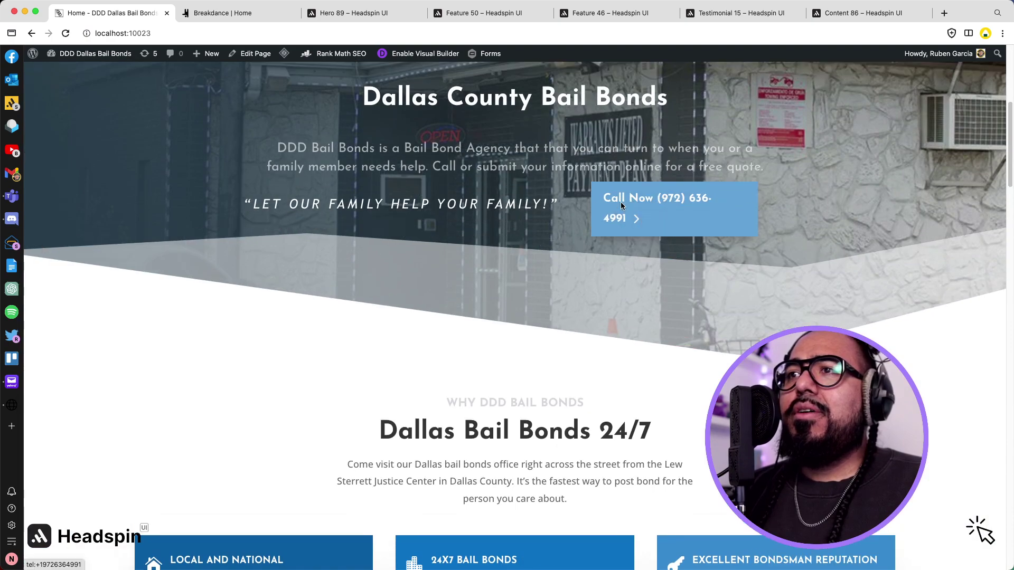
key(super+l)
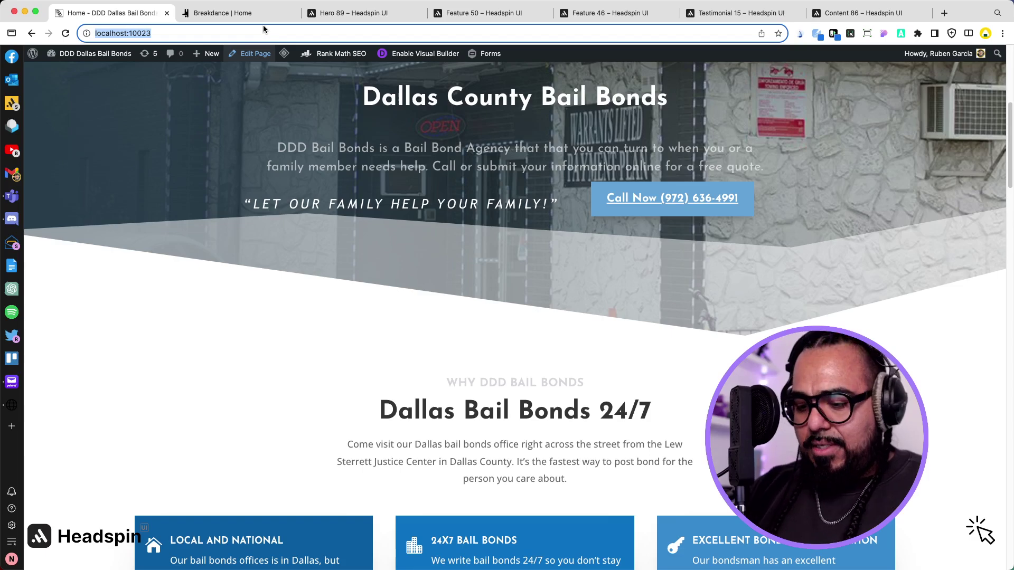
text(972-)
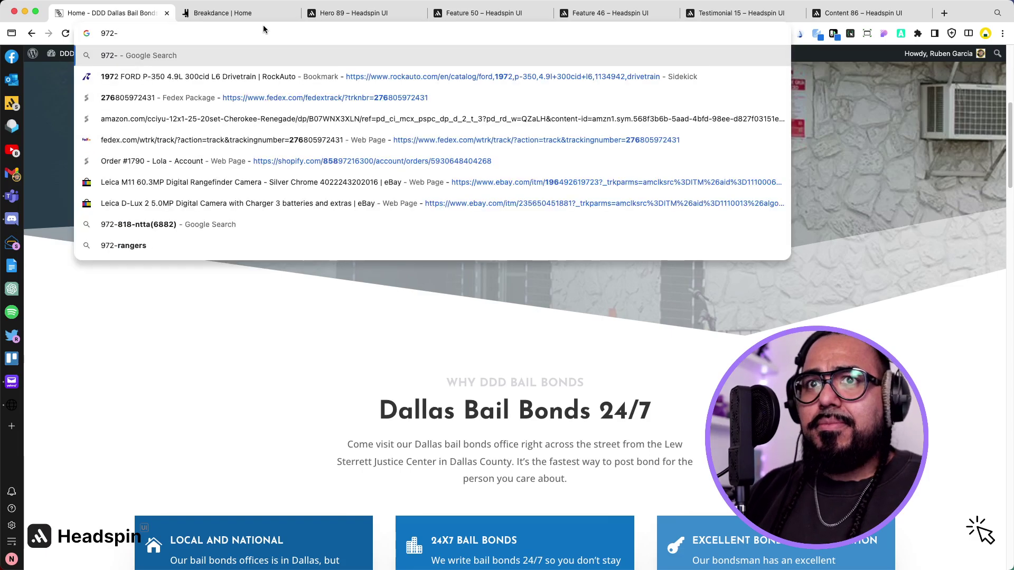
click(246, 311)
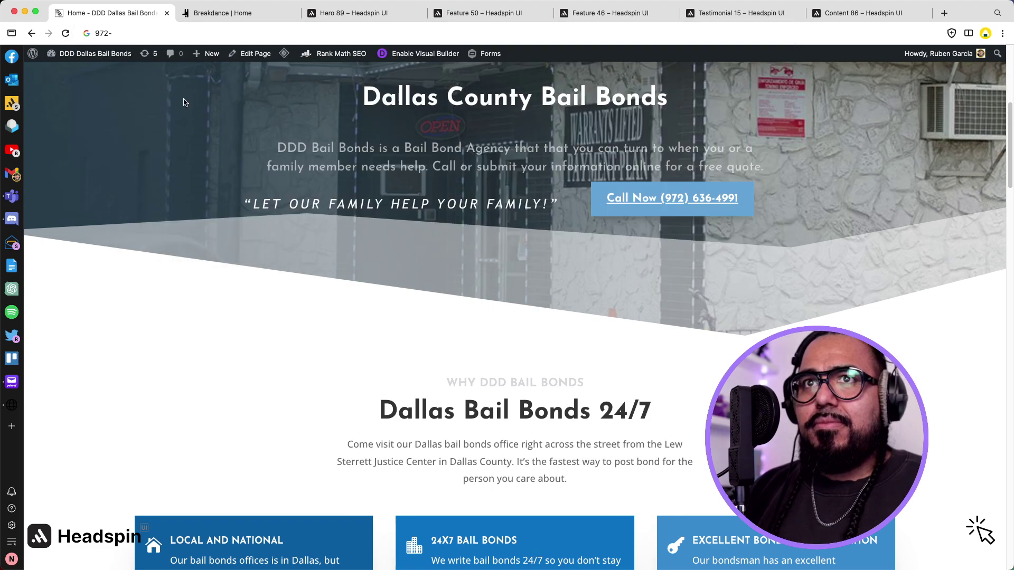
click(140, 34)
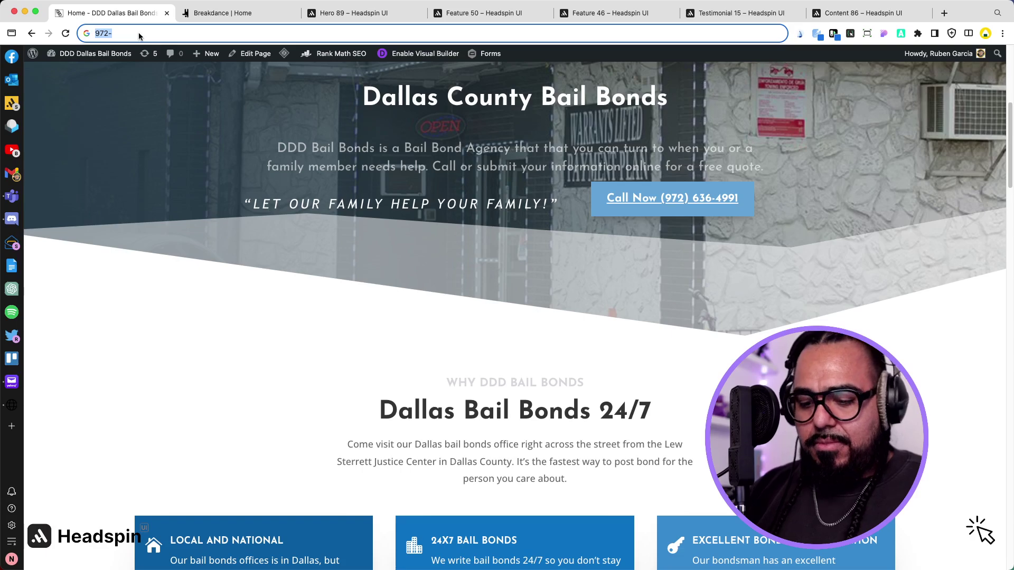
text(636)
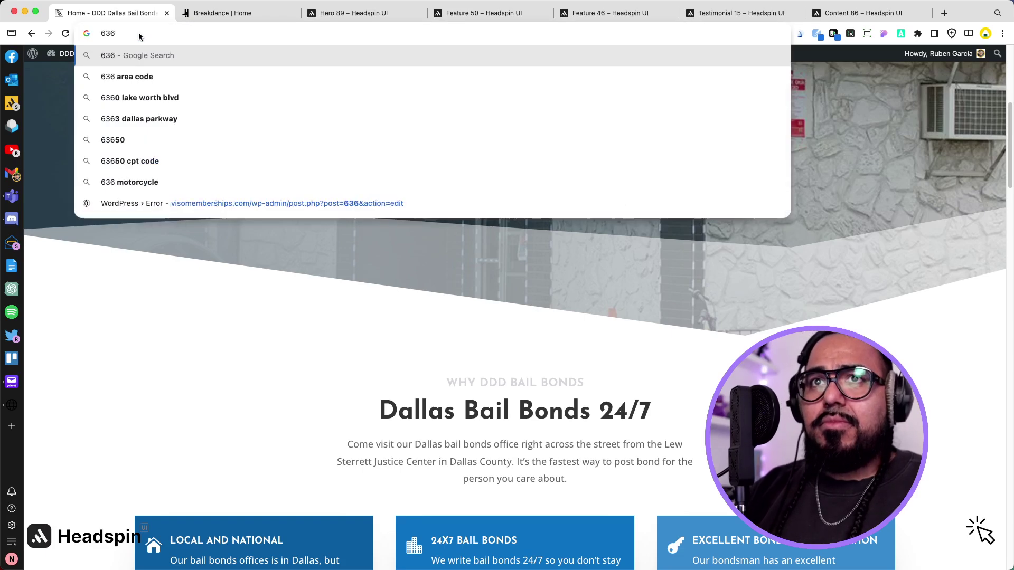
key(BackSpace)
key(BackSpace)
key(BackSpace)
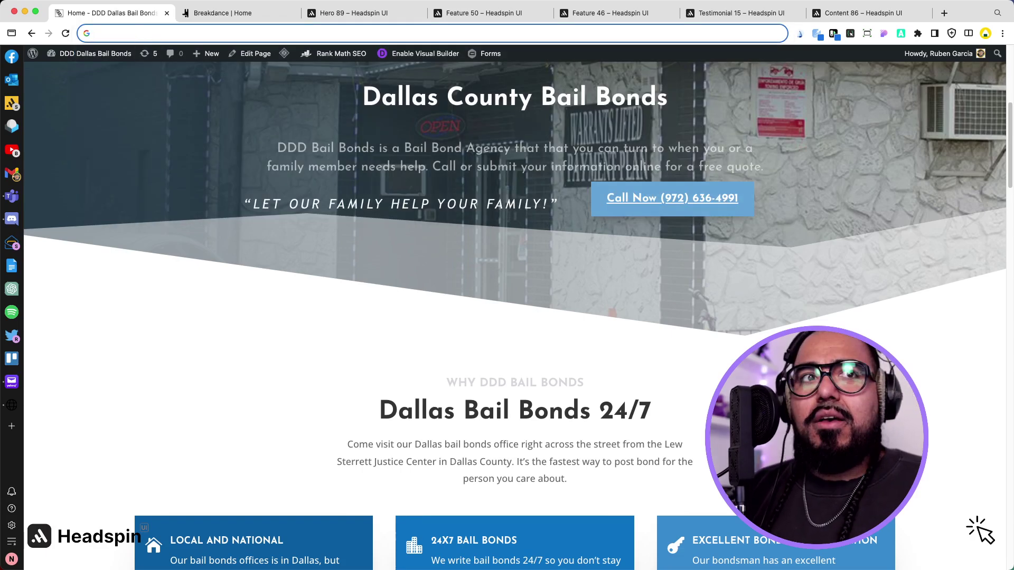
key(super+Tab)
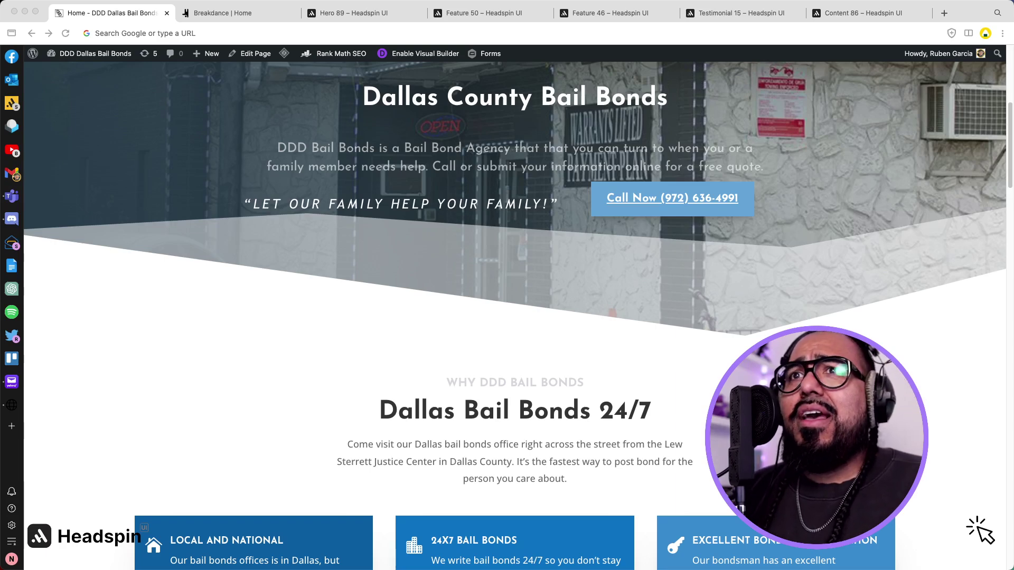
click(232, 14)
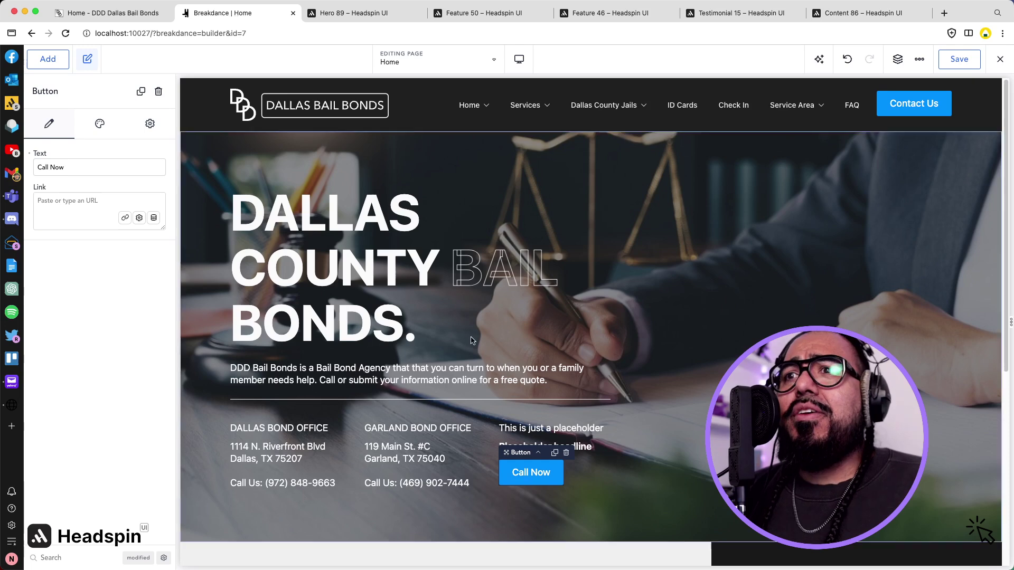
Set the Call Now button's link to Tel: followed by the pasted office phone number.
click(73, 211)
text(Te)
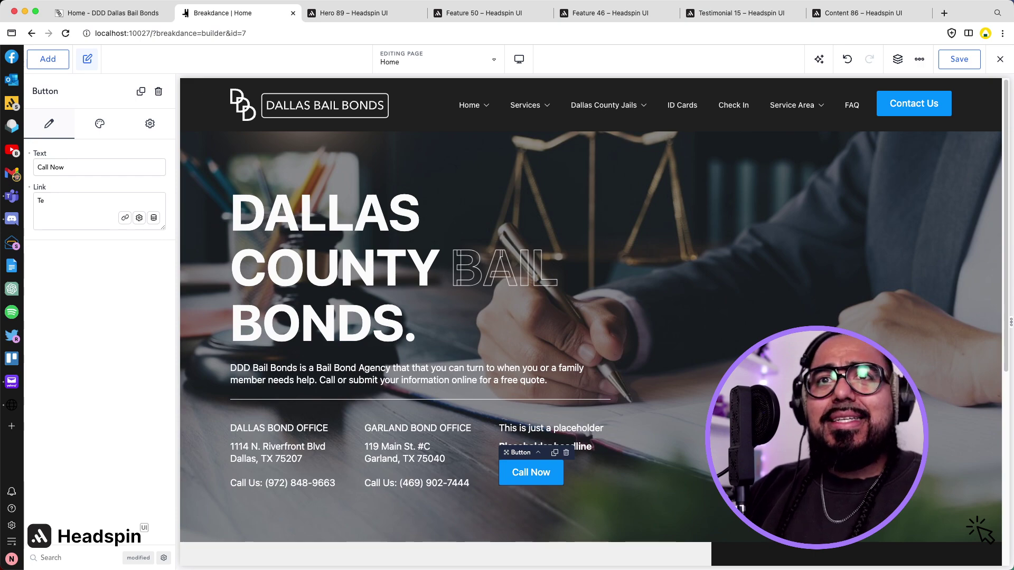
text(l:)
key(super+v)
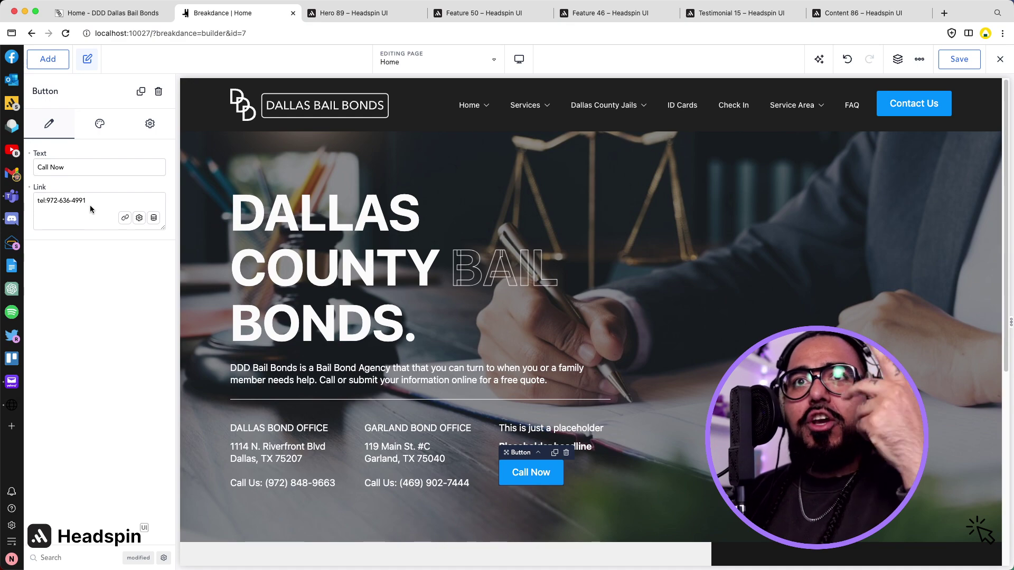
Delete the placeholder headline and text from the third hero column.
click(586, 447)
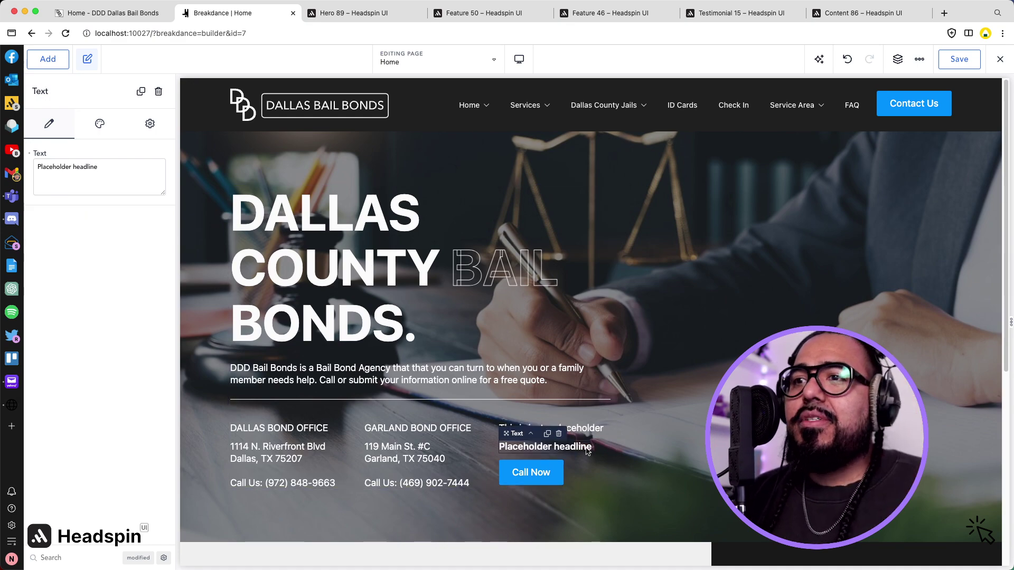
click(558, 434)
click(561, 430)
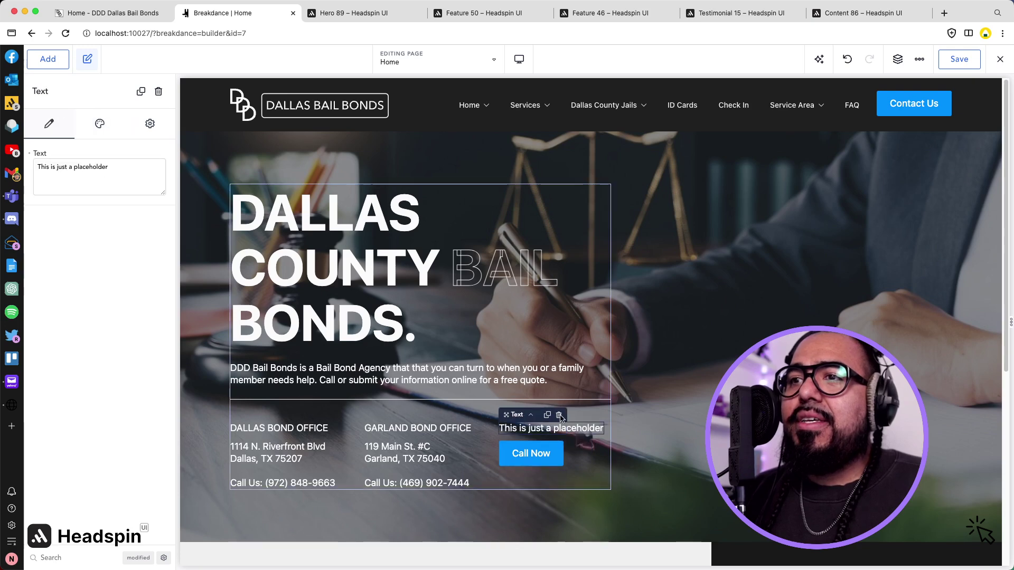
click(559, 416)
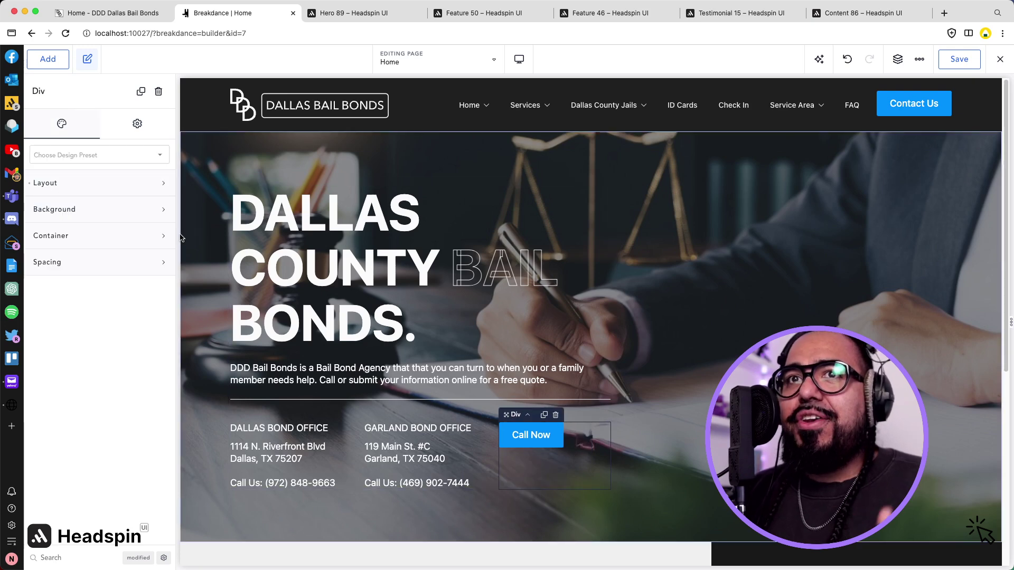
Set the Call Now container's Layout Align to center and Vertical Align to middle.
click(111, 185)
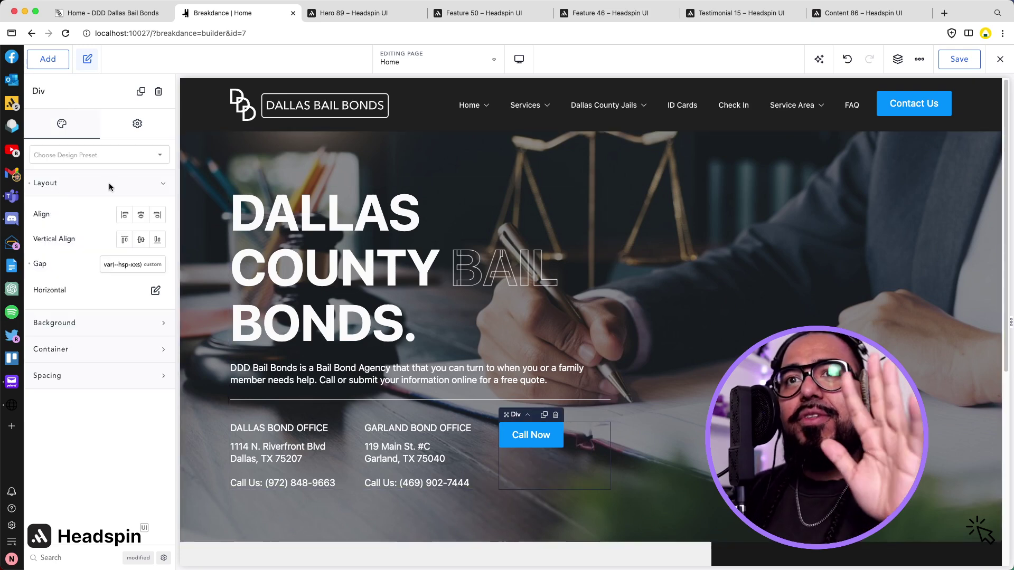
click(141, 218)
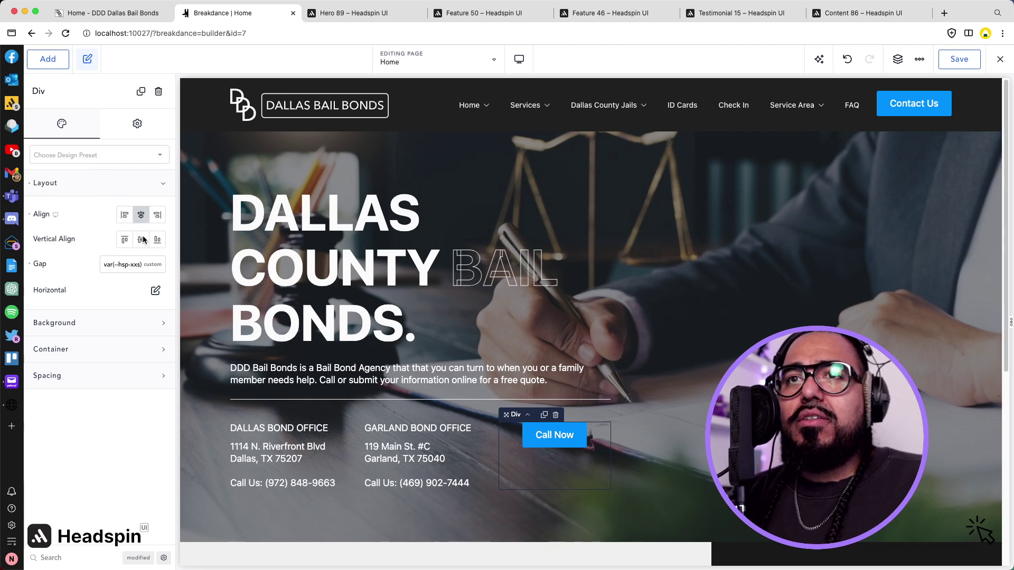
click(141, 240)
click(642, 476)
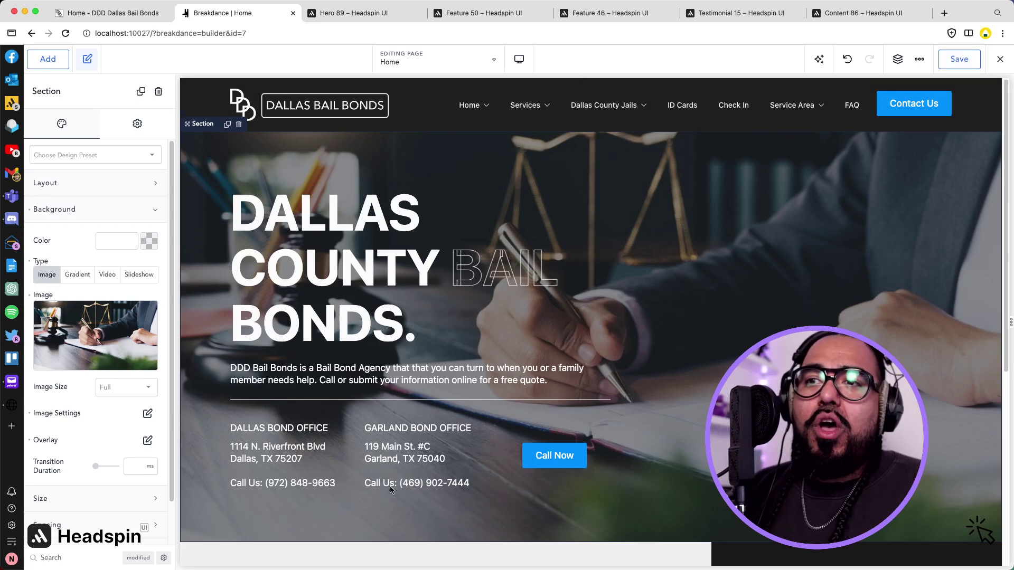
Copy the Dallas phone number and keep the Call Now button on the Primary style.
click(296, 488)
click(289, 488)
drag(266, 485, 333, 485)
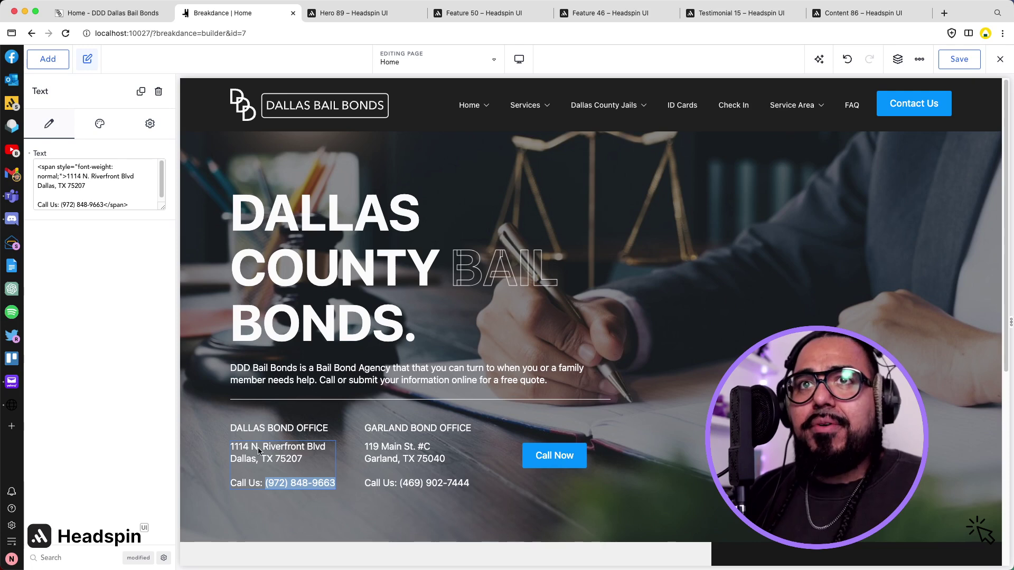
click(53, 63)
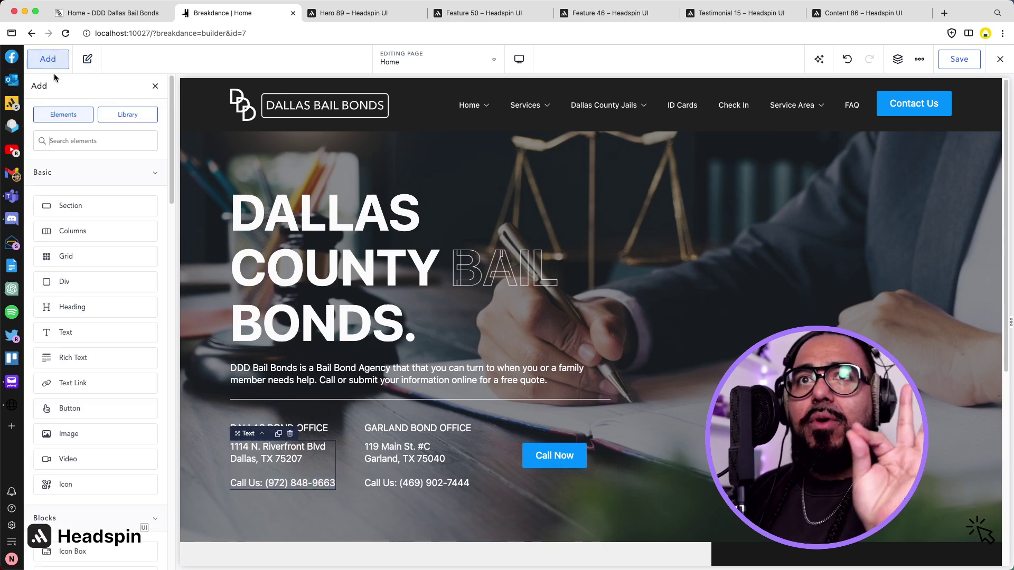
click(581, 457)
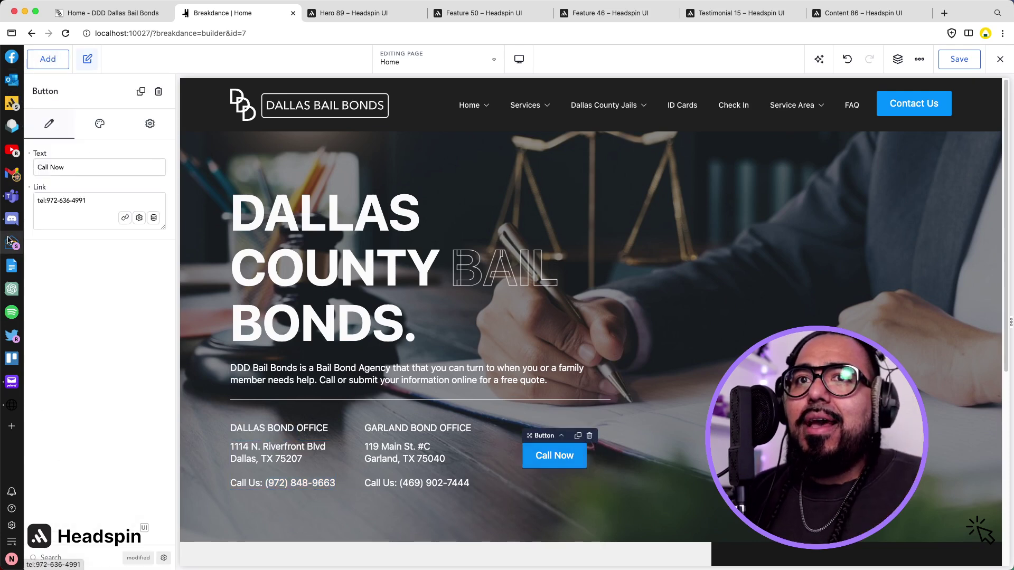
click(100, 124)
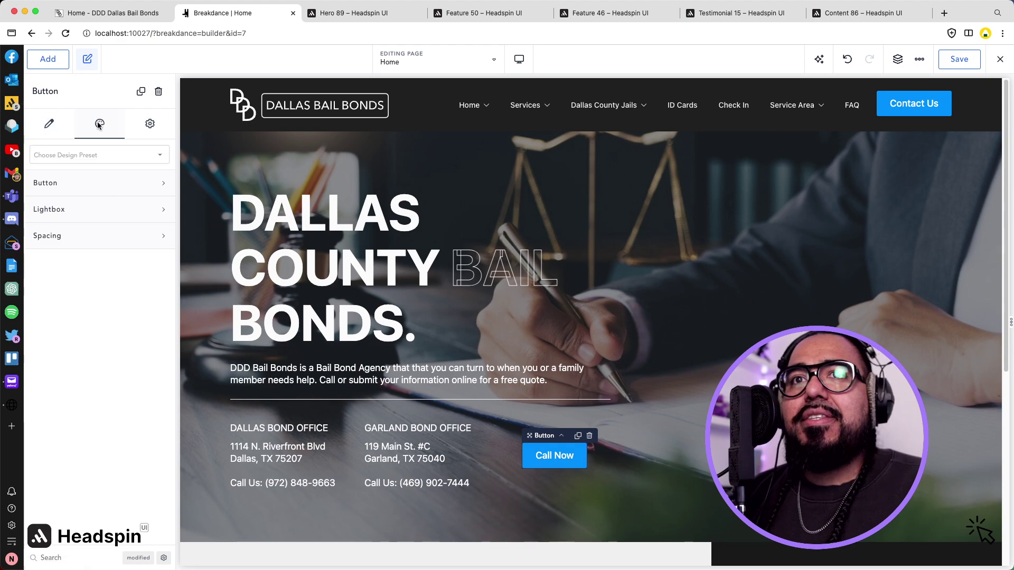
click(79, 183)
click(47, 222)
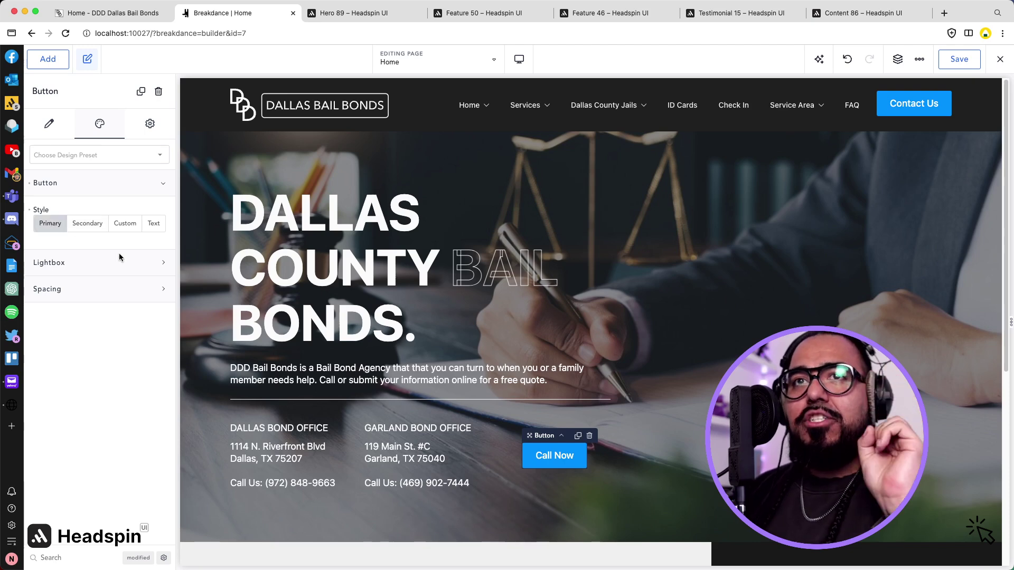
Add a Text Link element below the Dallas office address.
click(48, 59)
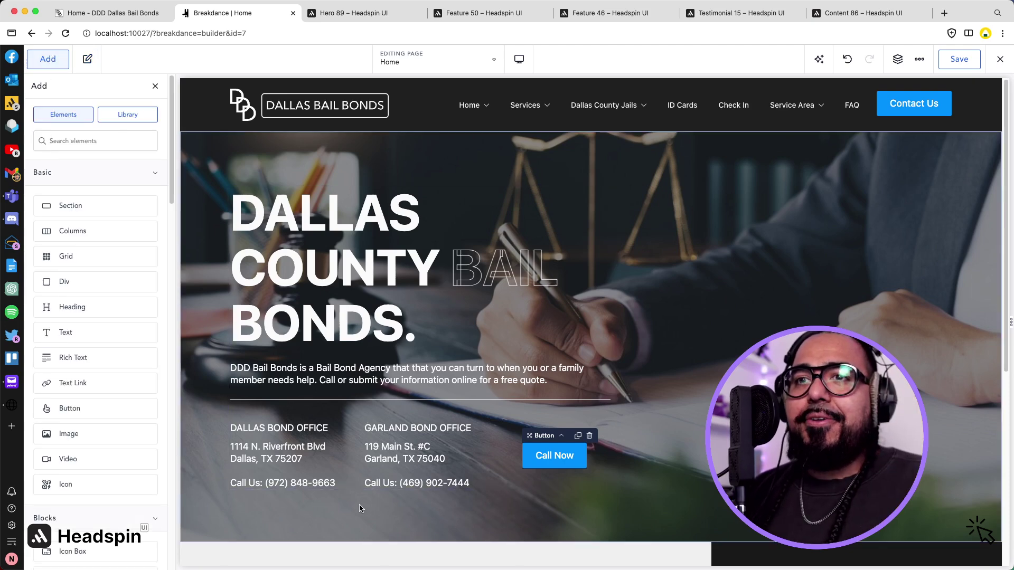
click(309, 481)
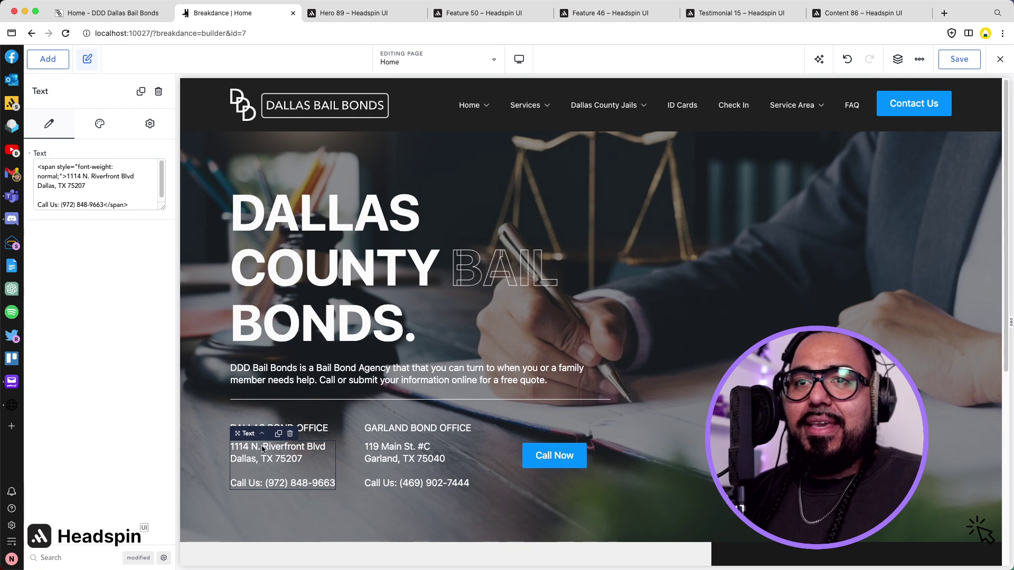
click(42, 59)
text(text)
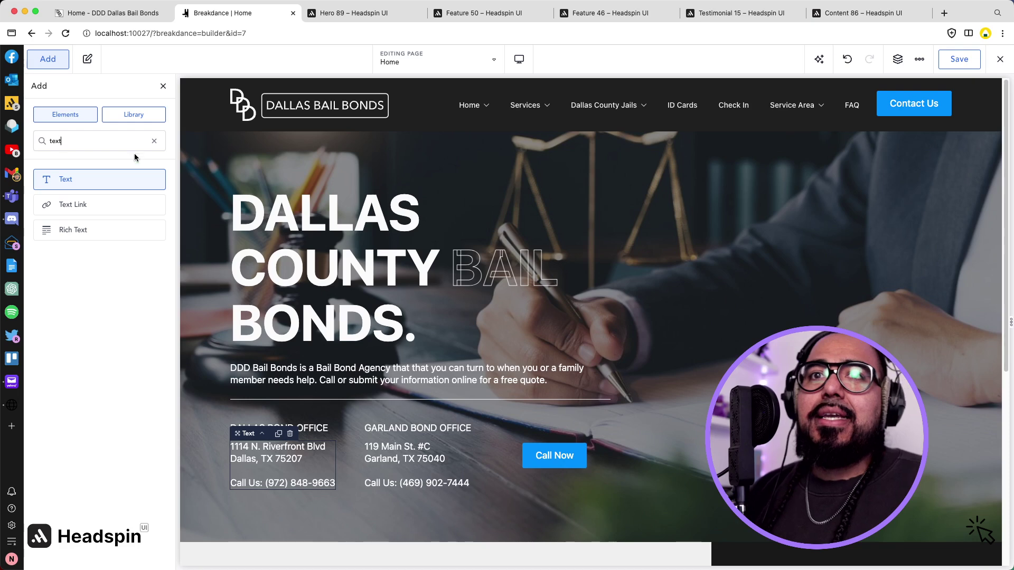
click(83, 211)
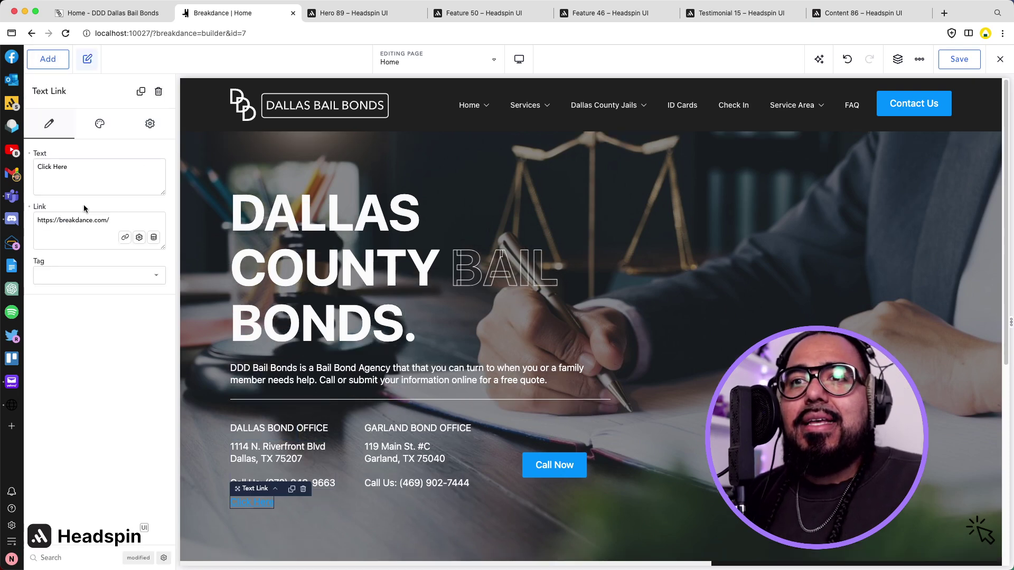
Set the link to tel: plus the Dallas number and its text to 'Call Our Dallas Office'.
click(70, 240)
key(super+a)
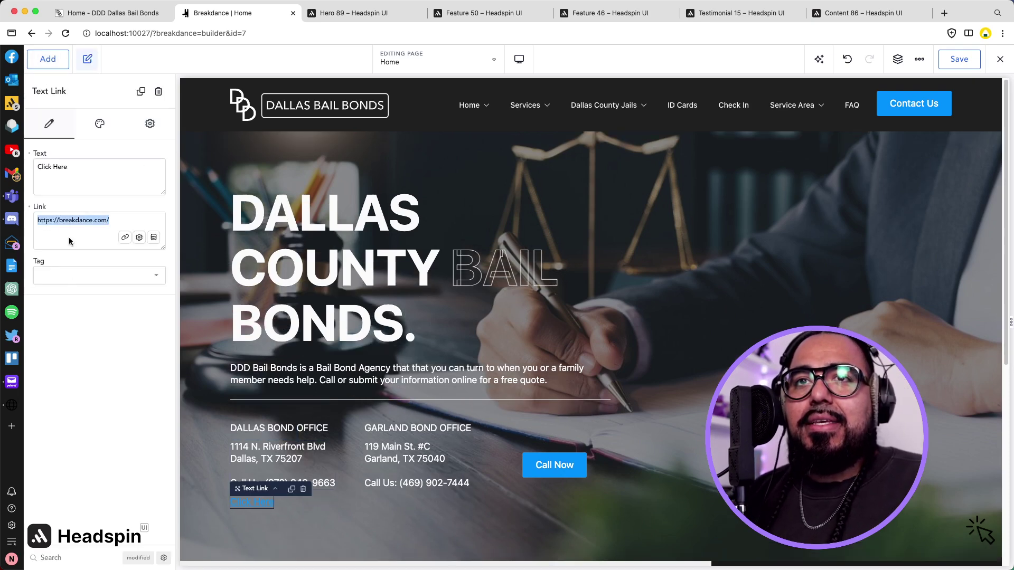
text(tel:)
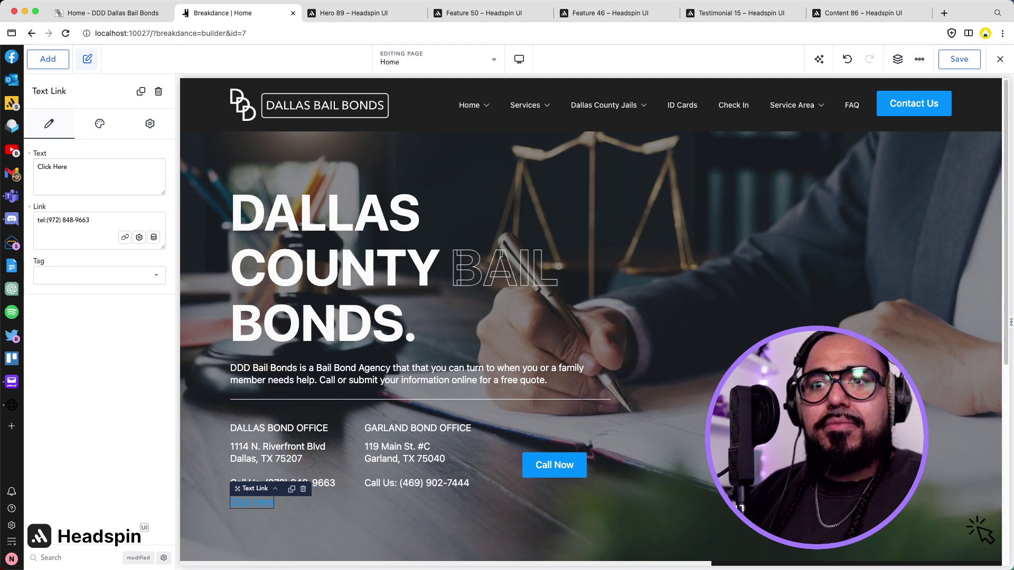
triple_click(91, 166)
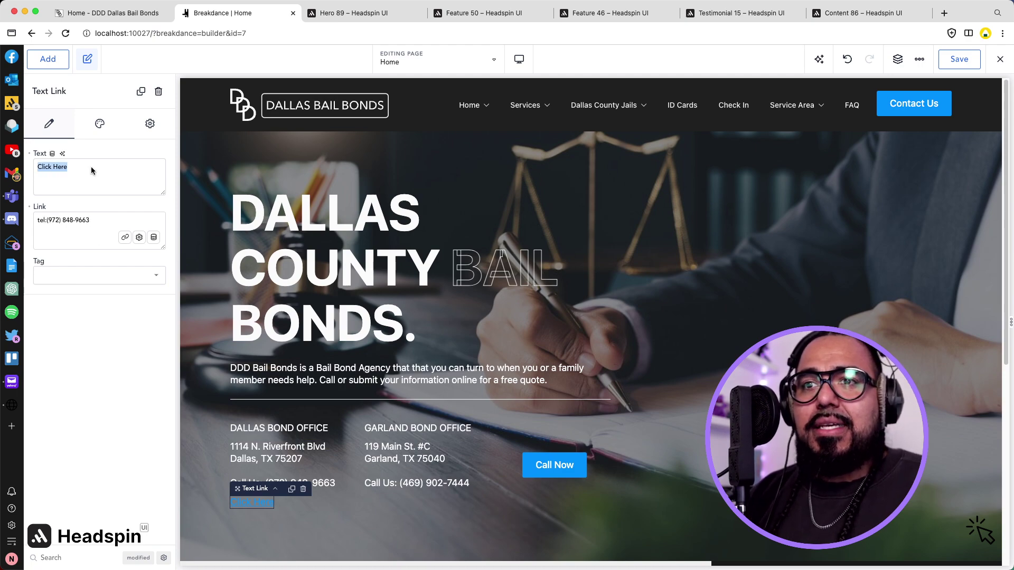
text(Call Our Dallas op)
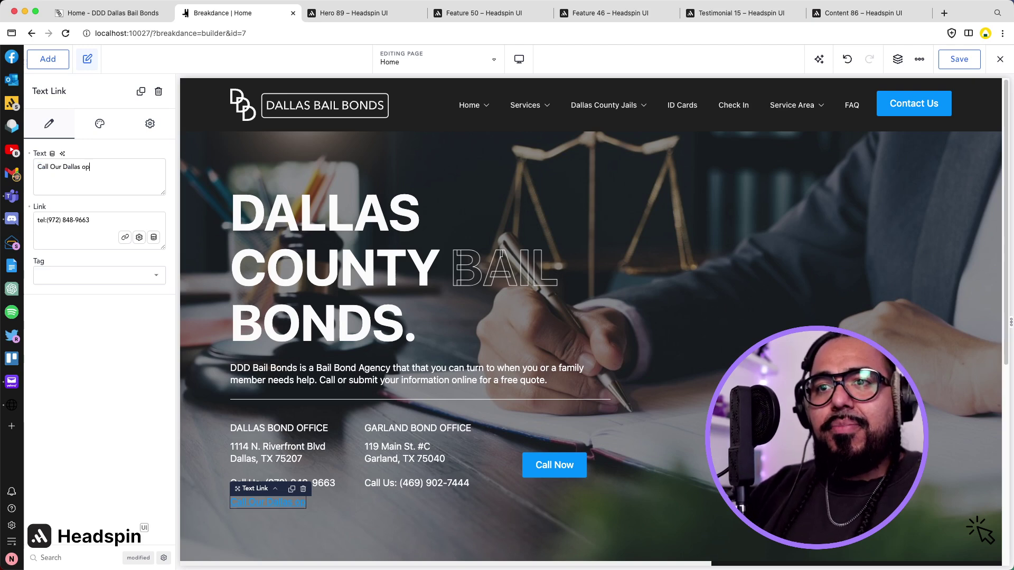
text(Office)
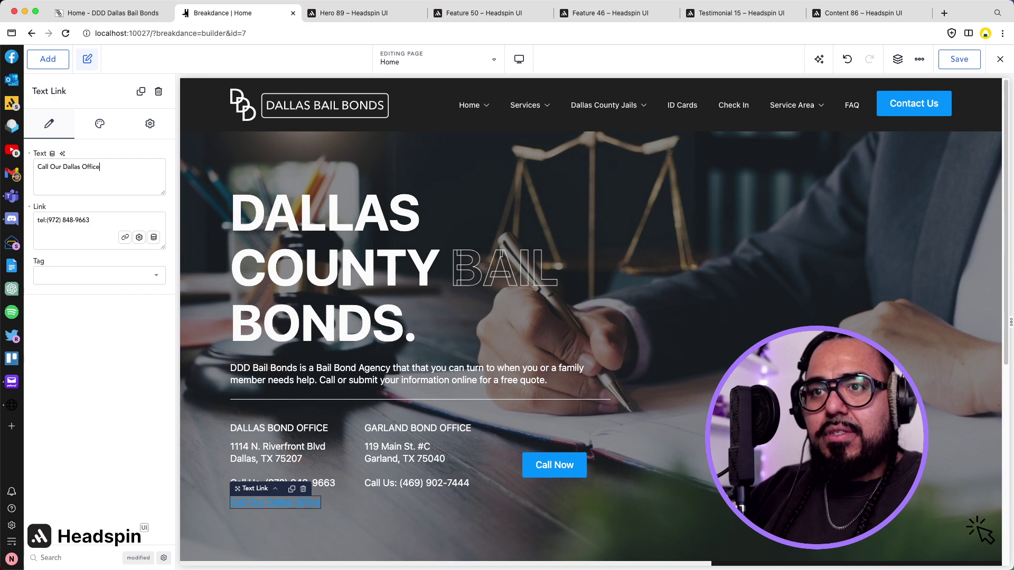
click(323, 487)
Delete the Call Us phone line and its empty line from the Dallas text.
triple_click(294, 484)
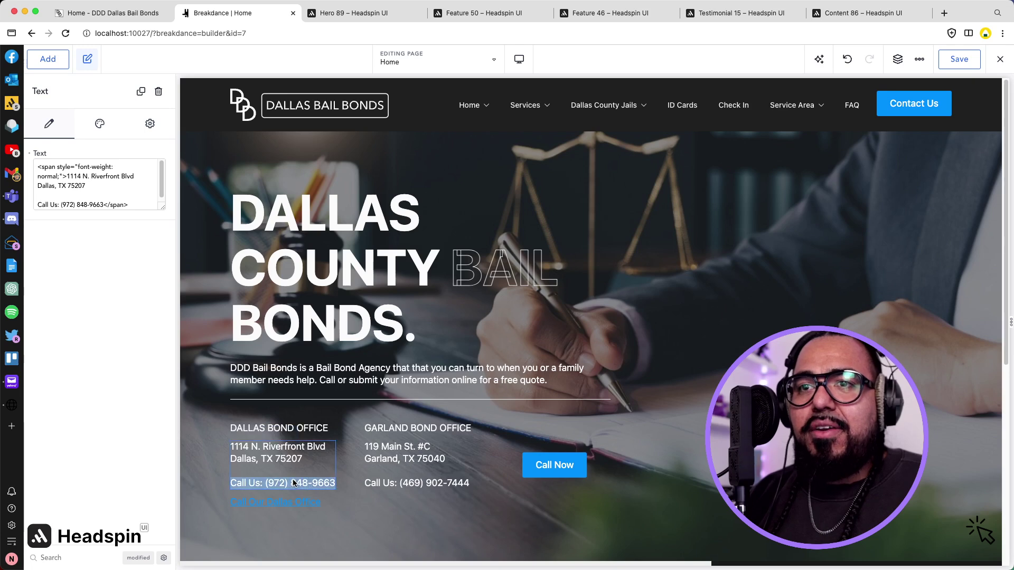
key(BackSpace)
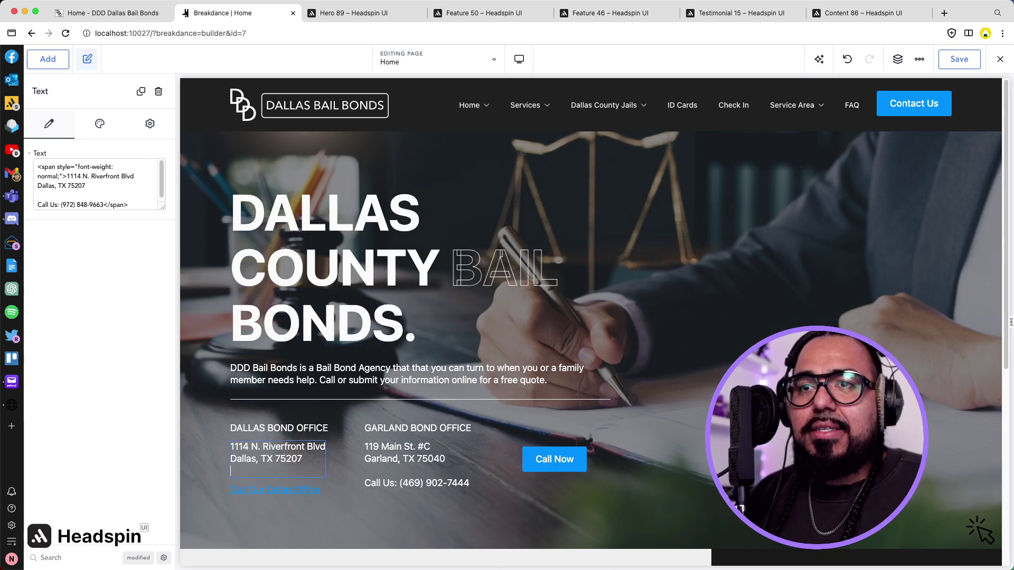
key(BackSpace)
Colour the Call Our Dallas Office link brand.3 light blue, then duplicate it.
click(275, 478)
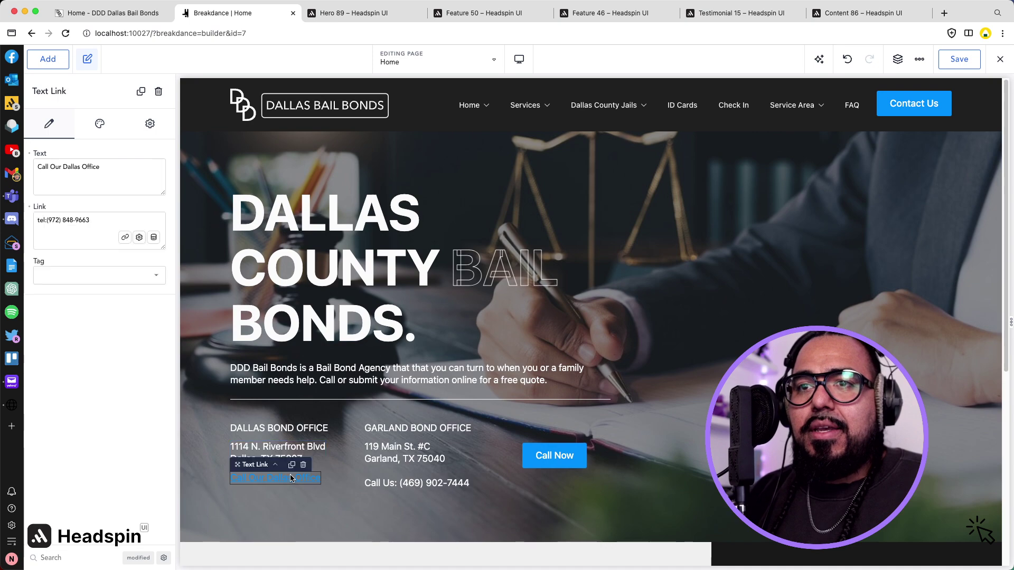
click(100, 123)
click(102, 173)
click(157, 214)
click(40, 415)
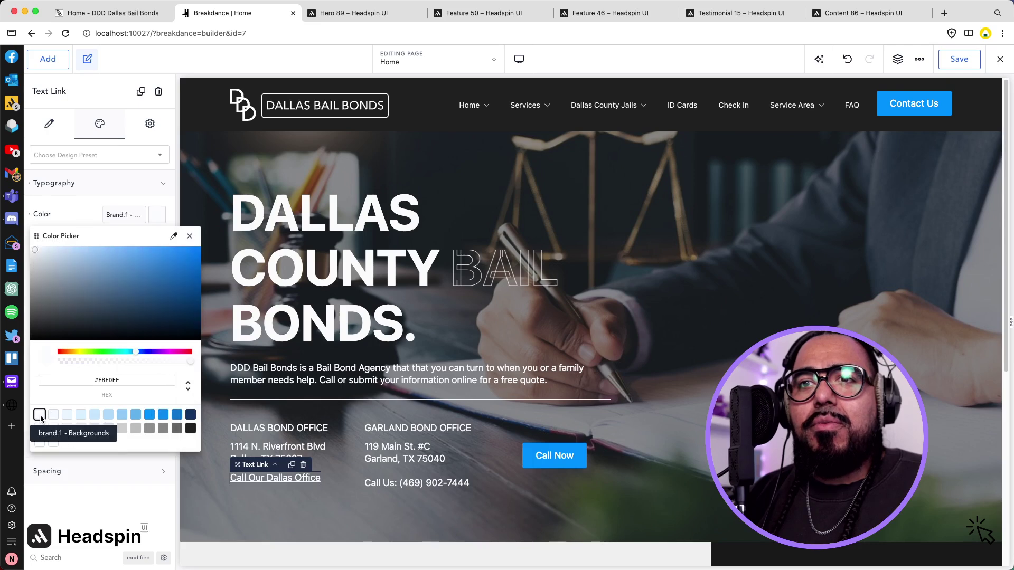
click(54, 414)
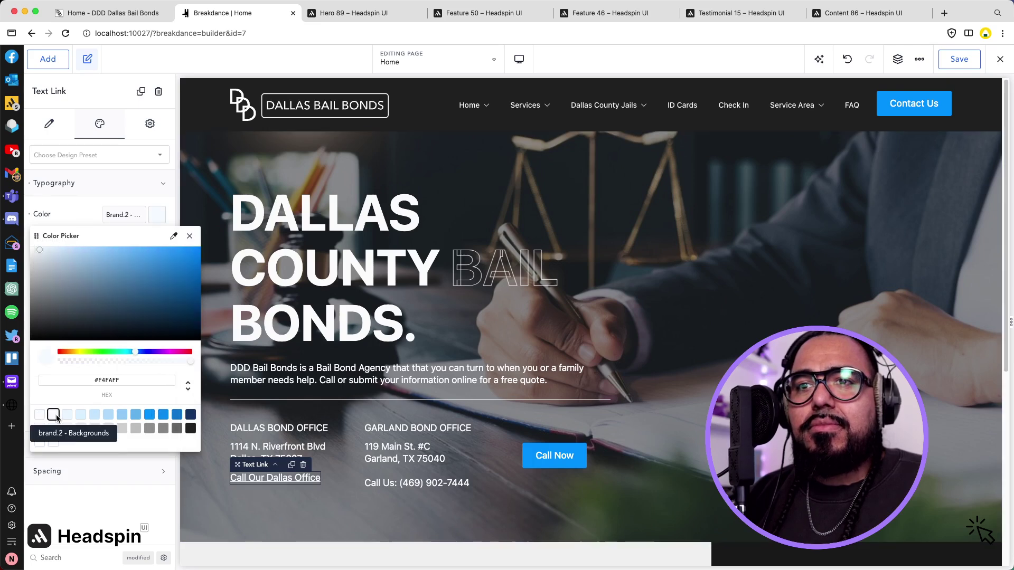
click(69, 417)
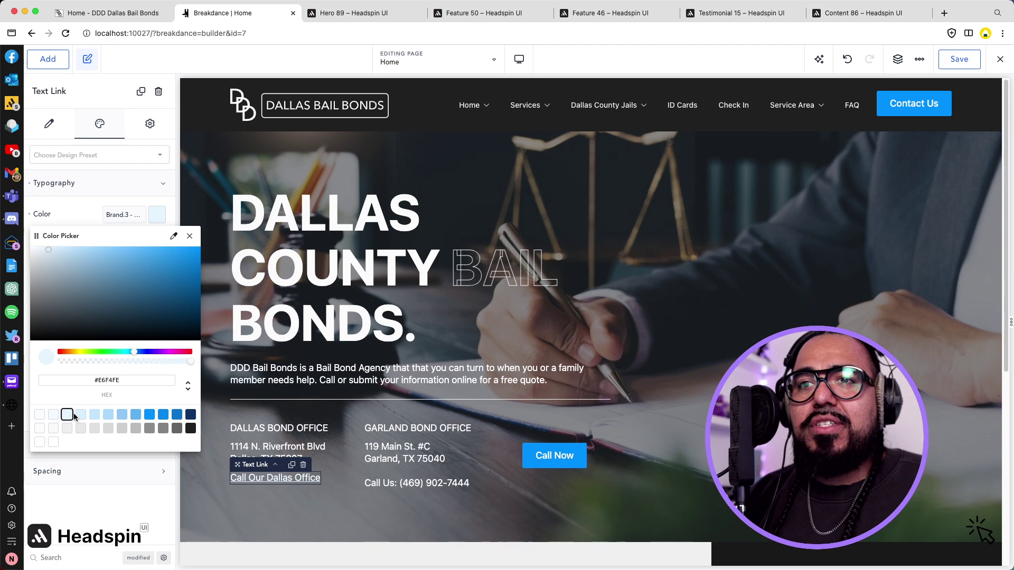
click(296, 511)
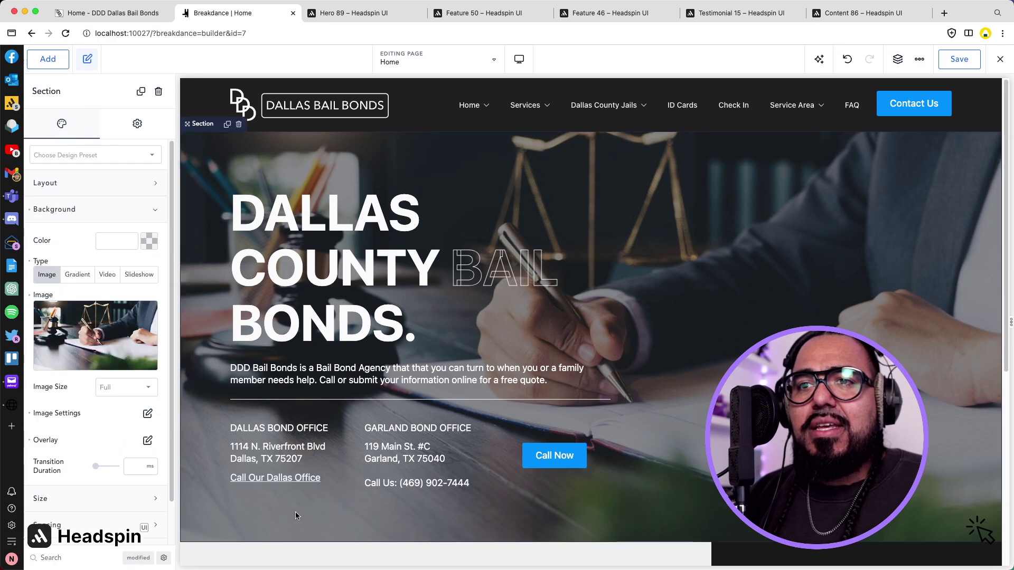
click(294, 482)
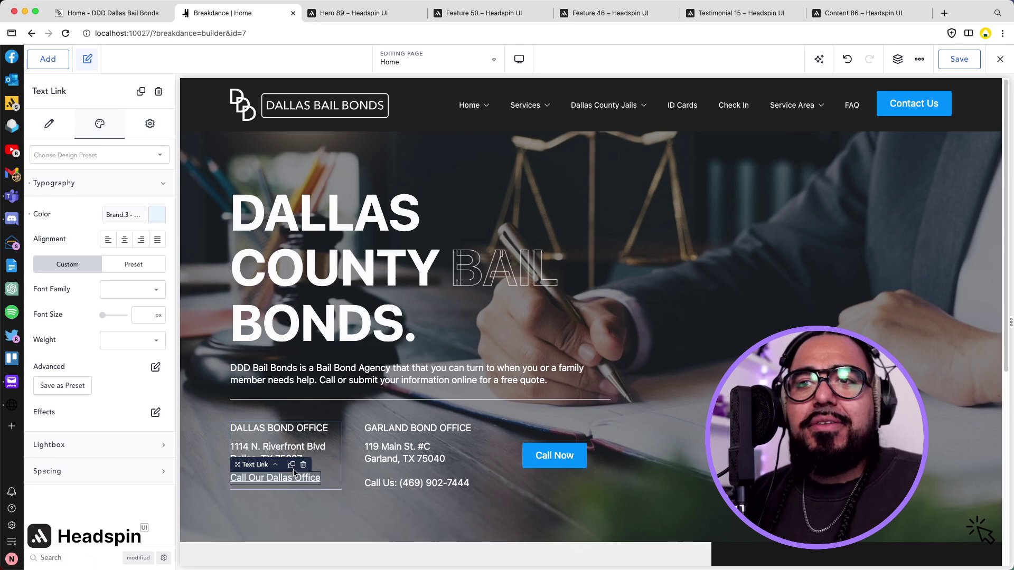
click(292, 465)
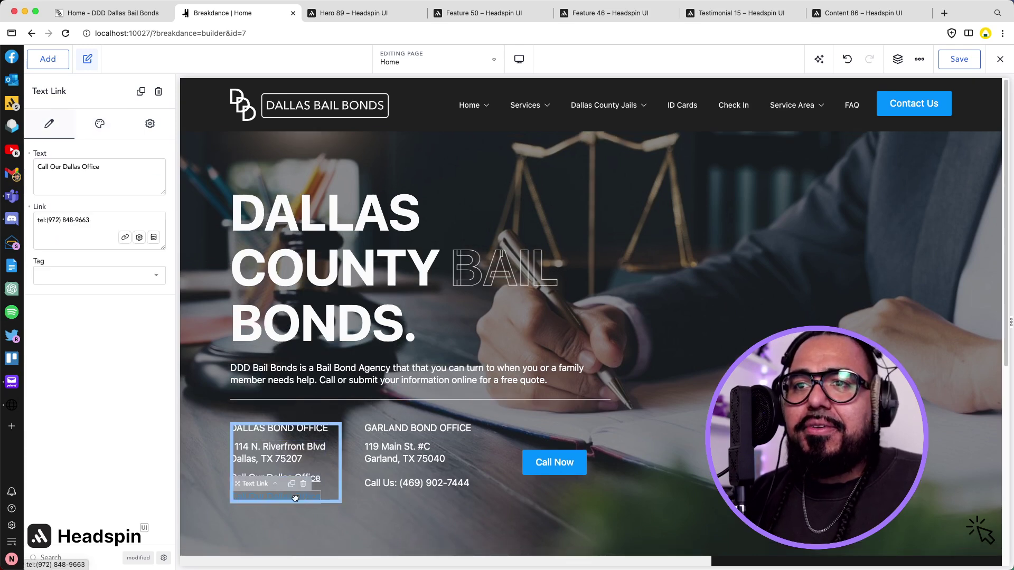
drag(412, 481, 414, 483)
click(451, 483)
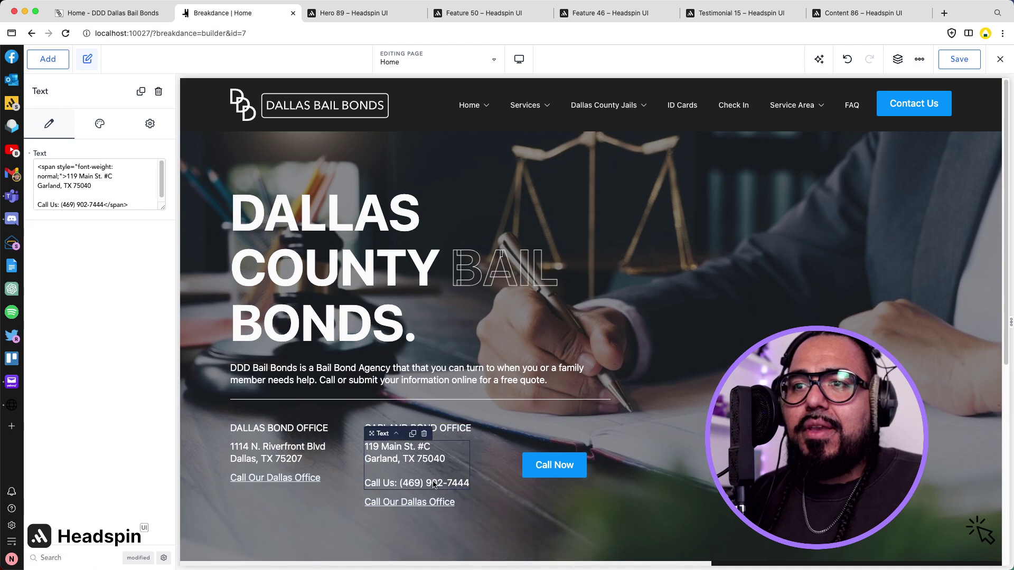
triple_click(431, 484)
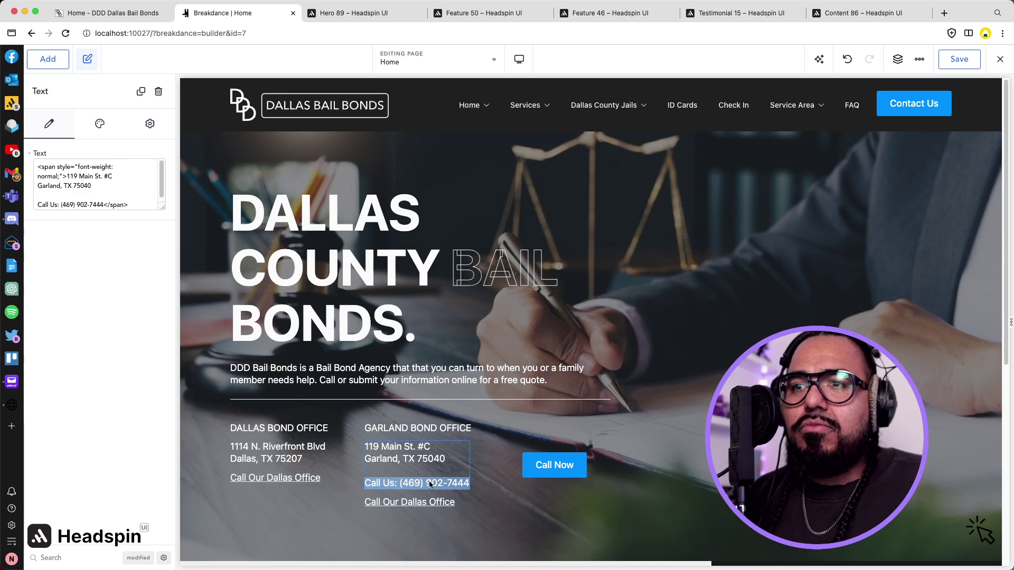
click(432, 502)
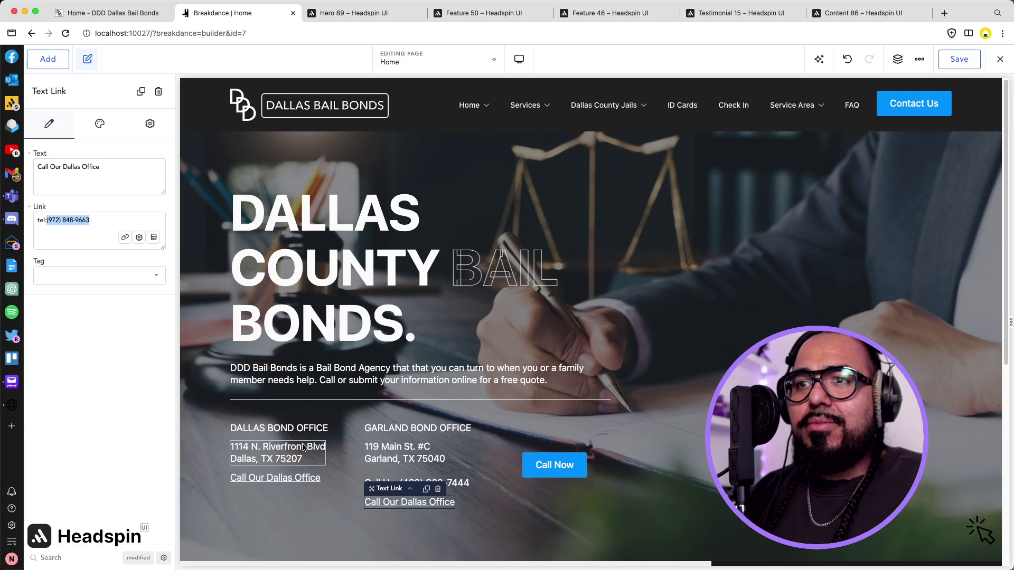
click(505, 513)
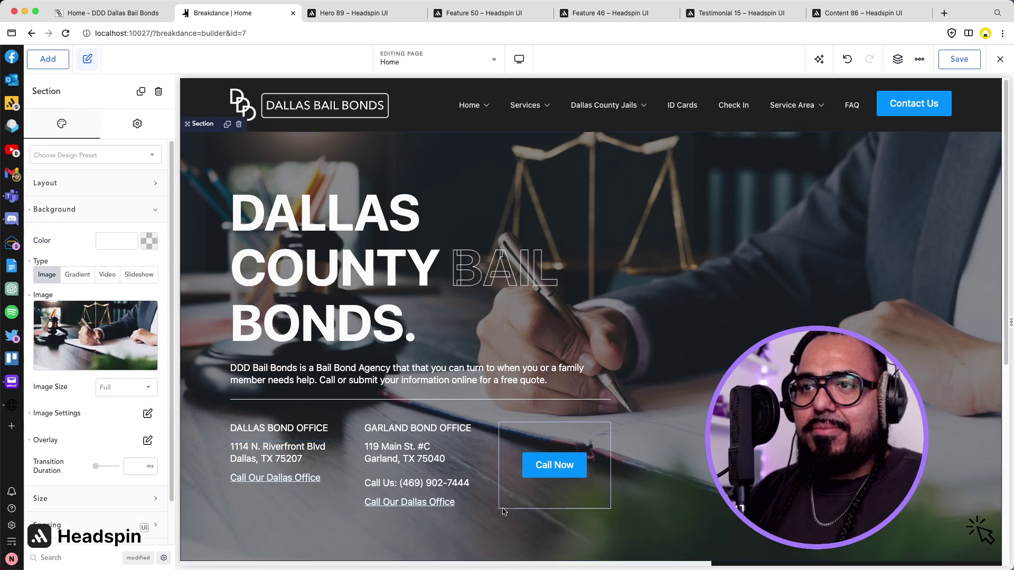
click(423, 489)
click(425, 486)
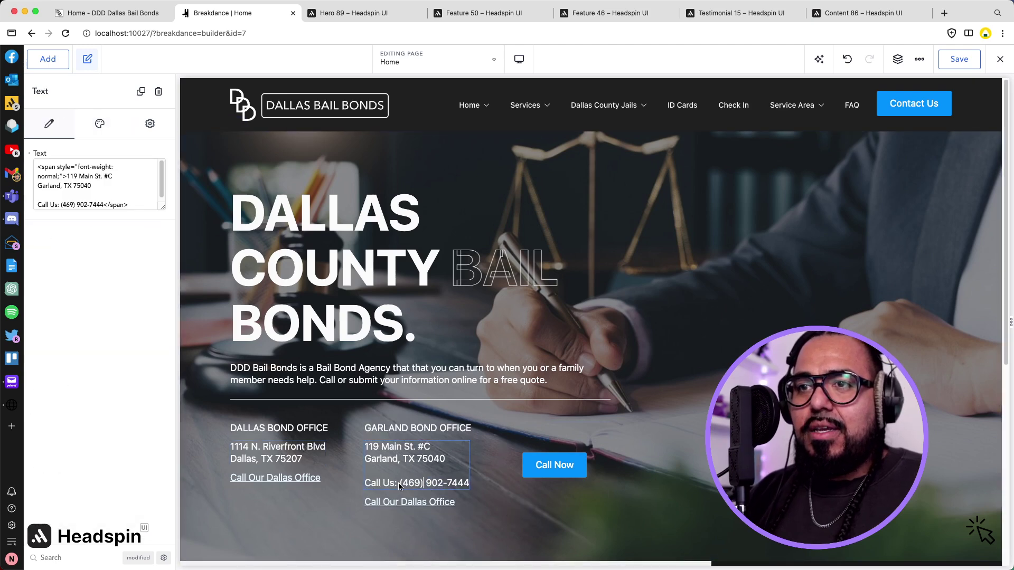
drag(401, 486, 468, 489)
key(super+c)
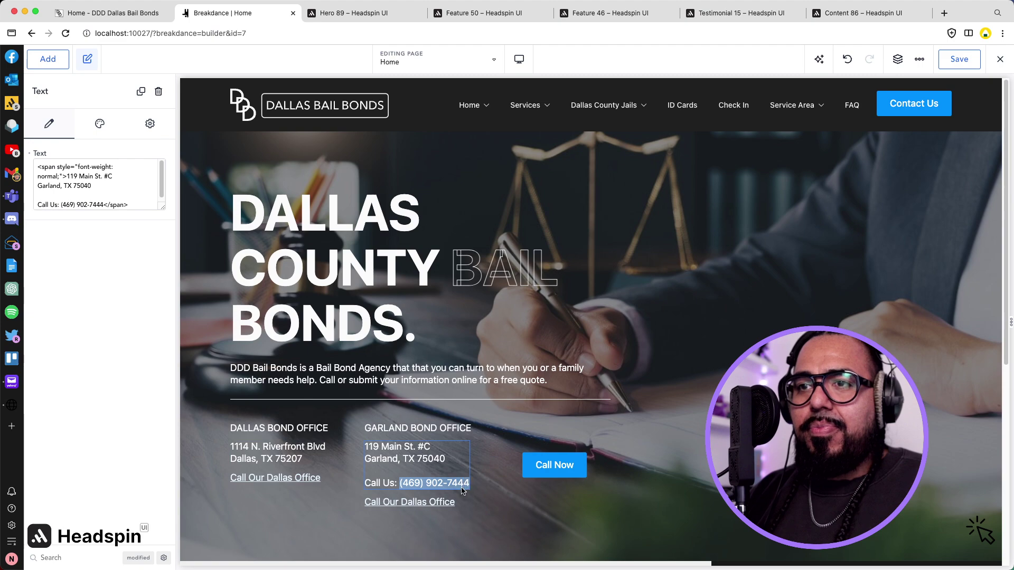
click(417, 502)
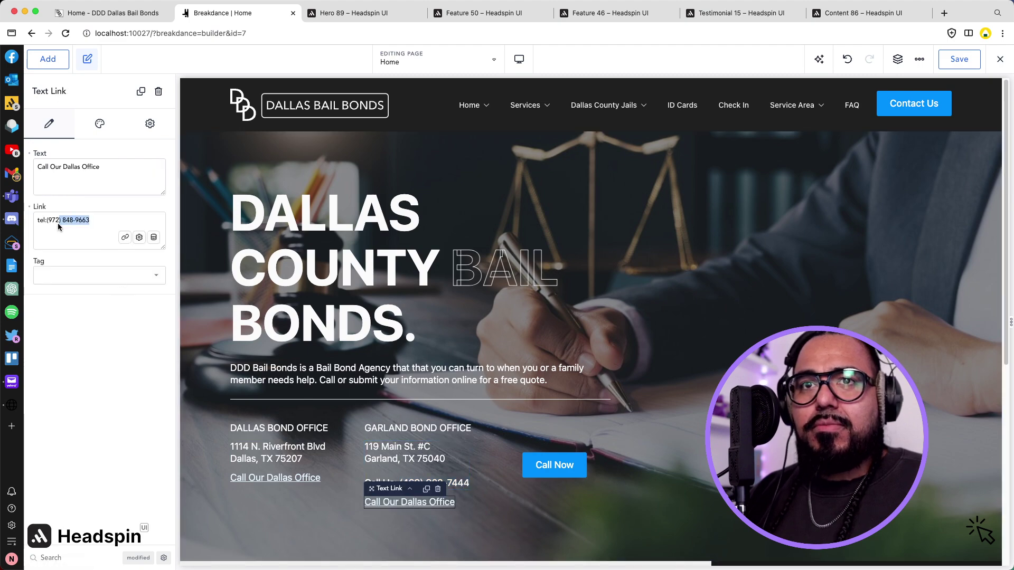
key(super+v)
click(66, 169)
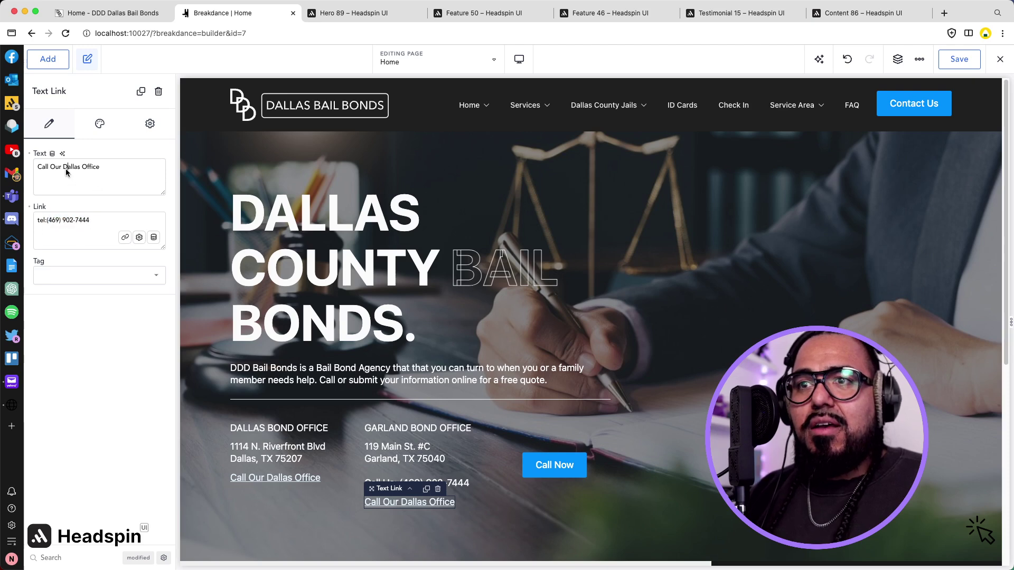
text(Garlanmd)
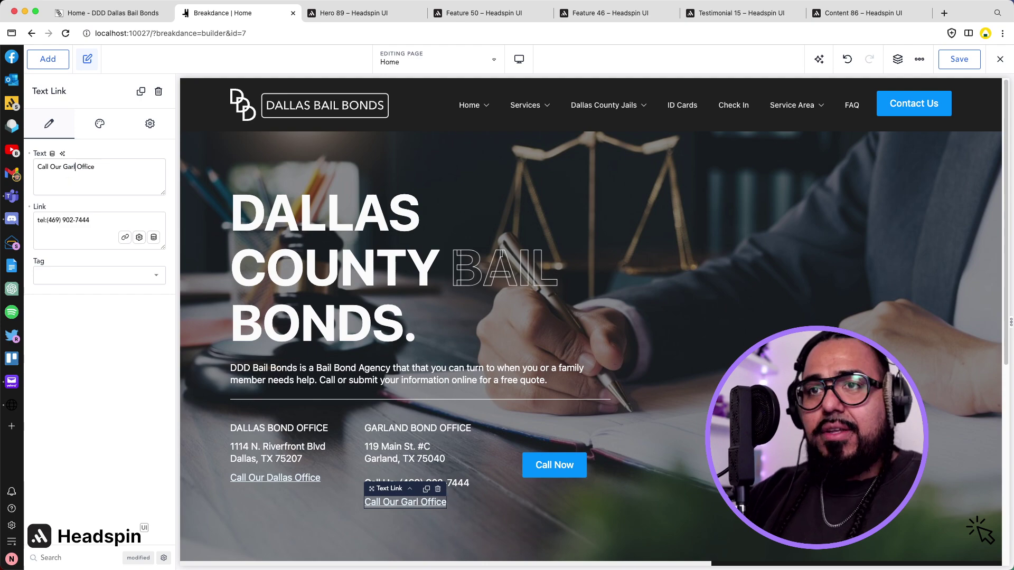
key(BackSpace)
text(d)
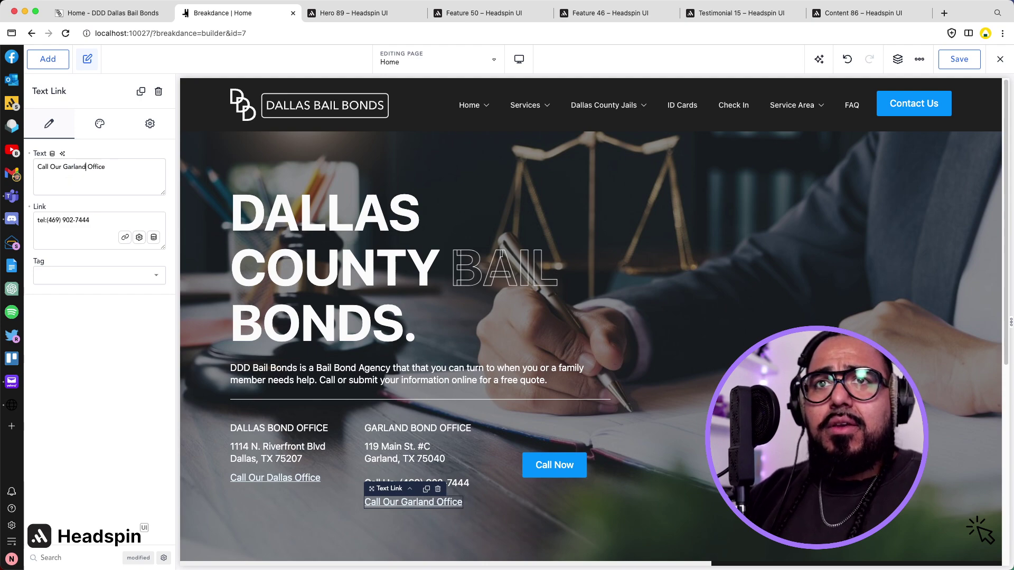
Delete the Call Us phone line and its empty line from the Garland text.
click(454, 479)
triple_click(452, 487)
key(BackSpace)
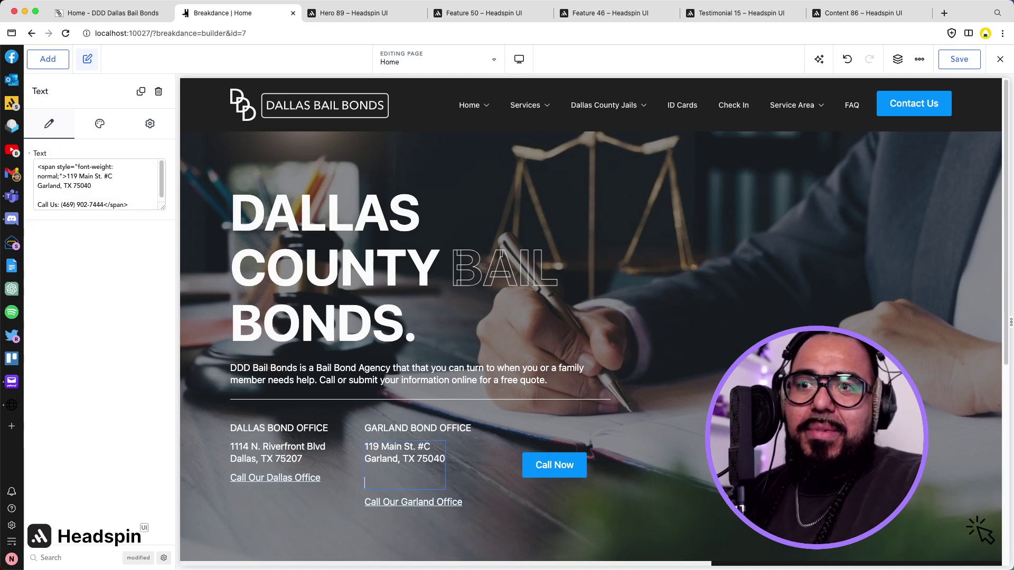
key(BackSpace)
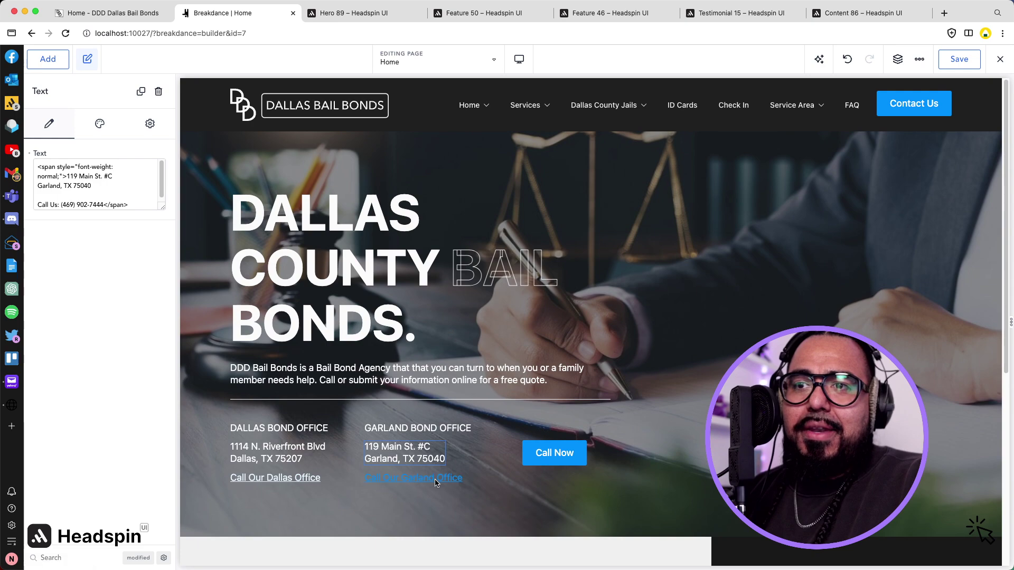
Compare the office columns against the old live site and save the page.
click(449, 475)
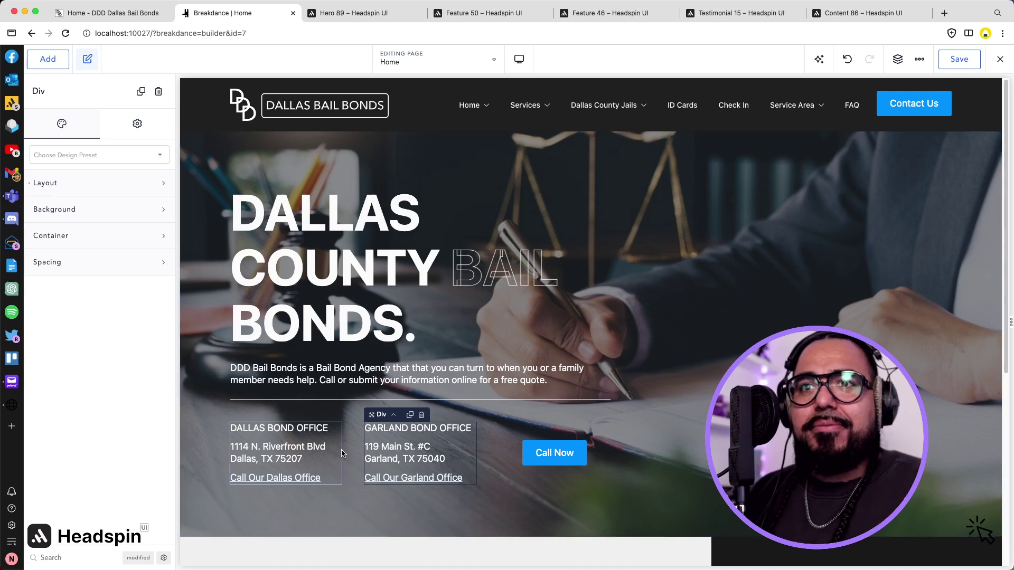
click(290, 431)
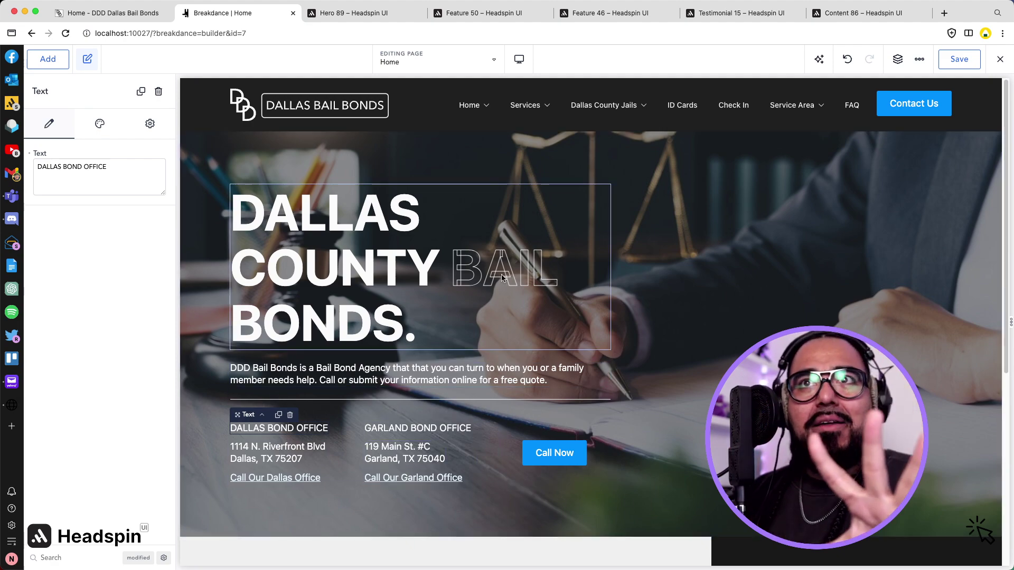
click(143, 18)
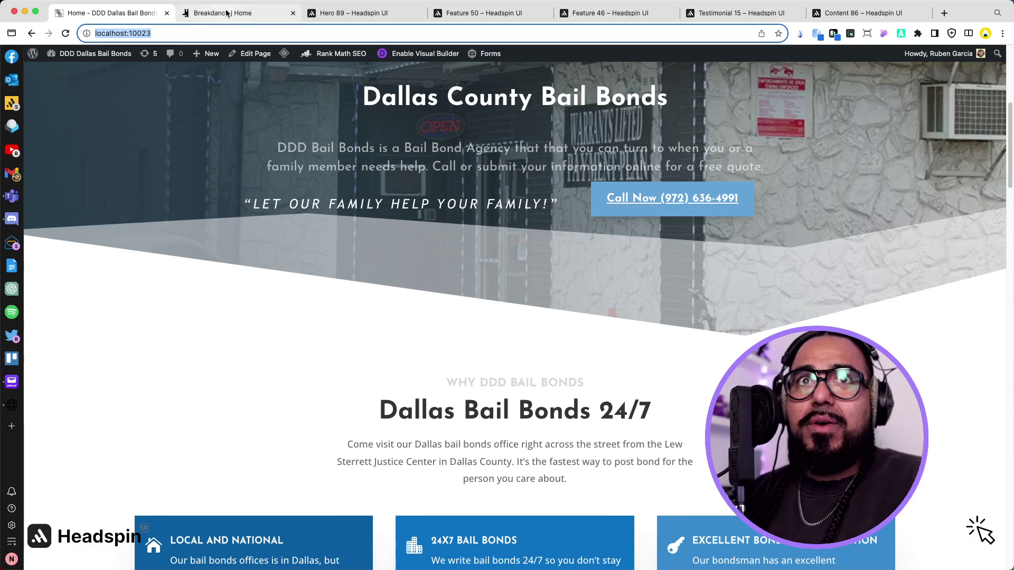
click(228, 12)
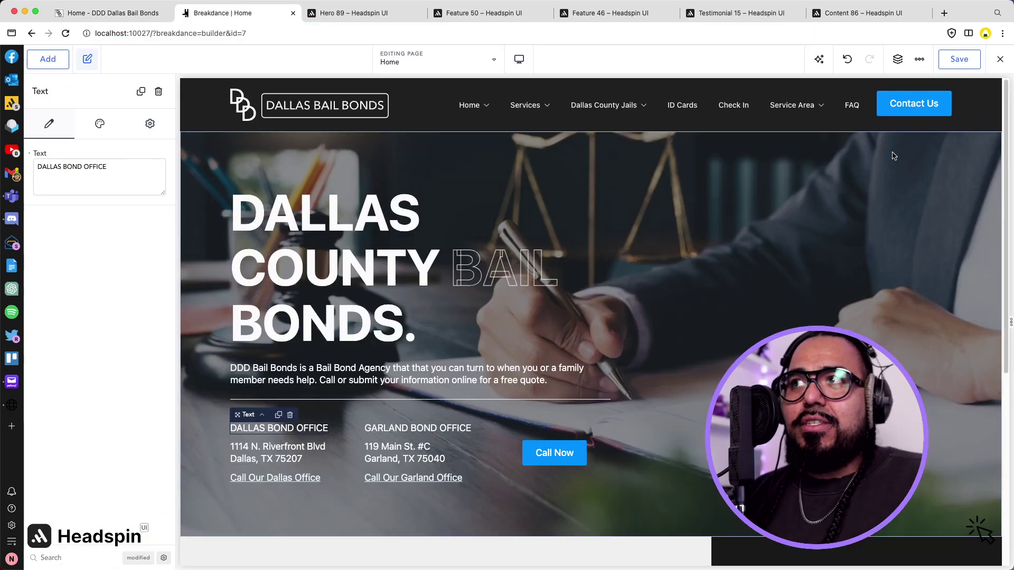
click(949, 57)
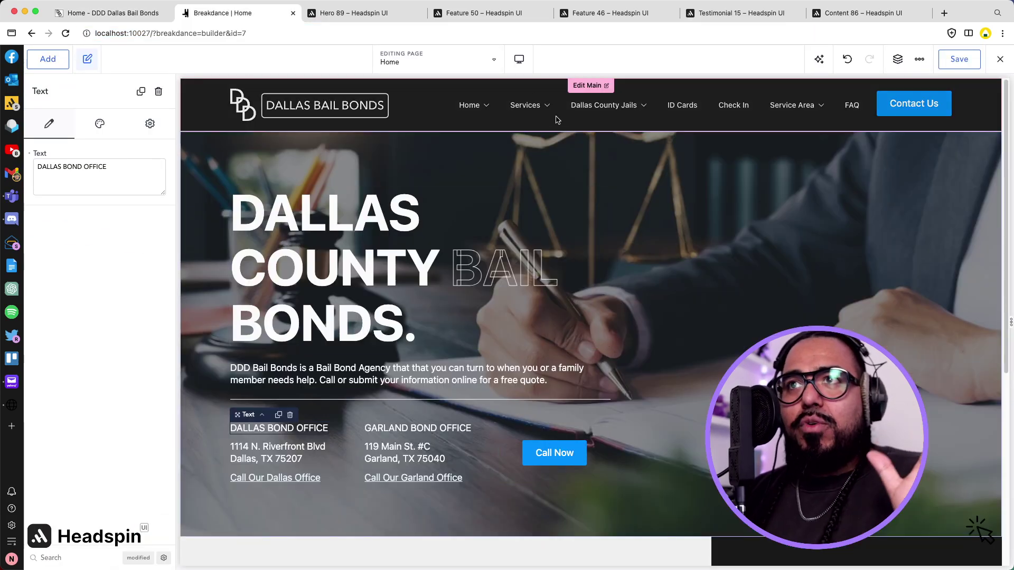
Preview the page at Phone and Tablet Landscape widths, then return to Desktop.
click(518, 60)
click(565, 181)
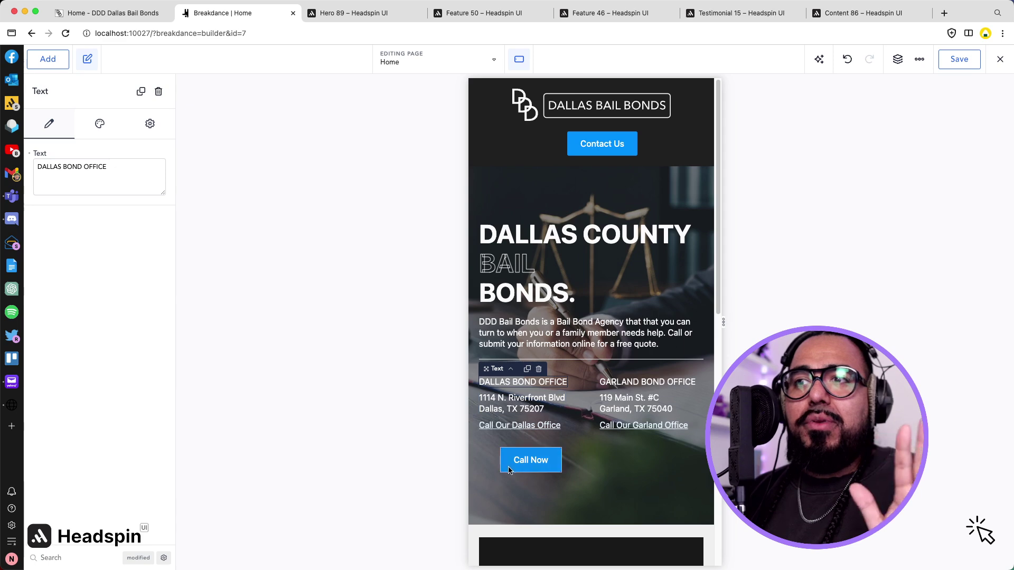
click(518, 61)
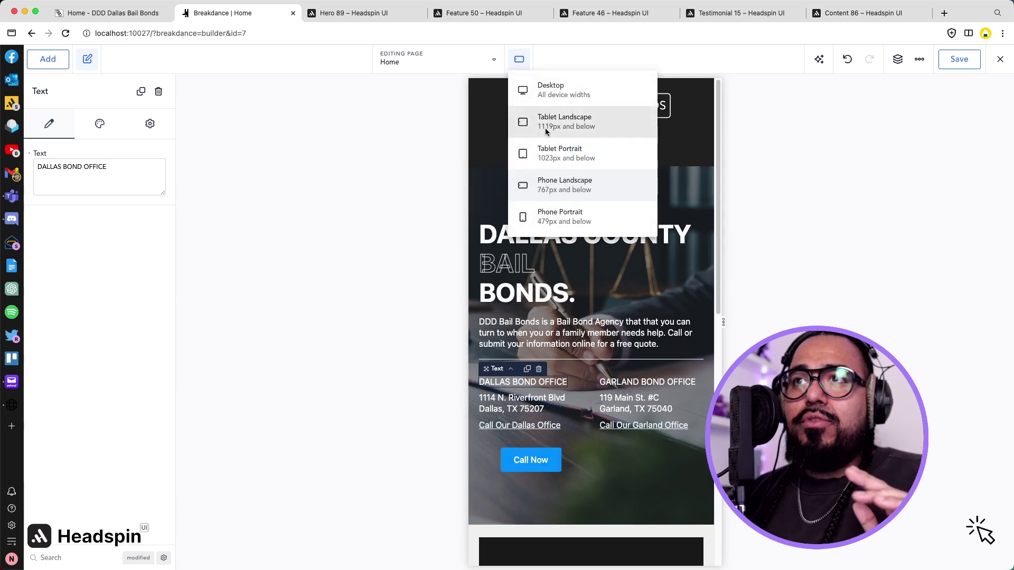
click(545, 131)
click(517, 58)
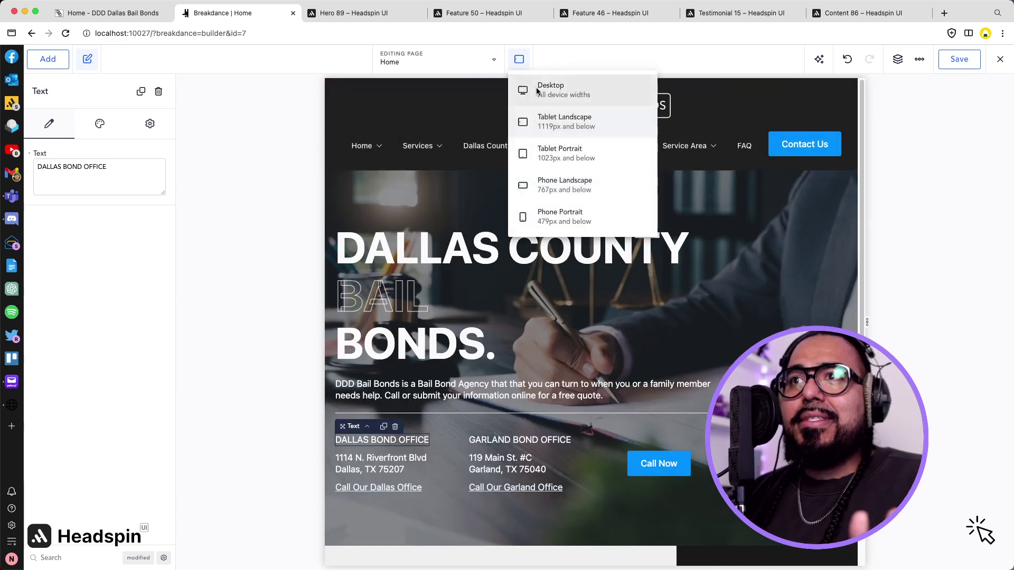
click(538, 93)
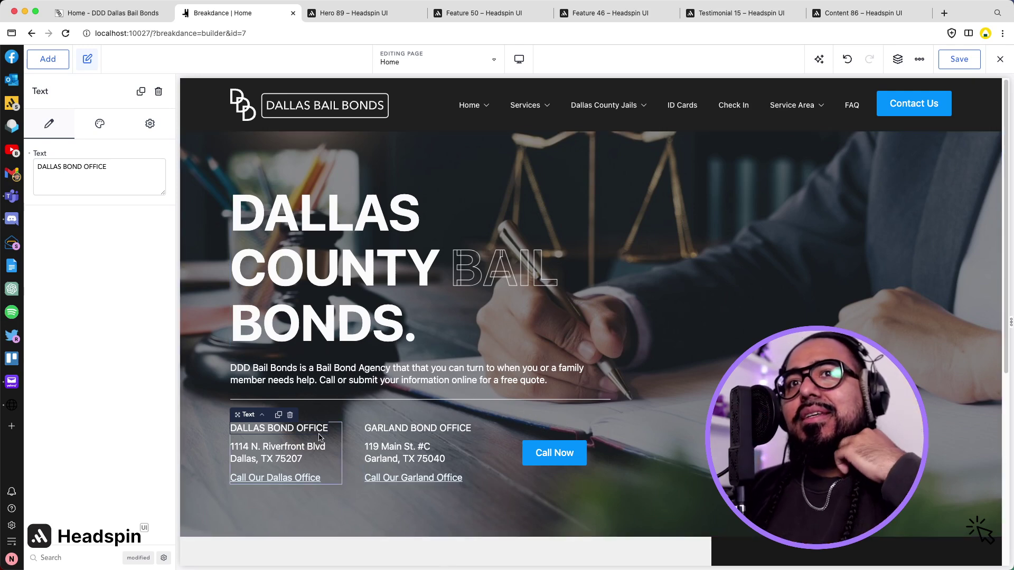
Set the DALLAS BOND OFFICE heading's font size to the H4 preset.
click(206, 370)
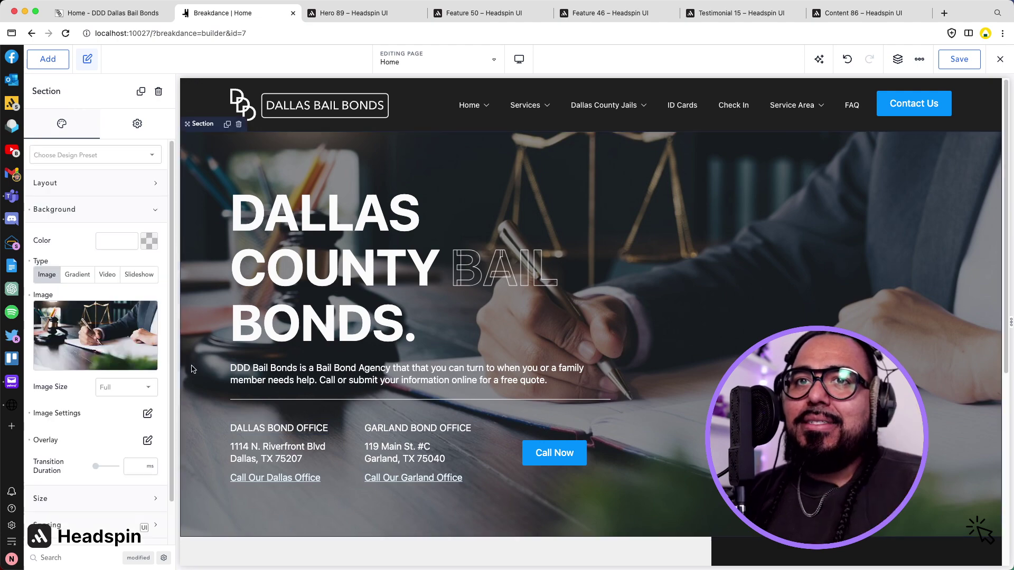
click(294, 429)
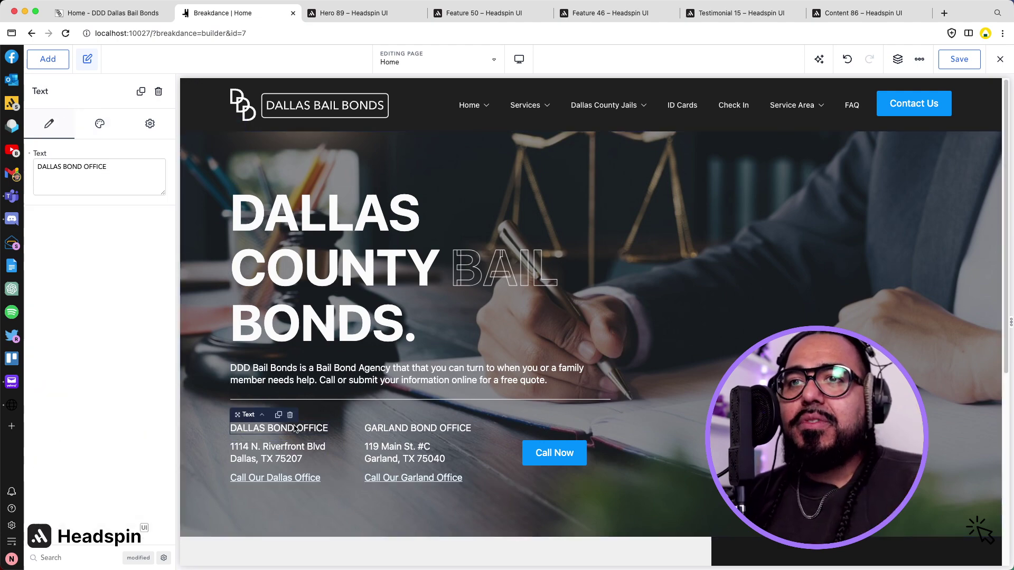
click(99, 123)
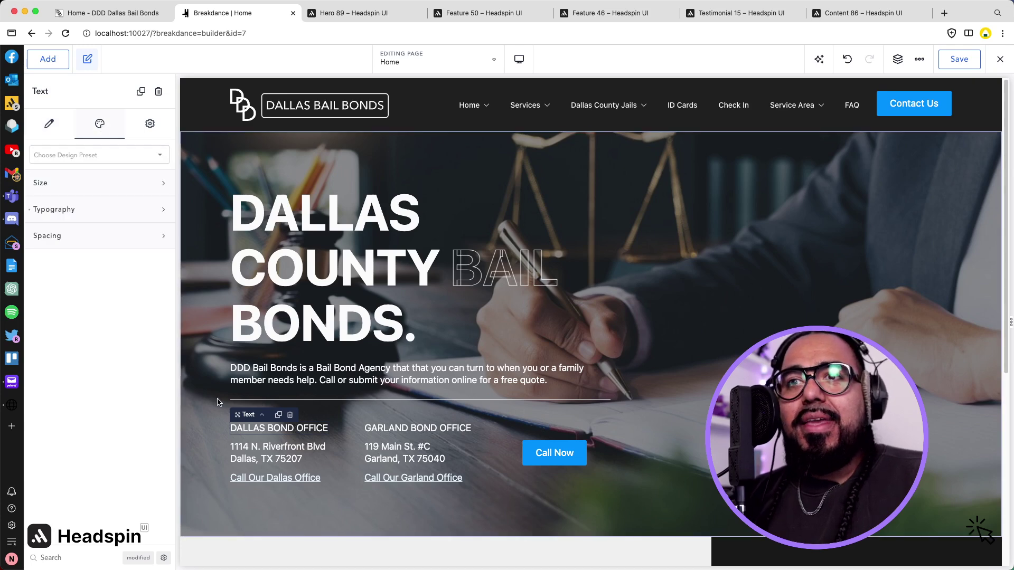
click(125, 209)
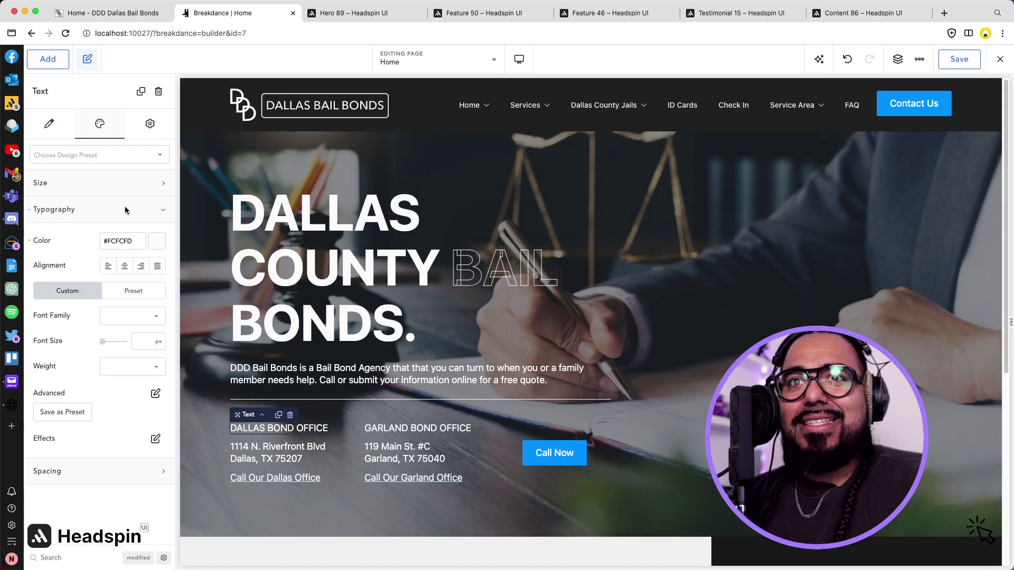
click(141, 344)
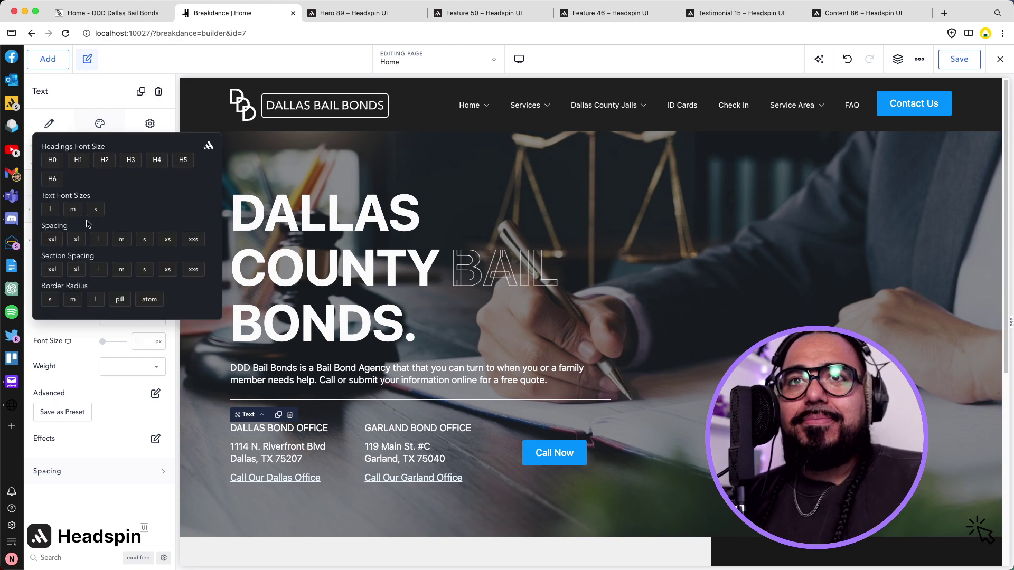
click(131, 161)
click(156, 160)
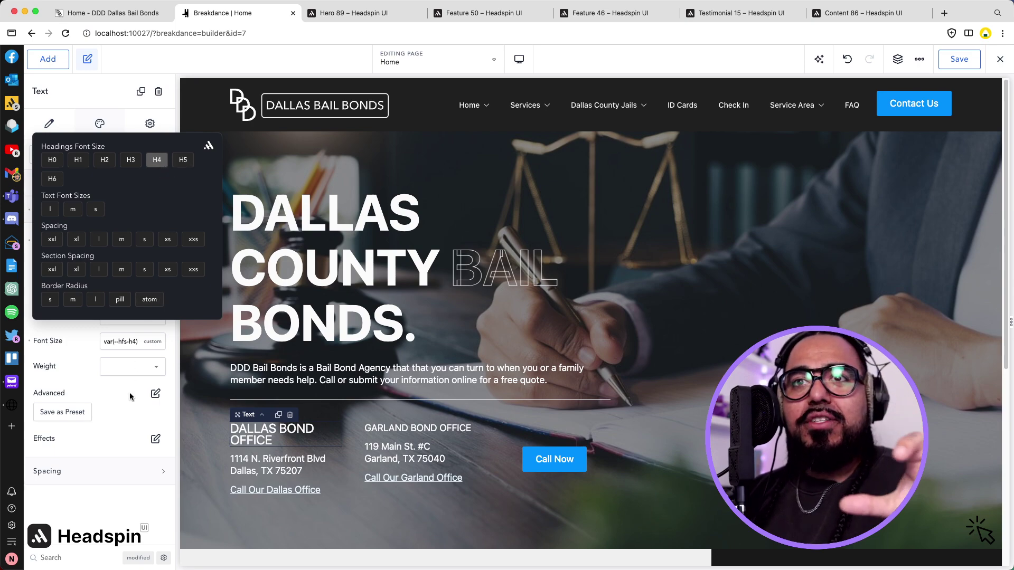
Set the GARLAND BOND OFFICE heading to the H4 size and save the page.
click(401, 428)
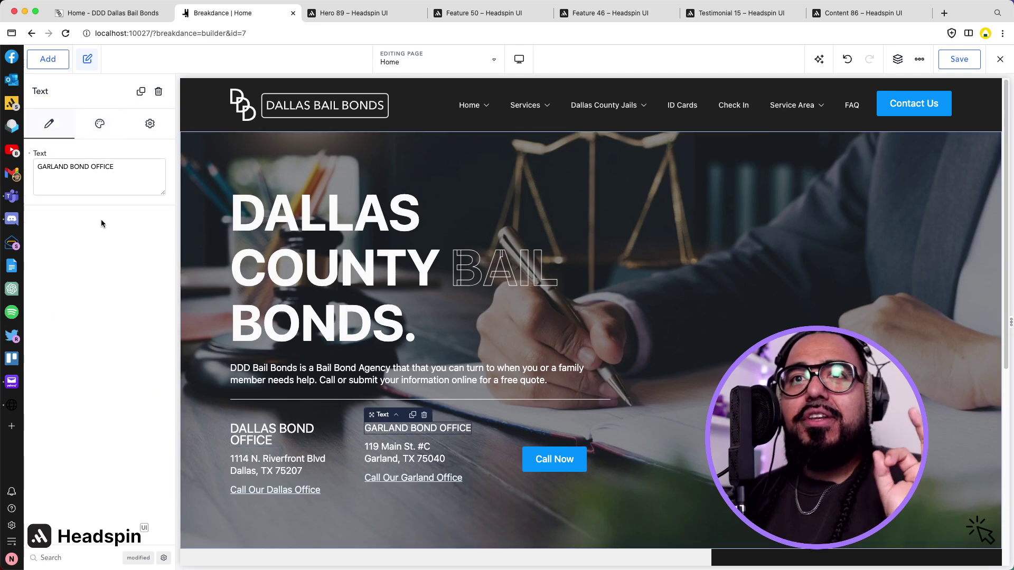
click(100, 125)
click(90, 209)
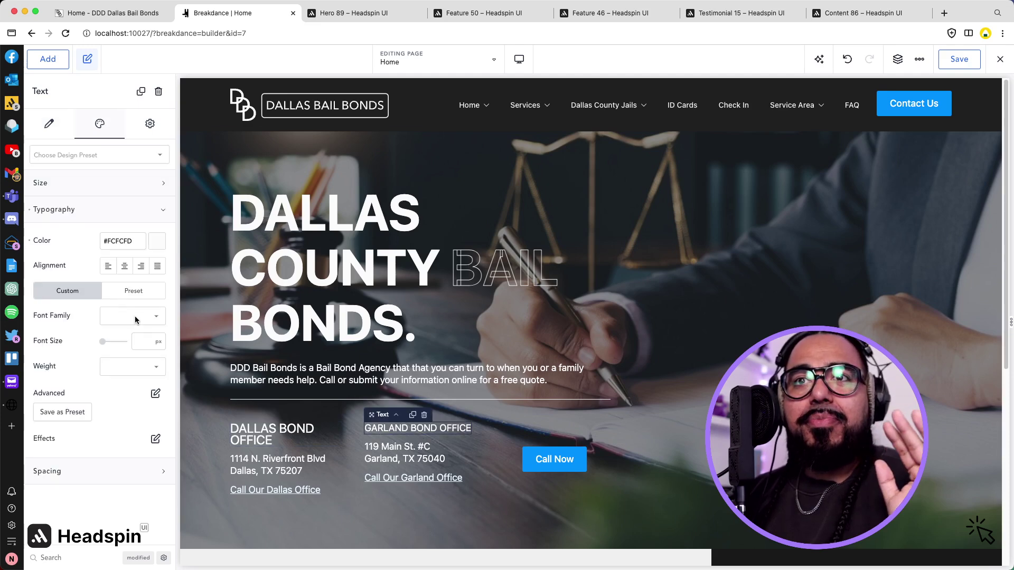
click(139, 342)
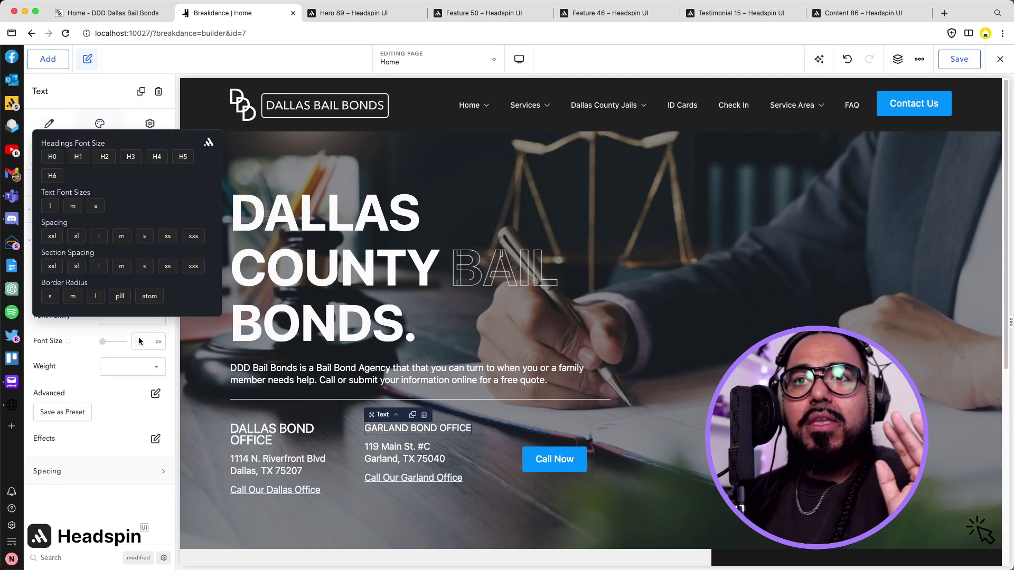
click(157, 157)
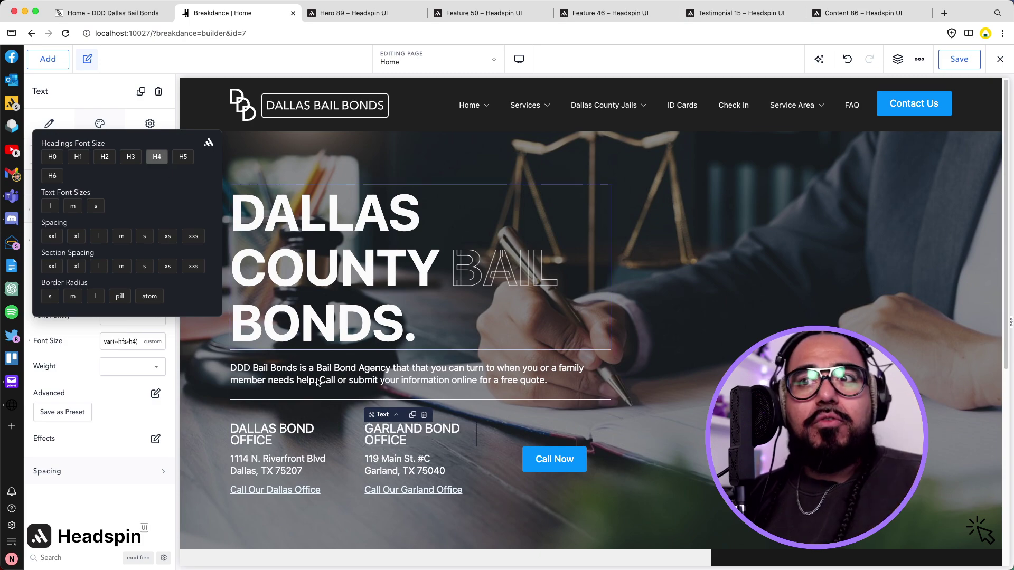
click(351, 513)
click(959, 60)
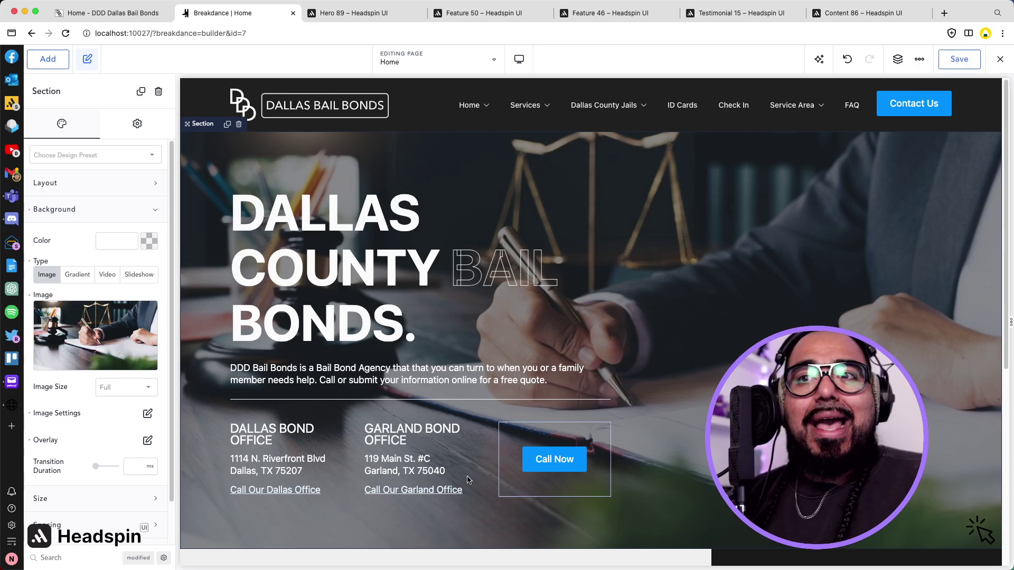
Check the heading's Settings tab, return to Content, and save the page again.
click(272, 434)
click(149, 125)
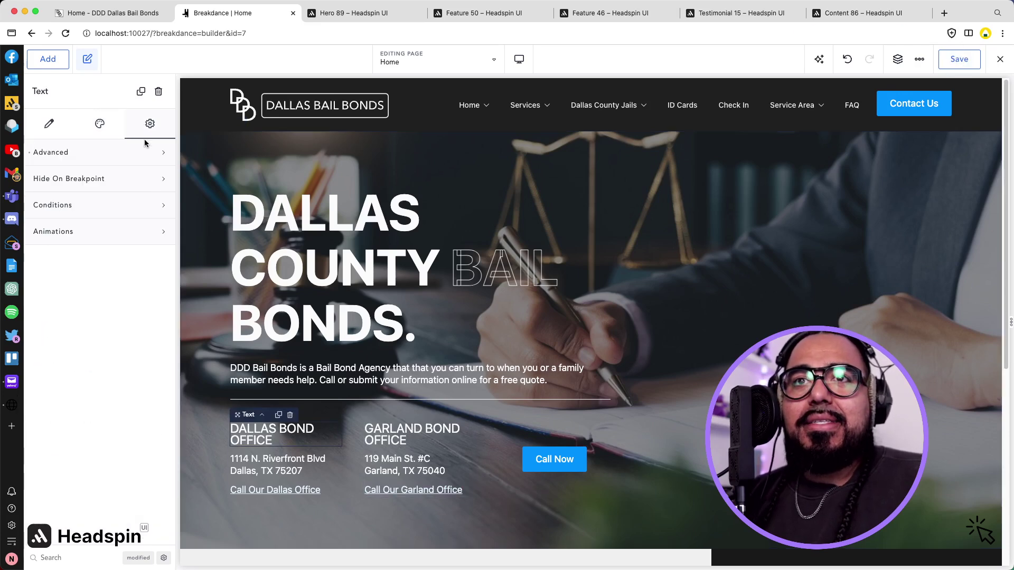
click(49, 124)
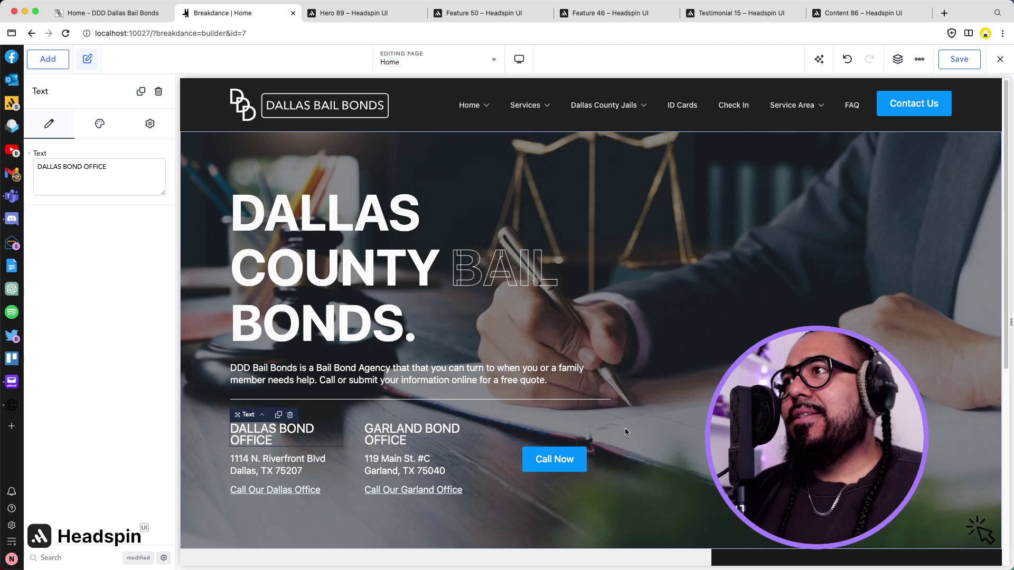
click(963, 66)
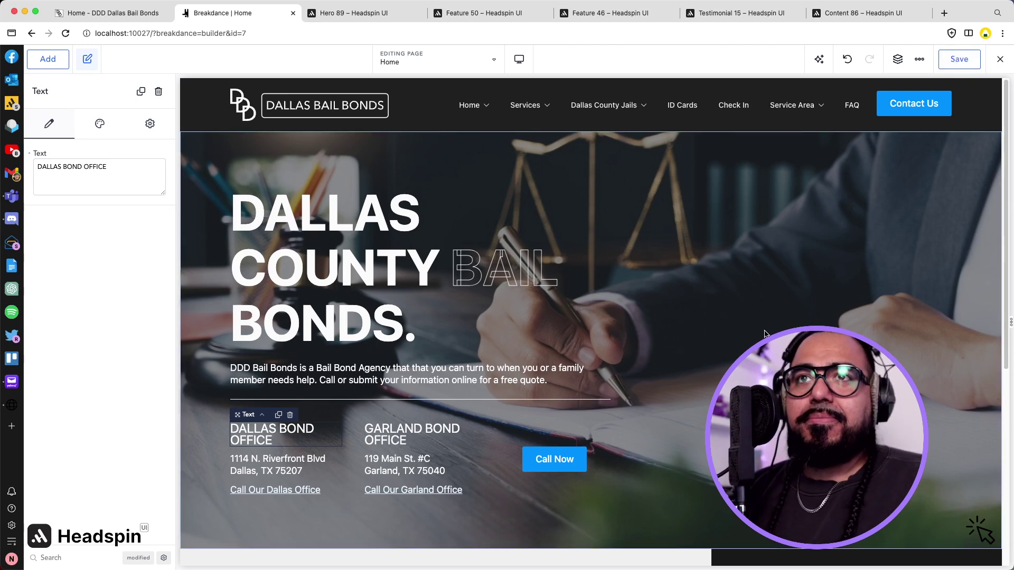
Review the feature section on the old live site.
click(113, 13)
scroll(252, 138, down, 1)
scroll(251, 137, down, 10)
scroll(251, 137, up, 3)
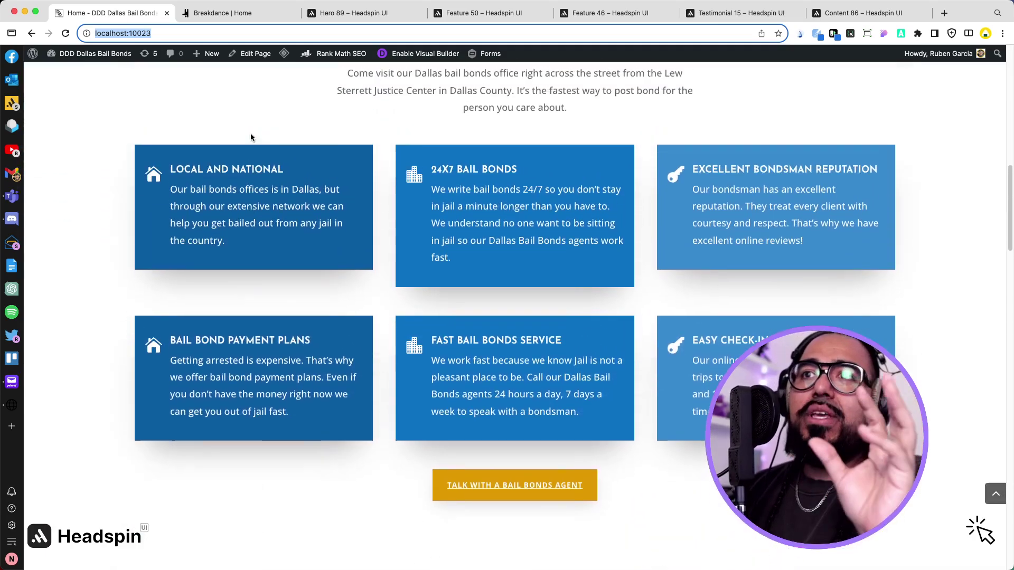
scroll(251, 136, up, 3)
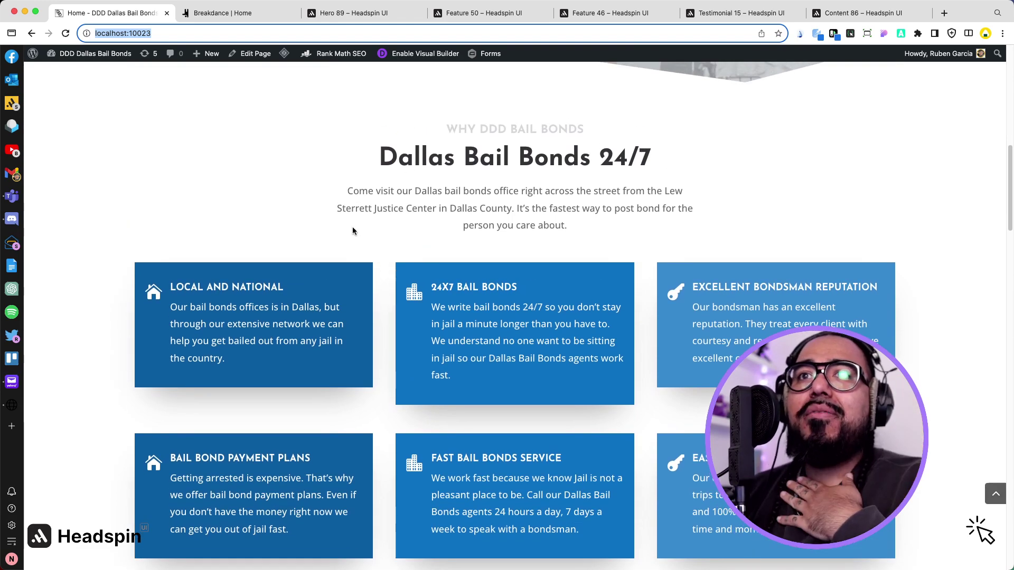
Look over the Feature 50 wireframe page and close the Hero 89 page.
click(453, 13)
scroll(449, 161, down, 1)
scroll(448, 160, up, 1)
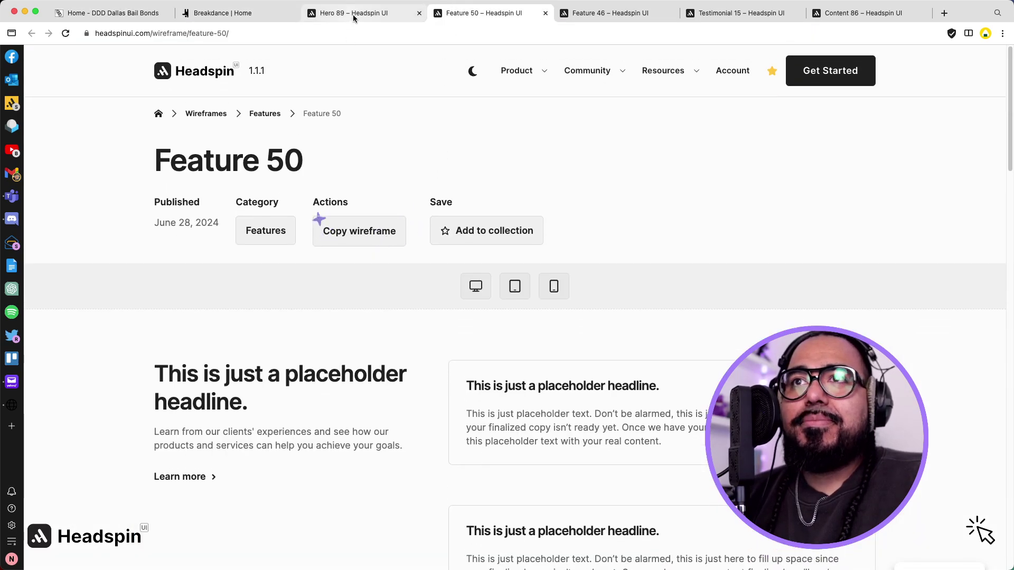
click(353, 13)
click(420, 14)
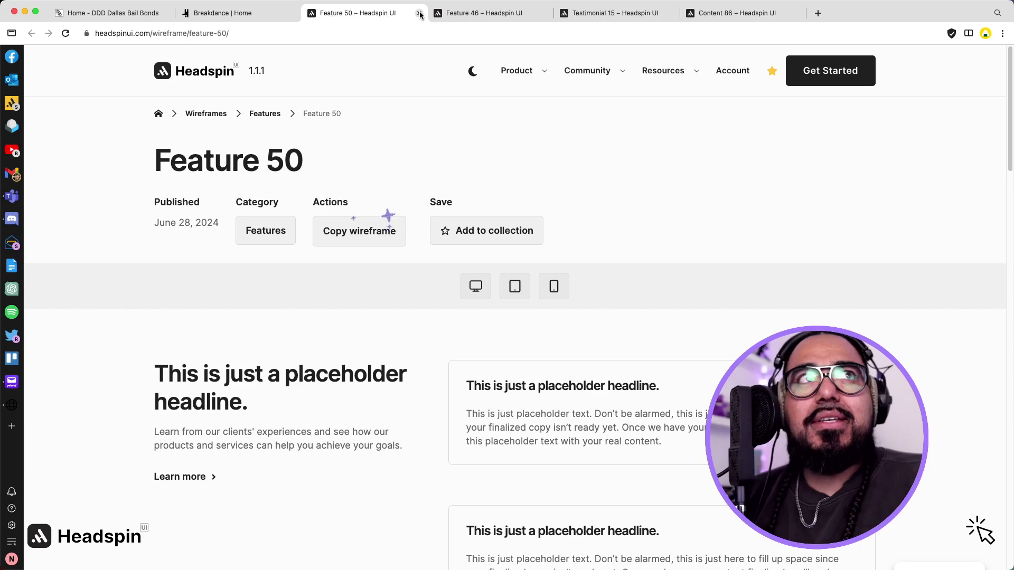
scroll(353, 243, down, 2)
Copy the Feature 50 wireframe and paste it into the Home page below the office hero.
scroll(354, 243, up, 1)
click(362, 151)
click(224, 13)
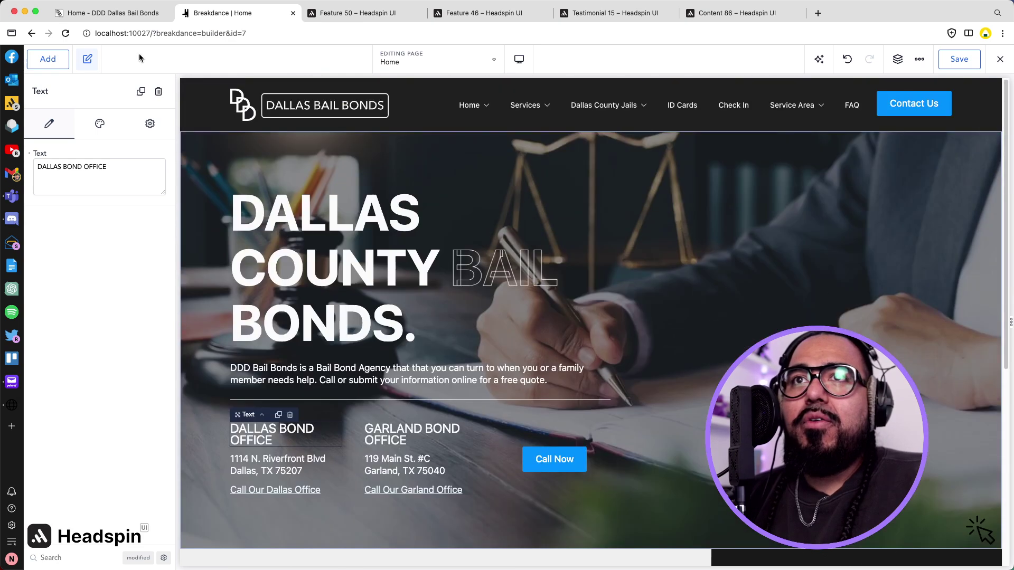
click(114, 12)
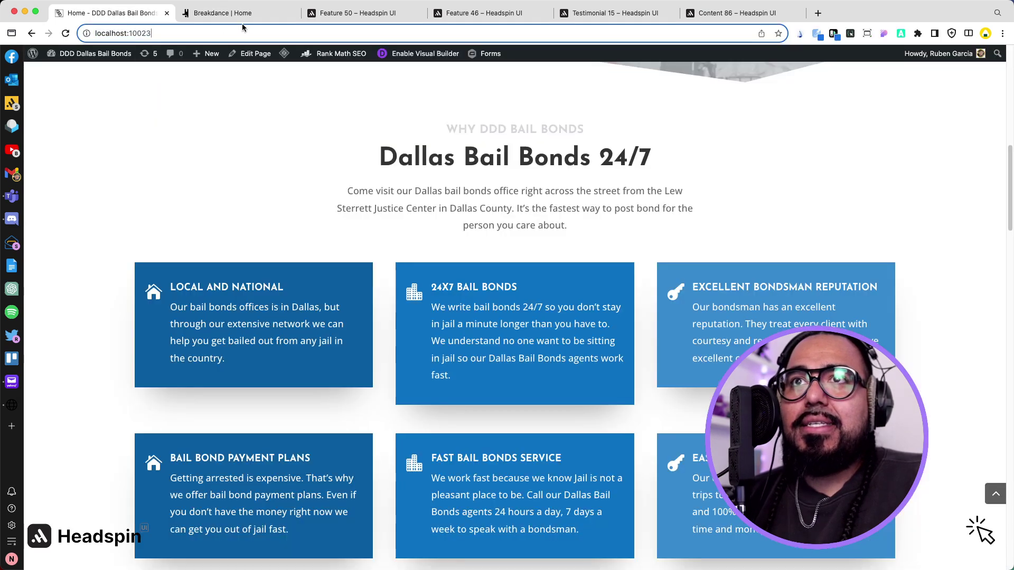
click(241, 15)
scroll(206, 309, down, 4)
click(203, 309)
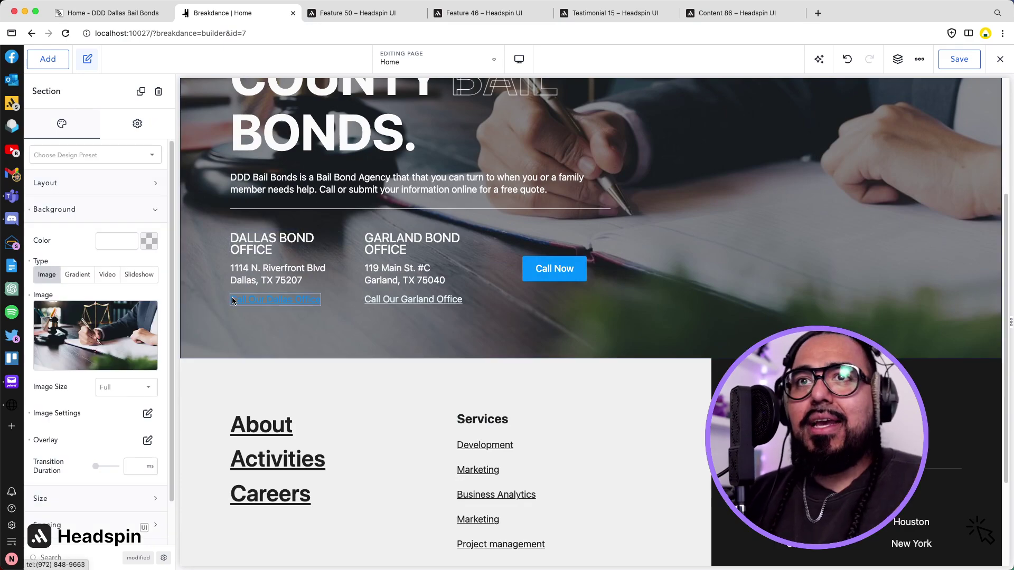
scroll(343, 383, down, 6)
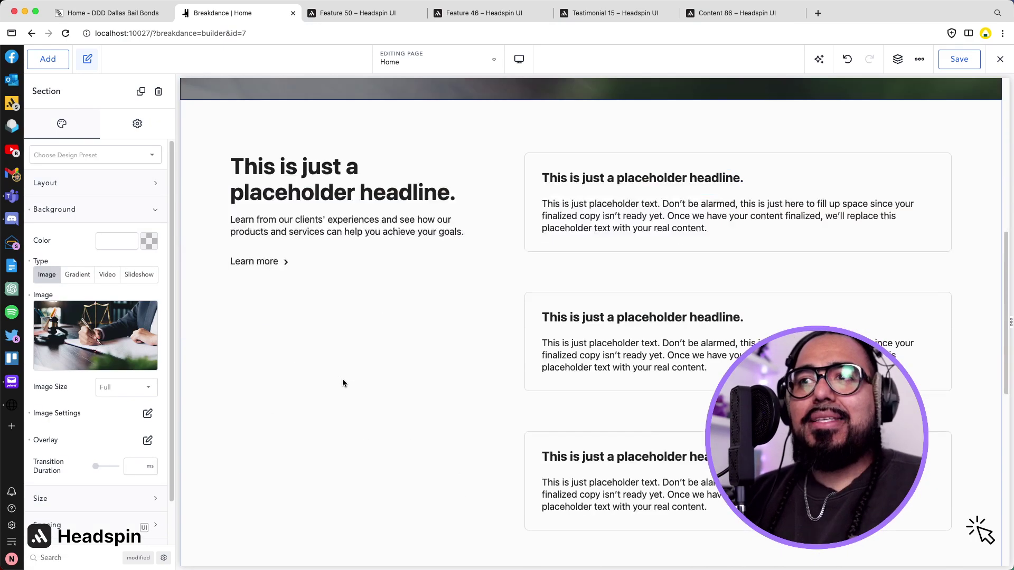
scroll(342, 379, up, 3)
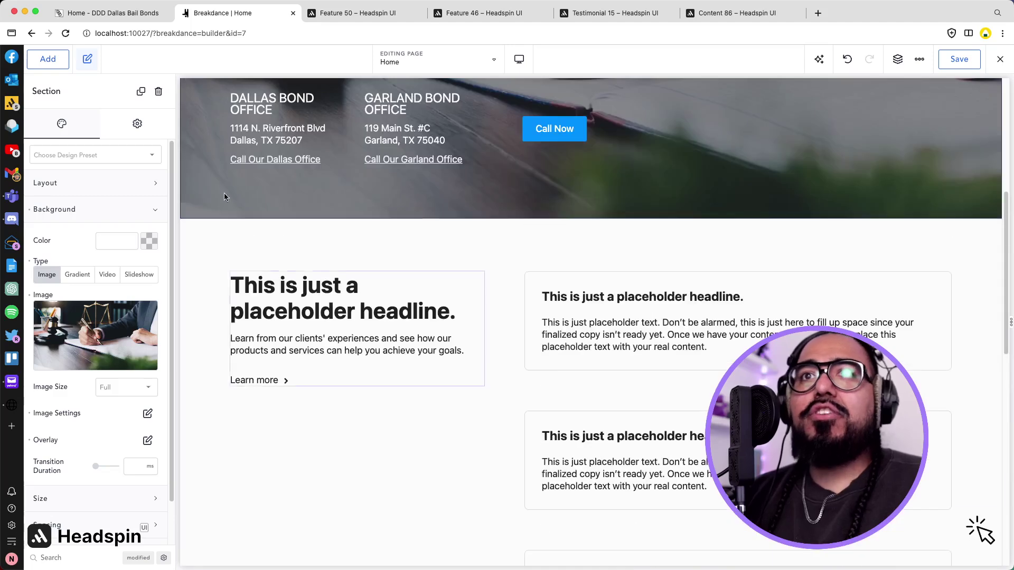
click(116, 13)
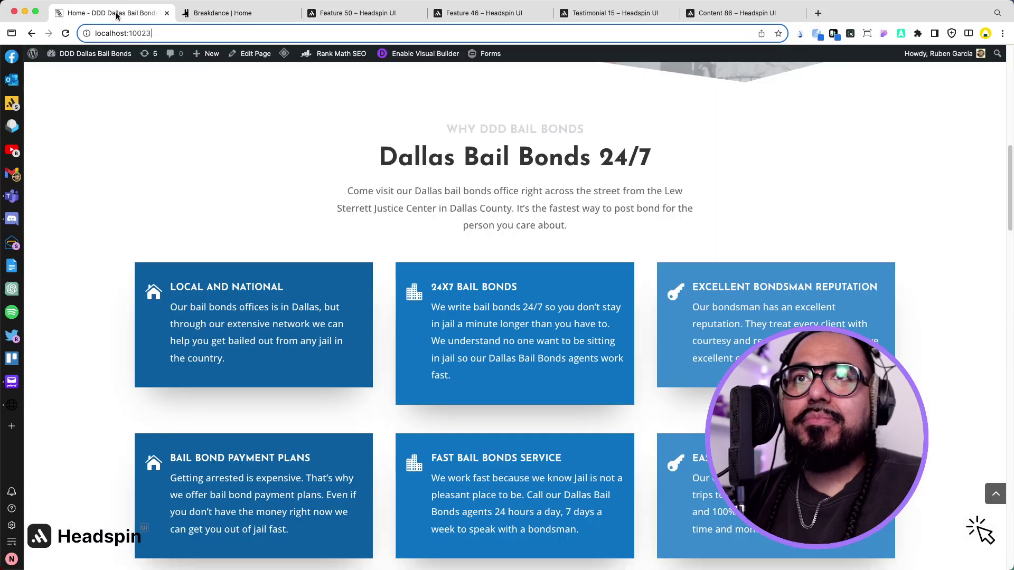
Replace the placeholder headline with the old site's 'Dallas Bail Bonds 24/7' heading.
triple_click(458, 160)
key(cmd+c)
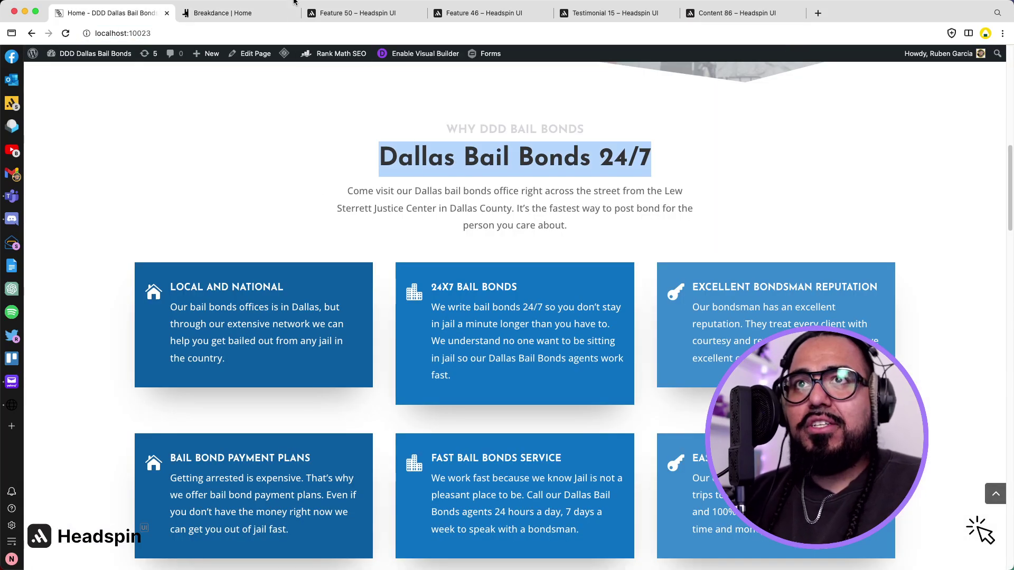
click(217, 14)
double_click(306, 315)
triple_click(306, 315)
key(cmd+v)
Replace the placeholder intro text with the old site's Dallas office paragraph.
click(115, 13)
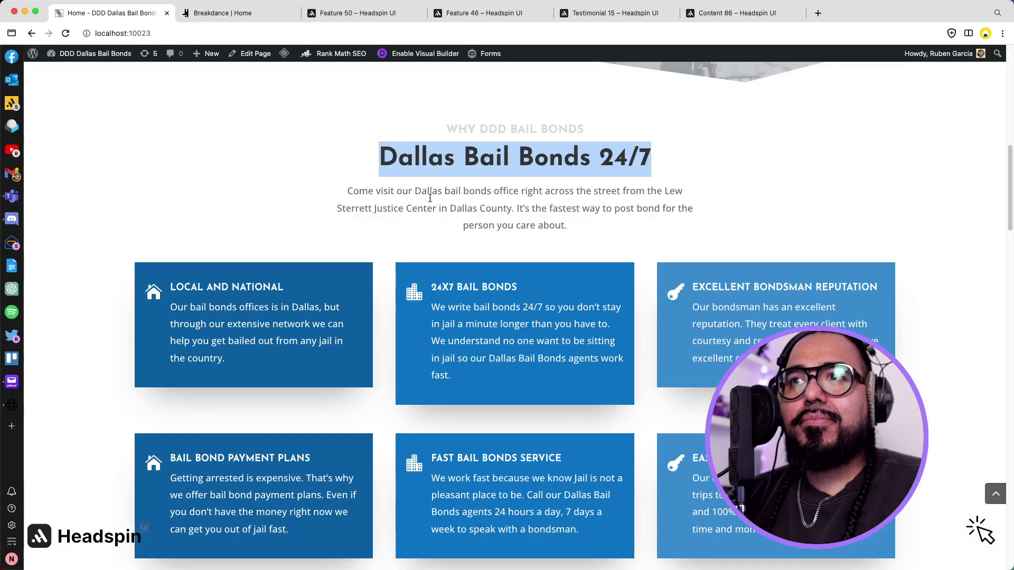
triple_click(489, 192)
key(cmd+c)
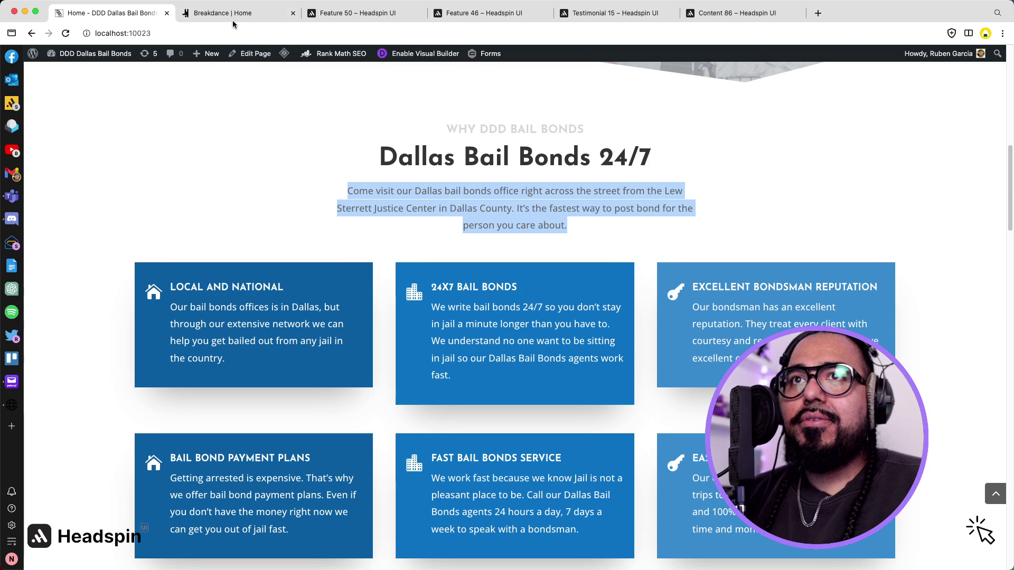
click(232, 16)
click(281, 316)
triple_click(281, 316)
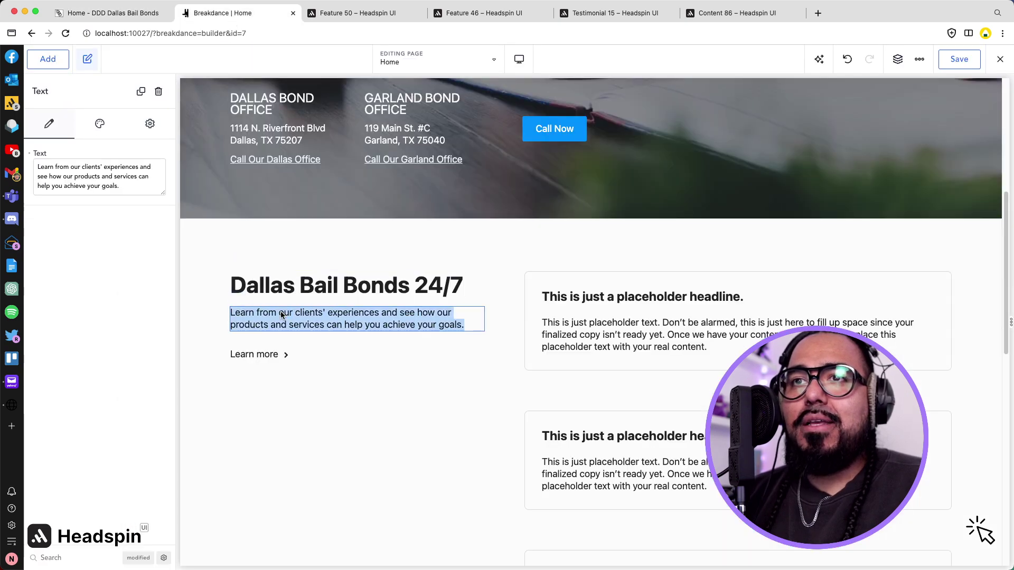
key(cmd+v)
key(BackSpace)
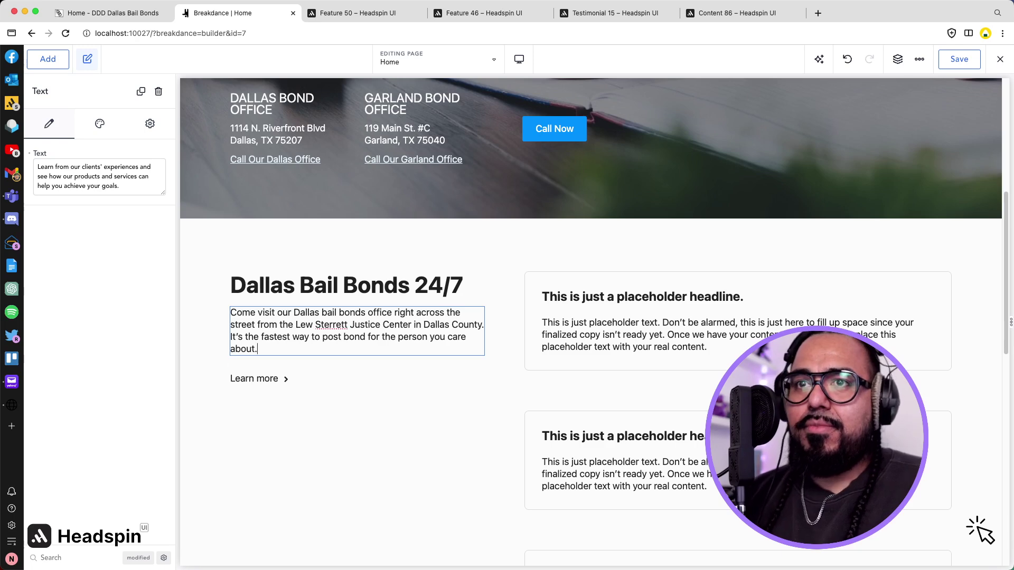
Delete the Learn more link and copy the LOCAL AND NATIONAL card paragraph from the old site.
click(275, 380)
click(298, 365)
click(330, 13)
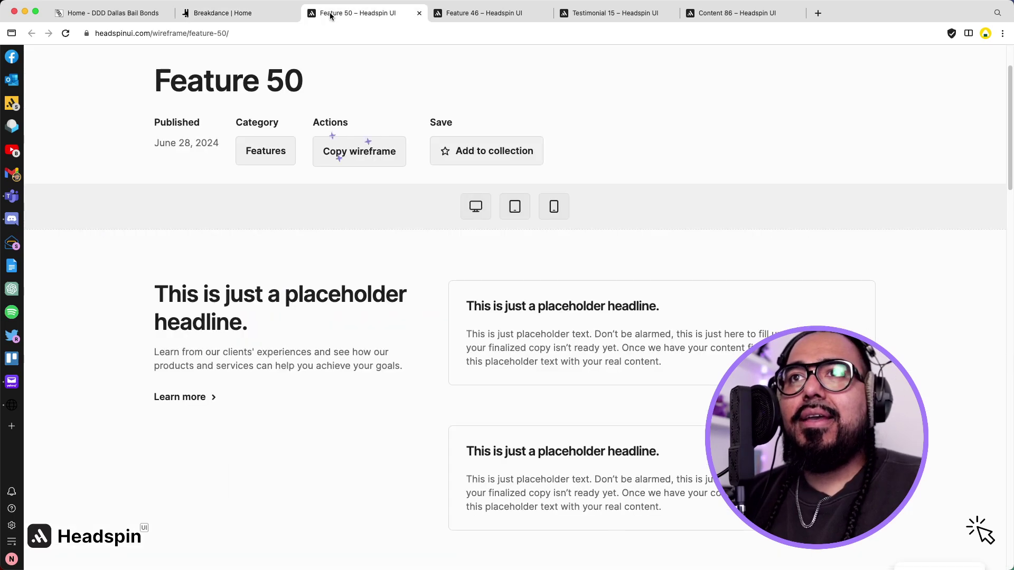
click(243, 11)
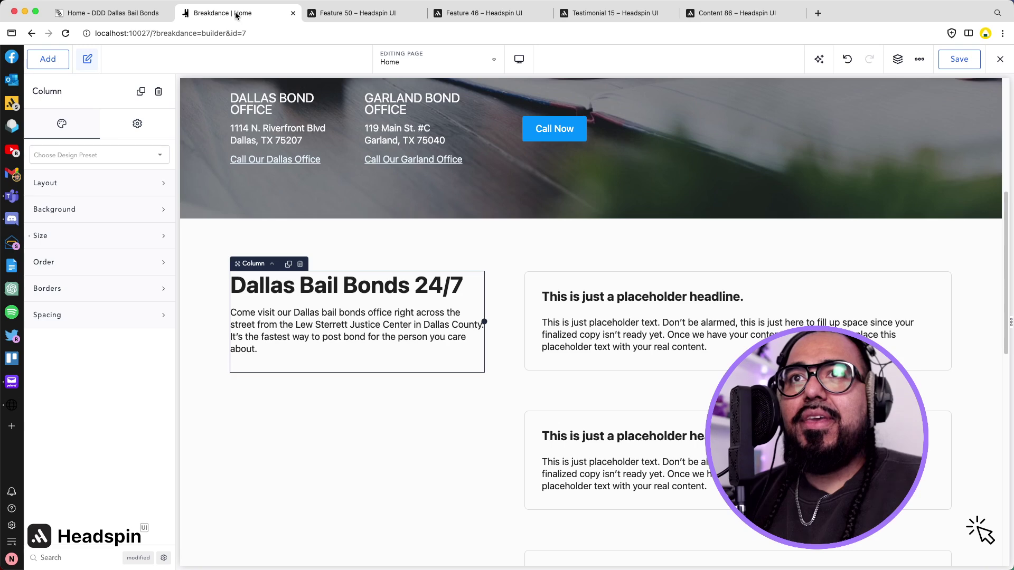
click(126, 13)
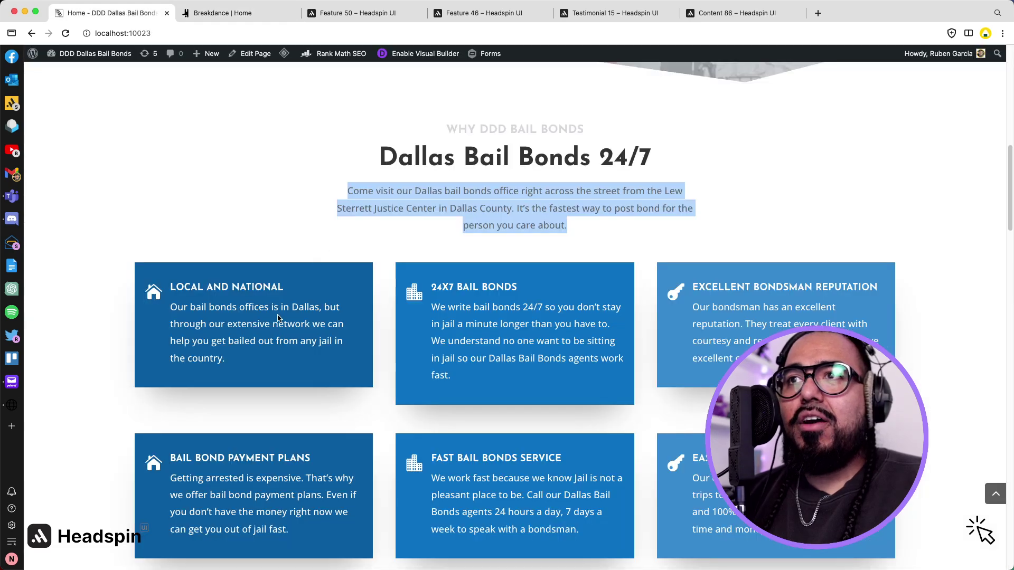
triple_click(220, 326)
key(super+c)
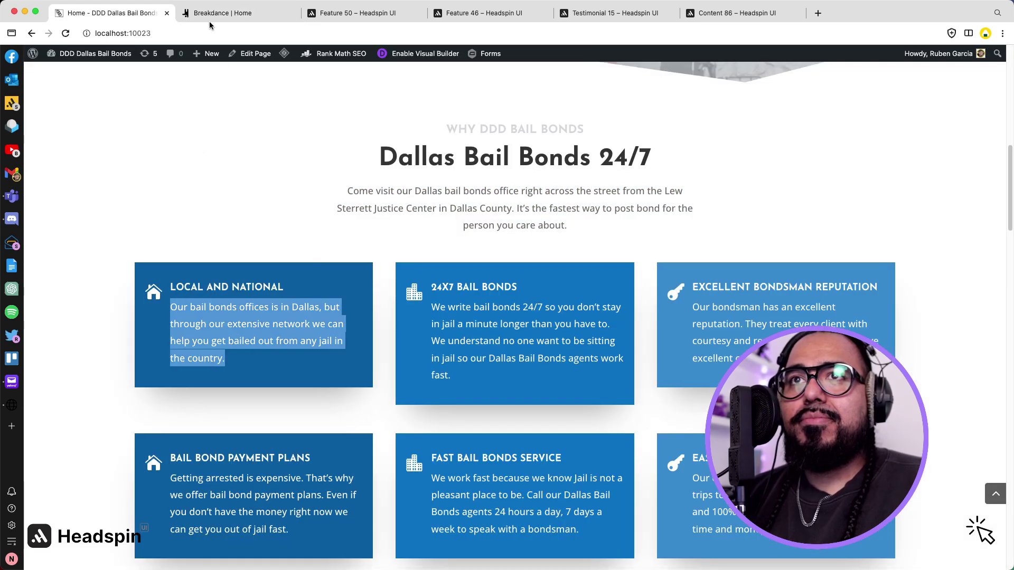
Fill the first card with the copied paragraph and the LOCAL AND NATIONAL heading.
click(214, 12)
click(585, 319)
double_click(586, 319)
key(super+a)
key(super+v)
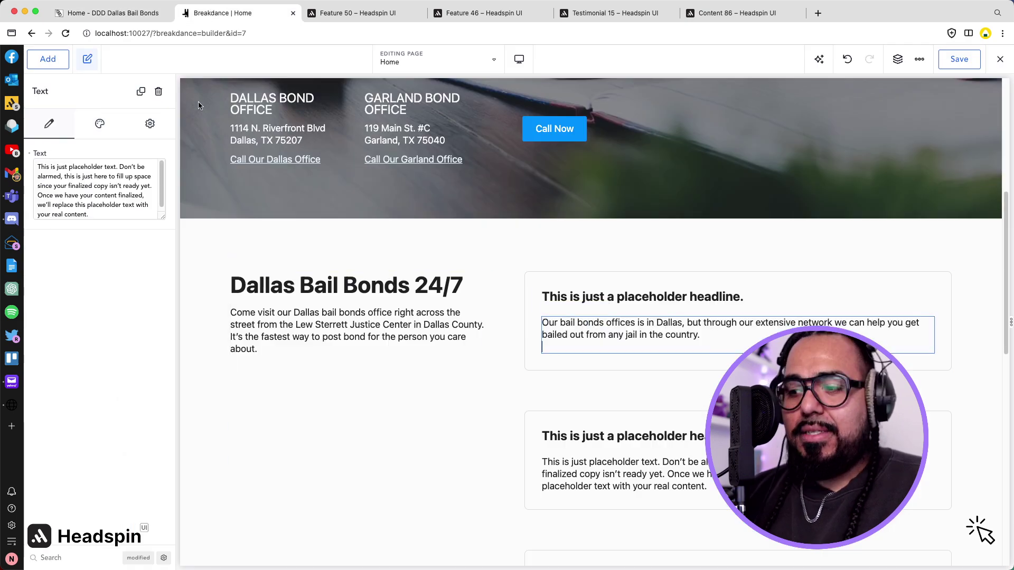
click(88, 13)
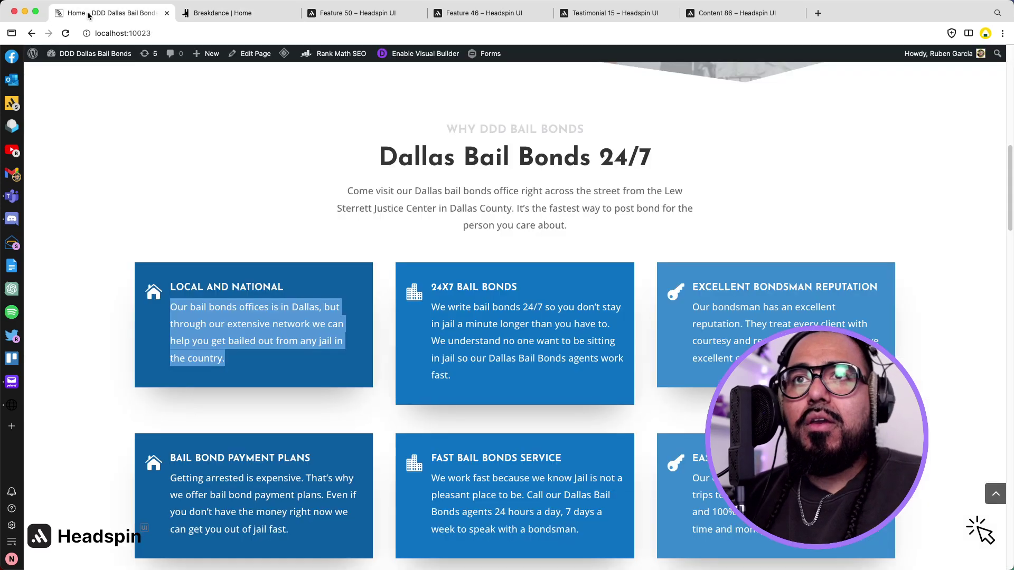
triple_click(240, 290)
key(super+c)
click(222, 13)
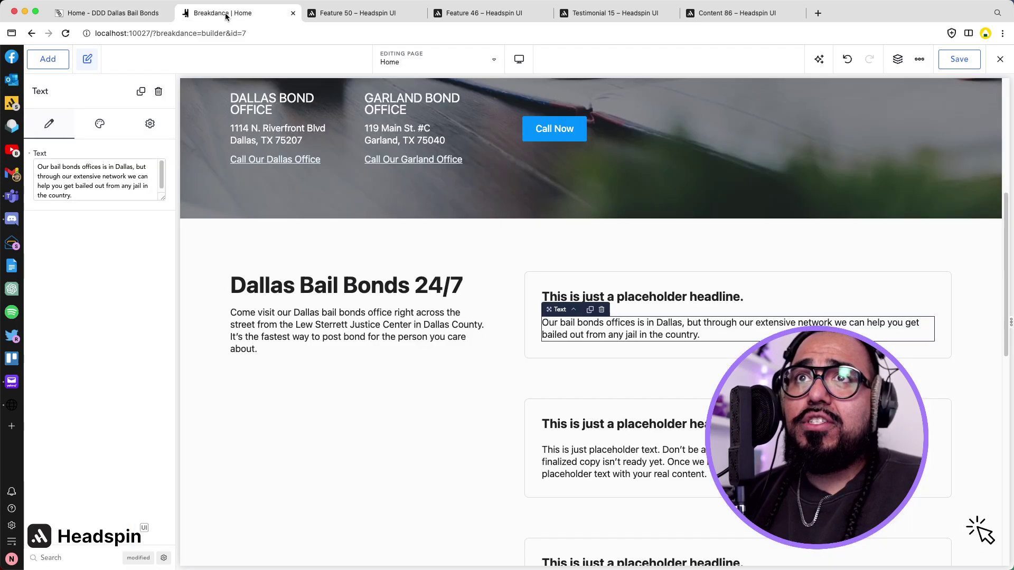
double_click(654, 297)
key(super+a)
key(super+v)
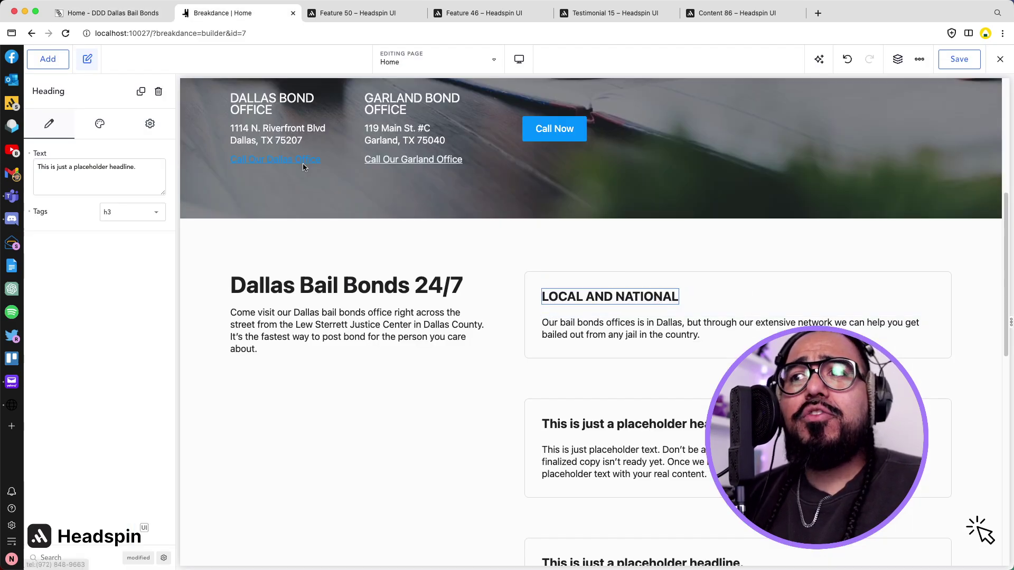
Paste the old site's 24X7 bail bonds paragraph into the second card.
click(128, 19)
click(449, 303)
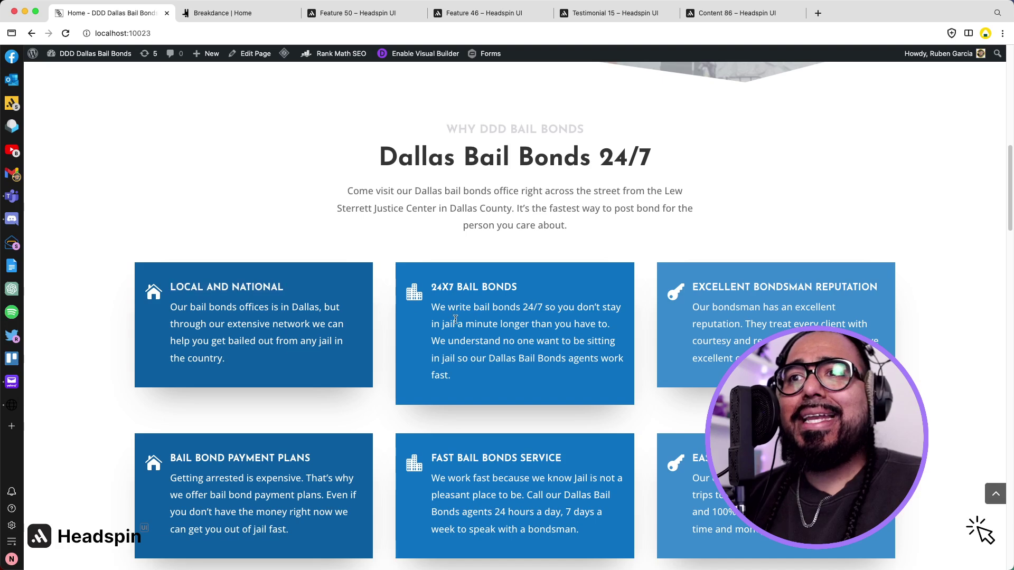
triple_click(455, 322)
key(ctrl+c)
click(214, 21)
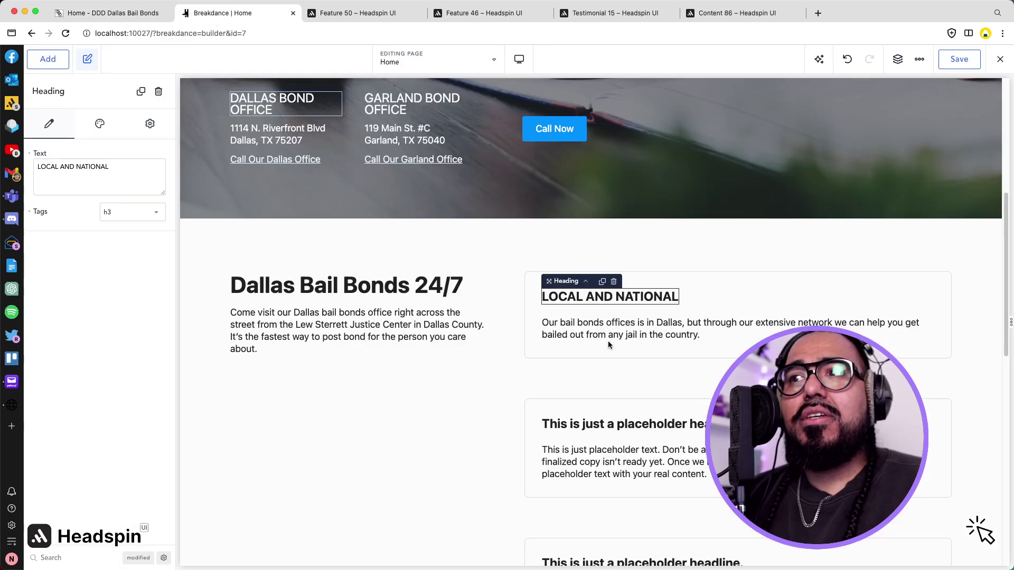
double_click(587, 450)
key(ctrl+a)
key(ctrl+v)
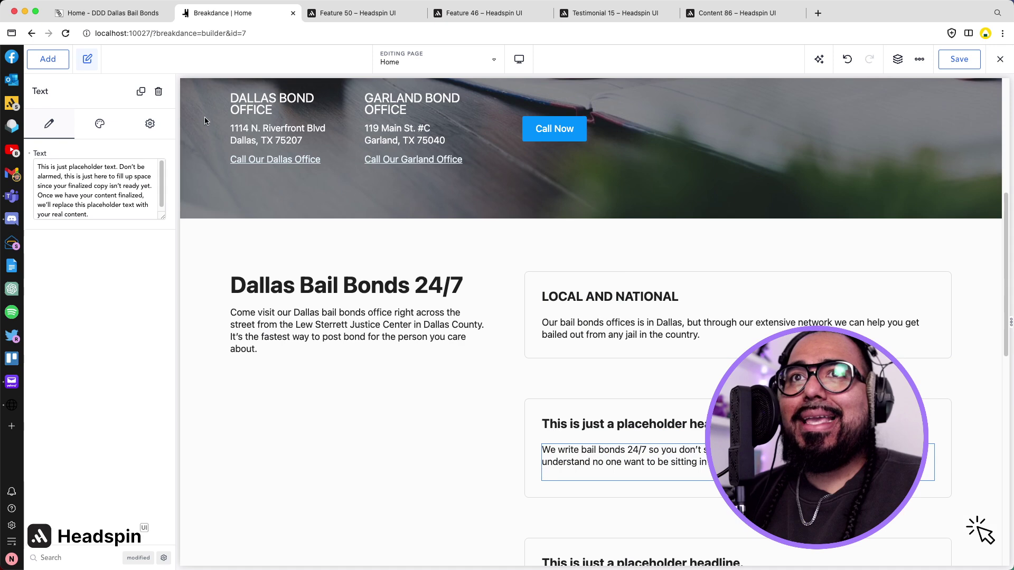
Replace the second card's placeholder headline with 24X7 BAIL BONDS.
click(114, 13)
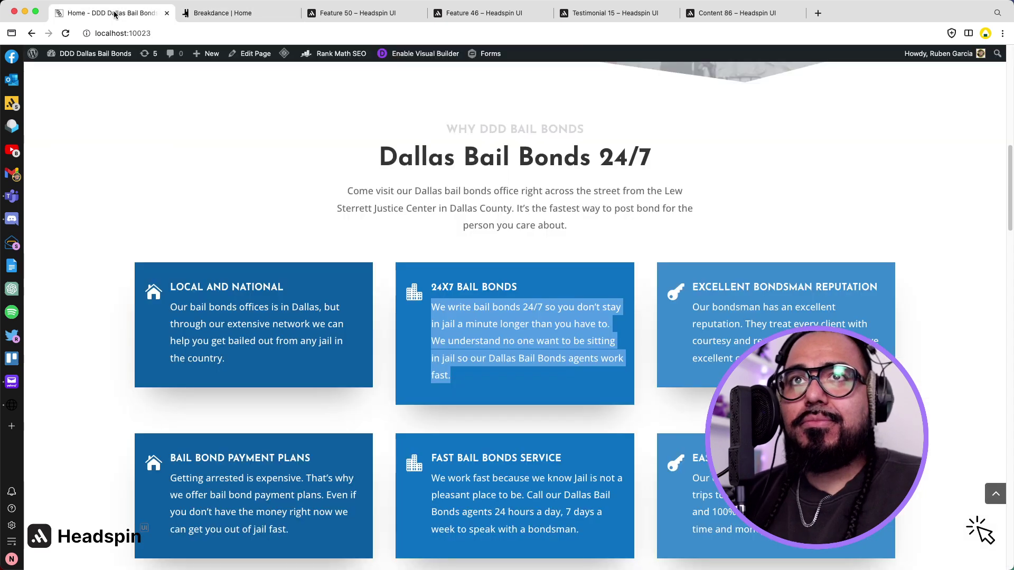
triple_click(472, 288)
key(cmd+c)
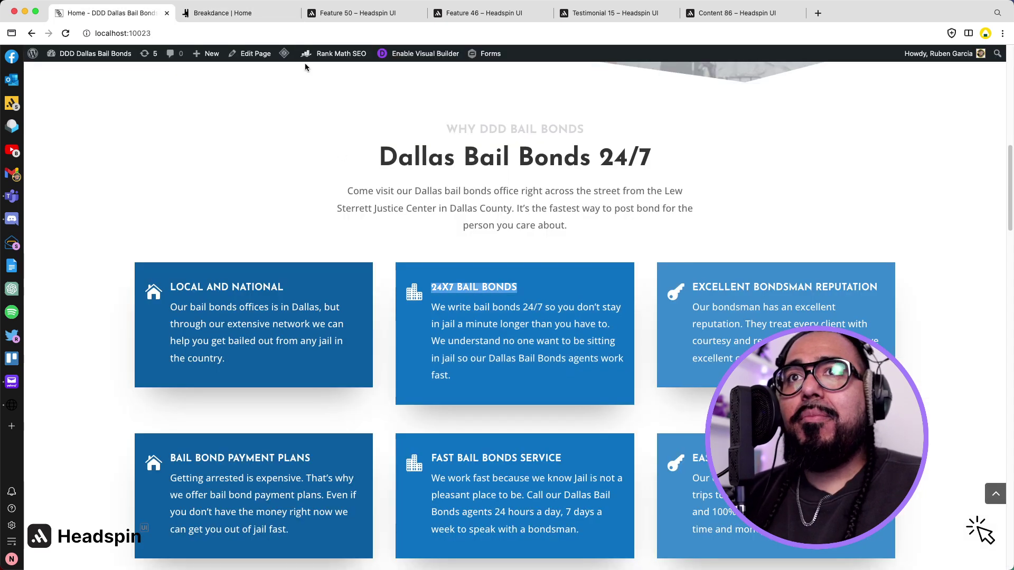
click(256, 14)
click(640, 424)
triple_click(640, 424)
key(cmd+v)
scroll(643, 402, down, 4)
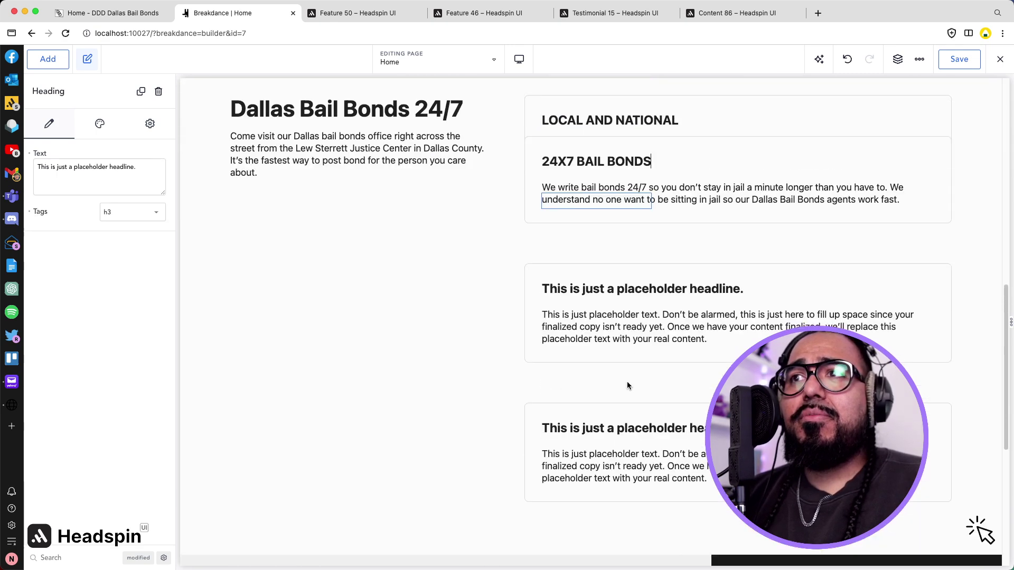
Fill the next card with the EXCELLENT BONDSMAN REPUTATION heading and paragraph.
click(136, 15)
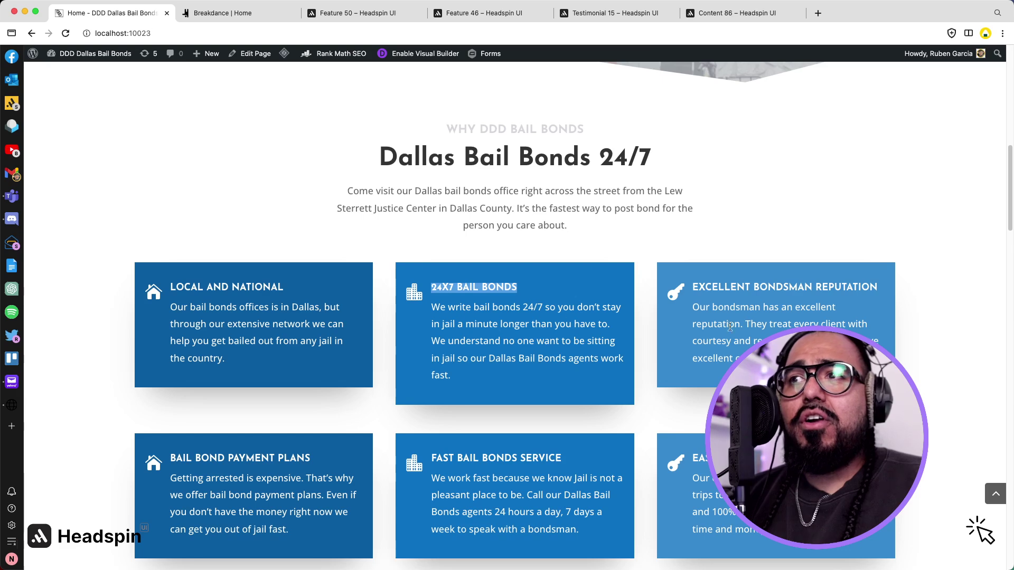
triple_click(758, 325)
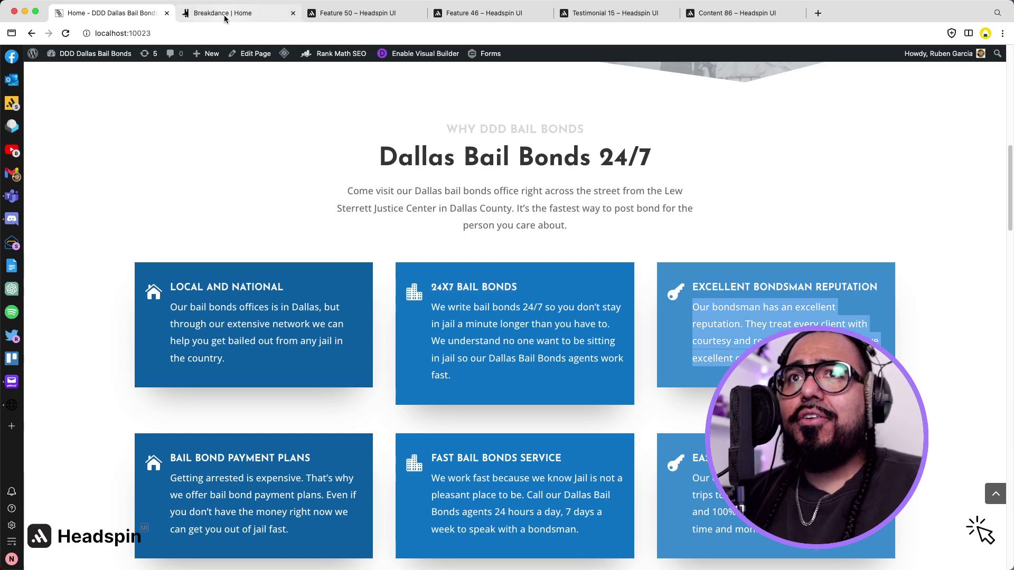
click(222, 12)
click(583, 327)
triple_click(584, 327)
text(Our bondsman has an excellent reputation. They treat every client with courtesy and respect. That’s why we have excellent online reviews!)
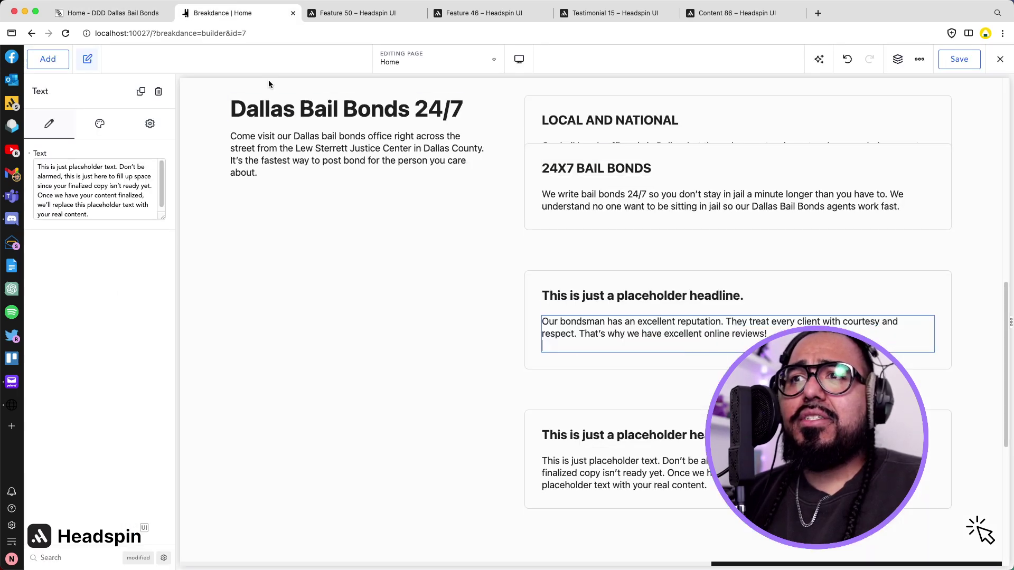
click(105, 4)
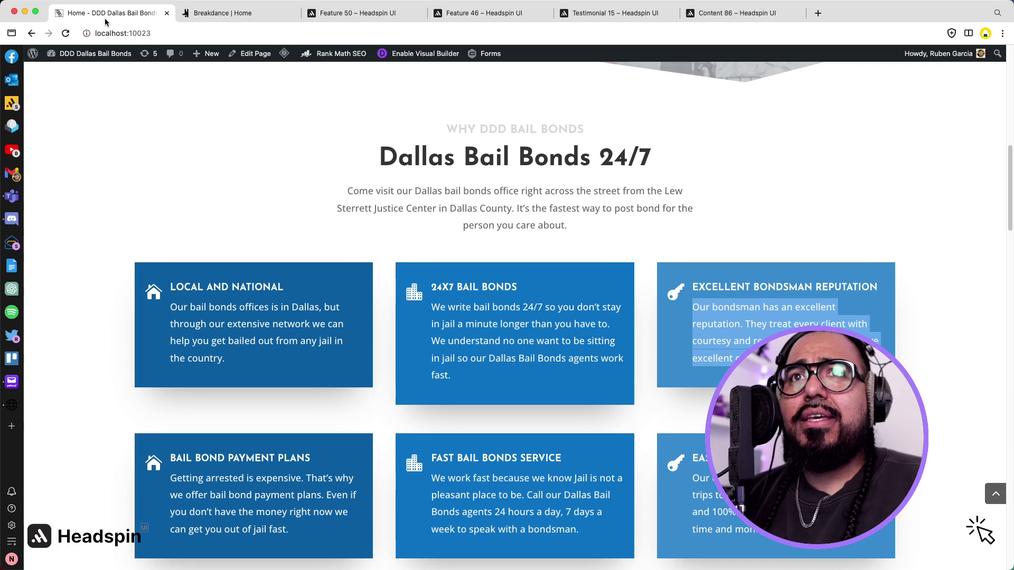
triple_click(730, 290)
key(super+c)
click(232, 12)
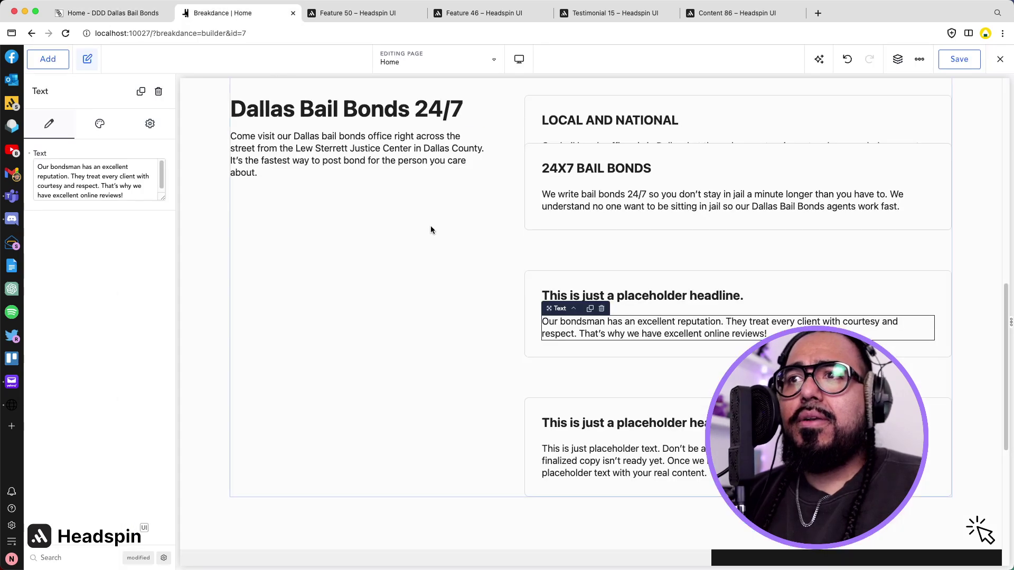
double_click(623, 298)
key(super+a)
key(super+v)
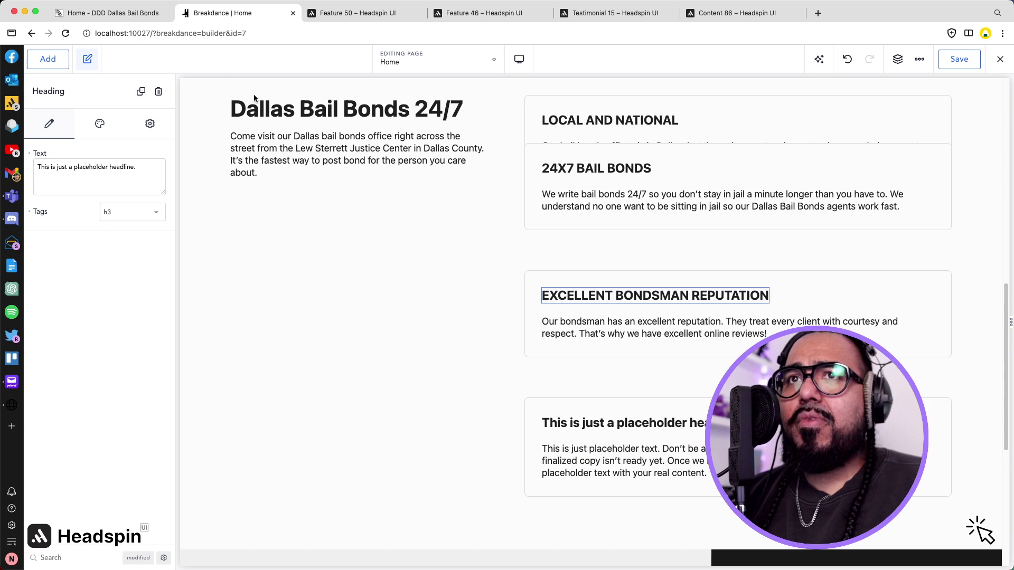
Paste the old site's payment plans paragraph into the next card.
click(120, 14)
scroll(400, 203, down, 2)
scroll(402, 203, down, 2)
triple_click(306, 303)
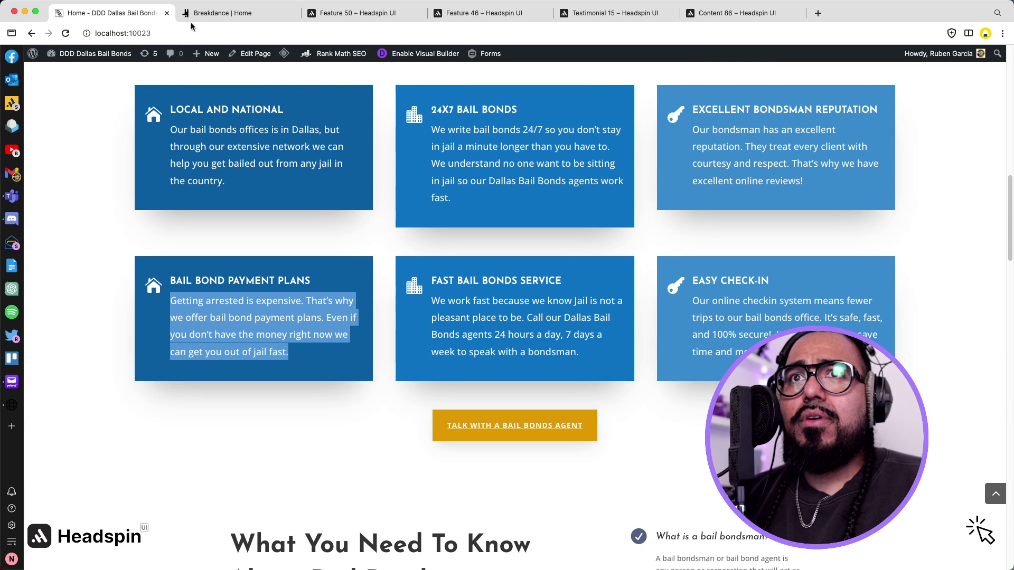
click(211, 13)
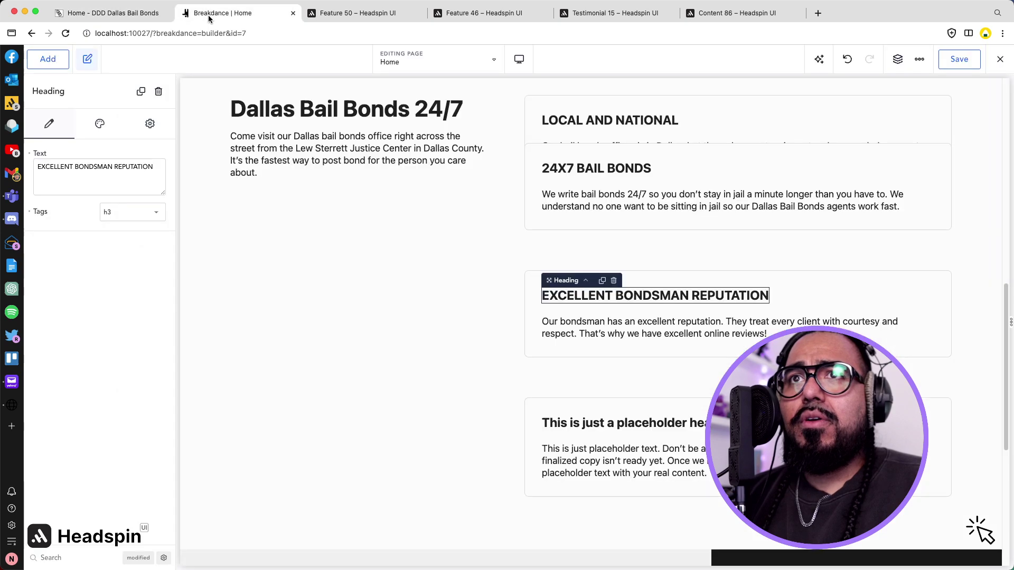
double_click(656, 466)
key(super+a)
key(super+v)
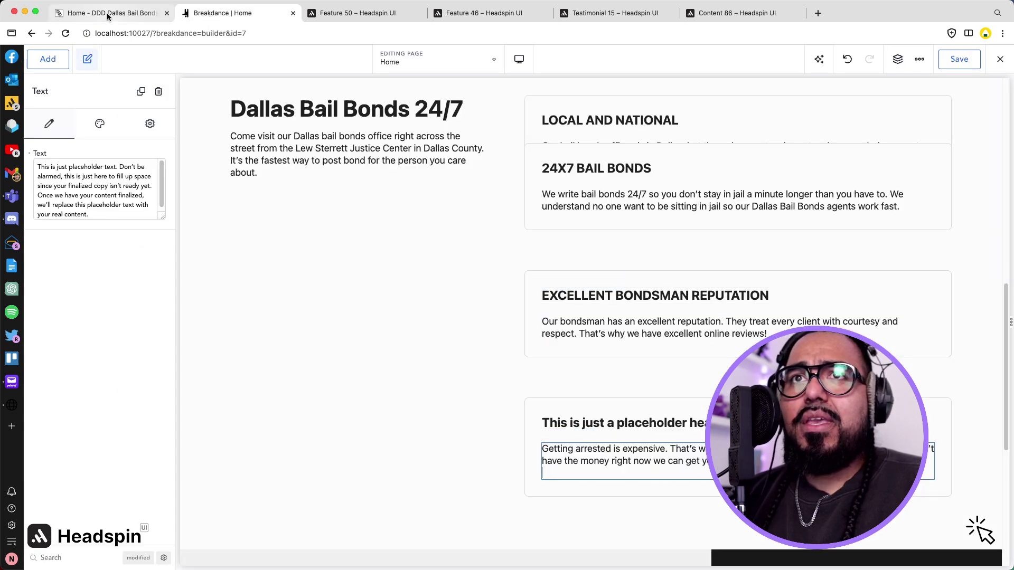
Replace that card's headline with BAIL BOND PAYMENT PLANS.
click(111, 12)
click(273, 280)
triple_click(273, 281)
key(super+c)
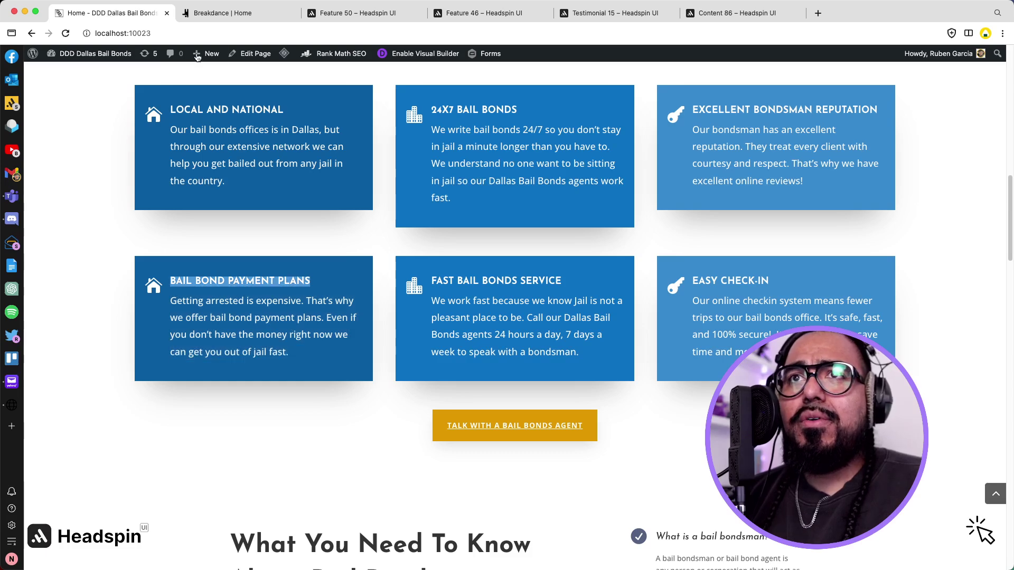
click(211, 13)
click(639, 422)
double_click(640, 423)
key(super+a)
key(super+v)
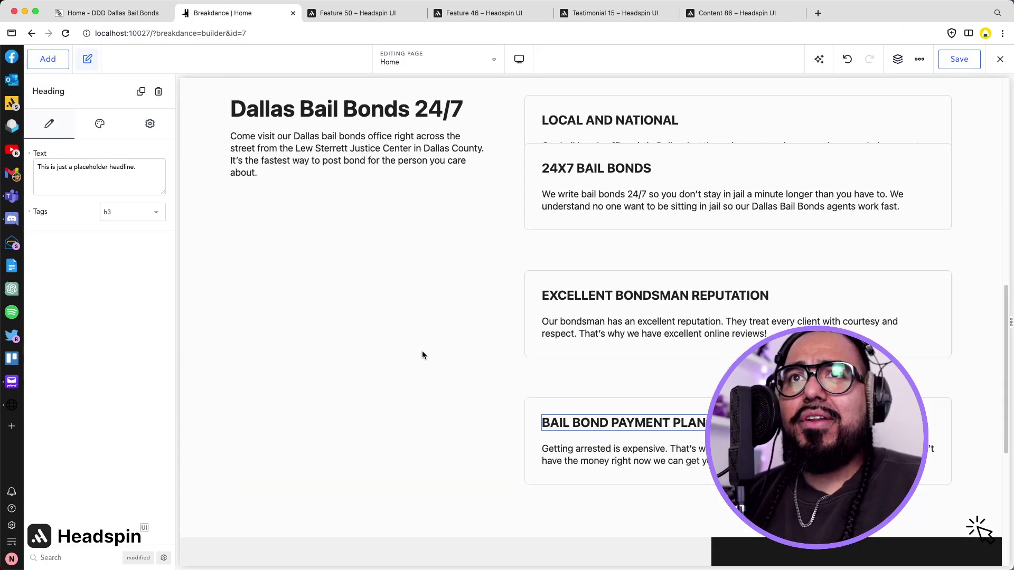
Duplicate the payment plans card and give the copy the fast bail bonds service paragraph.
click(127, 16)
triple_click(468, 298)
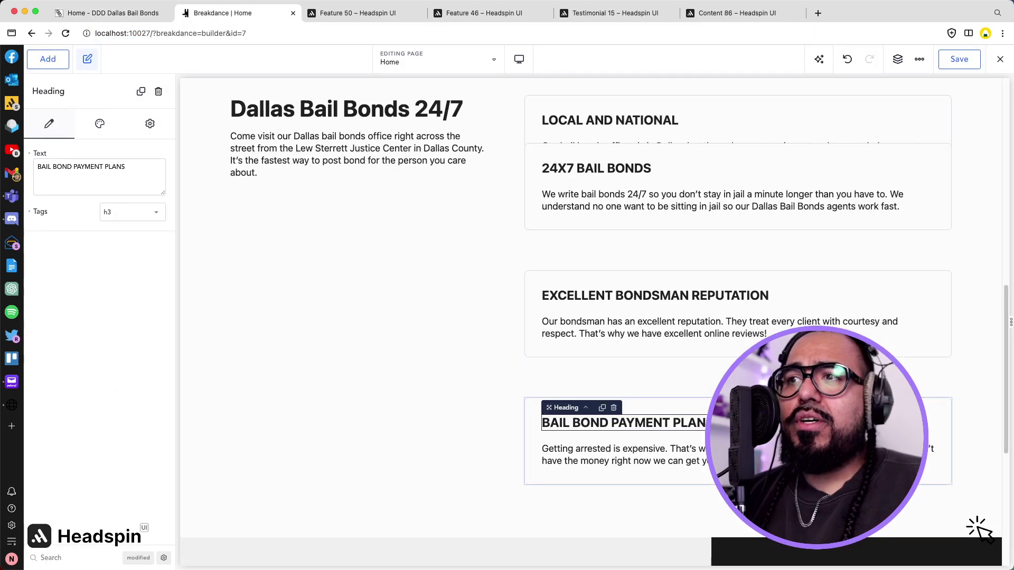
click(681, 403)
click(571, 394)
scroll(582, 391, down, 3)
click(589, 404)
double_click(590, 405)
key(super+v)
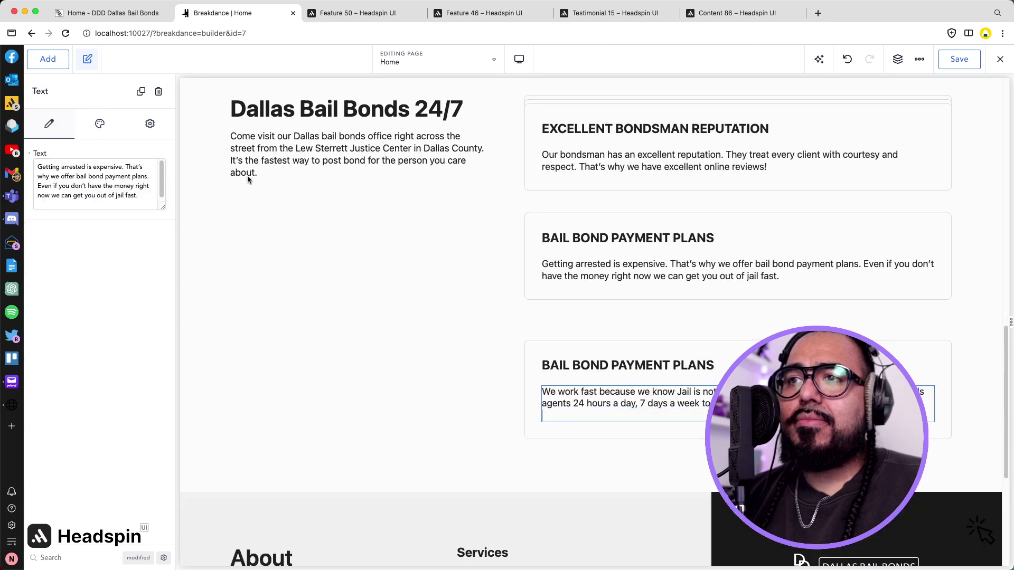
key(BackSpace)
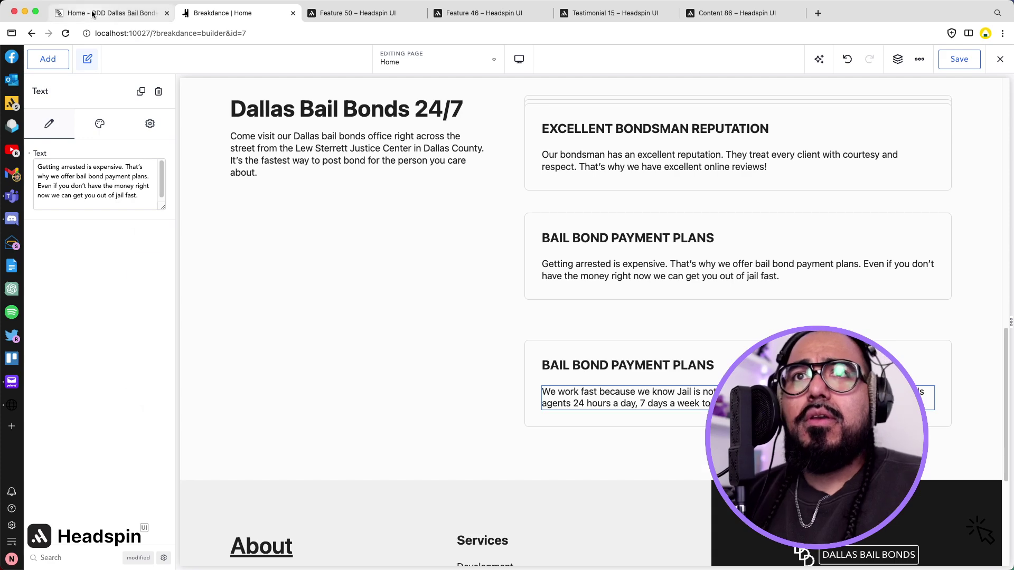
Head the duplicated card FAST BAIL BONDS SERVICE.
click(93, 14)
triple_click(535, 280)
key(super+c)
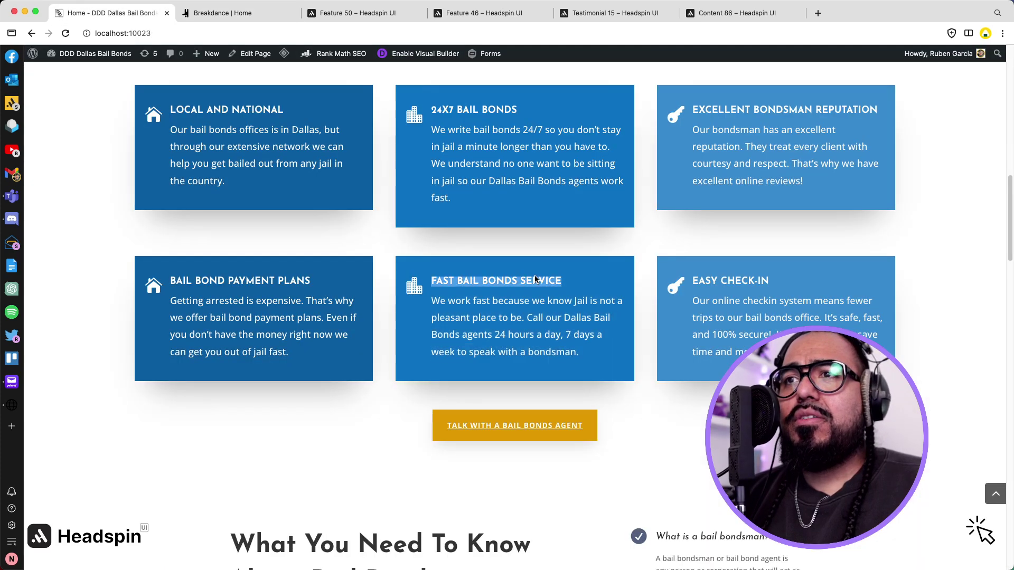
click(236, 13)
triple_click(623, 365)
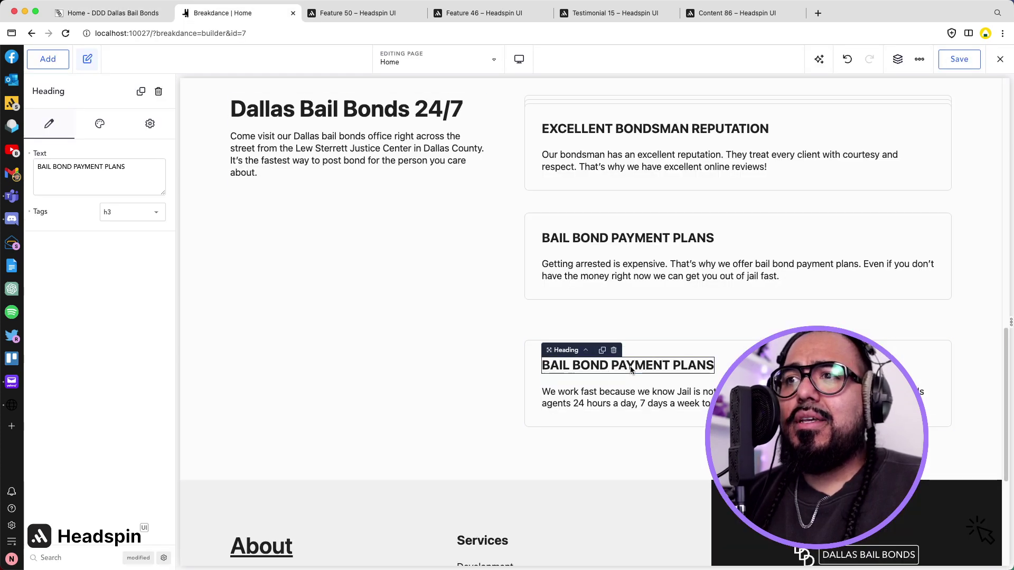
key(super+v)
Copy the old site's easy check-in paragraph and duplicate the fast service card.
click(142, 21)
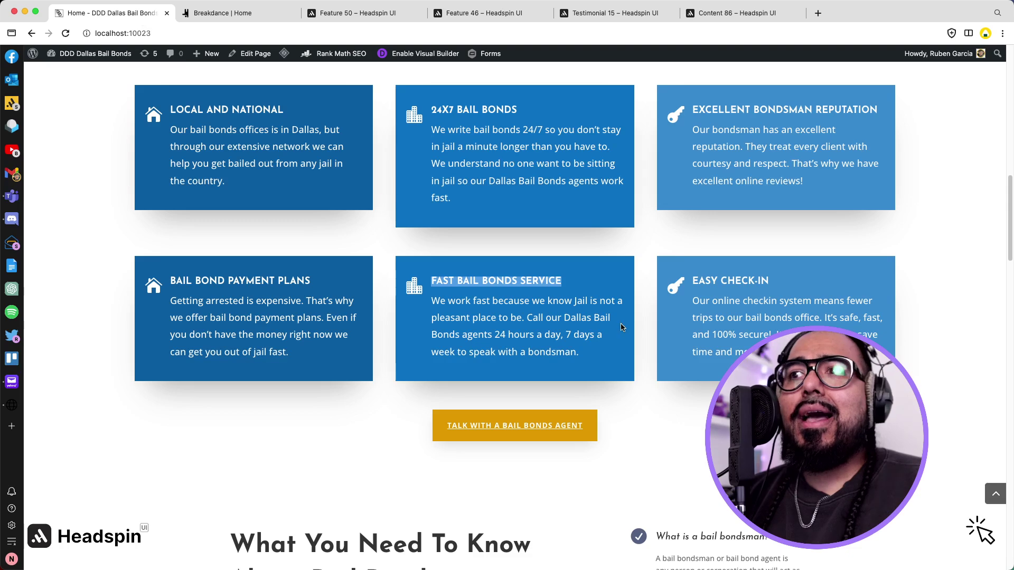
triple_click(749, 338)
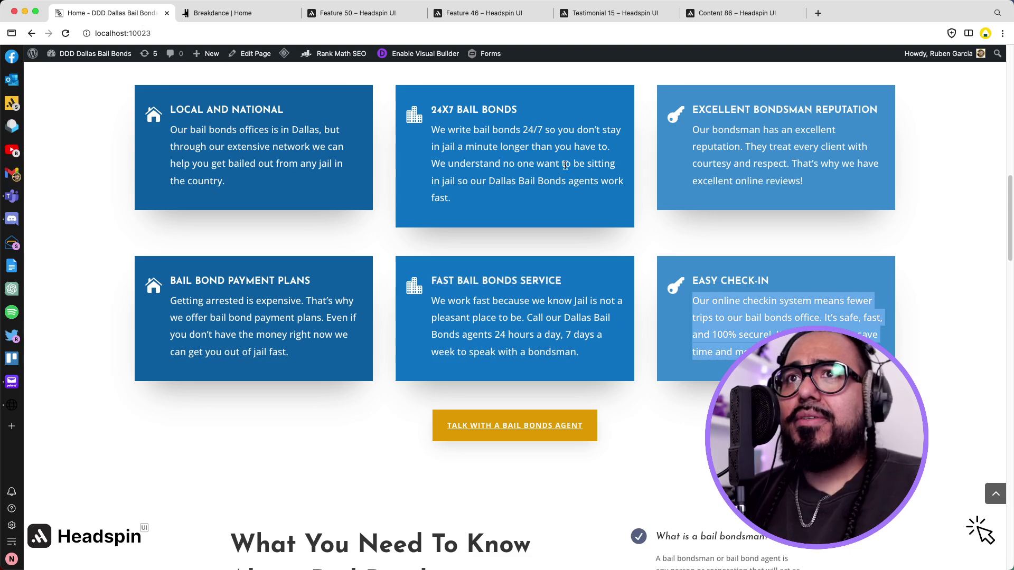
click(244, 15)
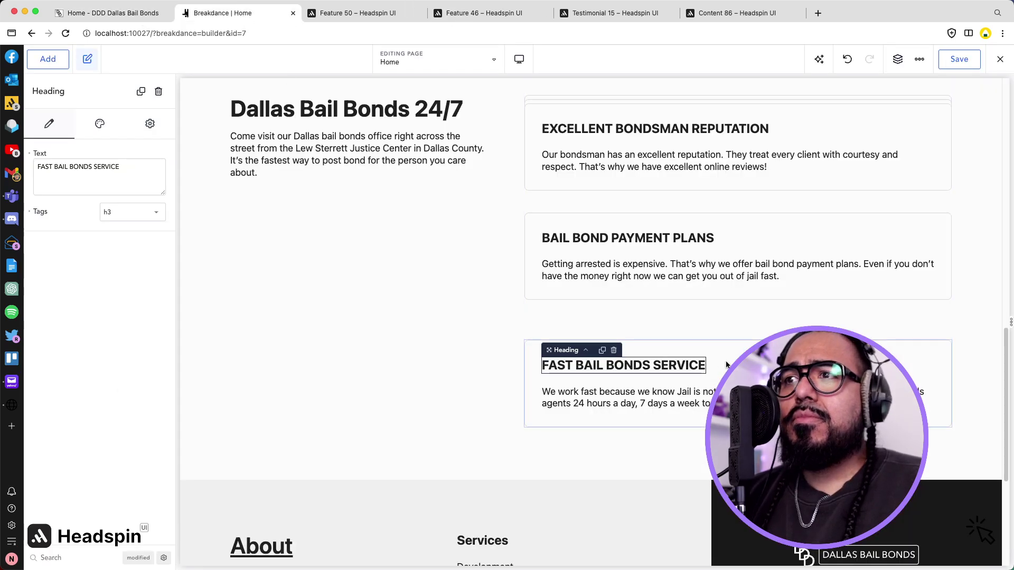
click(630, 349)
click(570, 333)
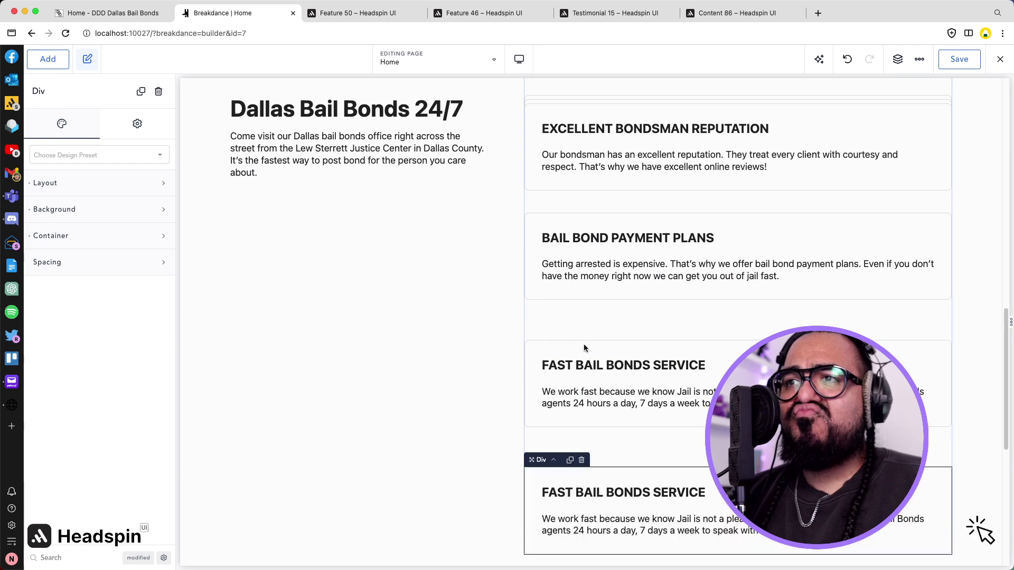
Give the duplicated last card the online check-in paragraph and the EASY CHECK-IN heading.
click(612, 533)
triple_click(612, 532)
key(super+v)
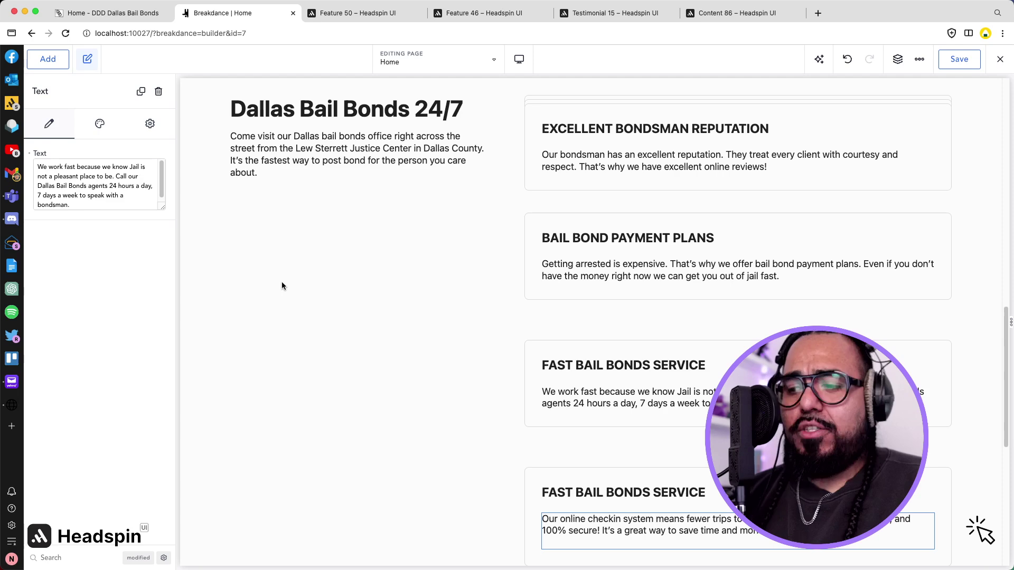
click(122, 14)
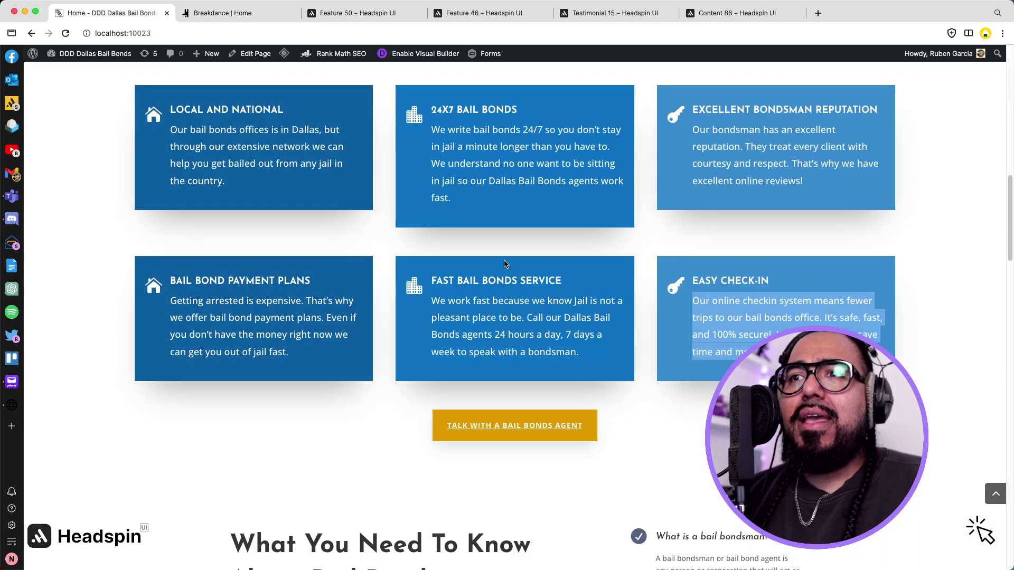
click(732, 282)
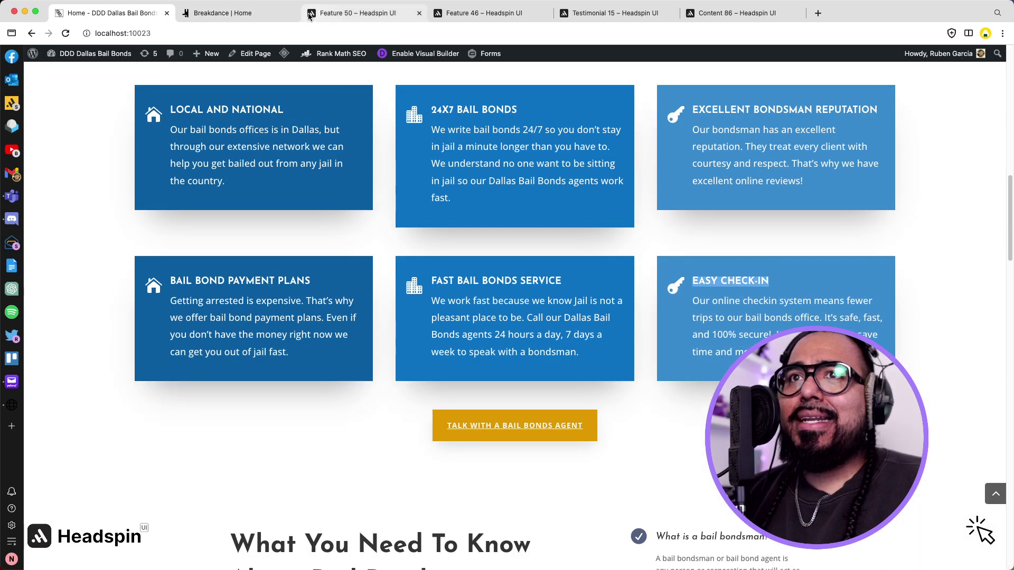
click(211, 14)
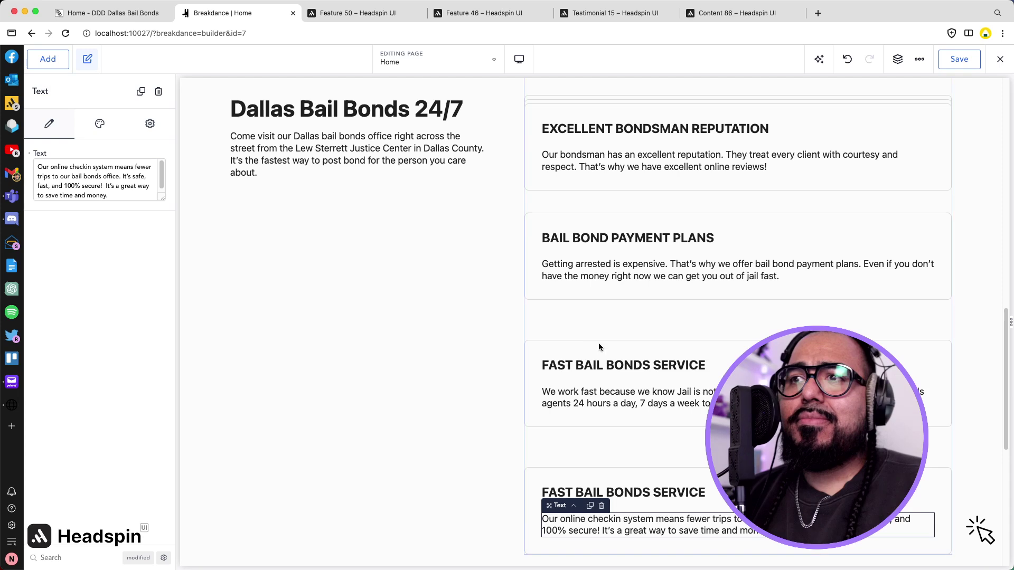
click(680, 497)
double_click(680, 497)
text(EASY CHECK-IN)
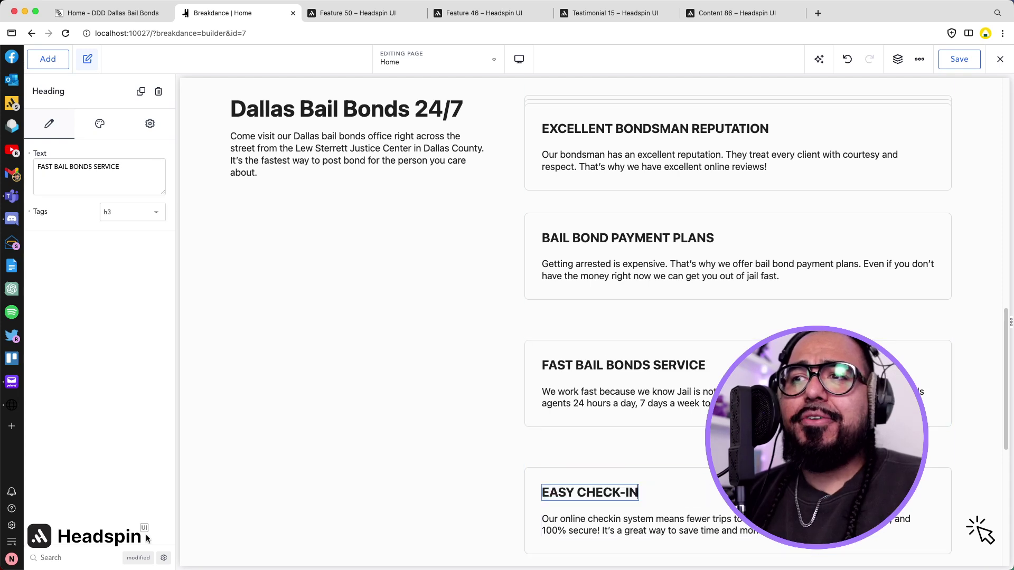
key(super+Tab)
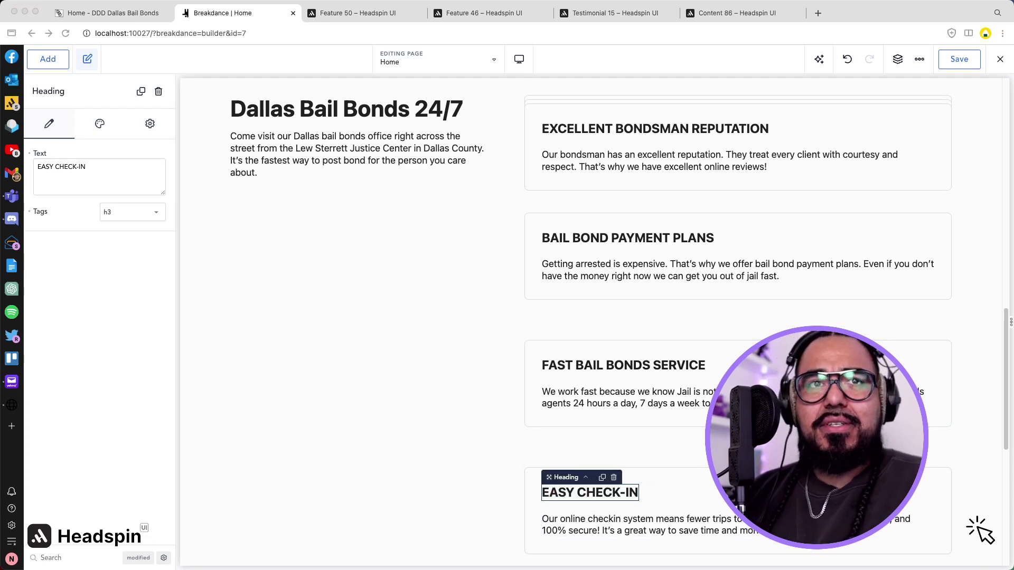
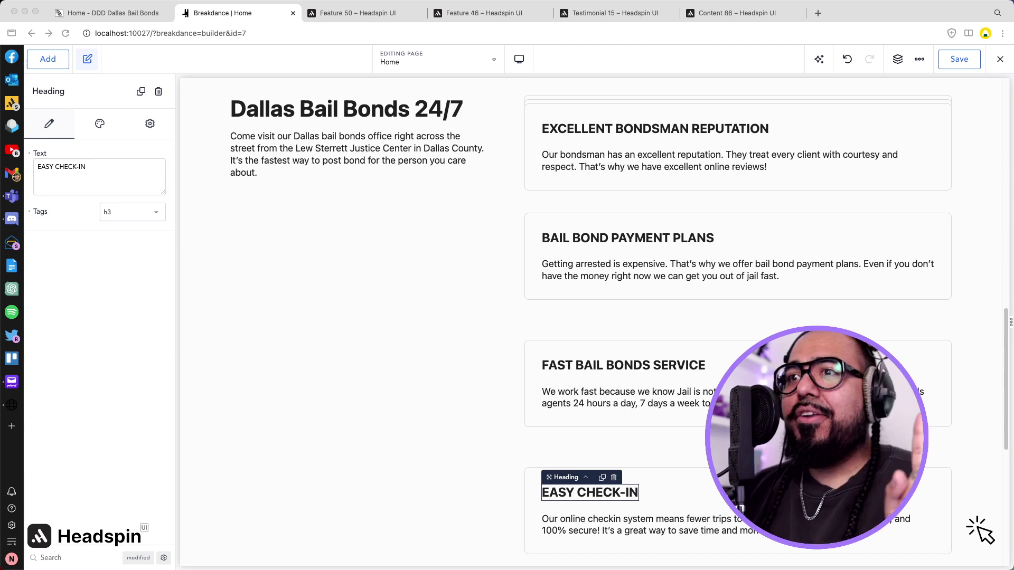
Compare the live home page with the service cards in the builder.
click(126, 15)
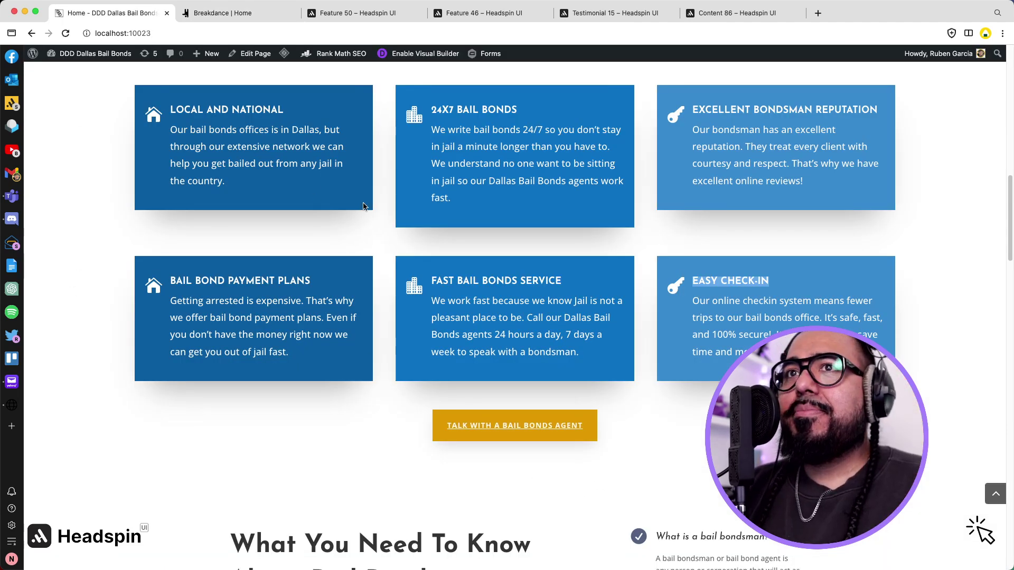
click(223, 13)
scroll(481, 306, down, 5)
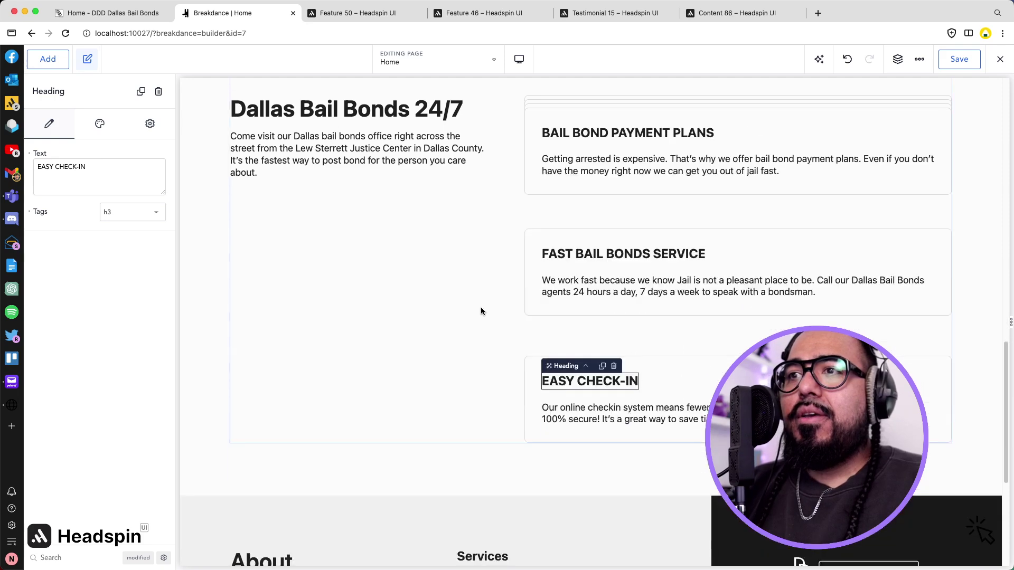
scroll(480, 311, down, 3)
scroll(481, 311, up, 15)
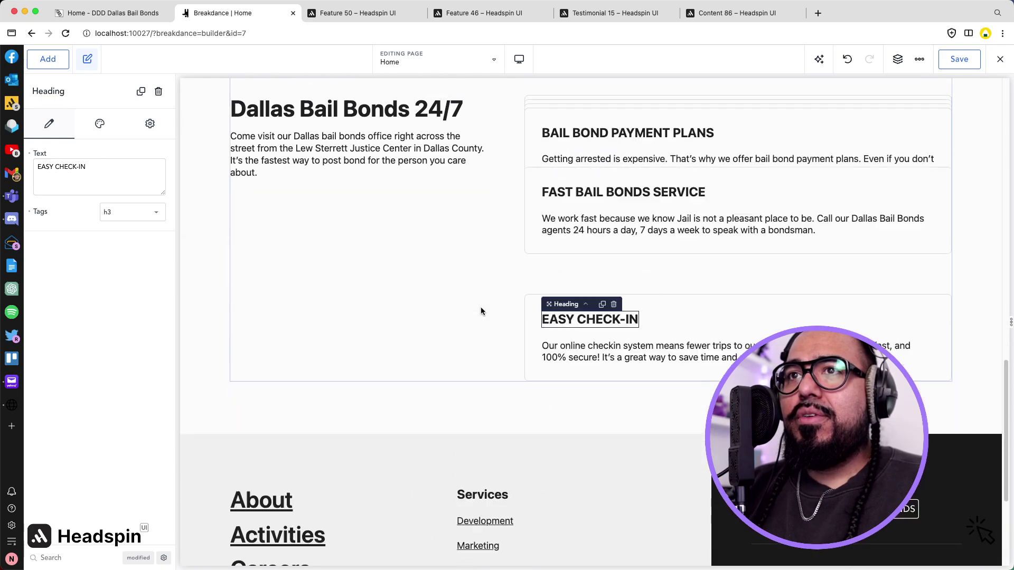
scroll(480, 311, down, 6)
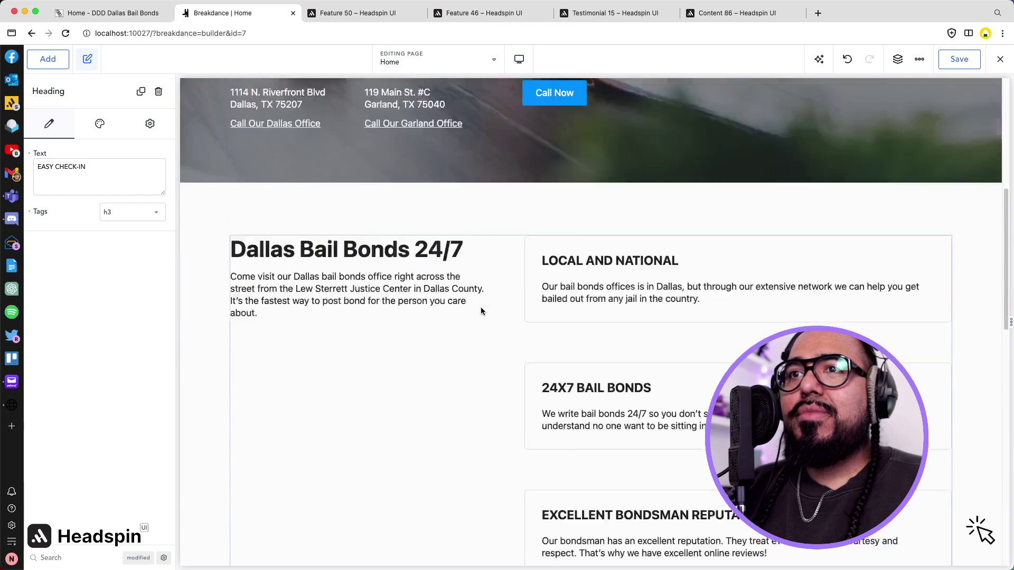
scroll(480, 311, down, 6)
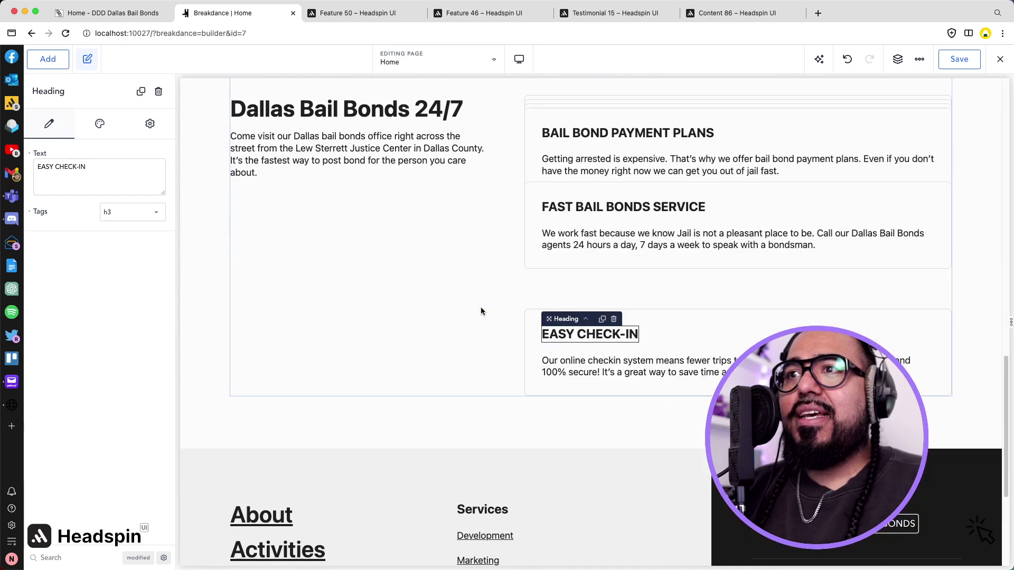
click(475, 312)
scroll(455, 238, up, 8)
scroll(475, 259, up, 7)
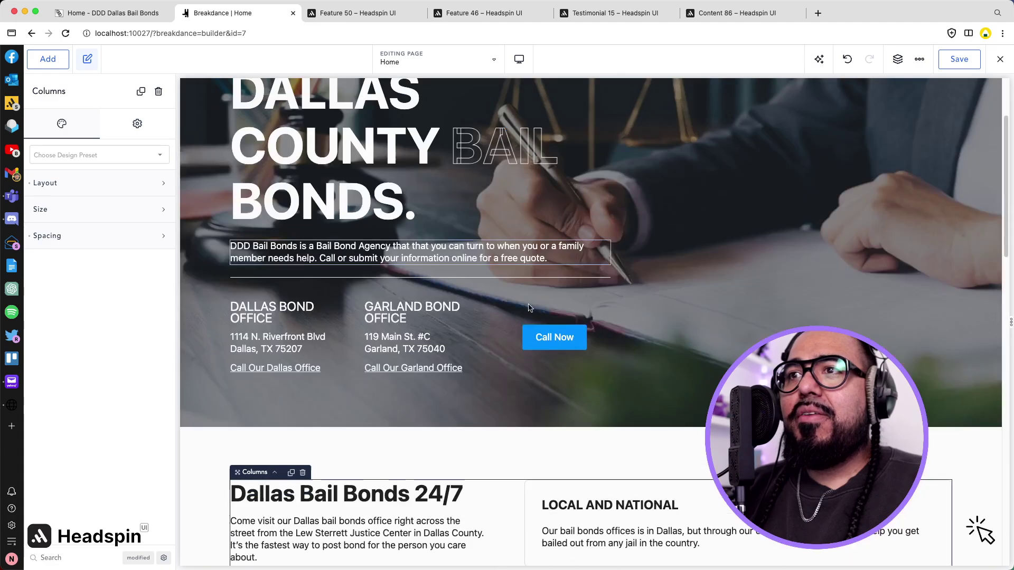
scroll(549, 306, down, 3)
Give the LOCAL AND NATIONAL card a light grey background colour.
click(608, 349)
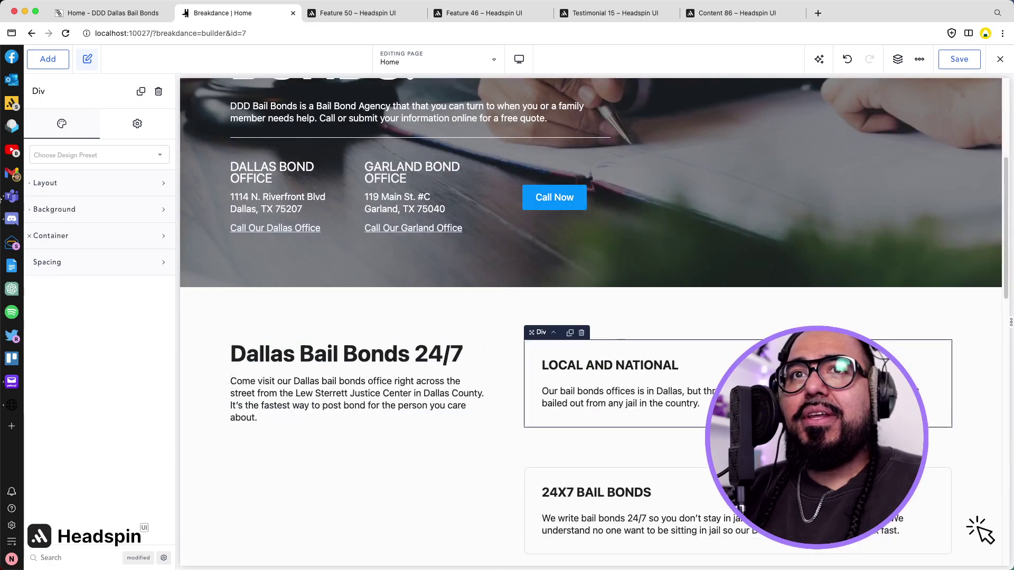
click(65, 209)
click(157, 241)
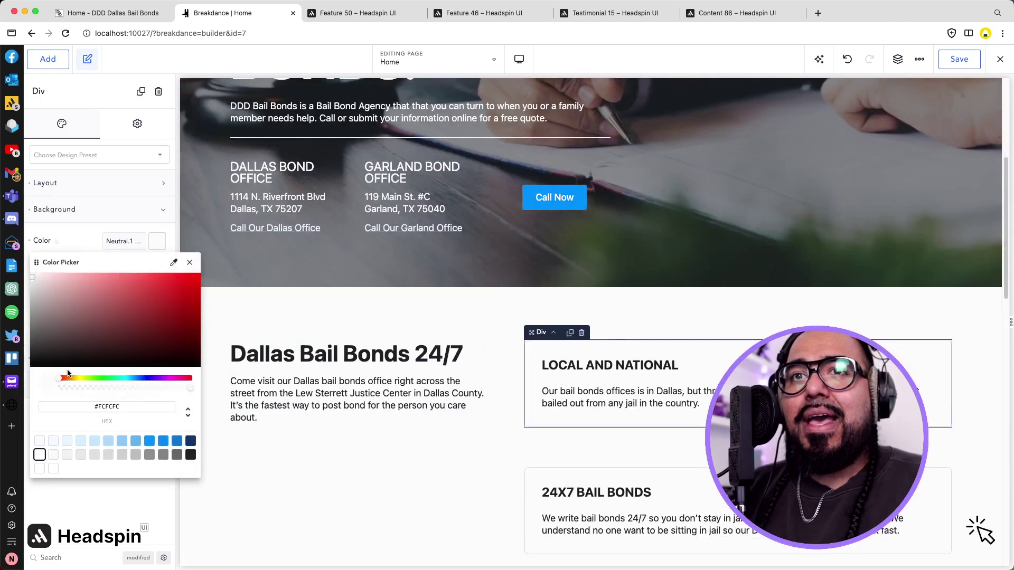
click(67, 455)
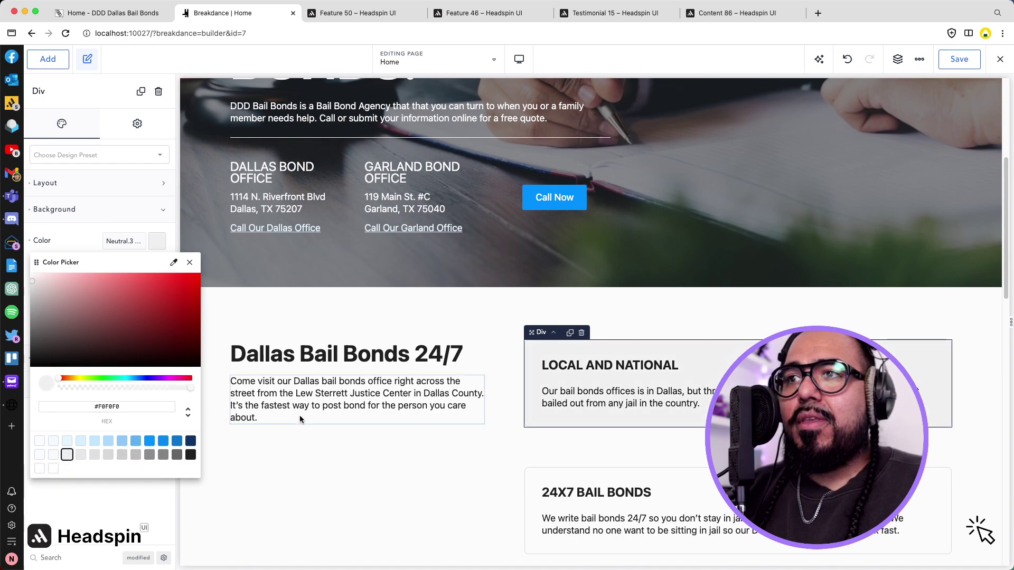
scroll(300, 415, down, 4)
click(407, 353)
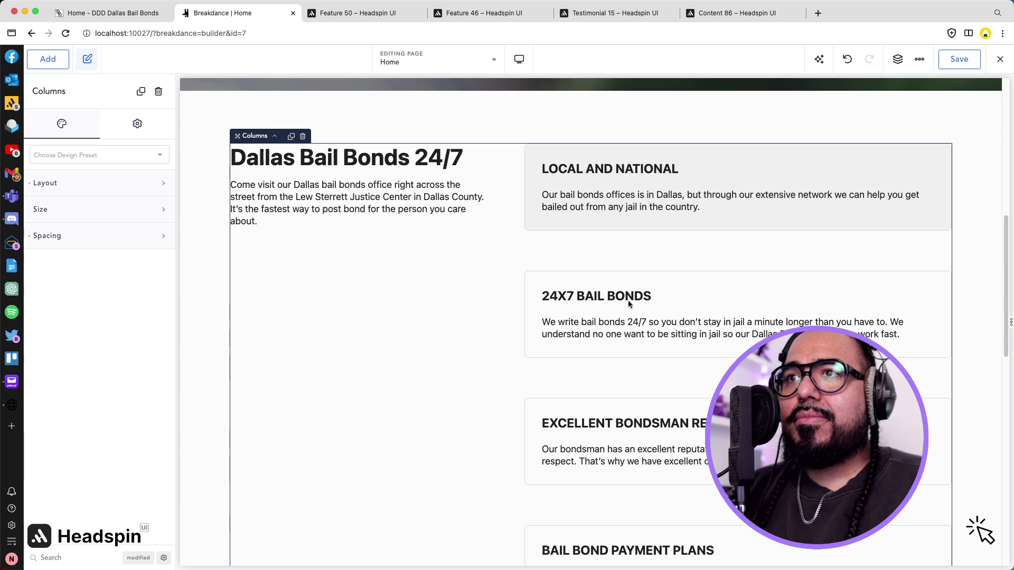
Copy the grey card design and paste it onto the 24X7 and EXCELLENT BONDSMAN REPUTATION cards.
right_click(909, 179)
click(884, 177)
right_click(909, 296)
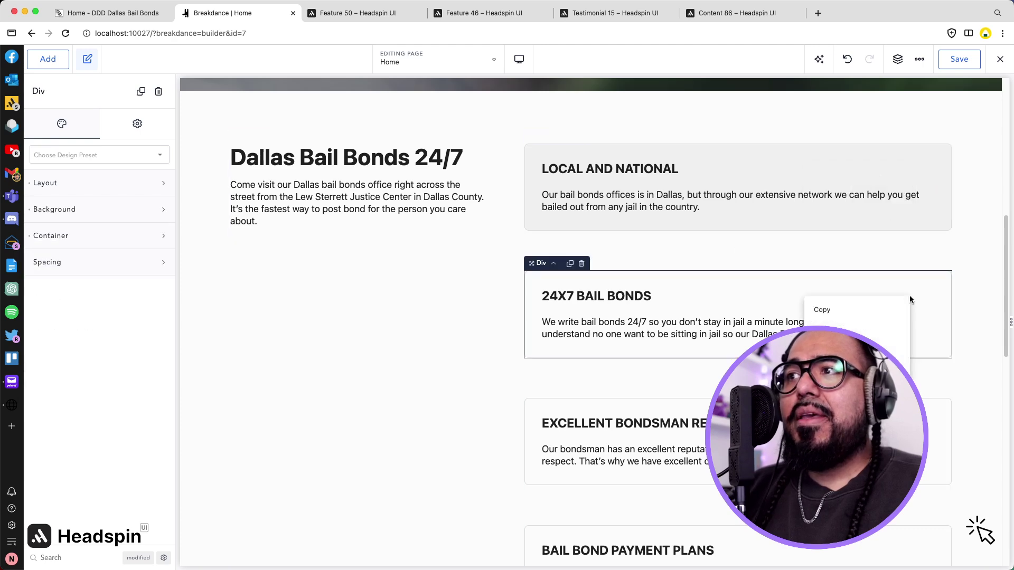
click(827, 323)
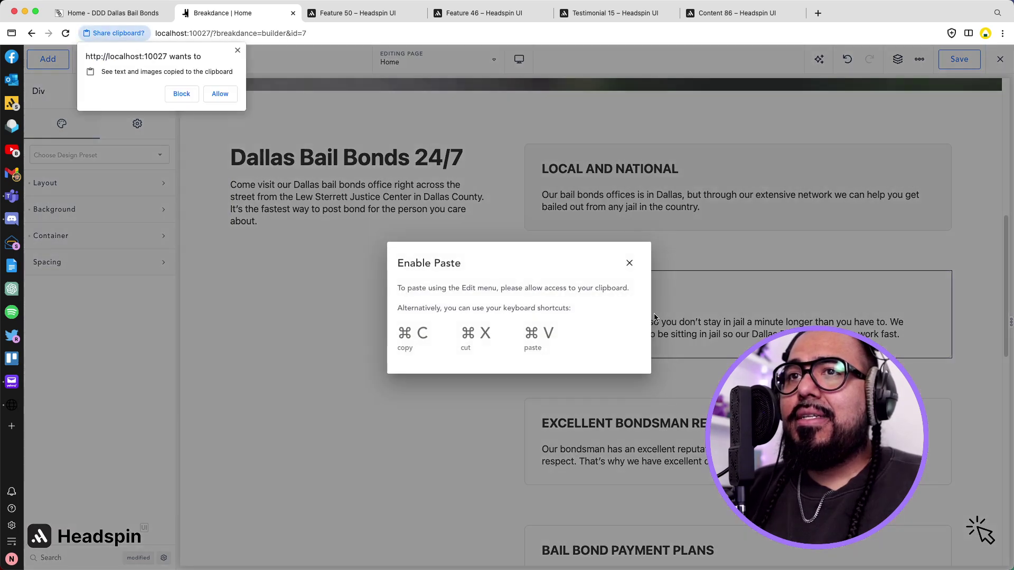
click(220, 94)
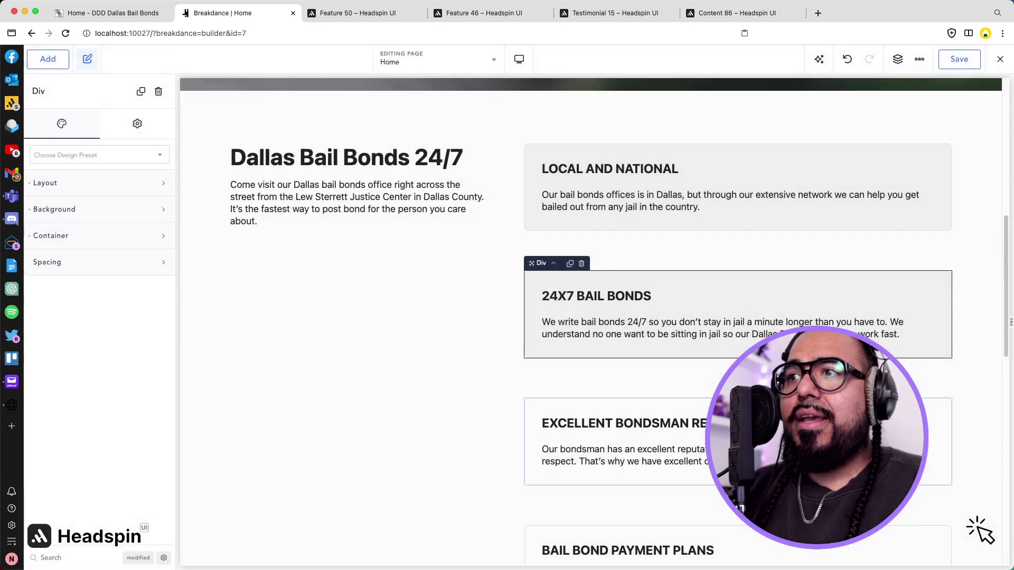
right_click(911, 422)
click(884, 314)
scroll(883, 311, down, 3)
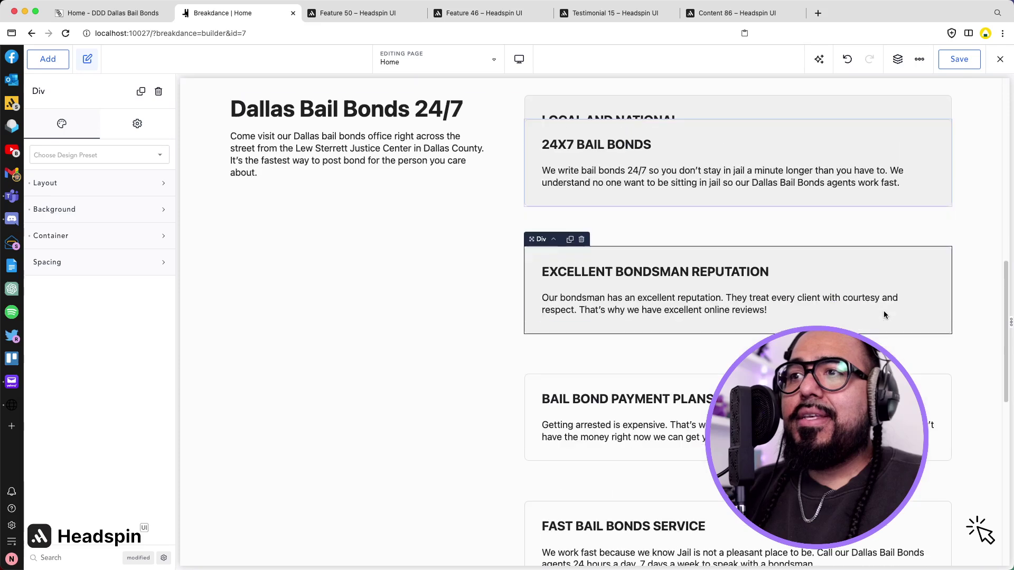
Paste the grey design onto the PAYMENT PLANS, FAST BAIL BONDS SERVICE and EASY CHECK-IN cards.
right_click(914, 389)
click(891, 279)
scroll(894, 294, down, 3)
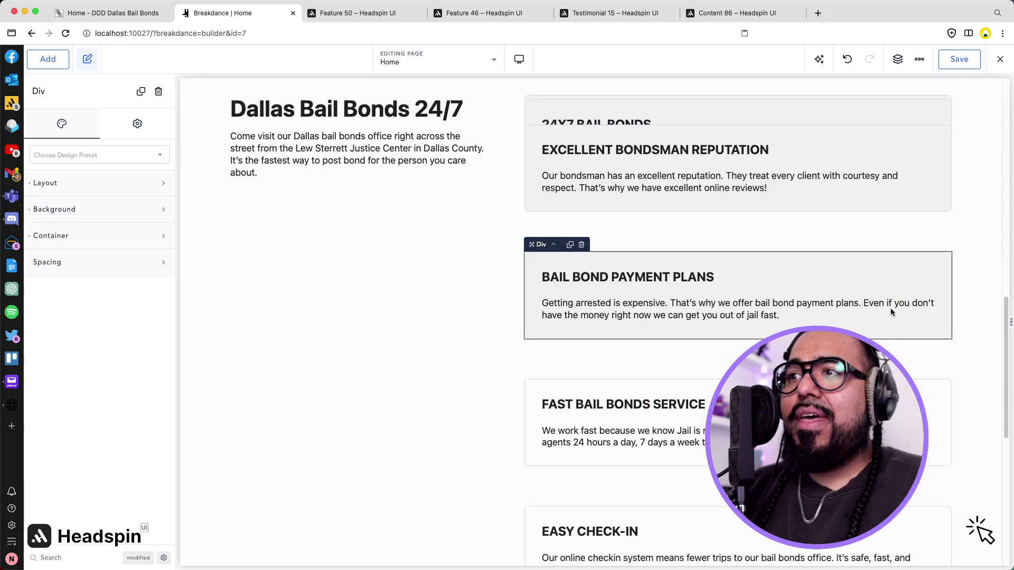
right_click(898, 402)
click(866, 291)
scroll(808, 299, down, 3)
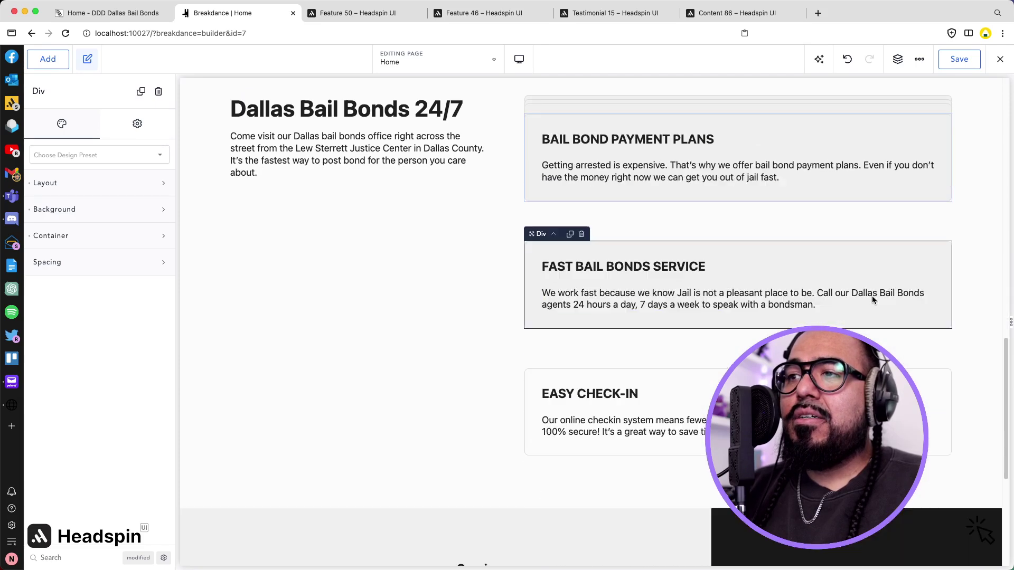
right_click(898, 412)
click(892, 437)
Change the LOCAL AND NATIONAL card background to the light blue Brand.3, #E6F4FE.
click(476, 319)
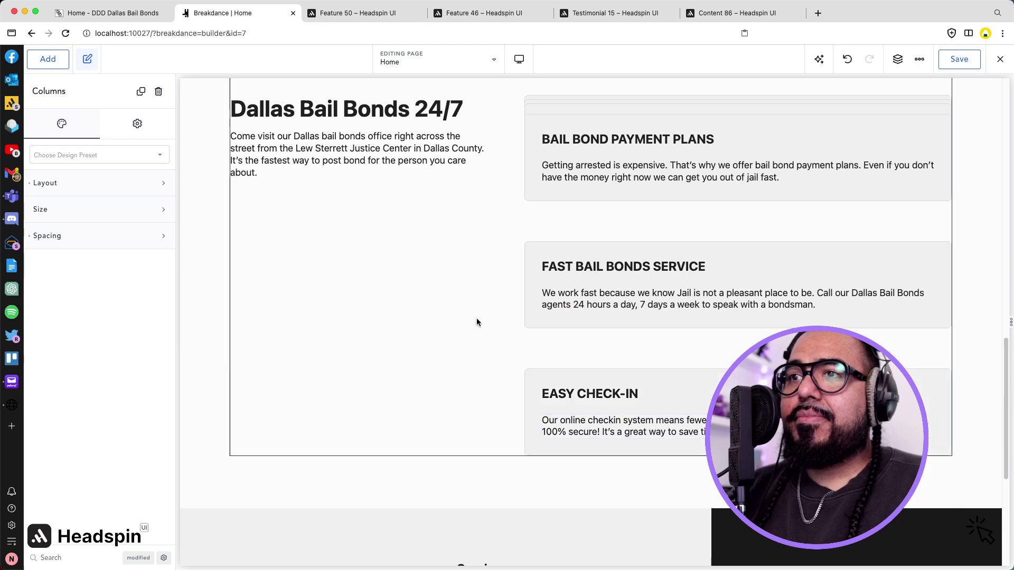
scroll(476, 318, up, 10)
scroll(445, 279, down, 3)
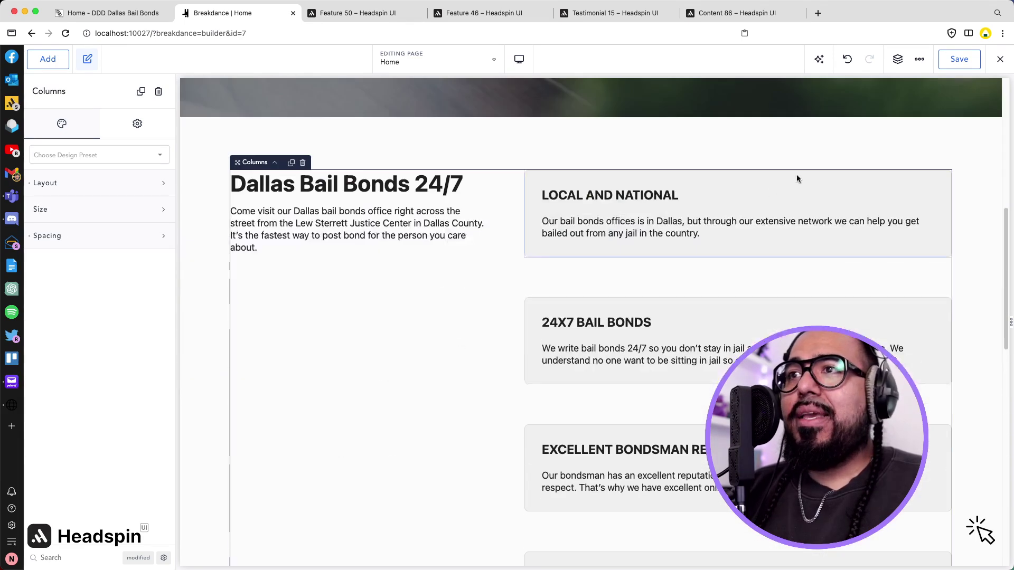
right_click(816, 183)
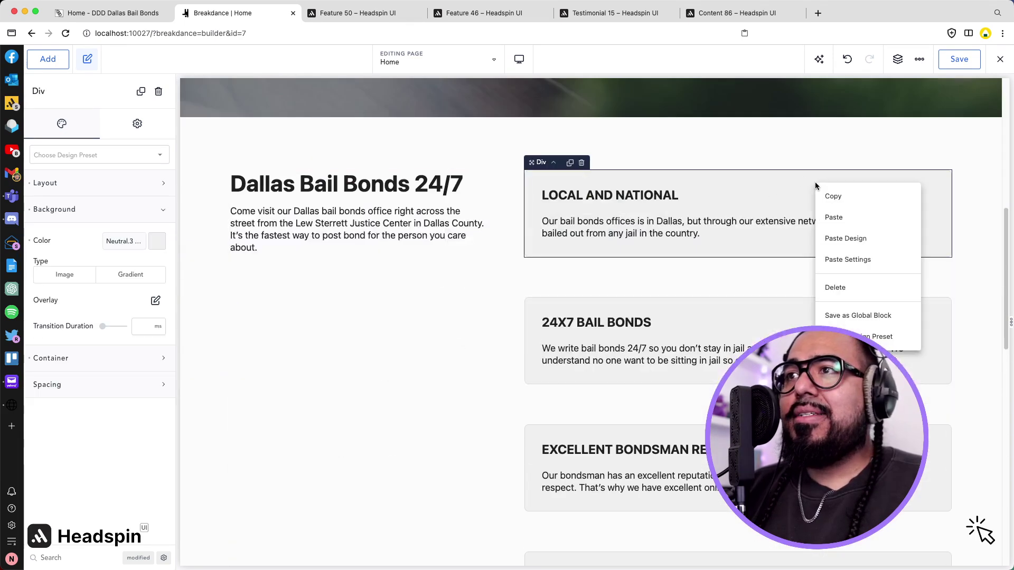
click(158, 241)
click(67, 441)
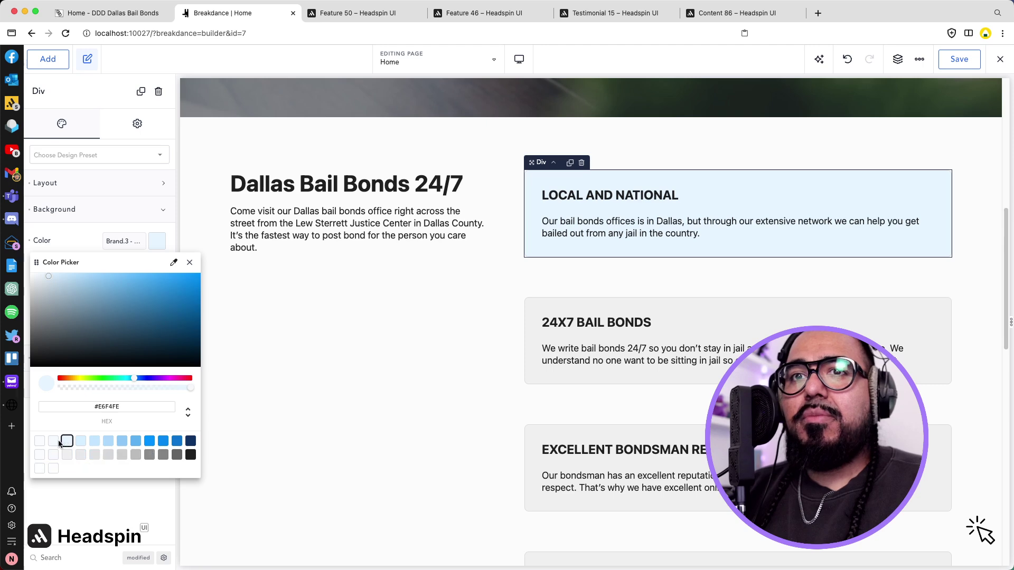
click(60, 442)
click(67, 442)
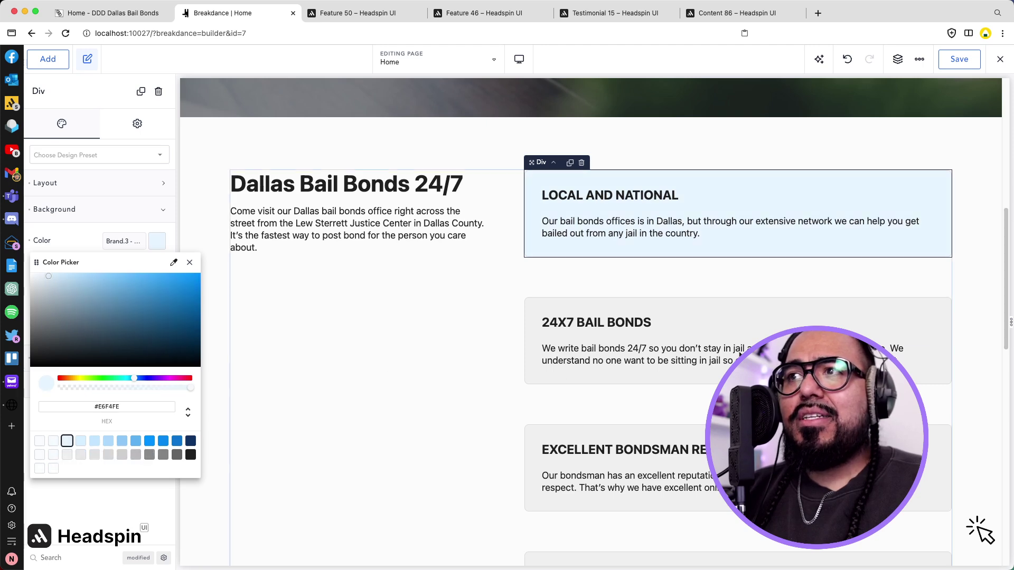
Copy the blue card design and paste it onto the 24X7 and EXCELLENT BONDSMAN REPUTATION cards.
right_click(902, 206)
click(863, 222)
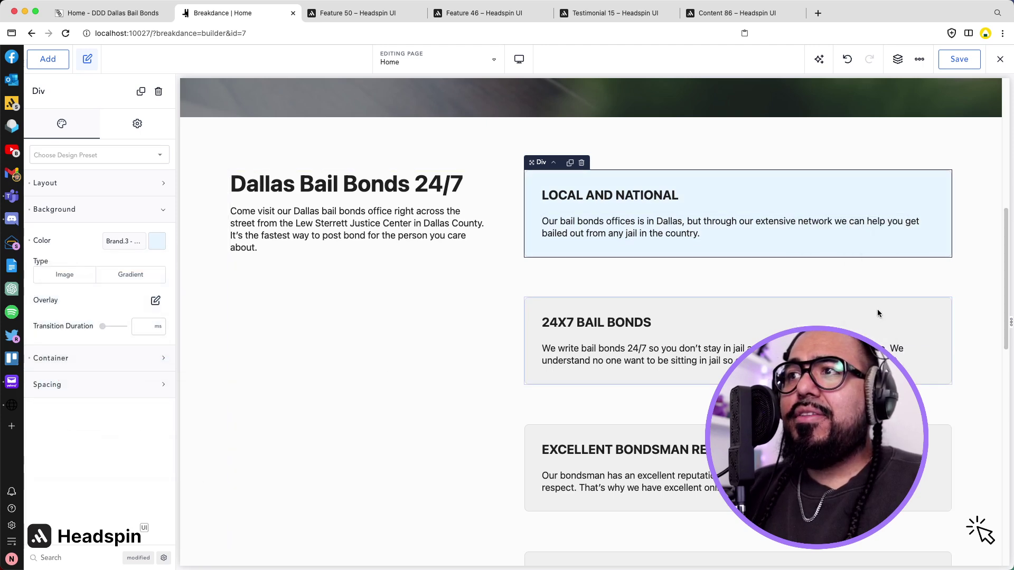
right_click(877, 312)
click(898, 362)
scroll(845, 370, down, 1)
right_click(793, 414)
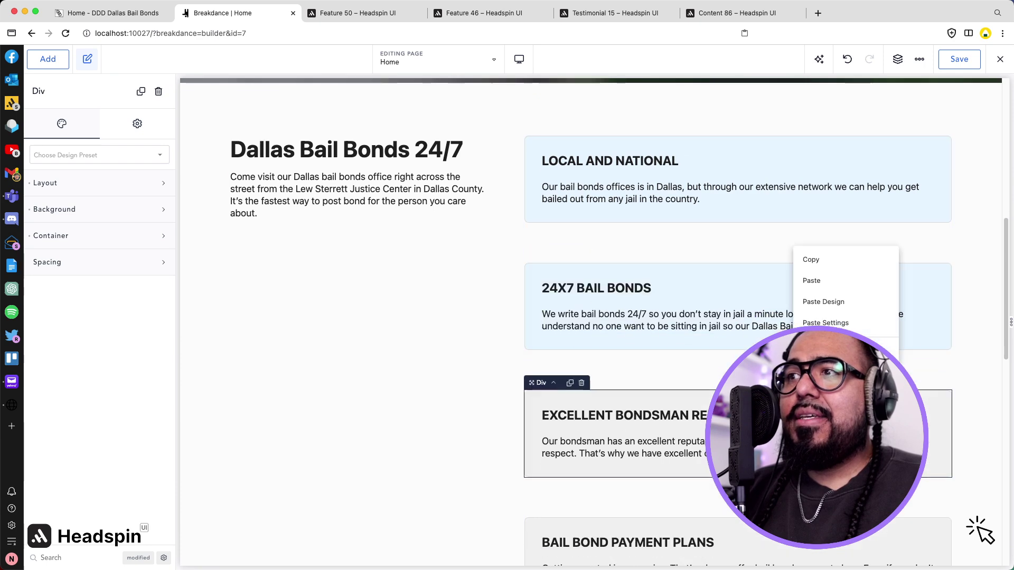
click(836, 303)
scroll(836, 303, down, 3)
Paste the blue design onto the PAYMENT PLANS, FAST BAIL BONDS SERVICE and EASY CHECK-IN cards.
right_click(849, 295)
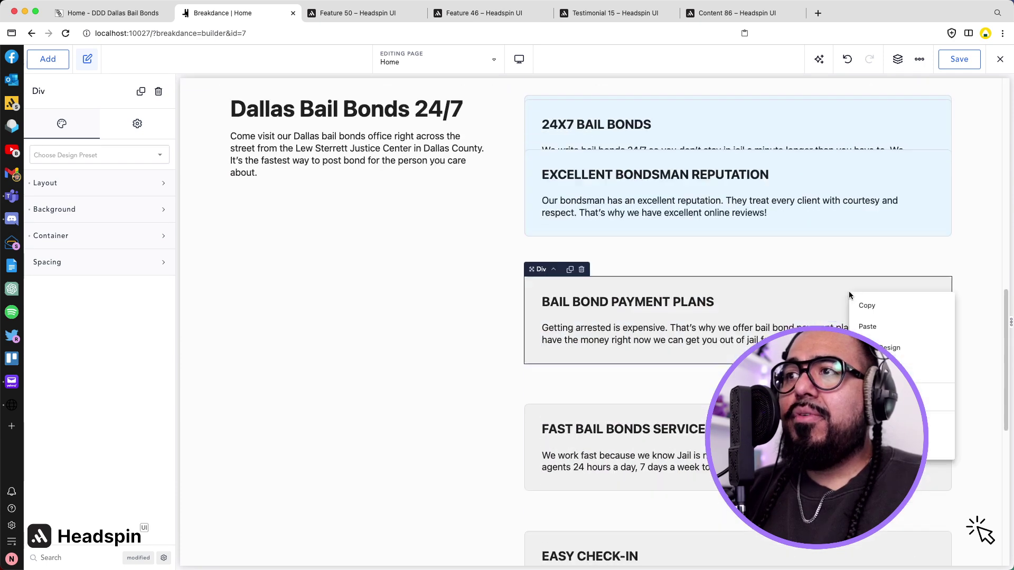
click(870, 346)
scroll(870, 346, down, 2)
right_click(870, 348)
click(893, 400)
scroll(892, 400, down, 1)
right_click(883, 416)
right_click(874, 427)
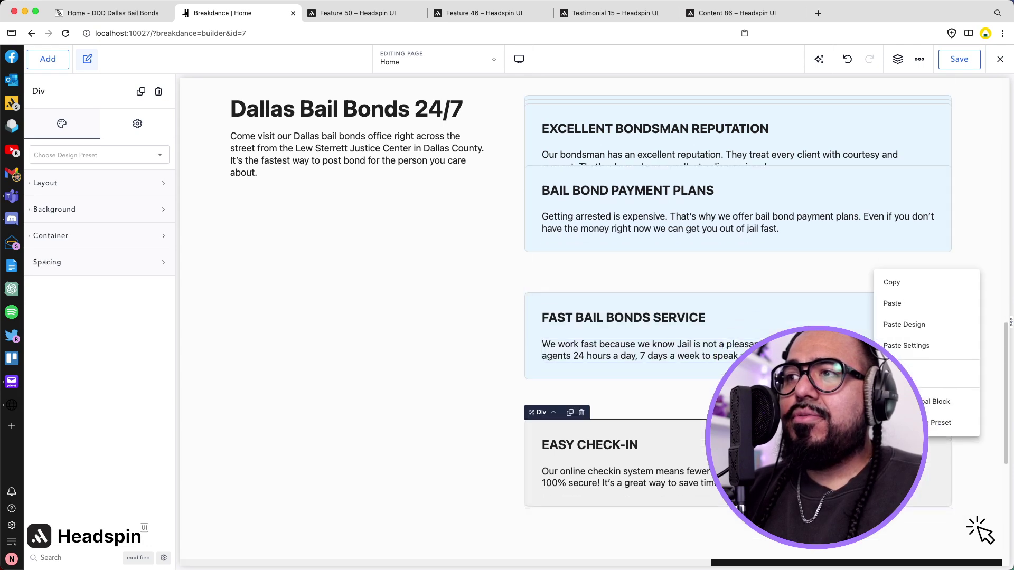
click(887, 324)
scroll(665, 284, up, 15)
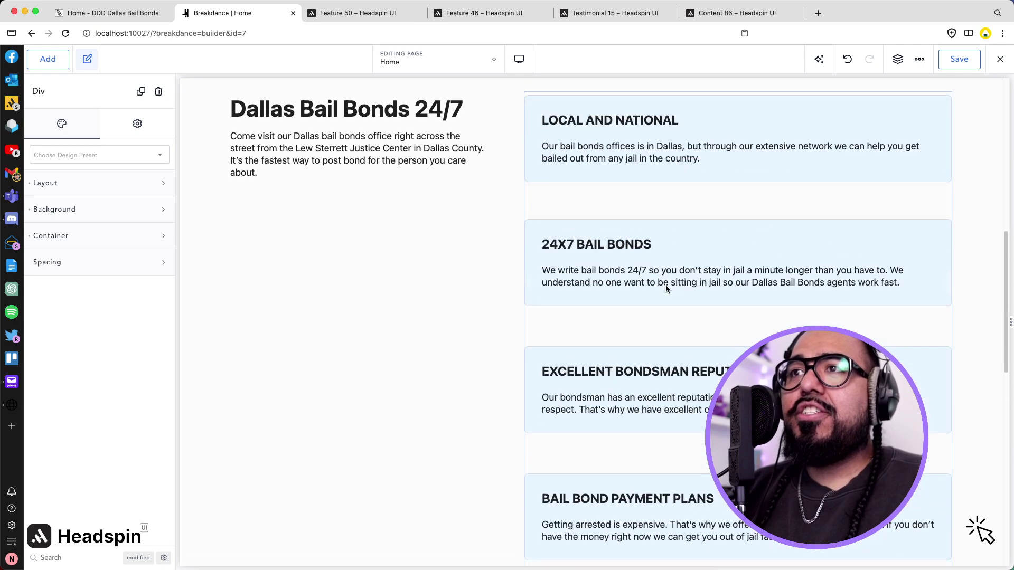
scroll(666, 289, down, 15)
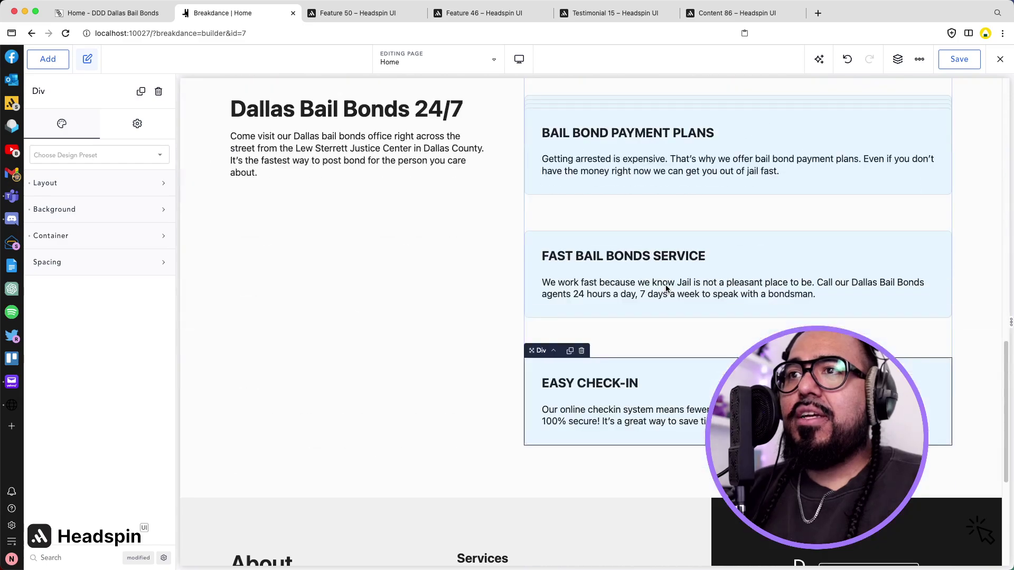
scroll(546, 167, down, 5)
scroll(546, 166, up, 15)
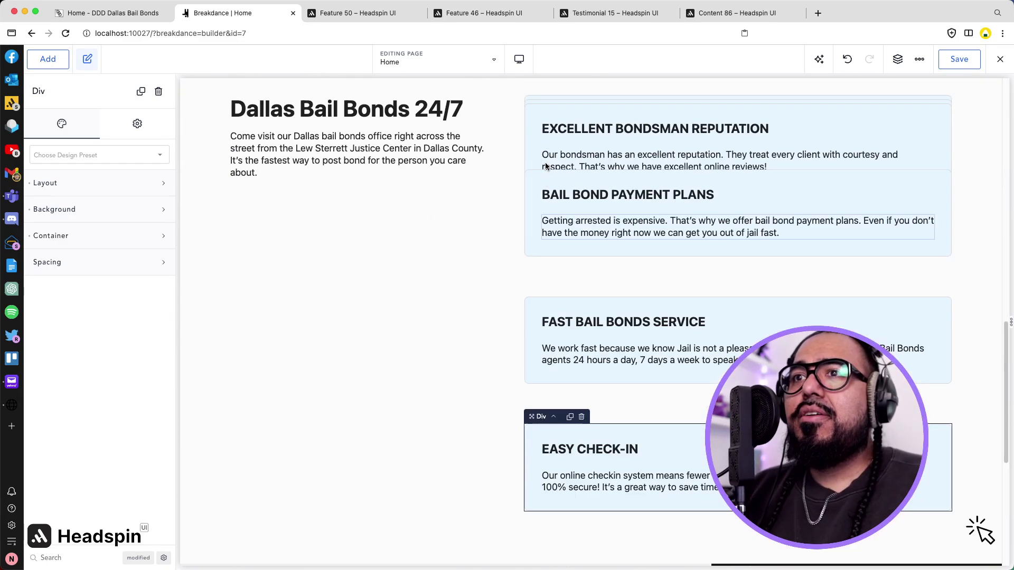
scroll(545, 166, down, 10)
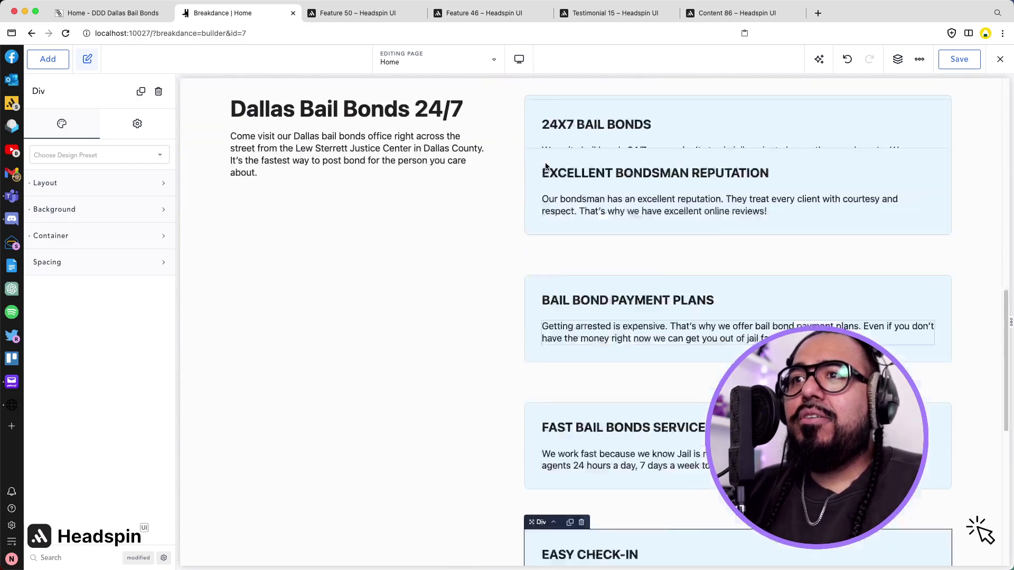
scroll(546, 166, down, 3)
scroll(546, 163, up, 1)
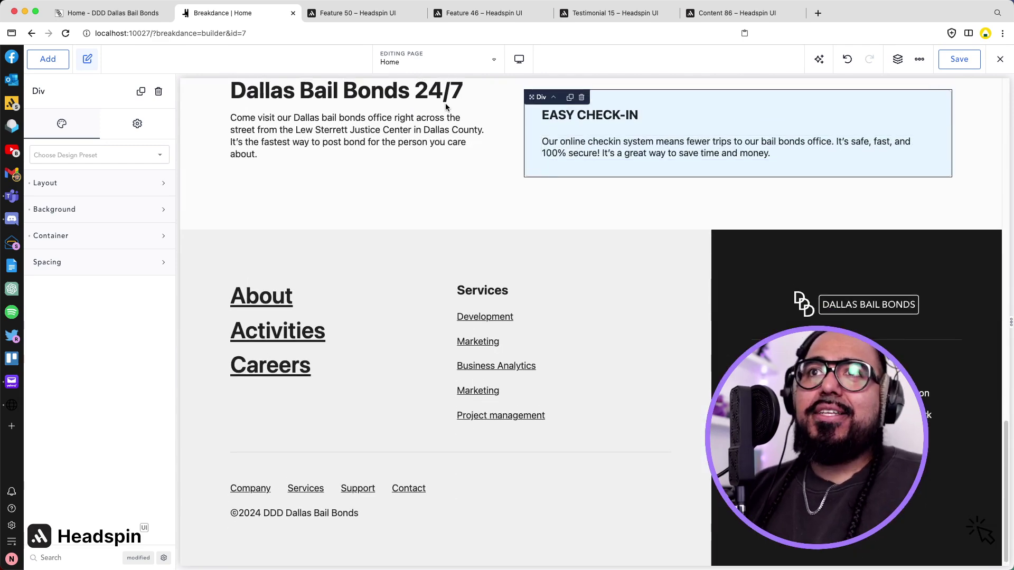
Close the Feature 50 wireframe and expand the first More Info in the live site's bail bonds FAQ.
click(410, 14)
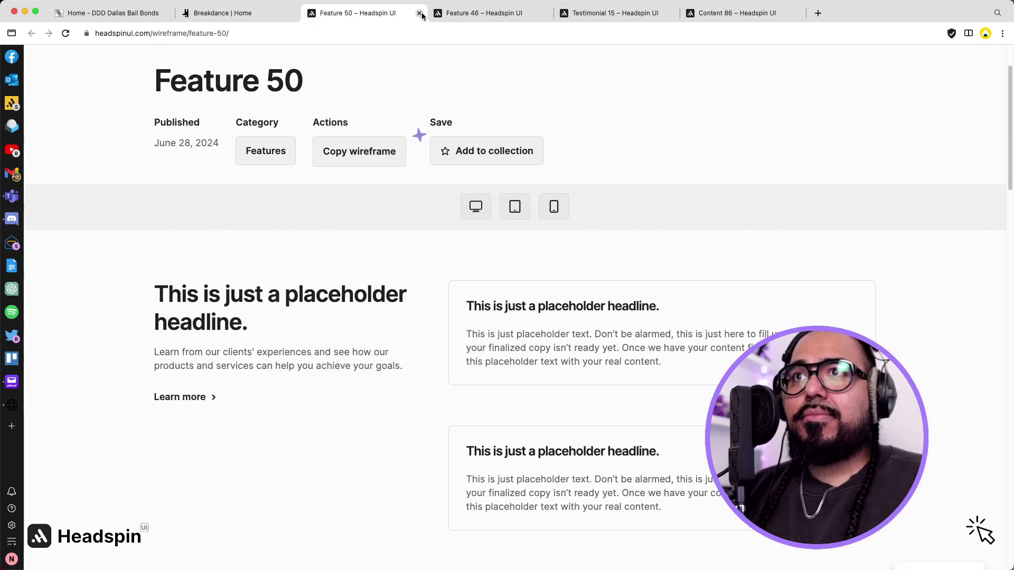
click(420, 13)
click(111, 13)
scroll(236, 167, down, 10)
scroll(236, 167, up, 5)
scroll(236, 167, down, 1)
scroll(344, 258, down, 1)
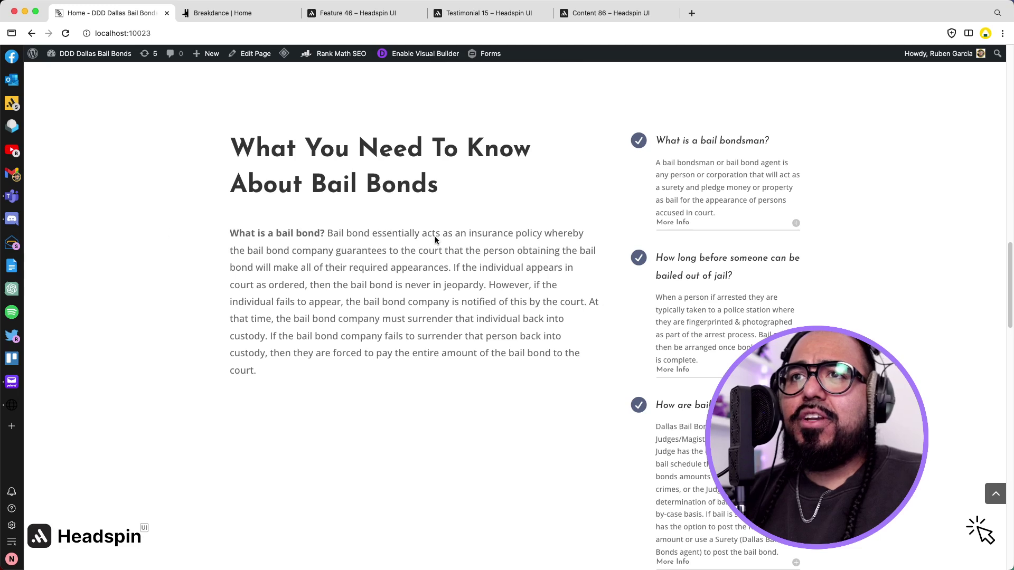
scroll(702, 210, down, 3)
click(796, 118)
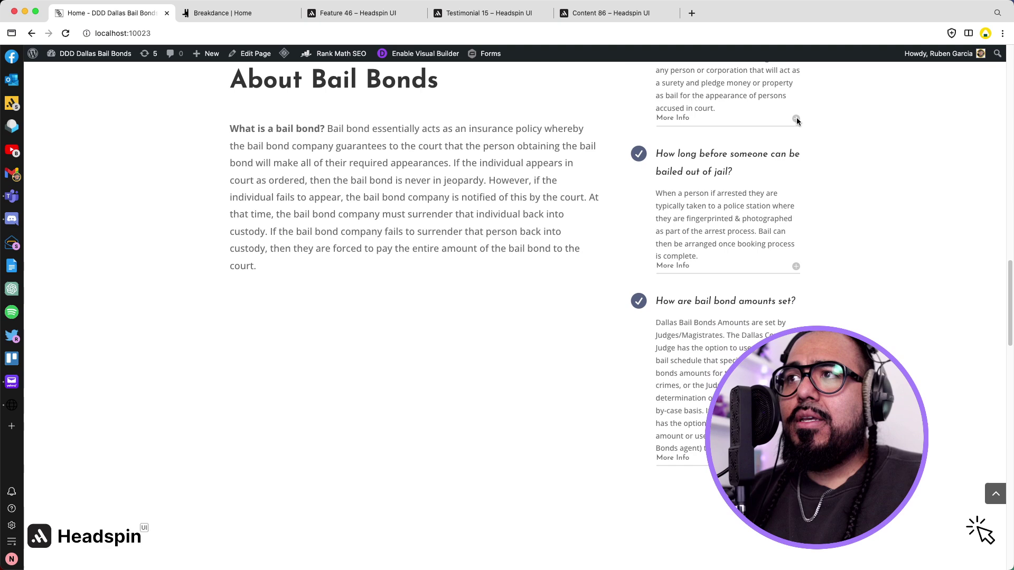
scroll(700, 225, up, 3)
scroll(701, 223, up, 2)
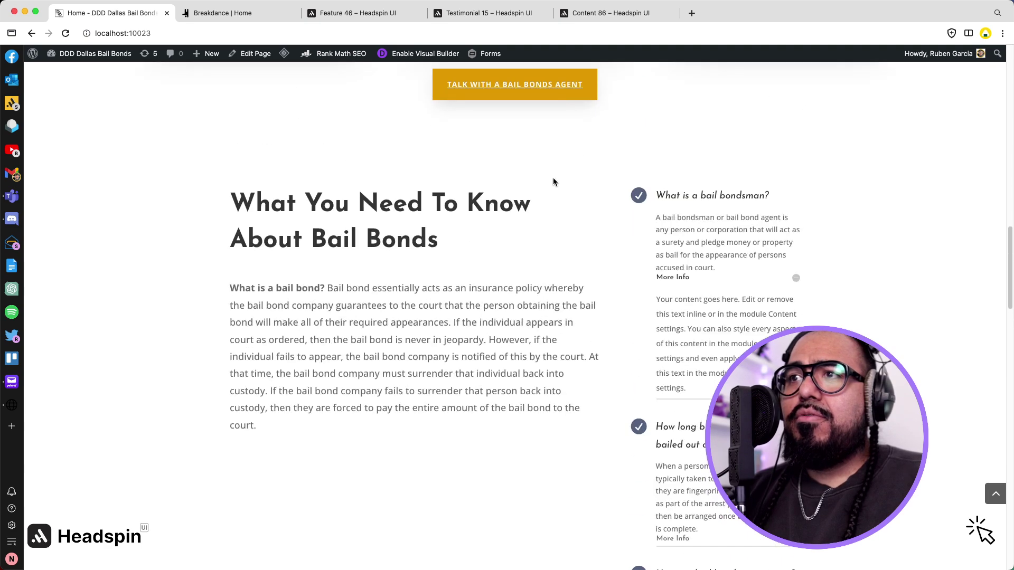
click(251, 14)
Copy the Feature 46 wireframe from Headspin UI.
click(343, 14)
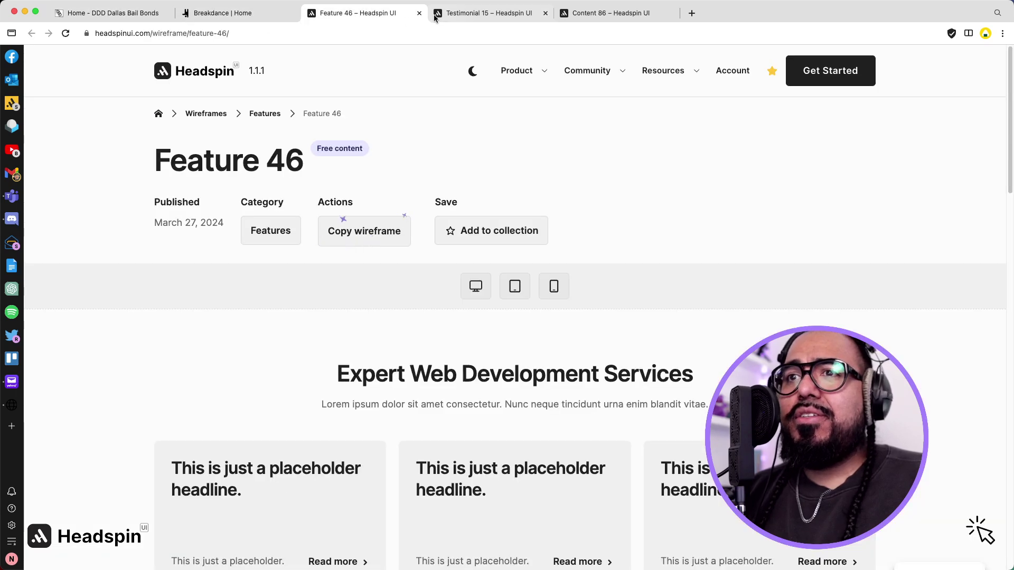
click(460, 16)
click(359, 13)
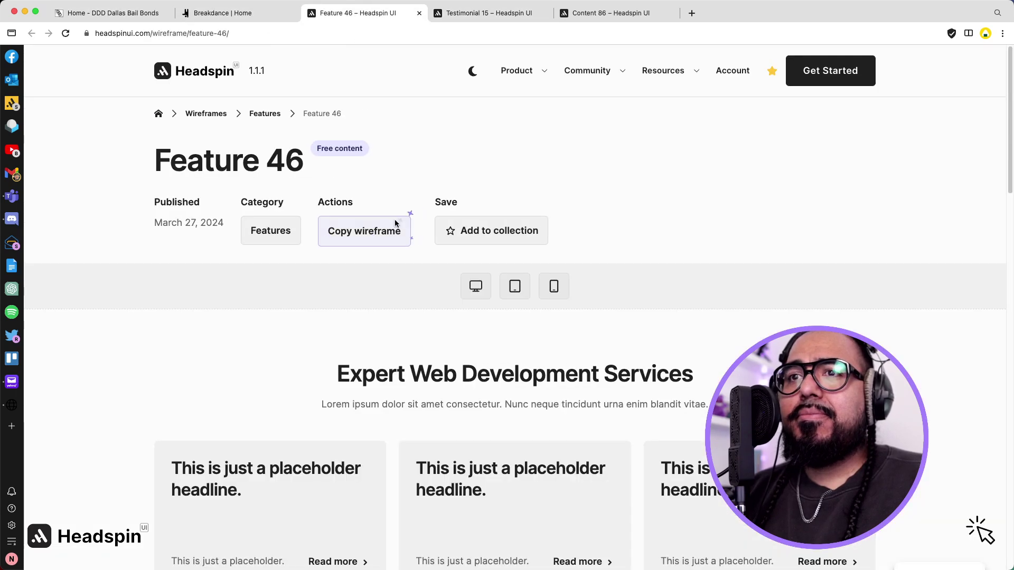
scroll(395, 224, down, 3)
scroll(395, 219, up, 2)
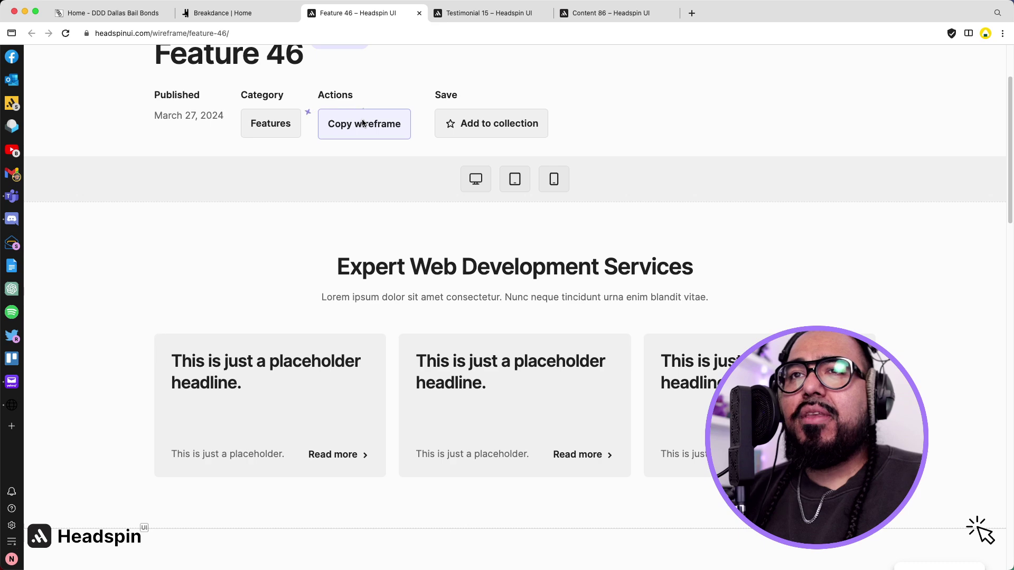
click(362, 127)
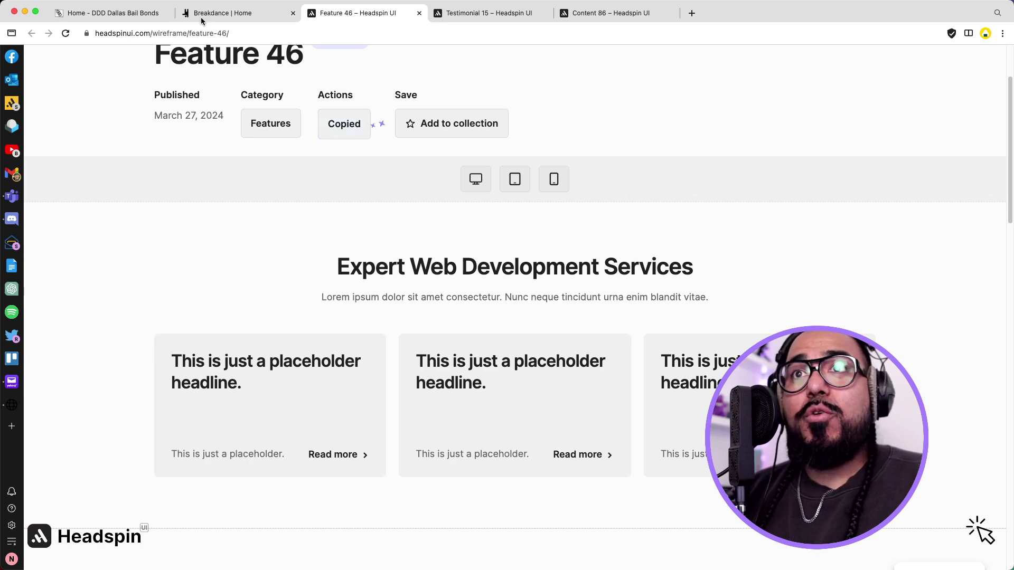
Paste the Feature 46 section into the Breakdance home page below the Easy Check-In block.
click(114, 14)
click(222, 13)
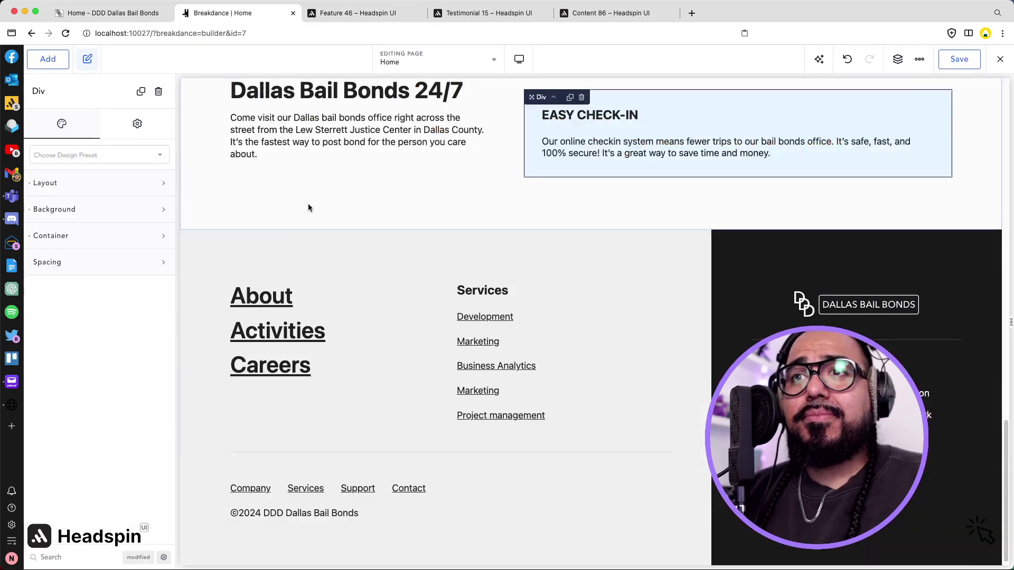
click(227, 214)
key(super+v)
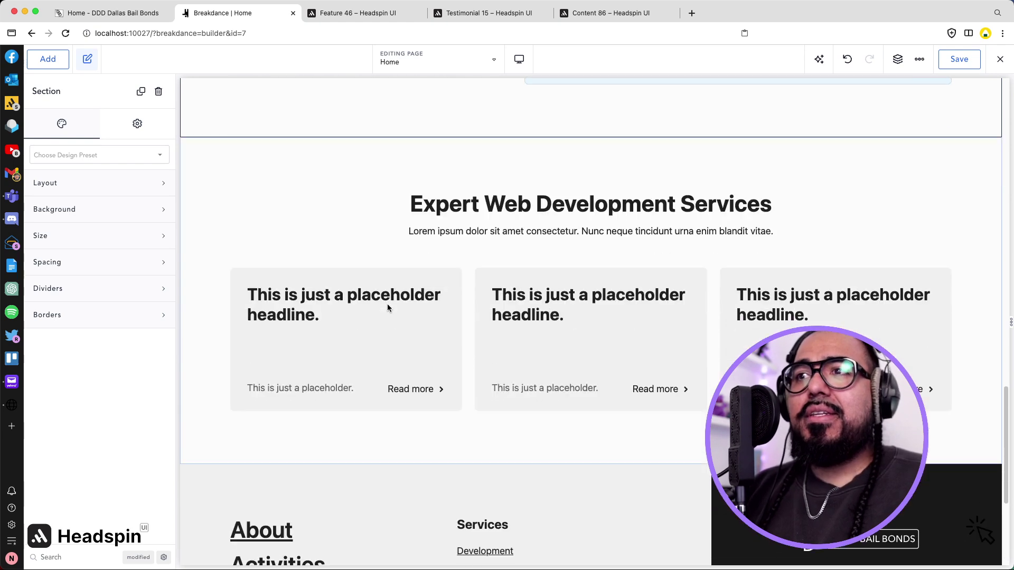
click(120, 16)
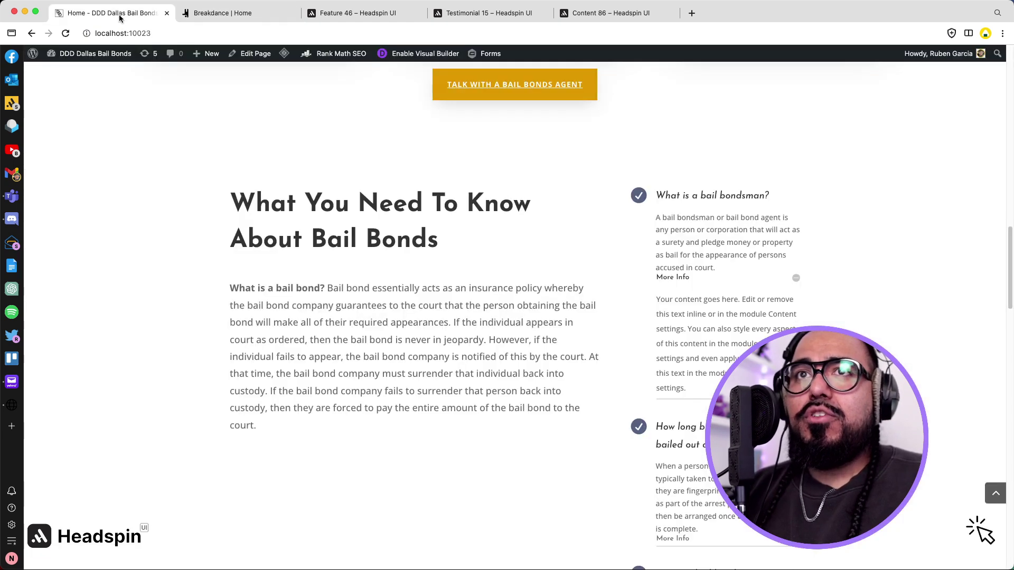
Replace the section heading with 'What You Need To Know About Bail Bonds'.
triple_click(350, 223)
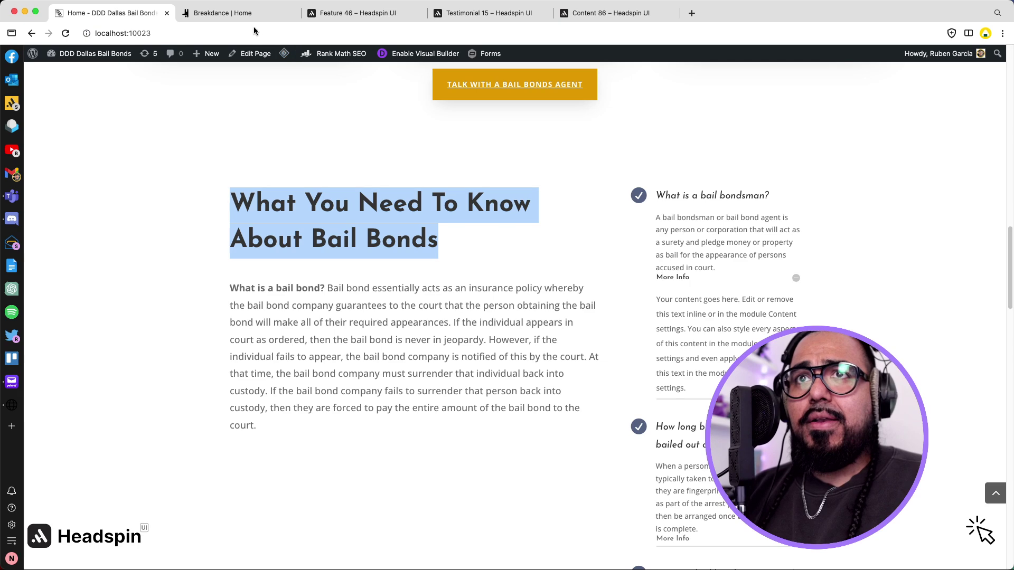
click(222, 13)
triple_click(495, 227)
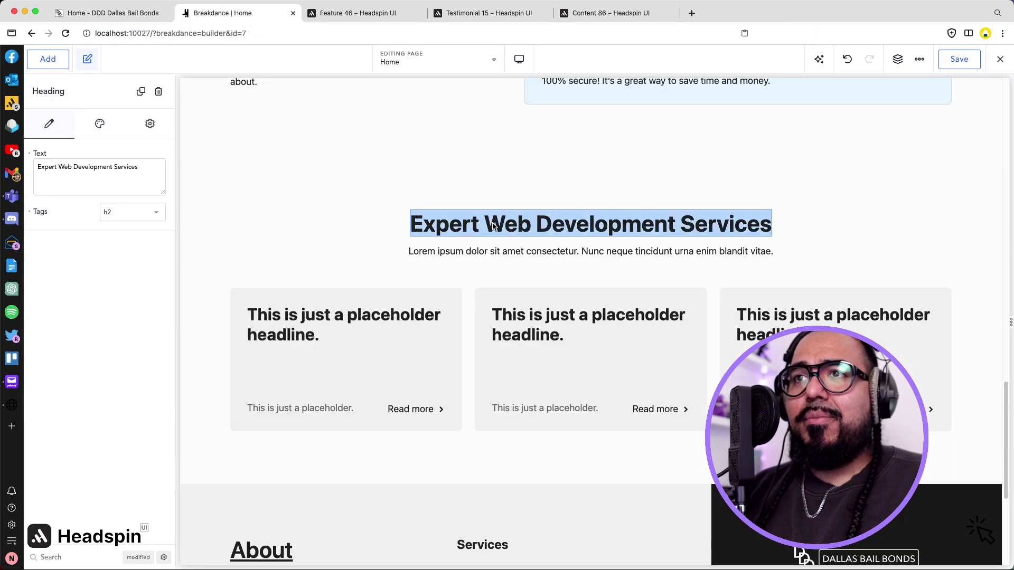
key(super+v)
Replace the Lorem ipsum text with the site's 'What is a bail bond?' paragraph.
click(98, 13)
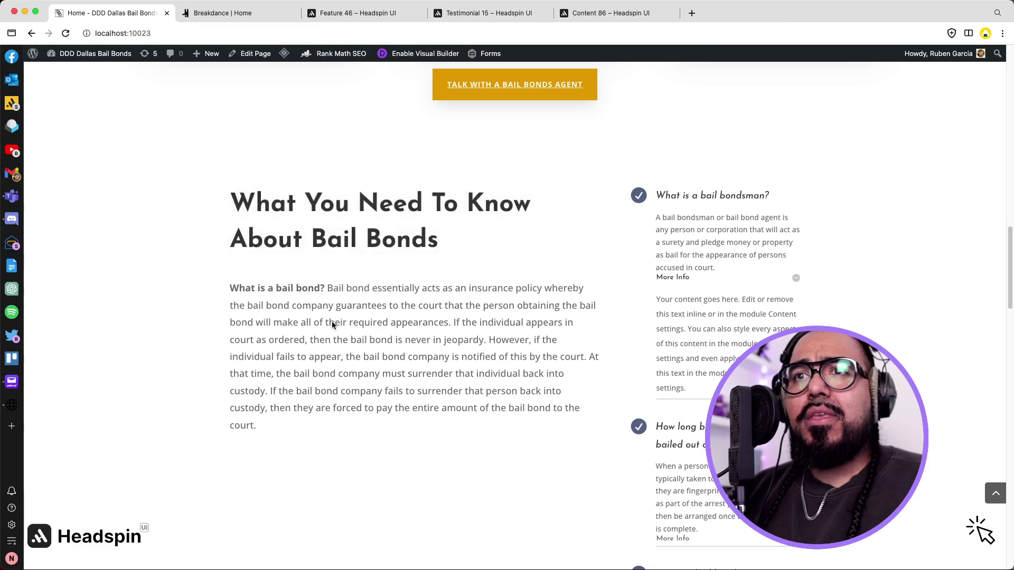
triple_click(332, 322)
key(super+c)
click(222, 12)
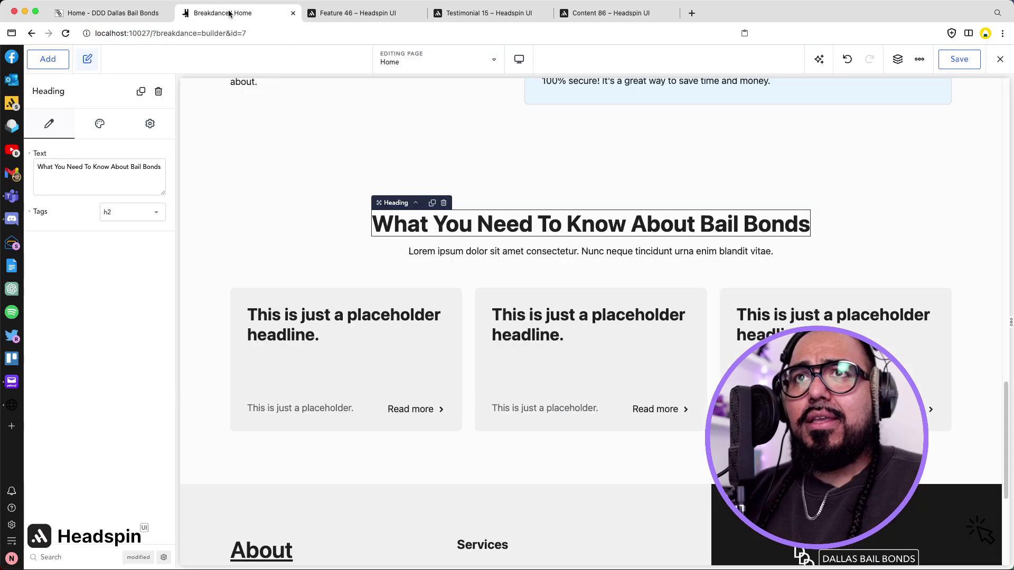
click(502, 253)
triple_click(502, 253)
key(super+v)
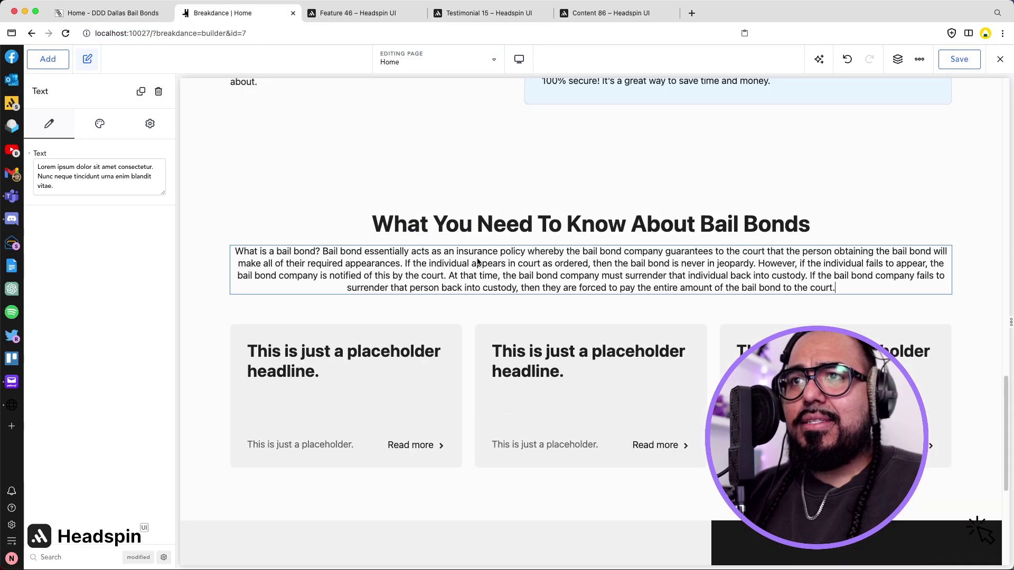
click(204, 244)
Set the paragraph's Text Size Width to 817 px.
click(254, 250)
click(100, 124)
click(81, 184)
drag(102, 213, 118, 220)
click(273, 246)
Put 'What is a bail bond?' on its own line and make it bold.
click(475, 273)
double_click(465, 258)
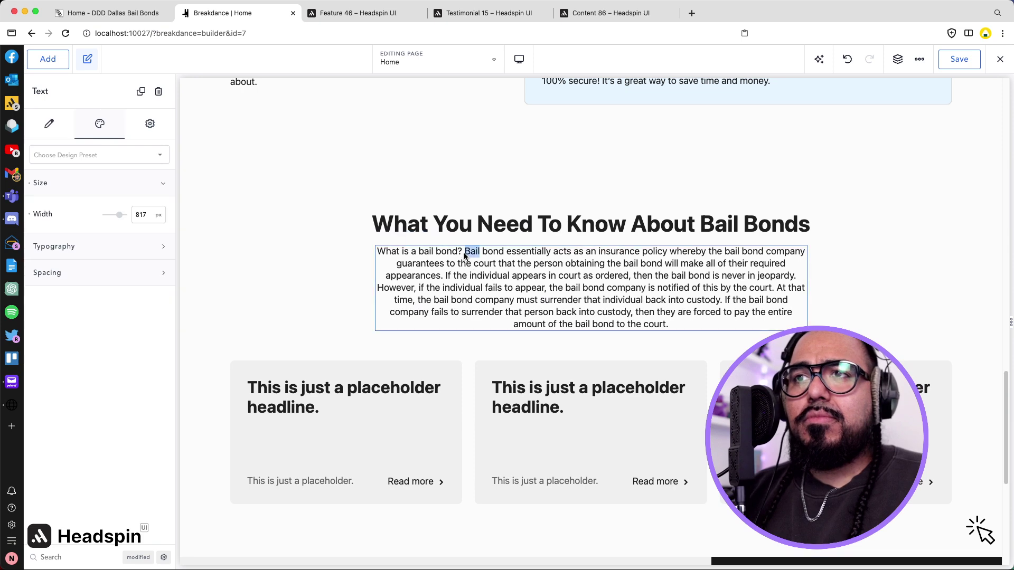
key(Return)
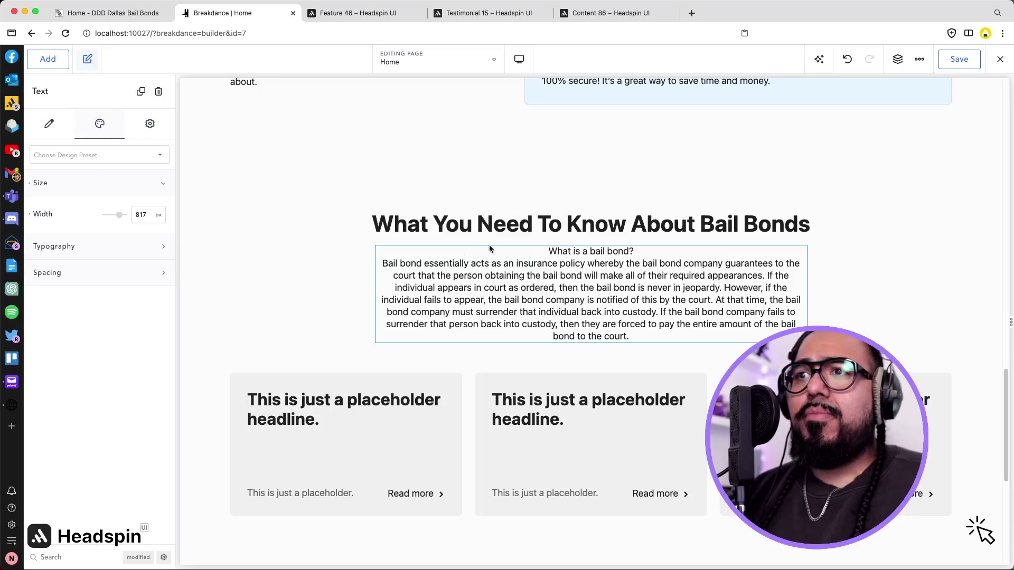
triple_click(584, 250)
key(super+b)
click(803, 286)
scroll(825, 273, down, 2)
click(838, 262)
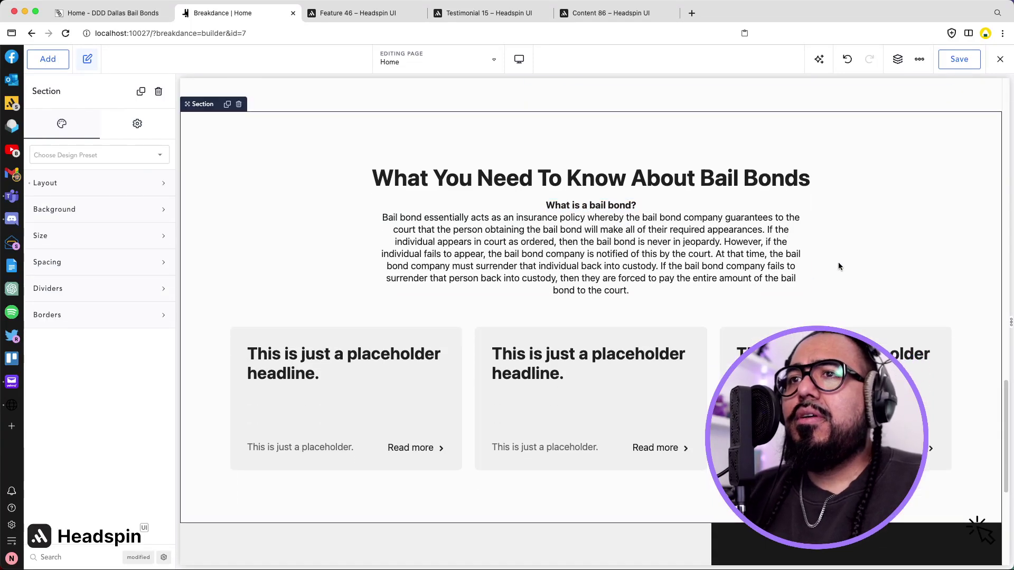
Head the first card 'What is a bail bondsman?' using the live site's question.
click(330, 15)
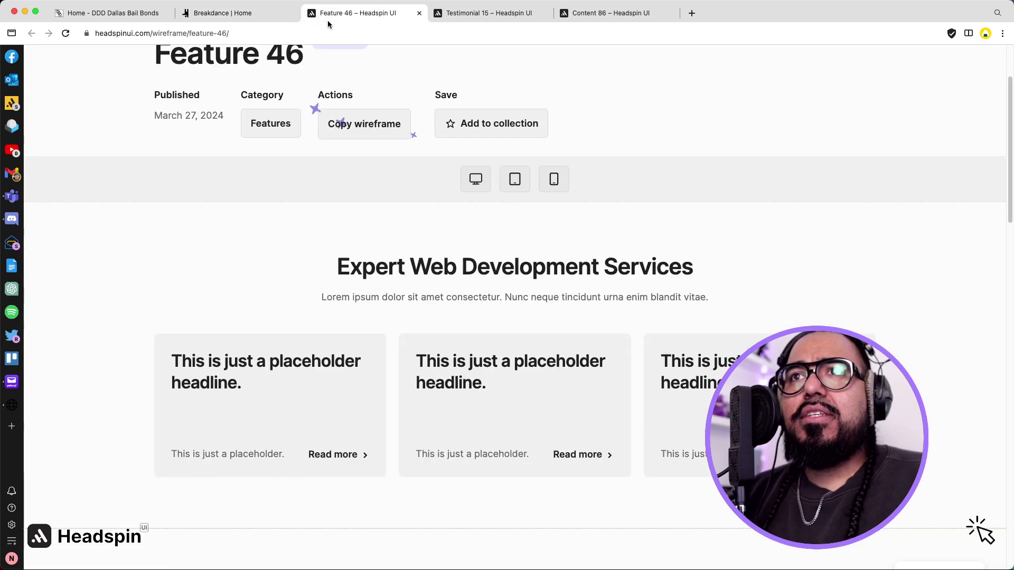
click(112, 13)
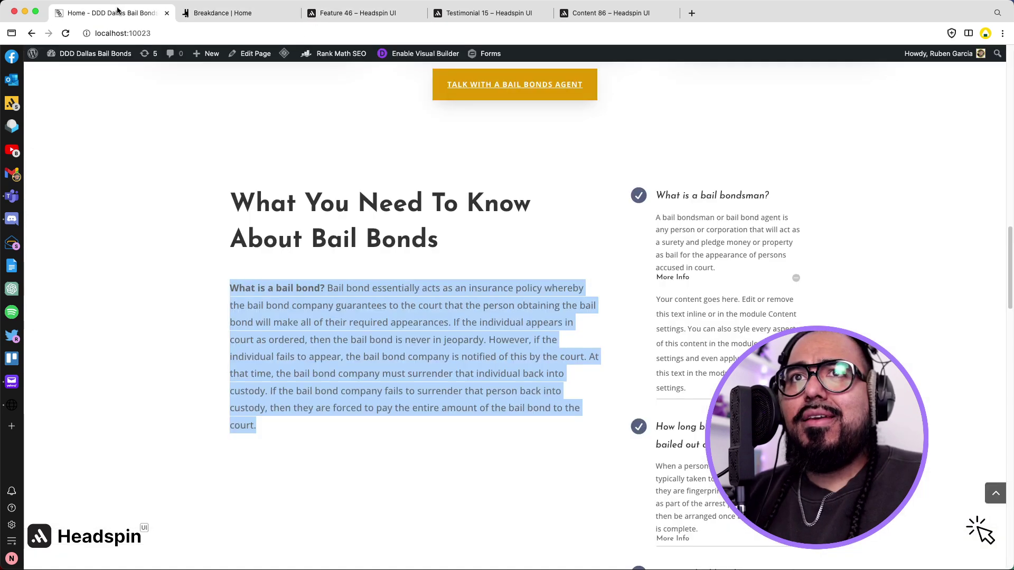
scroll(302, 125, down, 1)
drag(658, 168, 769, 168)
key(super+c)
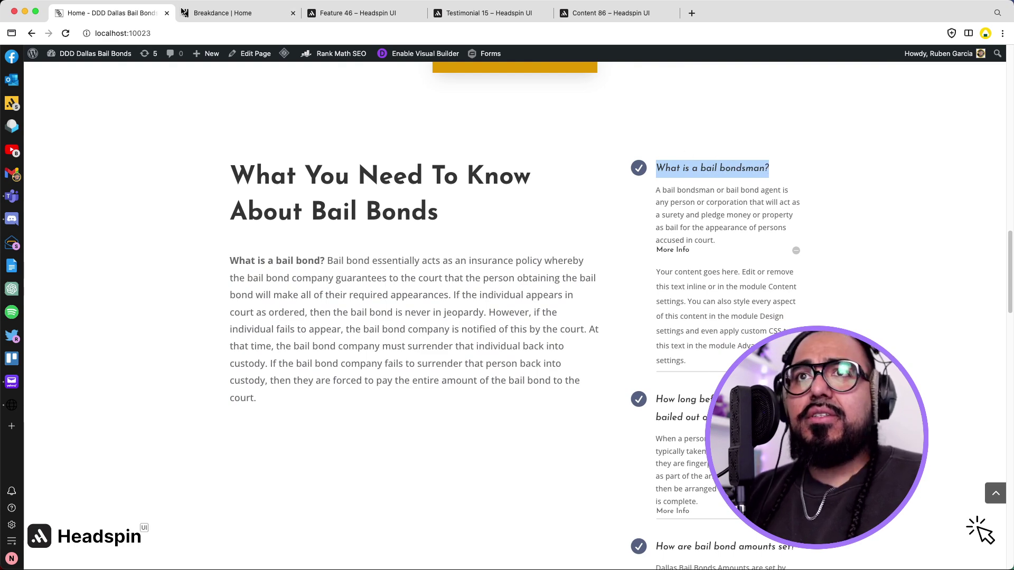
click(211, 20)
click(305, 380)
click(301, 350)
double_click(301, 350)
key(super+v)
Head the second card 'How long before someone can be bailed out of jail?'.
click(102, 14)
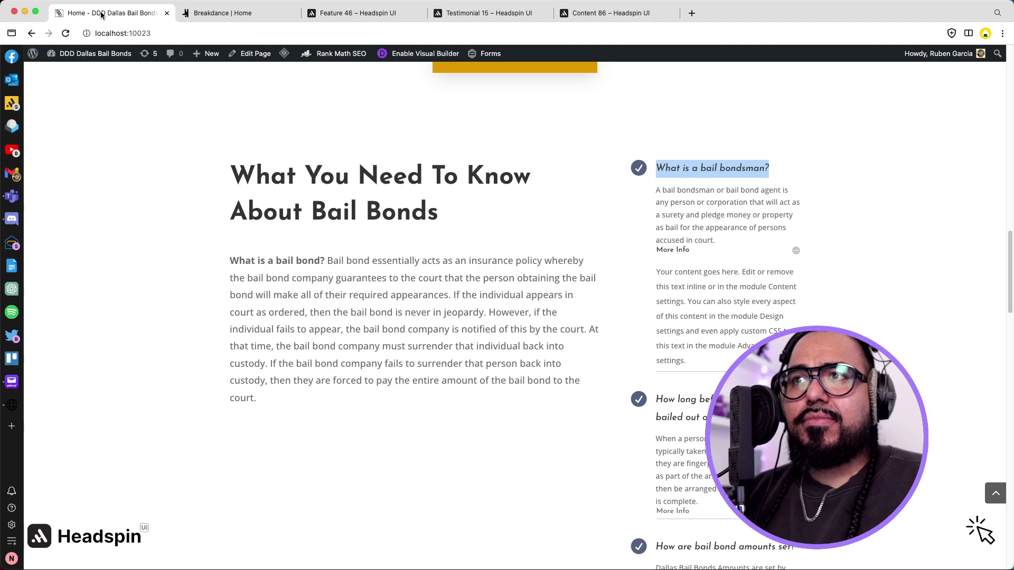
drag(656, 402, 750, 419)
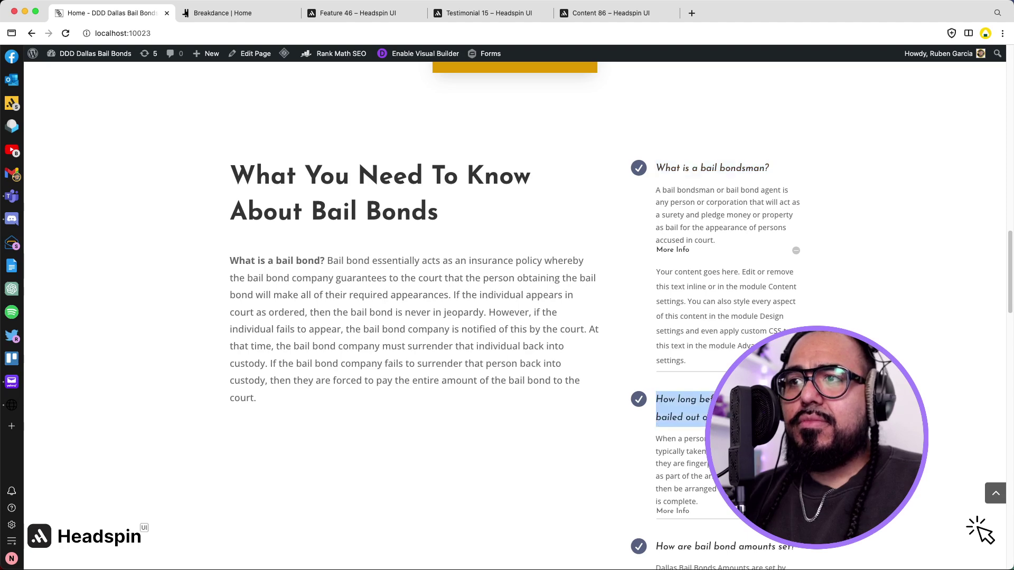
click(243, 13)
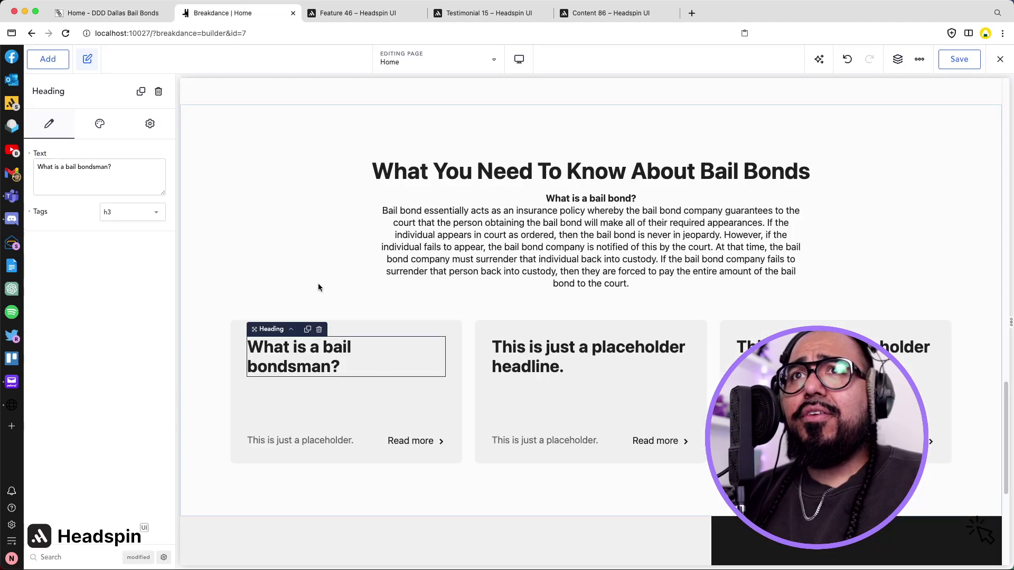
triple_click(528, 356)
text(How long before someone can be bailed out of jail?)
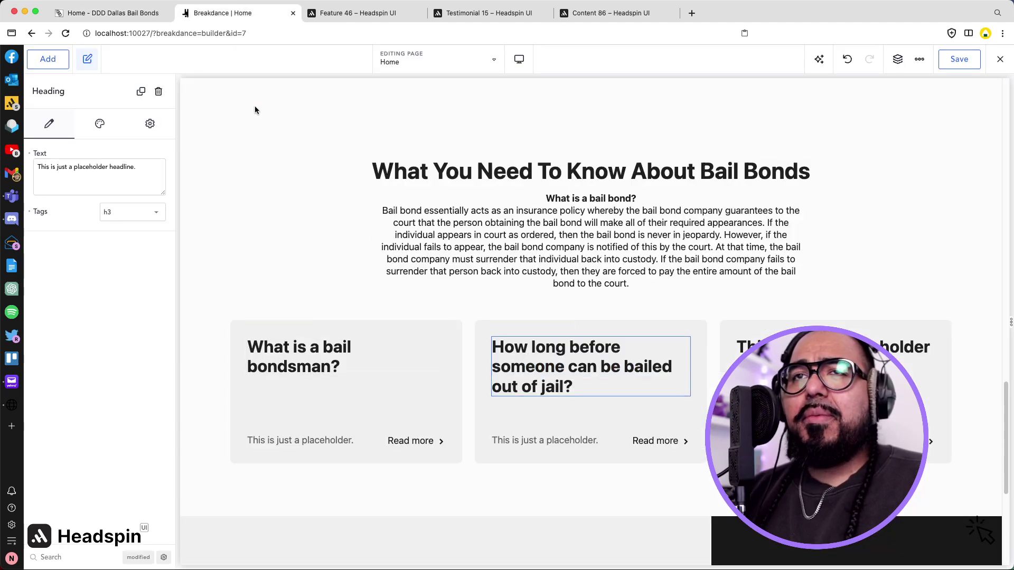
Head the third card with the copied question 'How are bail bond amounts set?'.
click(324, 14)
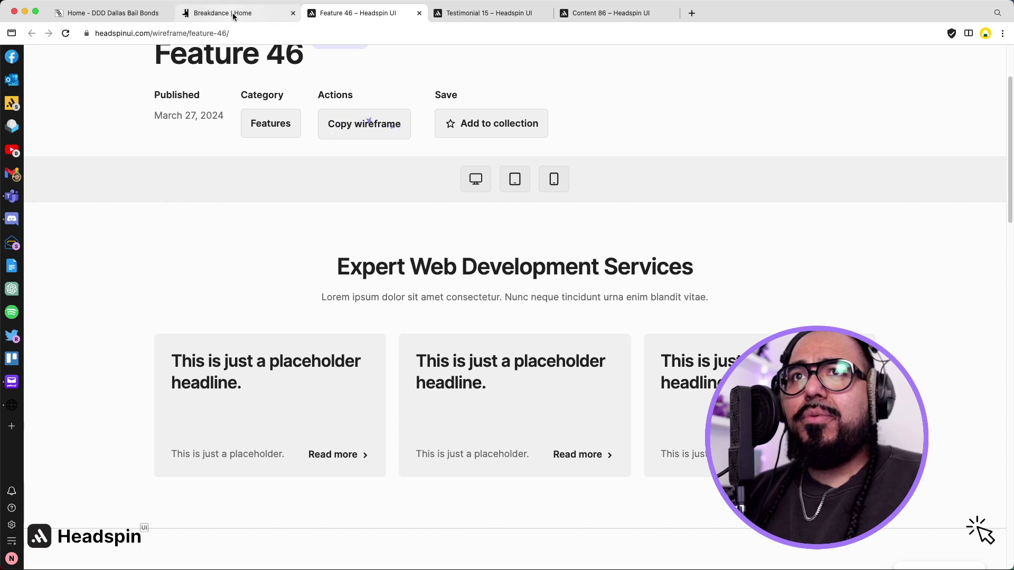
click(232, 13)
click(127, 15)
scroll(700, 459, down, 5)
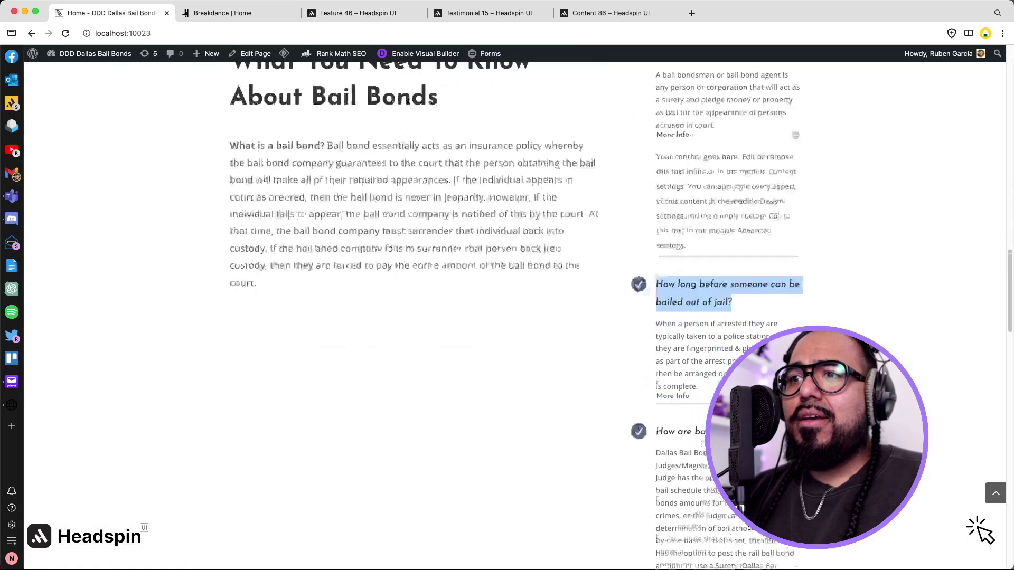
drag(659, 348, 792, 494)
key(super+c)
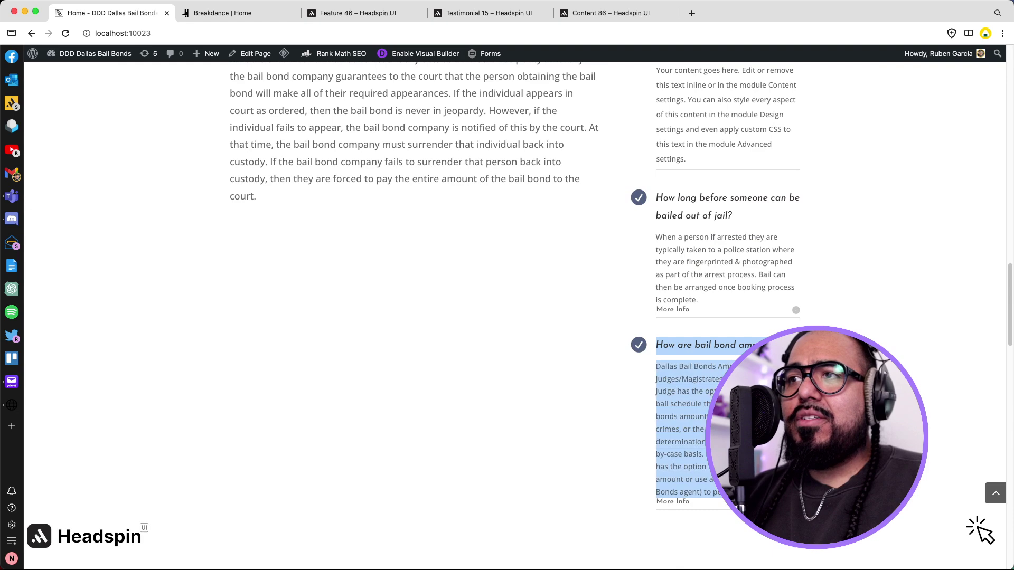
click(792, 494)
drag(792, 348, 654, 343)
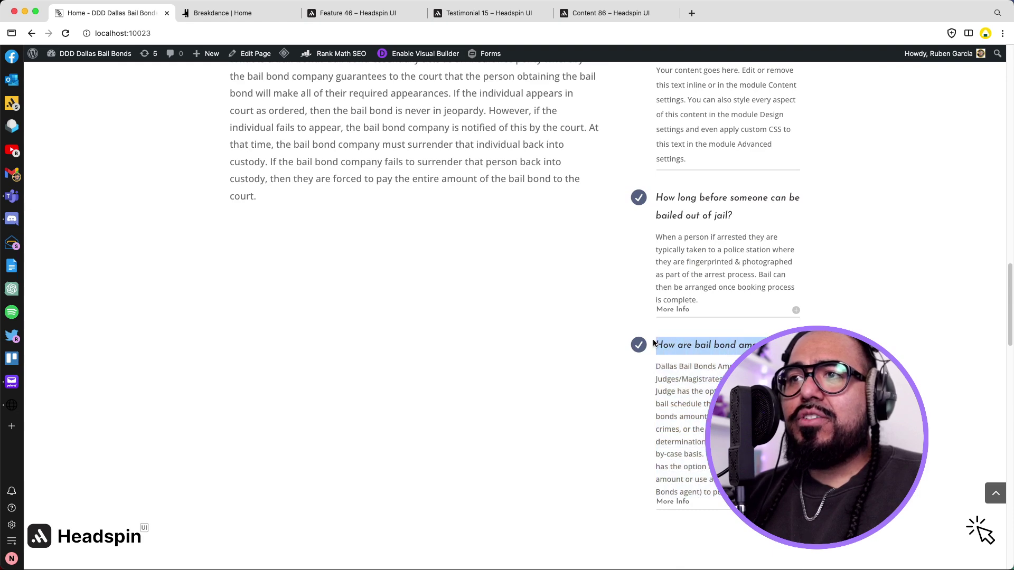
click(222, 12)
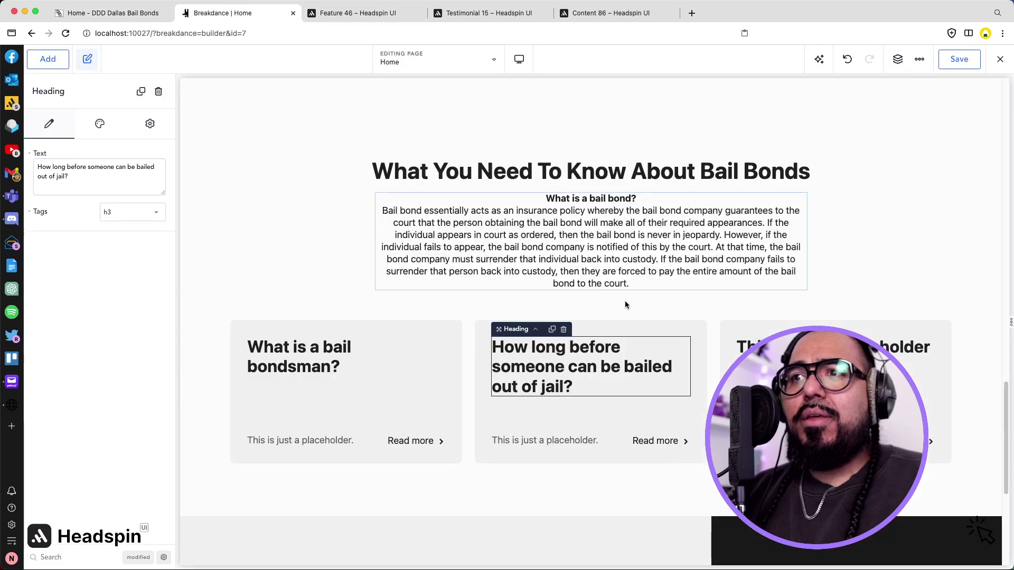
triple_click(824, 354)
key(super+v)
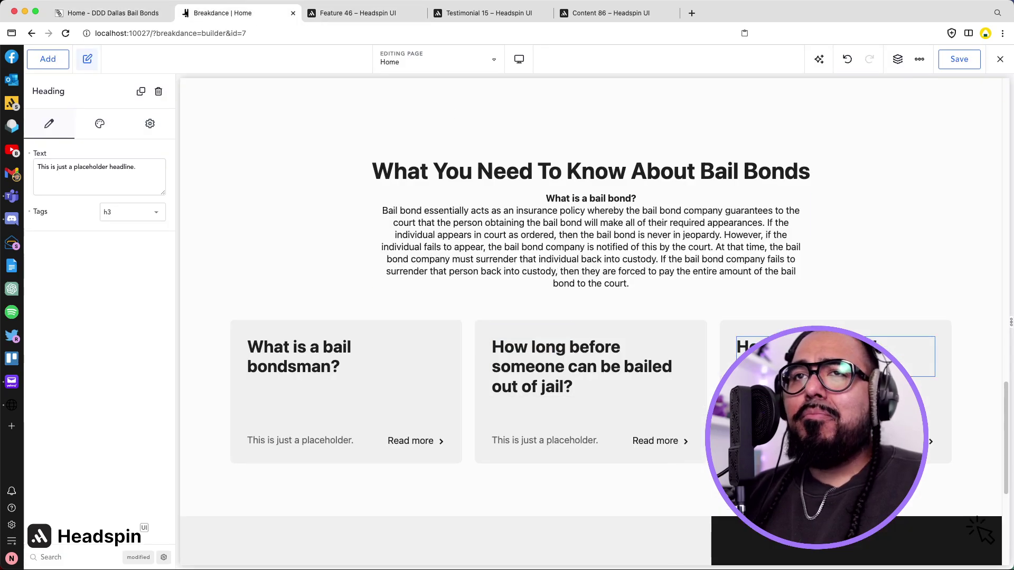
click(343, 14)
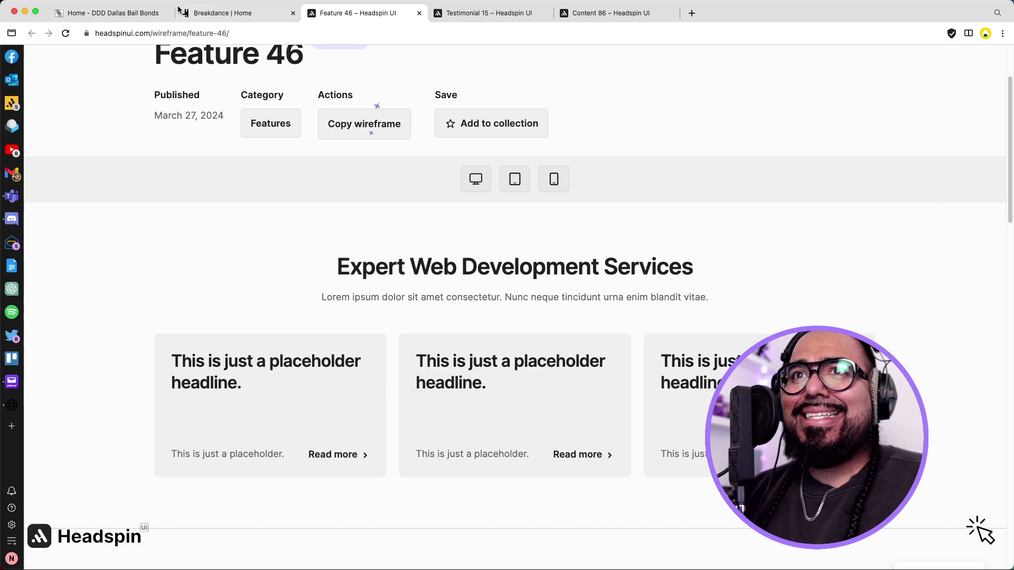
click(97, 12)
Copy the bail bondsman answer from the live site into the first FAQ card's text.
scroll(623, 223, up, 1)
scroll(622, 220, up, 3)
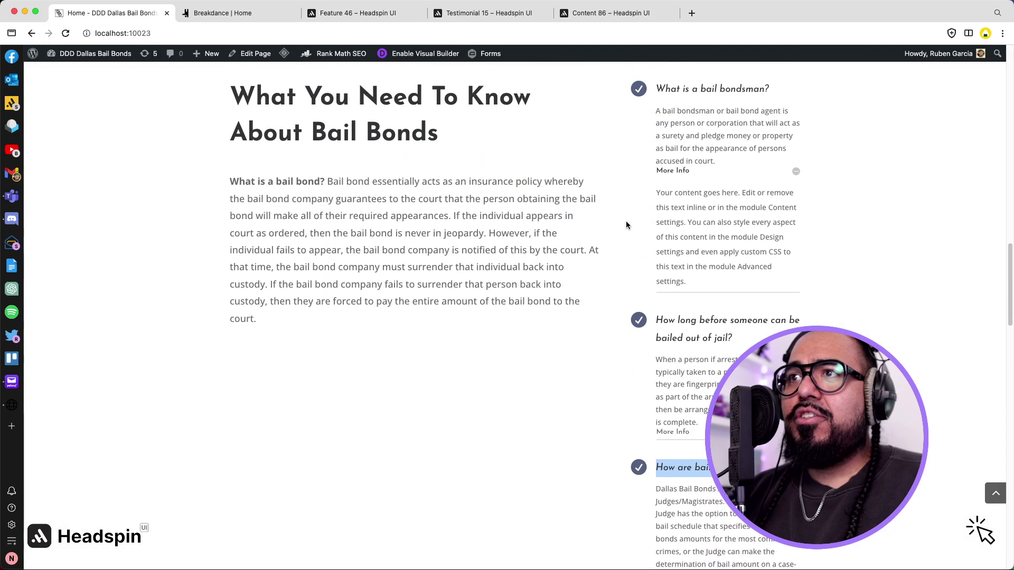
drag(656, 136, 728, 183)
key(super+c)
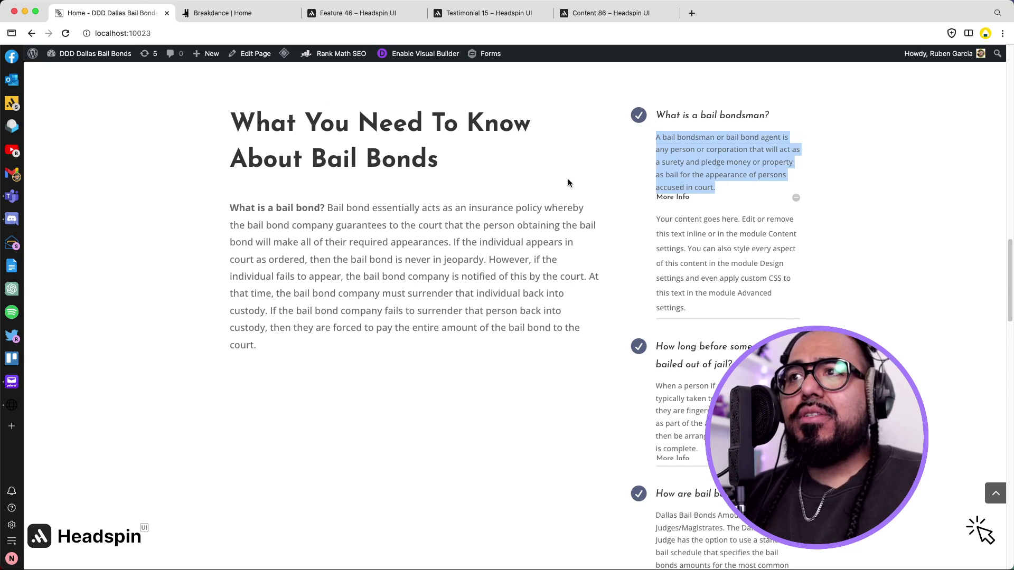
drag(657, 218, 776, 287)
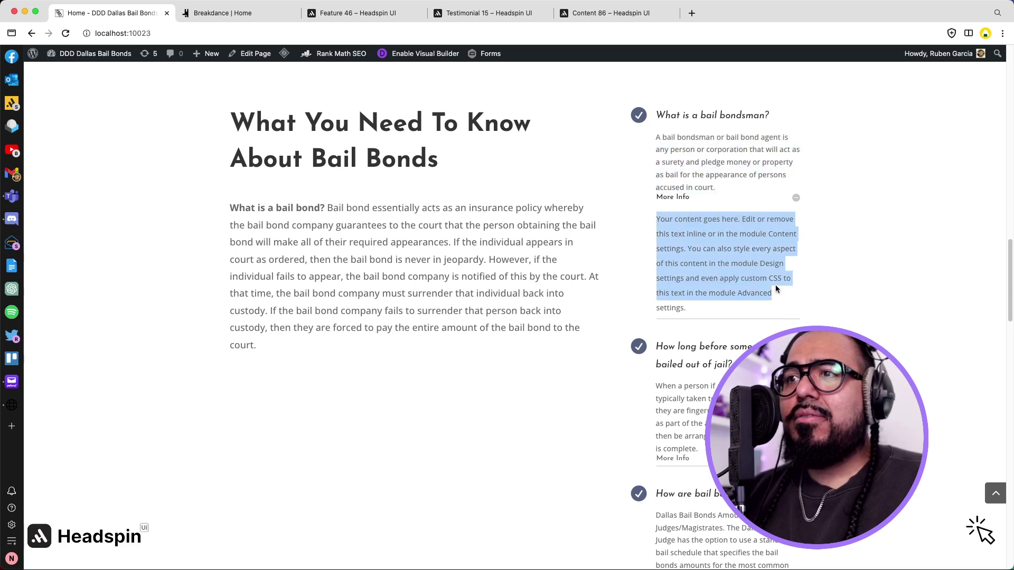
click(787, 459)
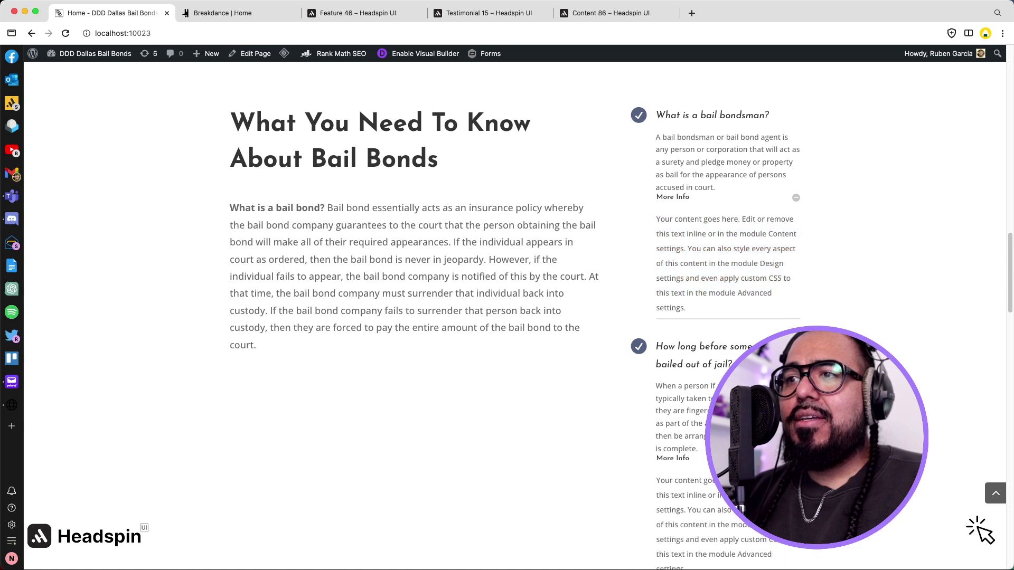
scroll(663, 449, down, 3)
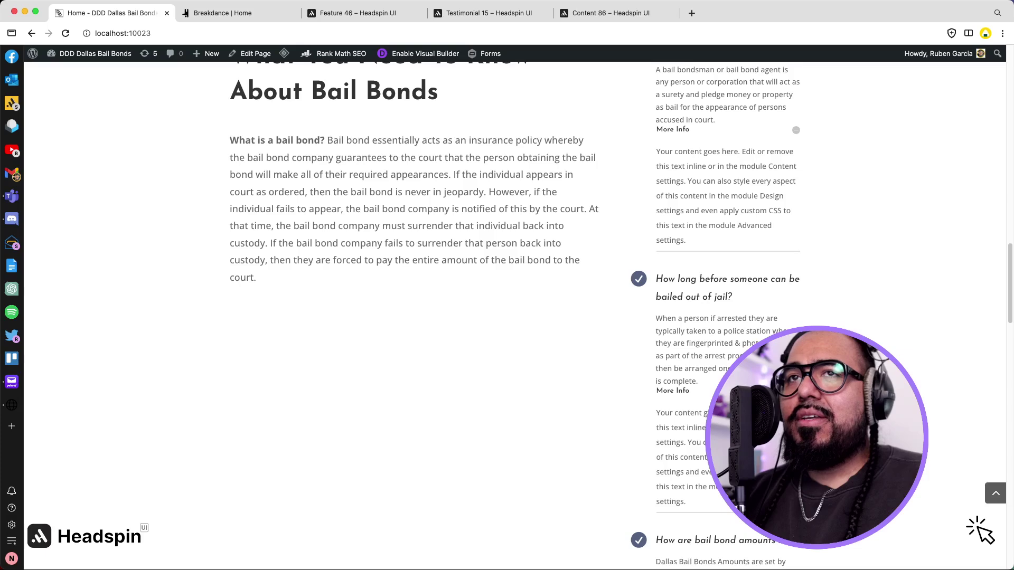
scroll(662, 449, up, 1)
click(238, 13)
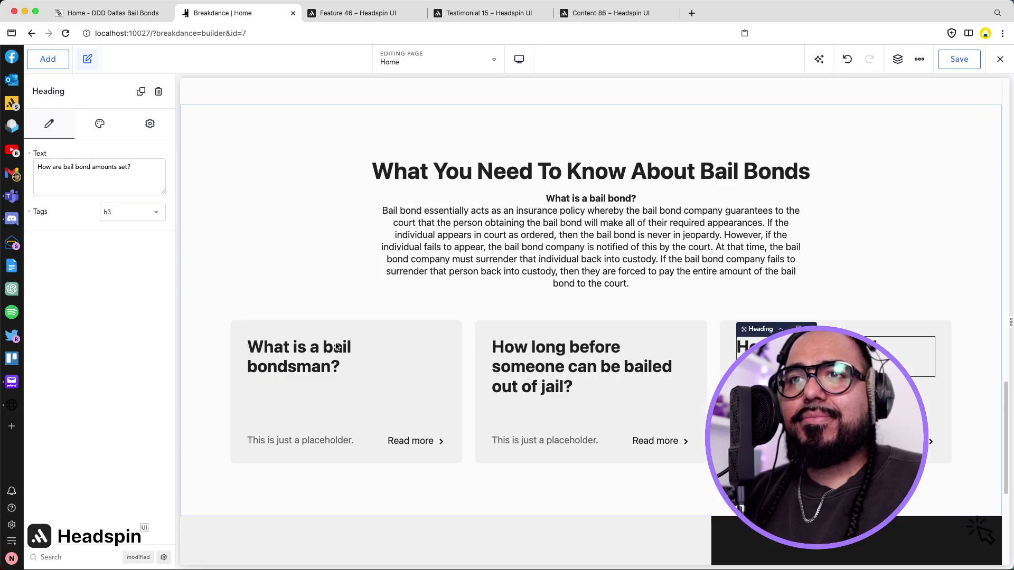
double_click(288, 441)
triple_click(288, 441)
key(super+v)
Delete the Read more buttons from all three FAQ cards.
click(418, 477)
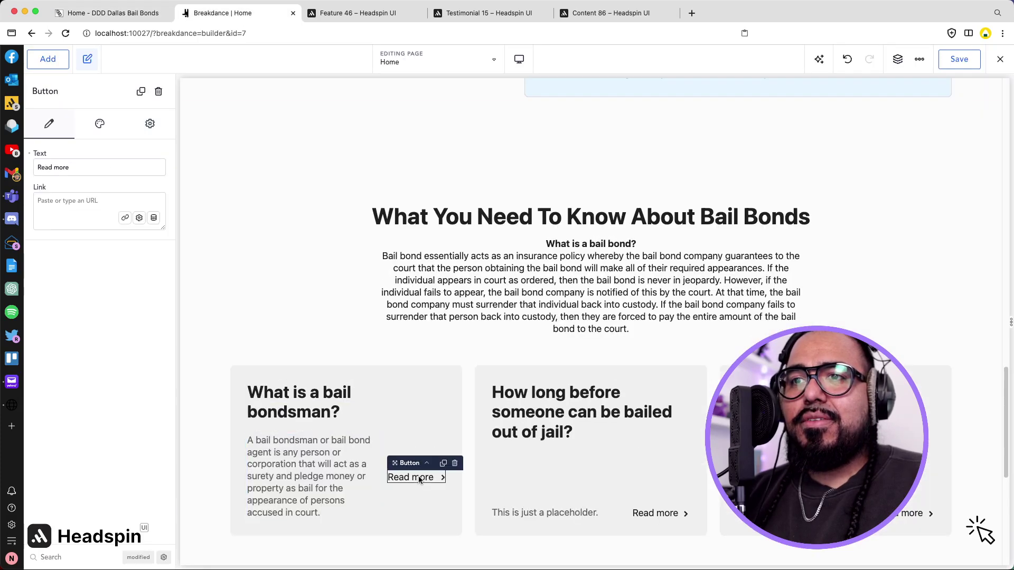
click(454, 463)
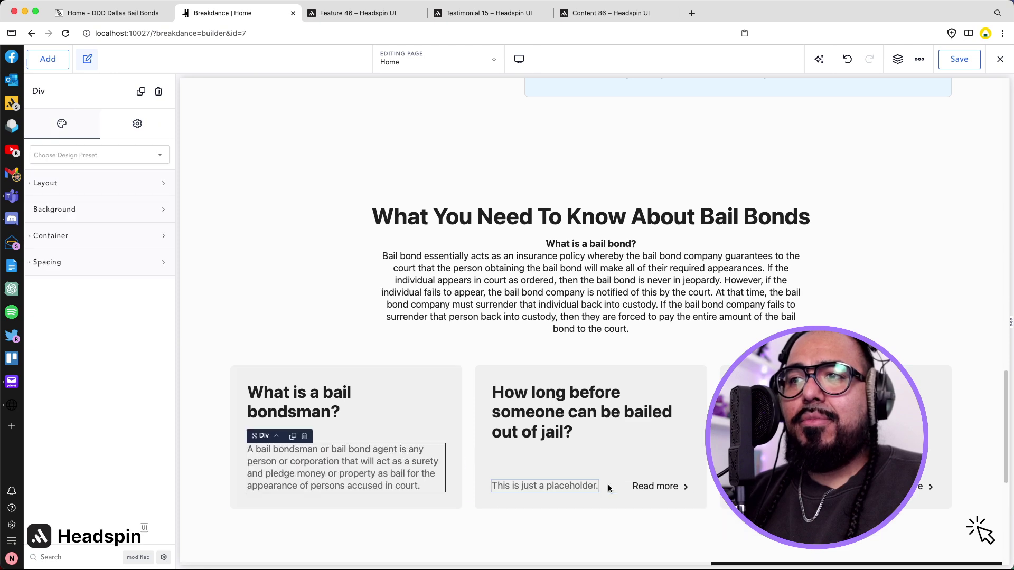
click(658, 487)
click(701, 476)
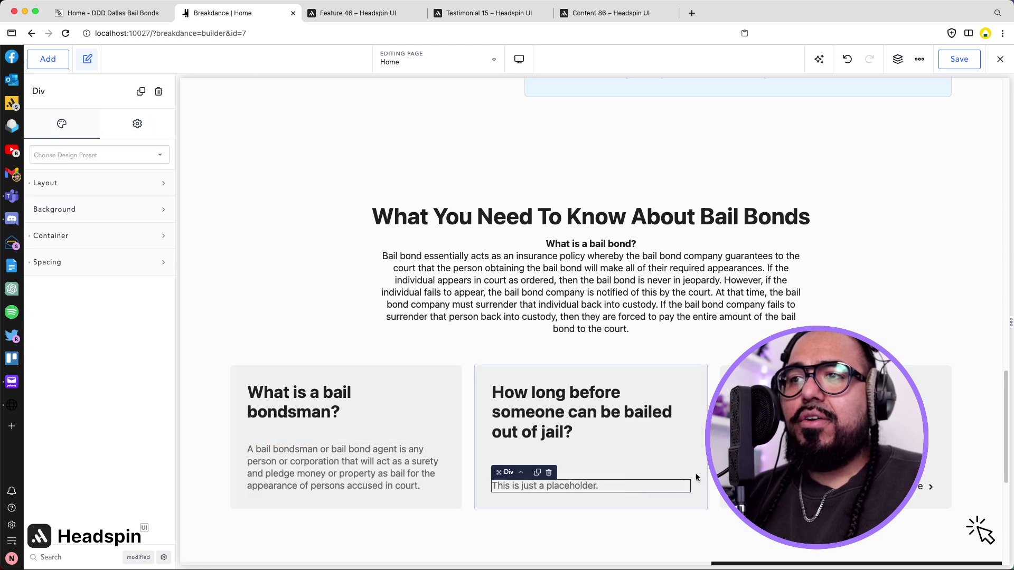
click(924, 487)
click(943, 473)
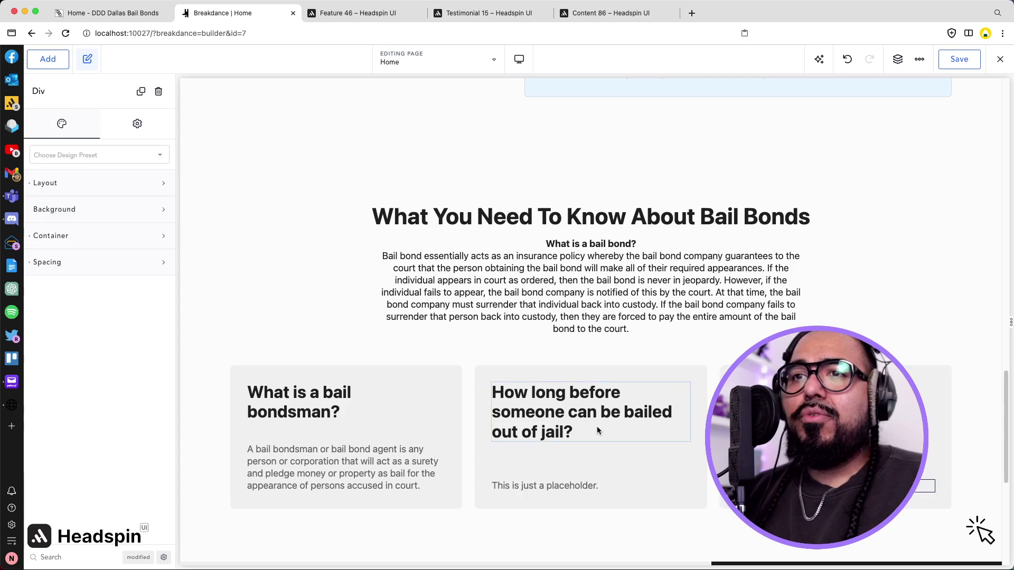
click(338, 15)
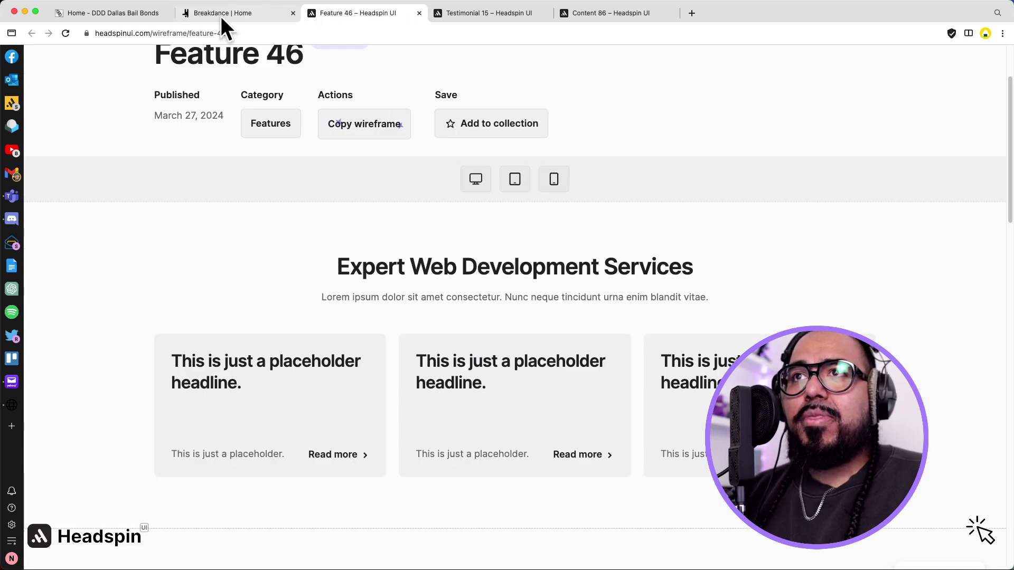
Replace the second card's placeholder with the live site's answer about getting bailed out.
click(106, 13)
scroll(561, 226, down, 2)
scroll(561, 226, up, 3)
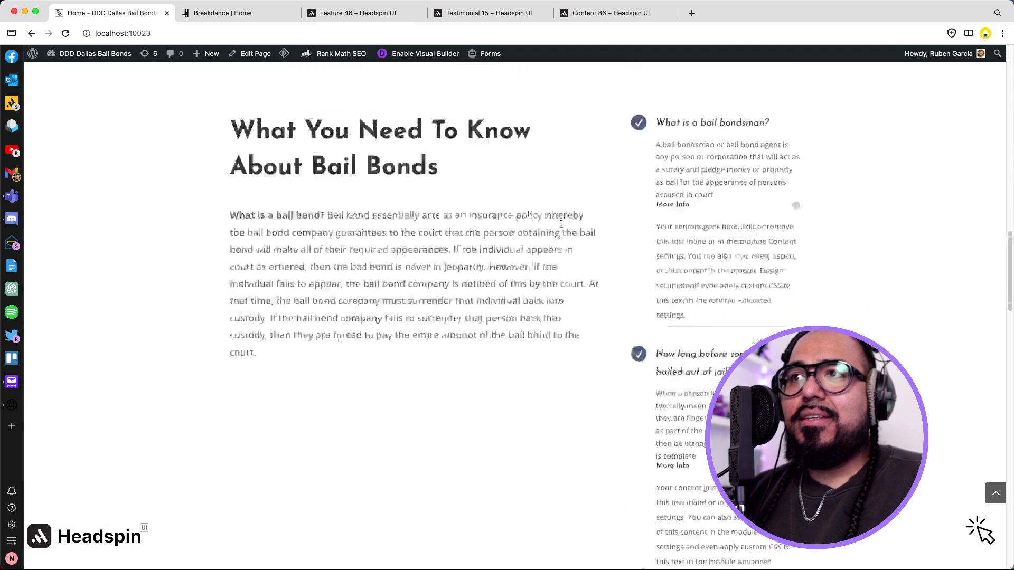
scroll(689, 222, down, 4)
triple_click(686, 194)
key(ctrl+c)
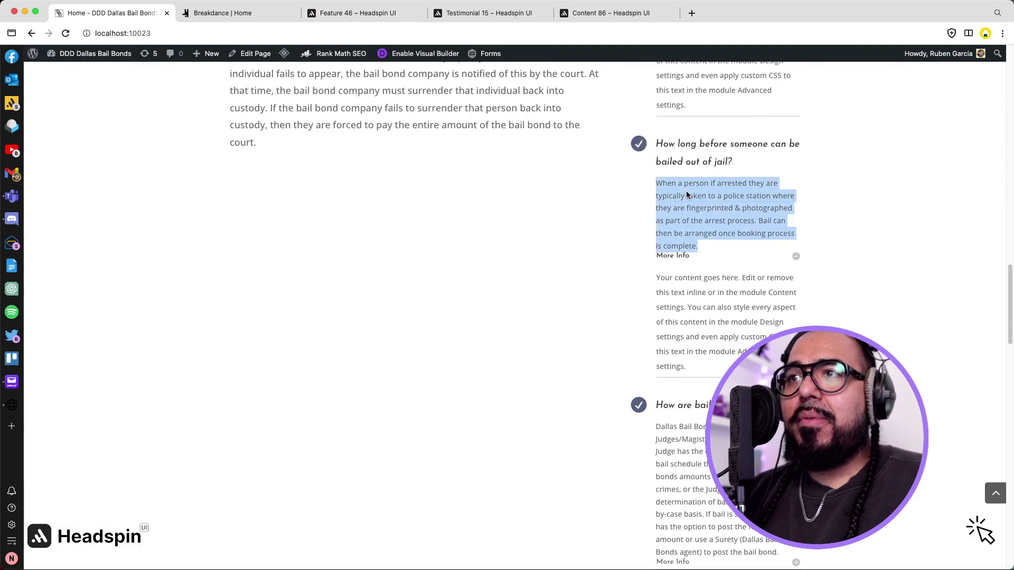
key(ctrl+Tab)
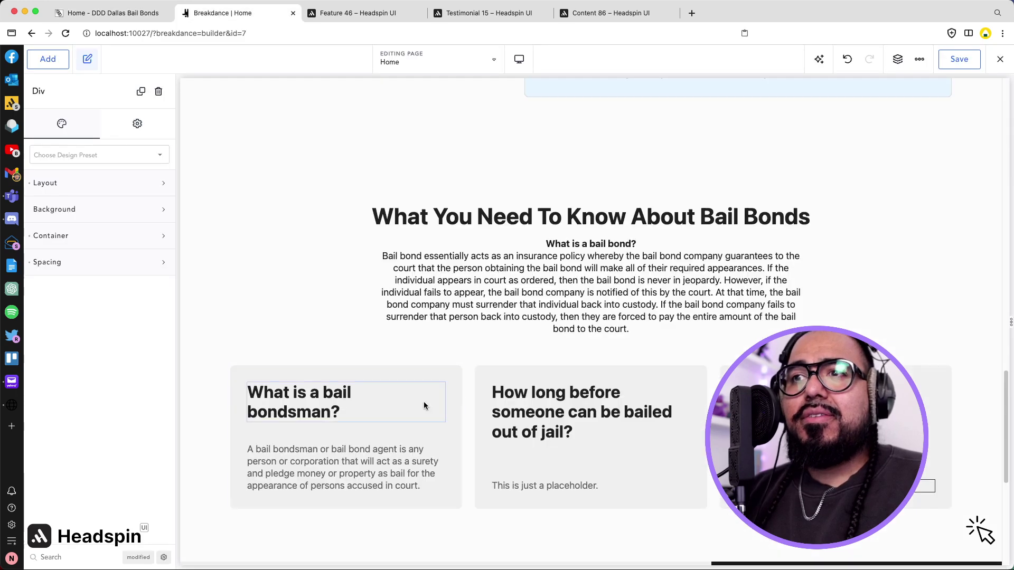
triple_click(512, 486)
key(ctrl+v)
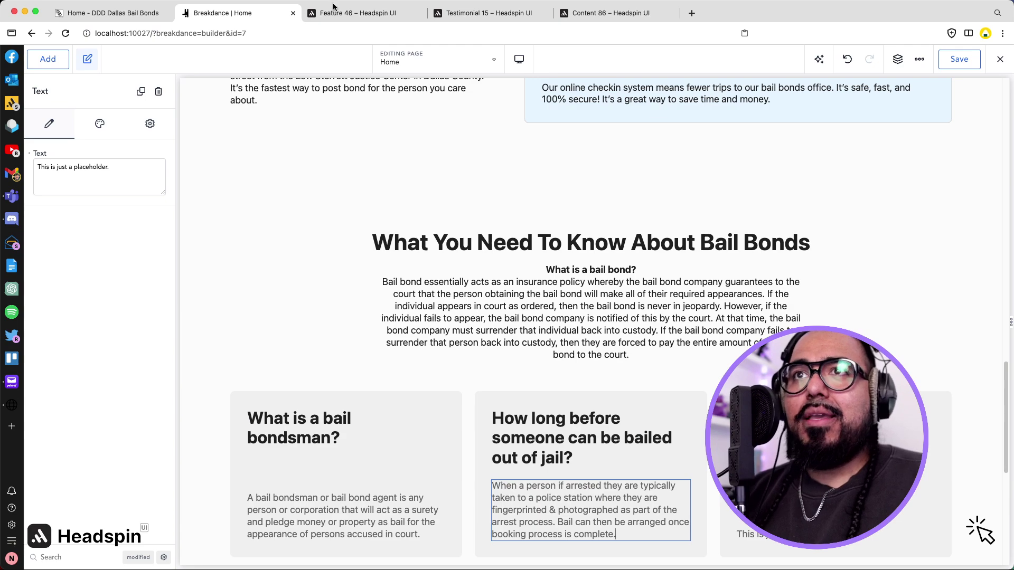
Paste the answer on how bail amounts are set into the third card and remove its trailing blank line.
click(339, 18)
click(139, 12)
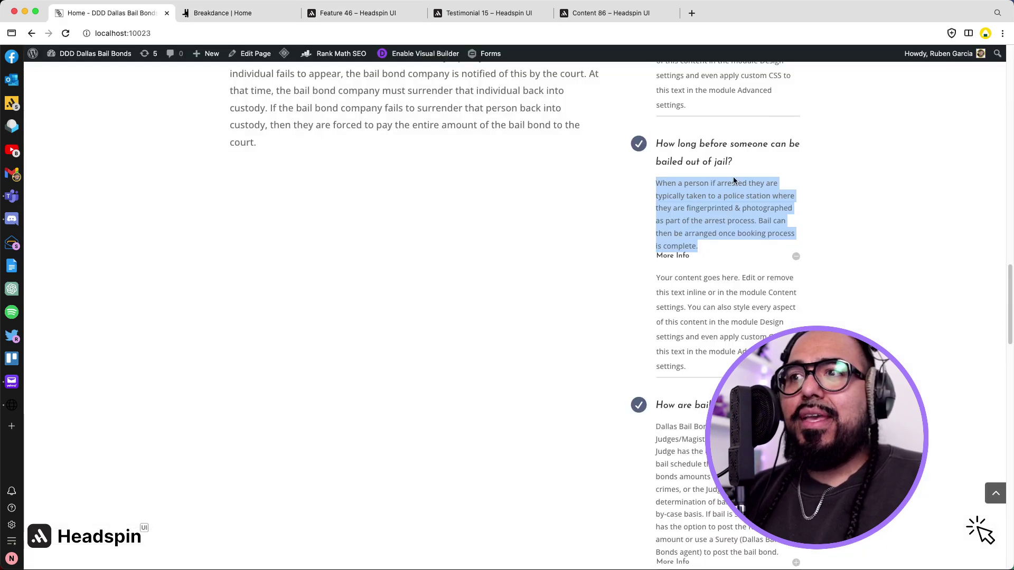
scroll(750, 264, down, 5)
triple_click(715, 224)
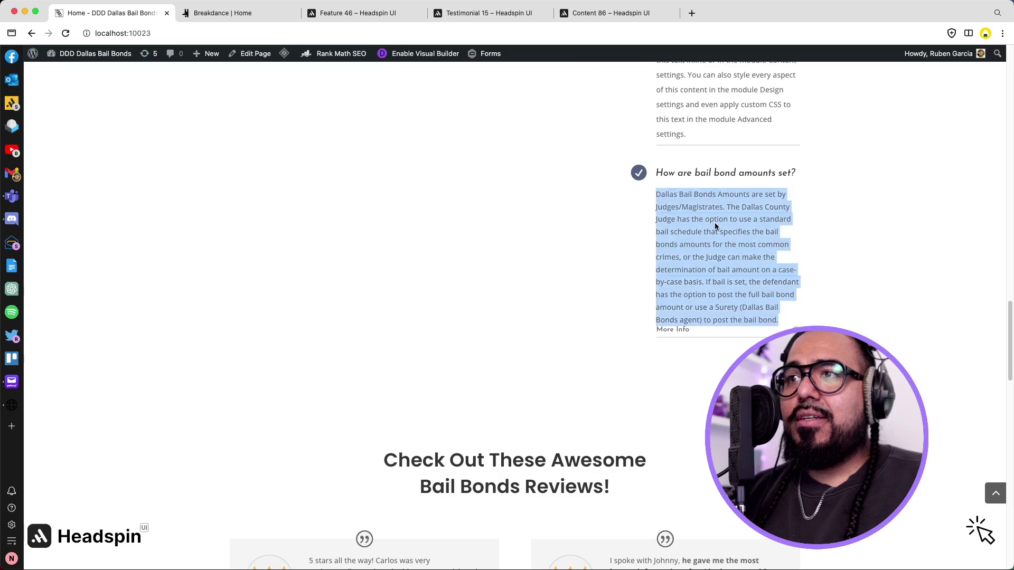
double_click(795, 330)
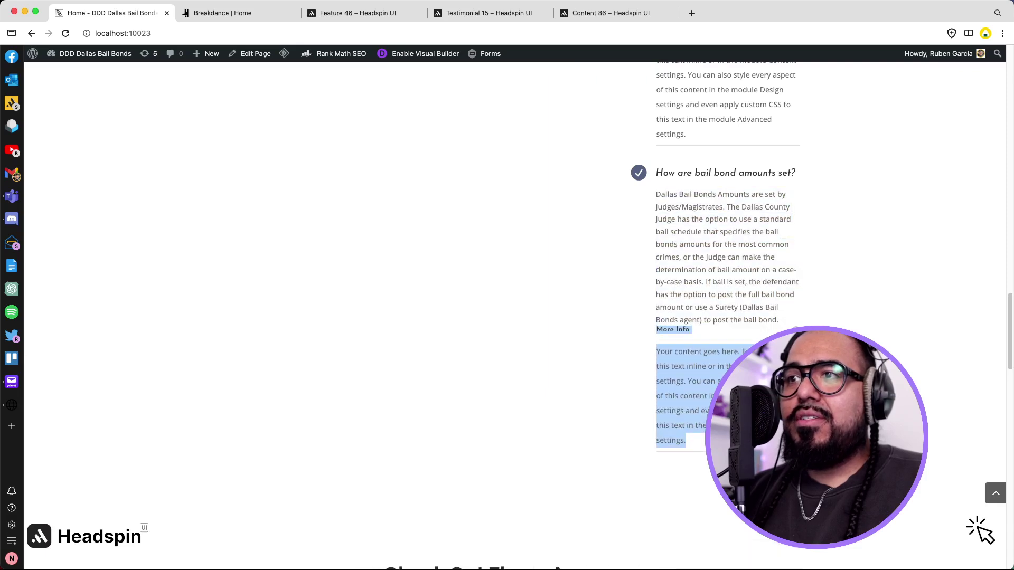
click(218, 19)
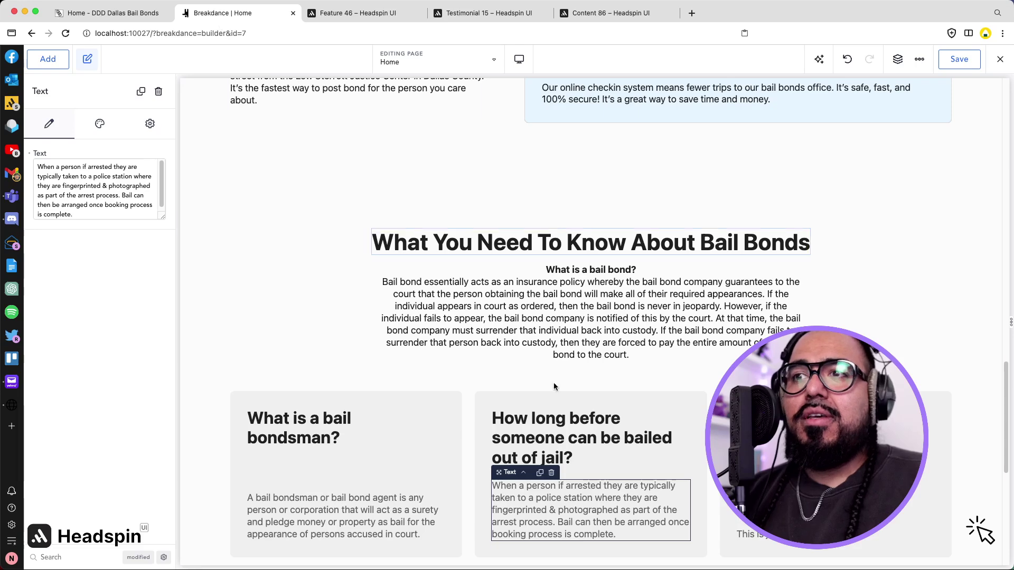
triple_click(782, 534)
key(super+v)
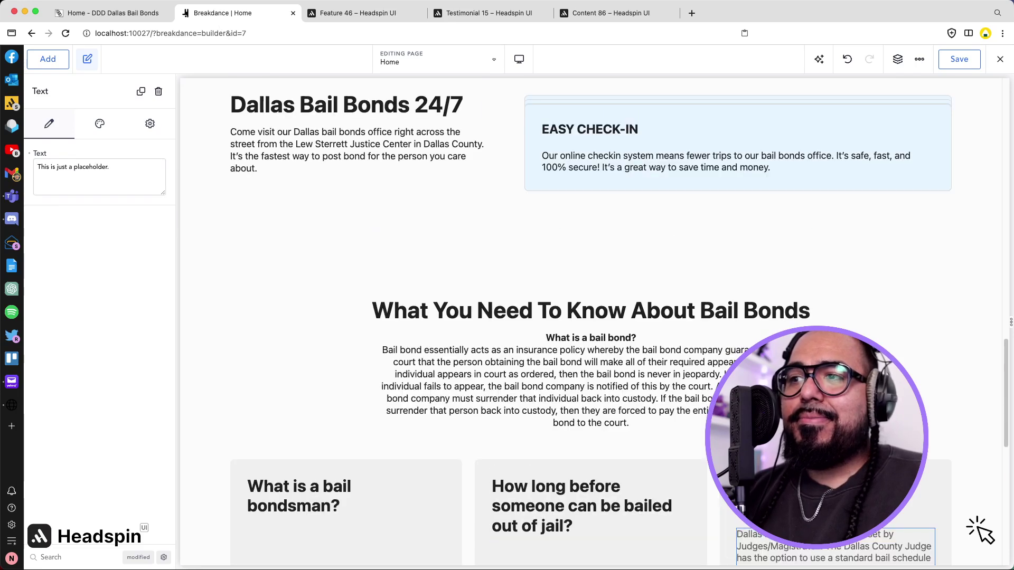
scroll(782, 534, down, 5)
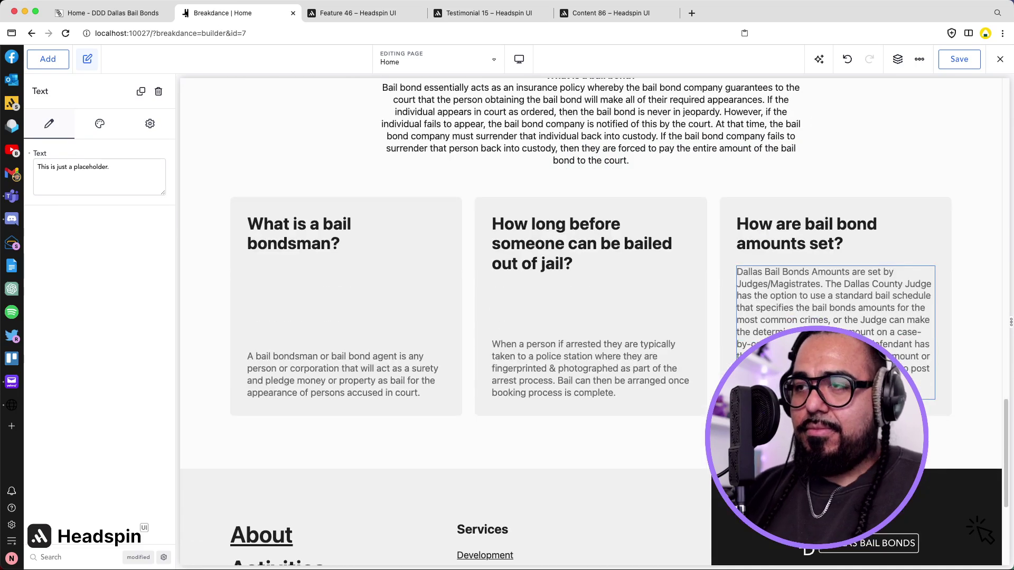
key(BackSpace)
Set the 'What is a bail bond?' intro text's line height to 2.
click(868, 156)
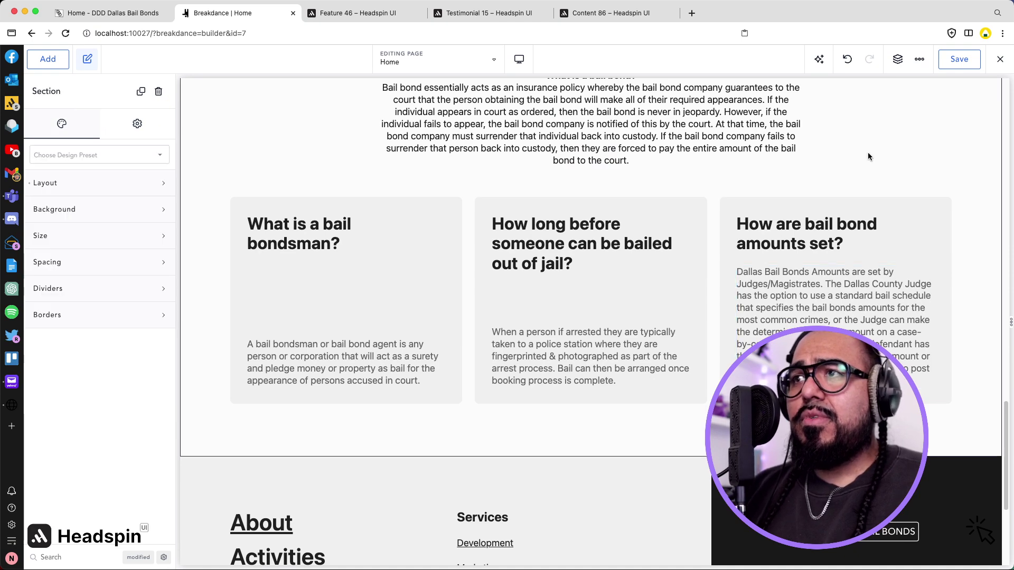
scroll(652, 242, up, 3)
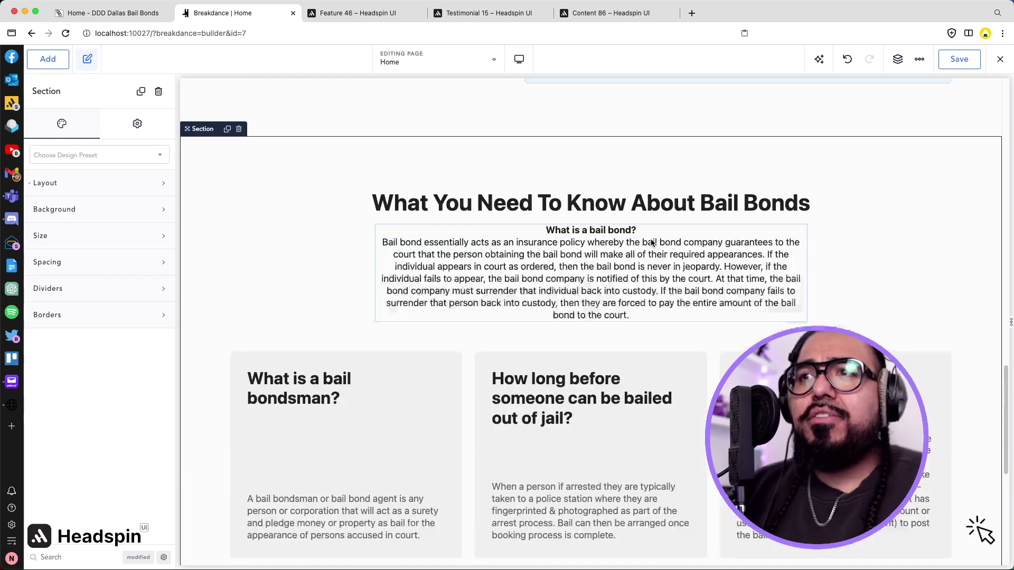
click(579, 260)
click(68, 263)
click(69, 248)
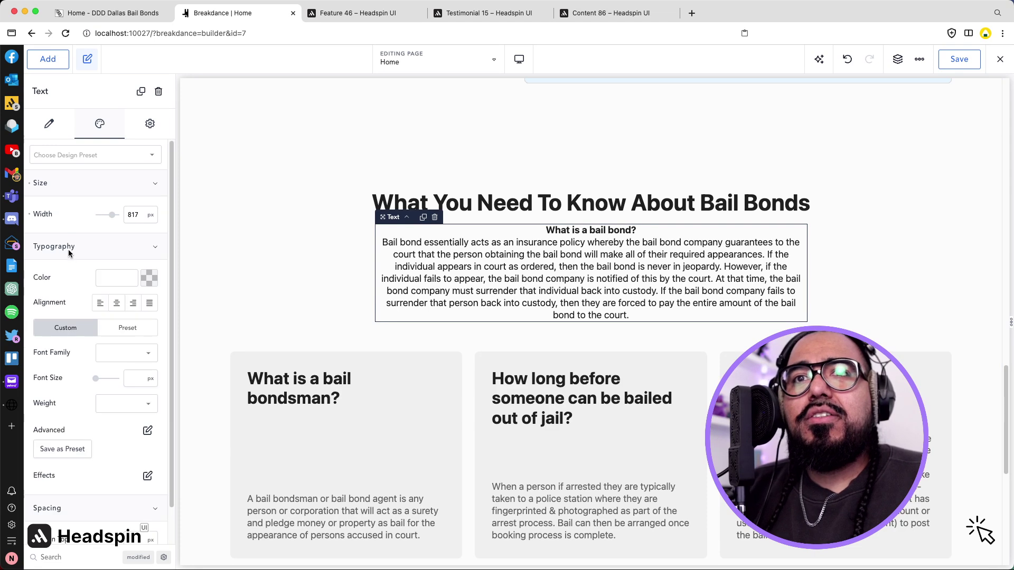
click(148, 431)
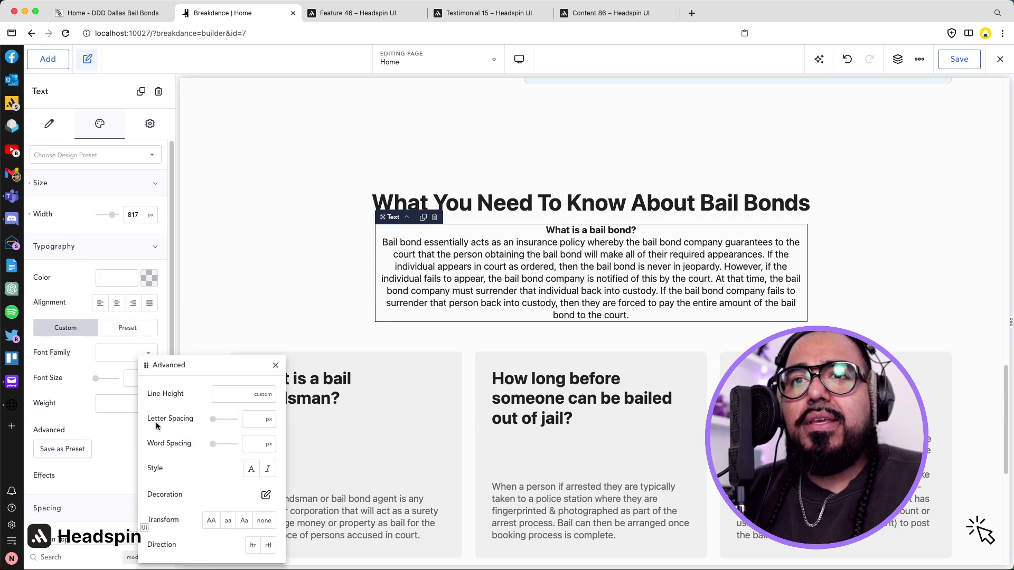
click(230, 400)
text(2)
Remove the line break so the intro paragraph follows the bold question inline.
click(331, 287)
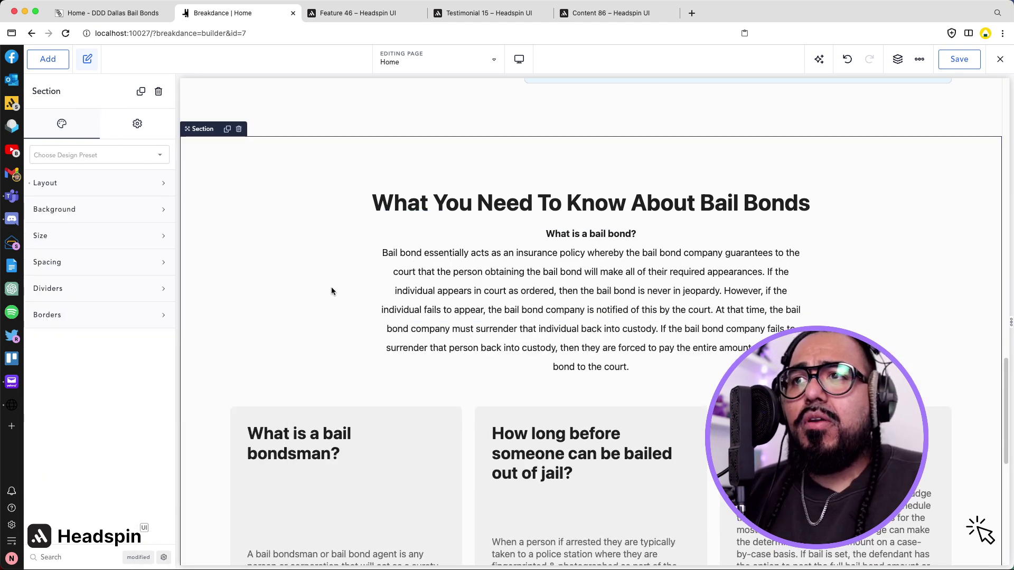
scroll(332, 287, down, 1)
scroll(383, 315, down, 1)
scroll(383, 314, up, 1)
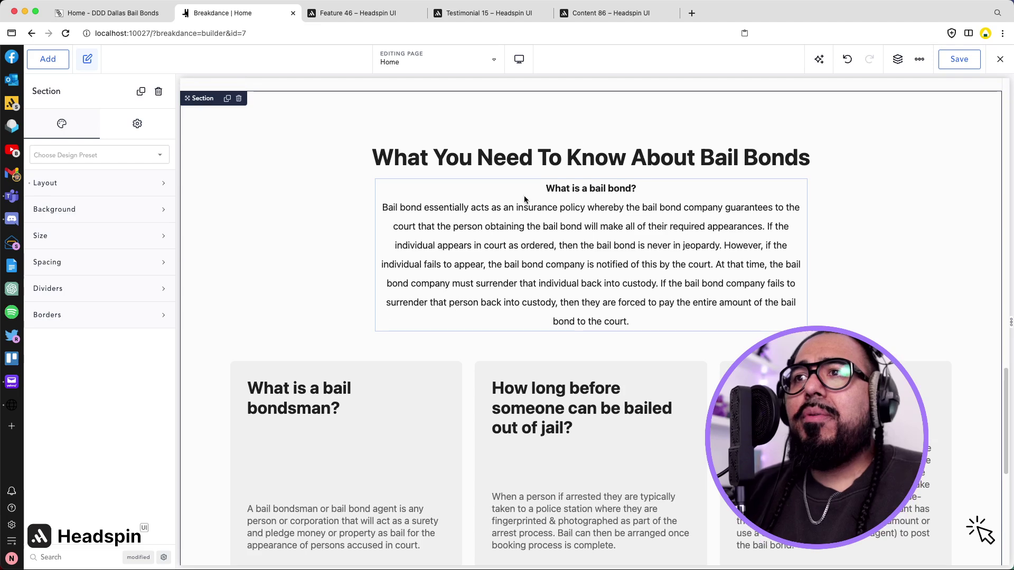
click(387, 210)
triple_click(381, 210)
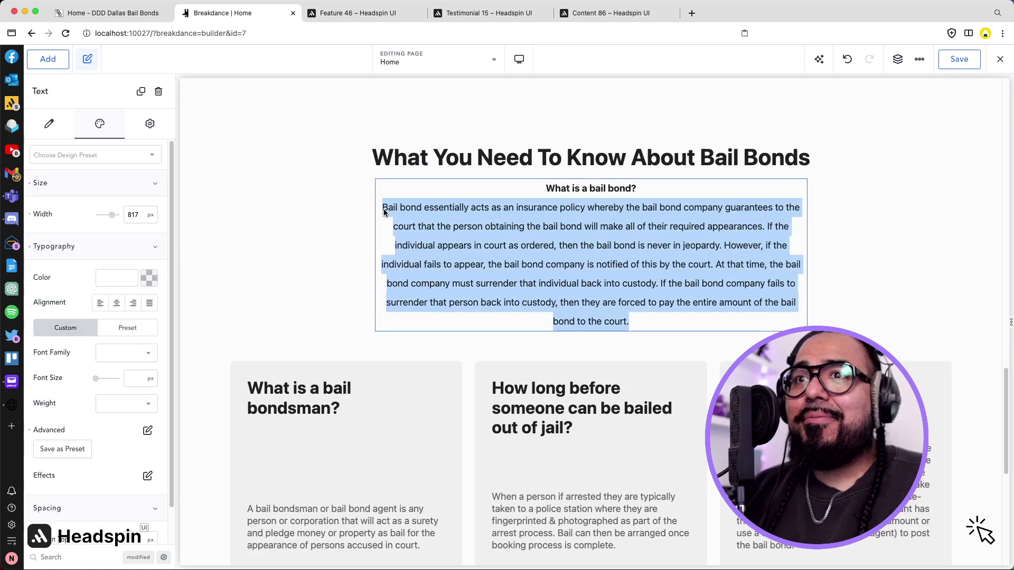
click(359, 221)
click(382, 207)
double_click(381, 207)
key(Left)
key(BackSpace)
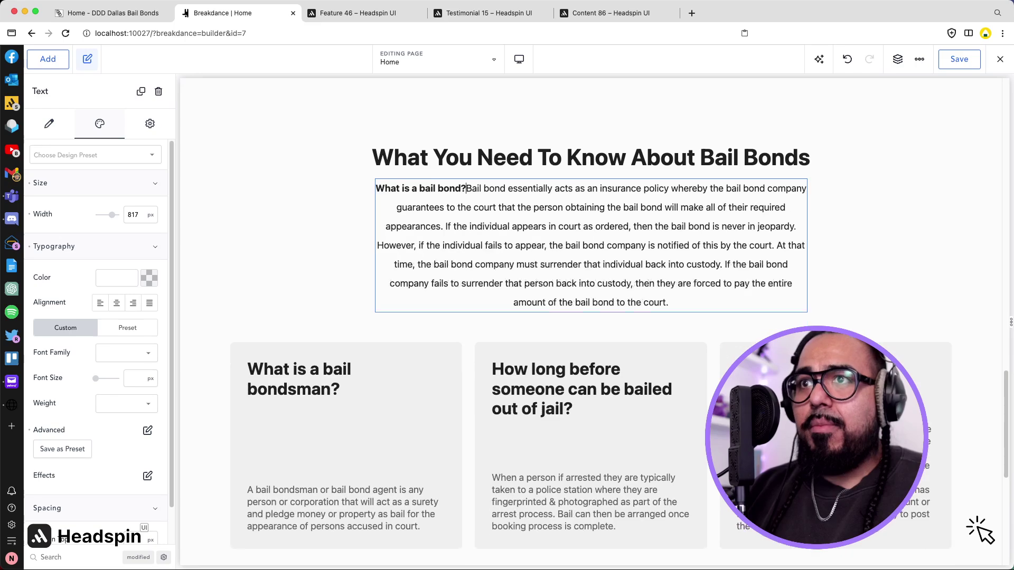
Save the Breakdance page.
click(345, 202)
key(super+s)
scroll(359, 233, up, 1)
scroll(360, 235, up, 10)
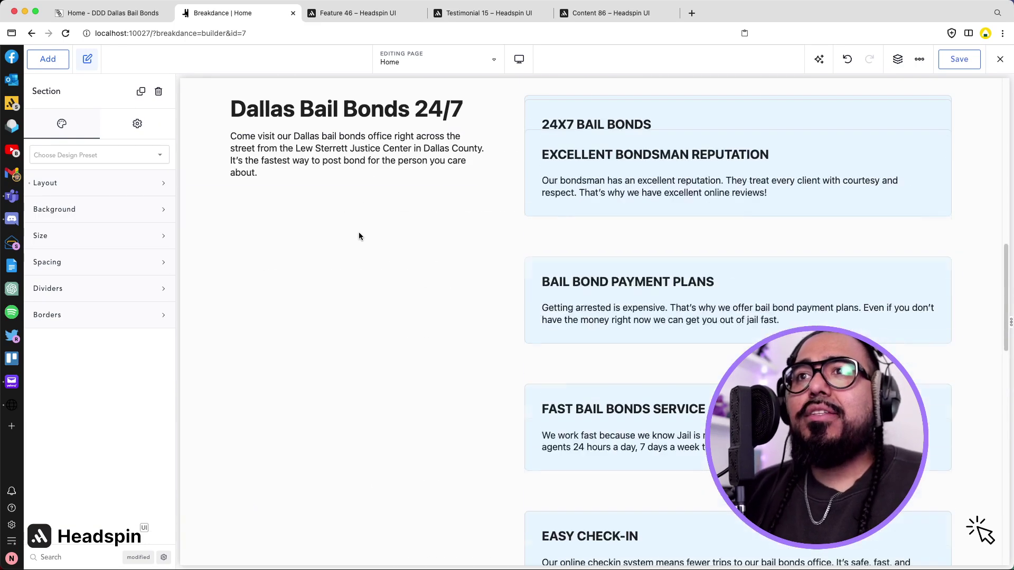
Close the Feature 46 wireframe tab in Headspin UI.
scroll(360, 235, down, 10)
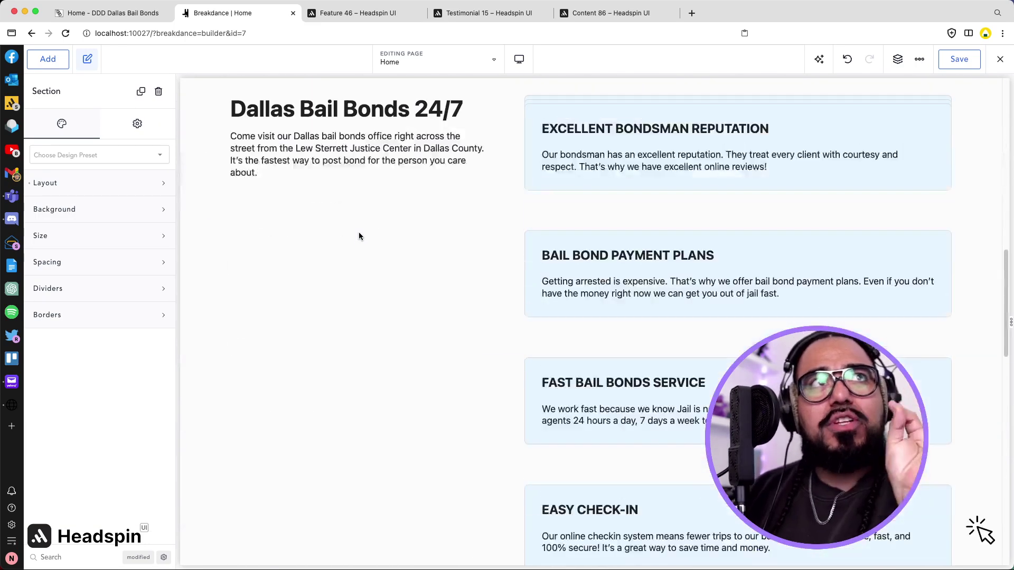
scroll(359, 235, down, 5)
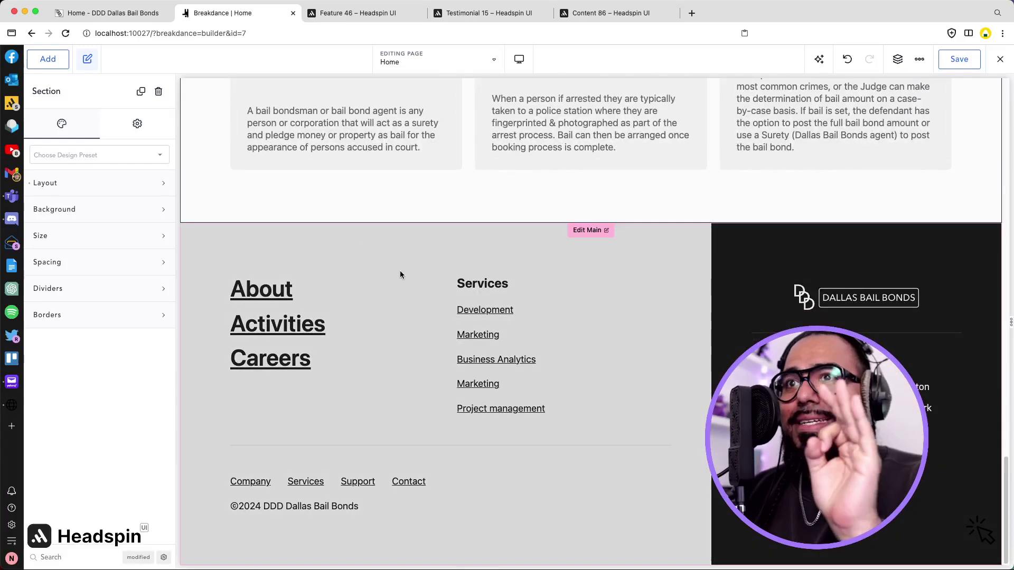
scroll(399, 264, up, 7)
click(368, 13)
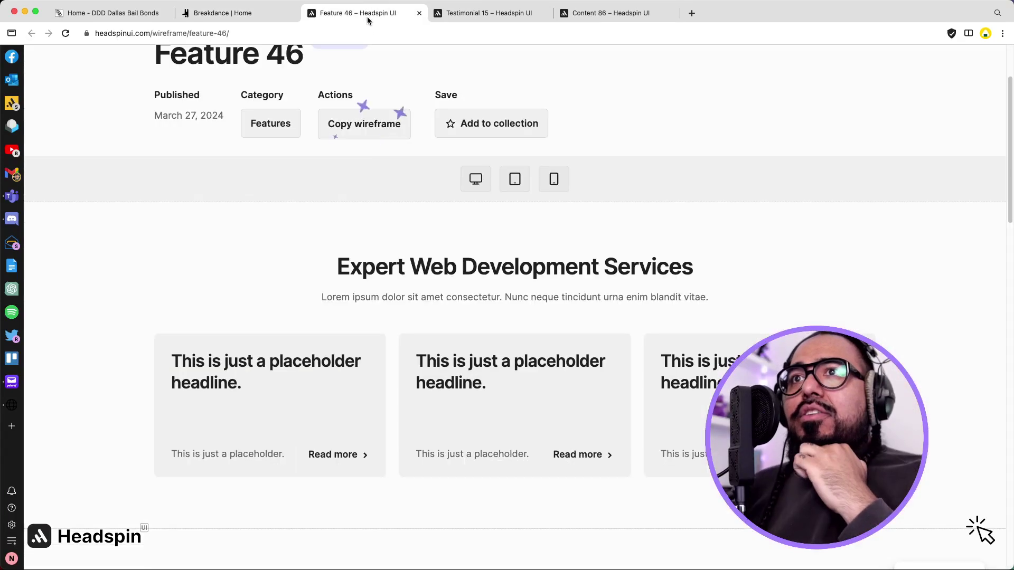
click(418, 12)
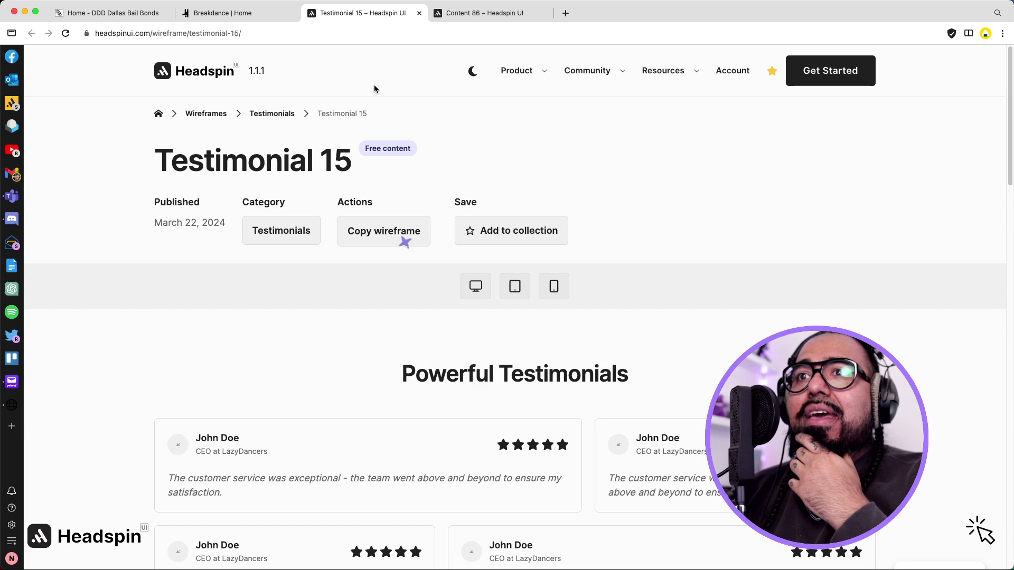
Copy the Testimonial 15 wireframe and return to the Breakdance editor.
scroll(413, 189, down, 2)
click(351, 197)
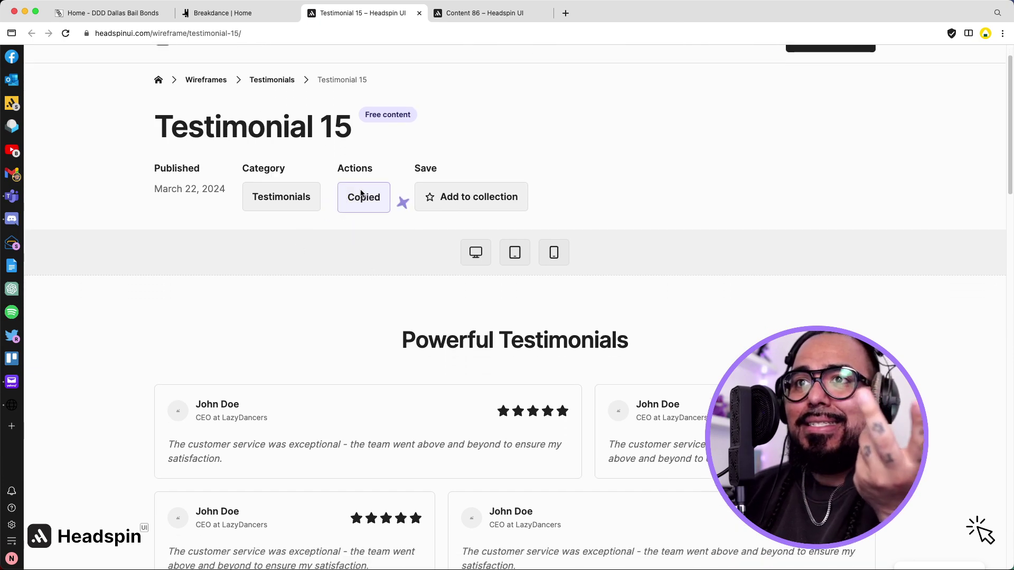
click(240, 11)
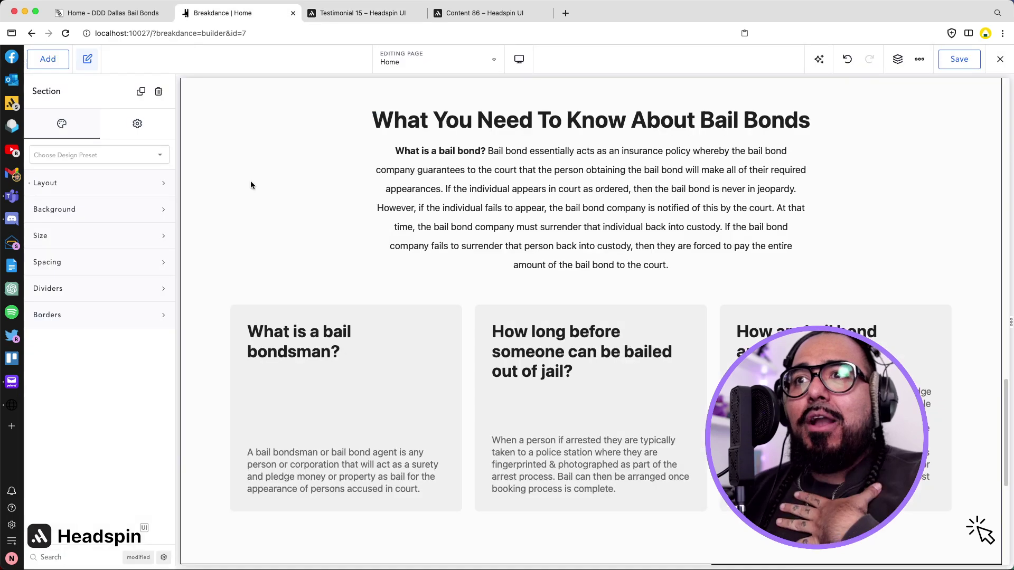
Paste the testimonials section below the FAQ and retitle it 'Check Out These Awesome Bail Bonds Reviews!'.
scroll(250, 181, down, 5)
key(super+v)
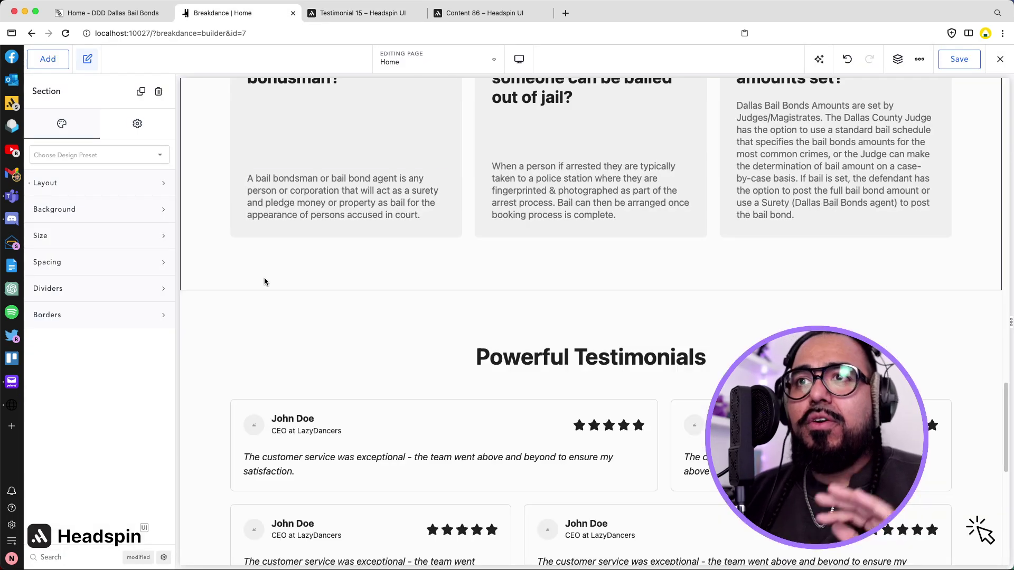
click(112, 11)
scroll(225, 128, down, 10)
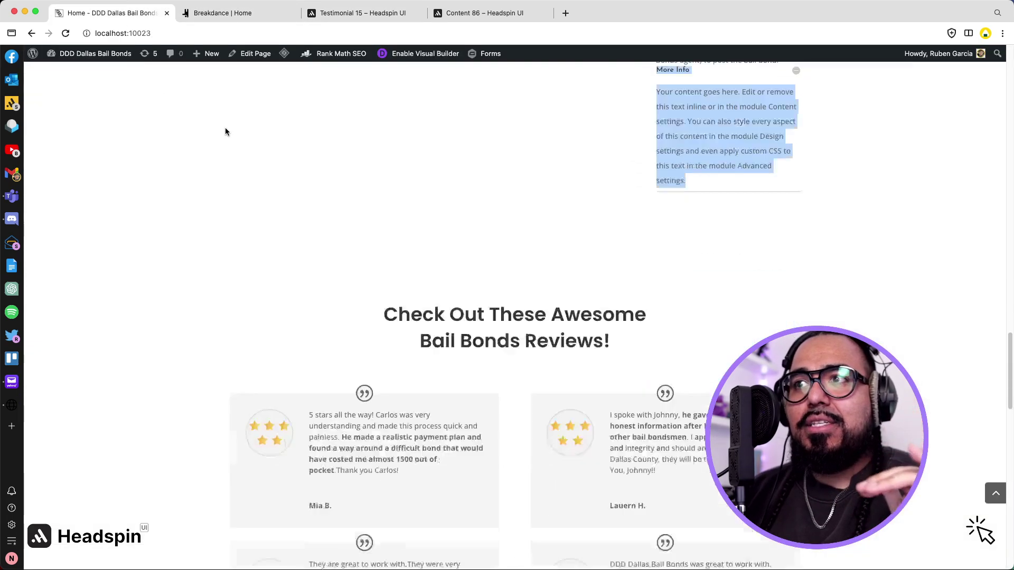
scroll(225, 128, up, 3)
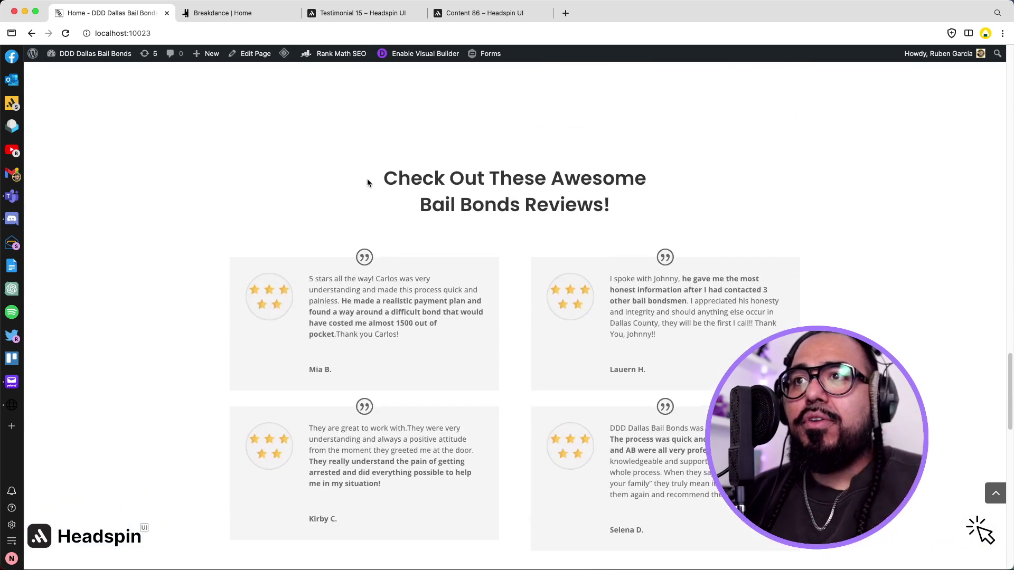
drag(367, 183, 564, 208)
click(235, 13)
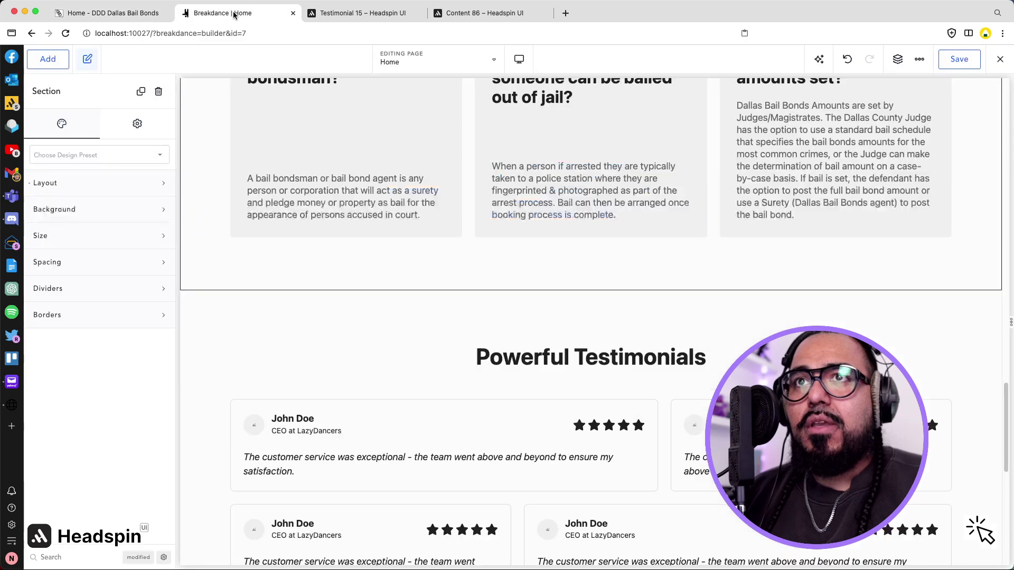
triple_click(540, 359)
key(ctrl+v)
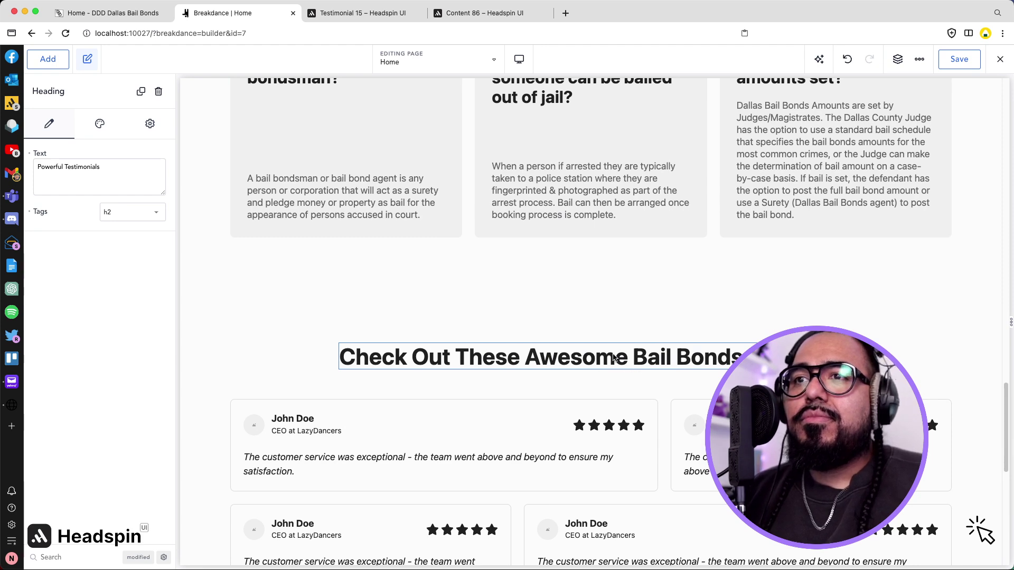
Copy the first two customer reviews from the live page into the first two testimonial cards.
click(108, 15)
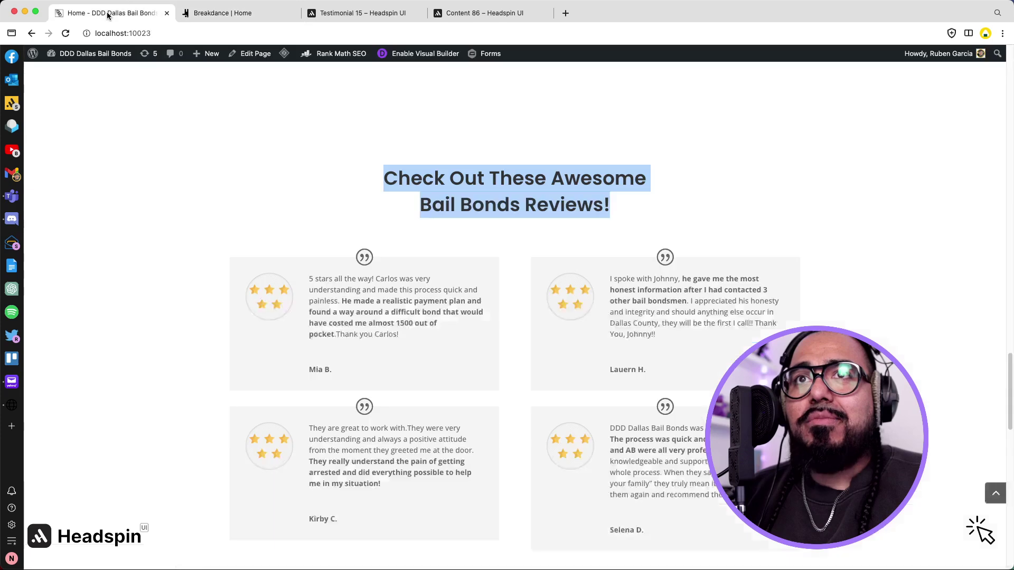
click(349, 329)
drag(409, 337, 309, 281)
key(ctrl+c)
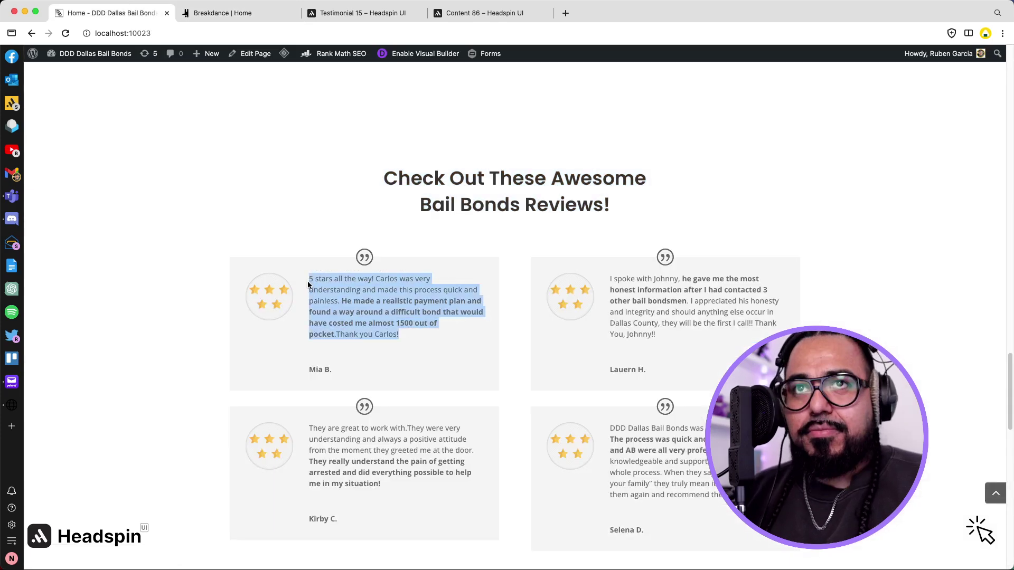
click(219, 14)
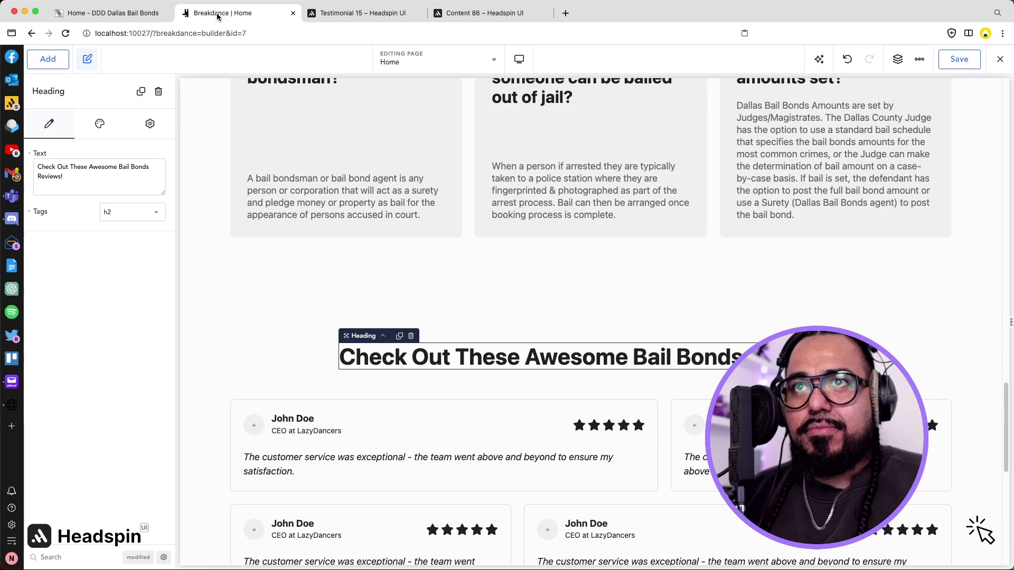
triple_click(301, 459)
key(ctrl+v)
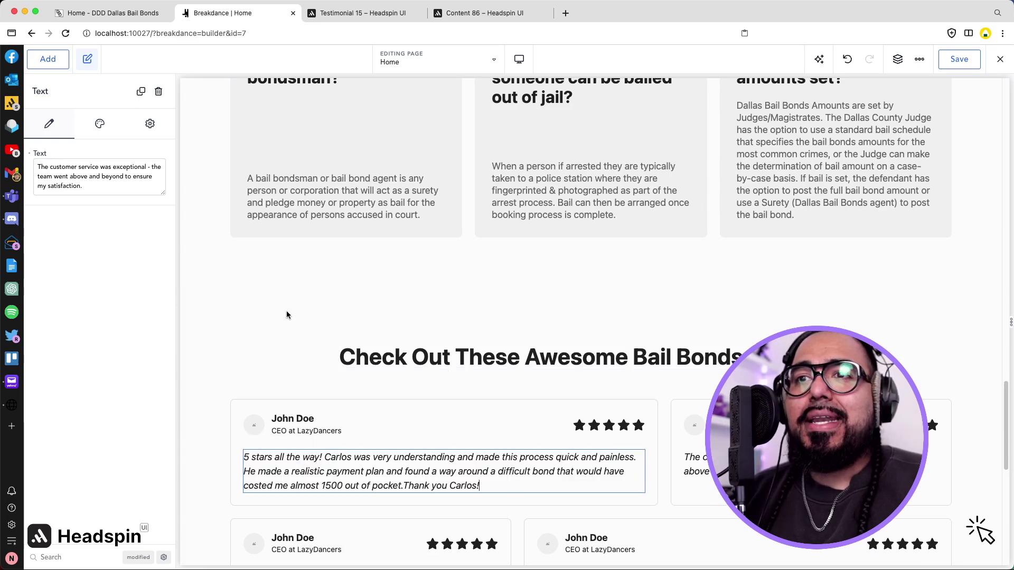
click(114, 12)
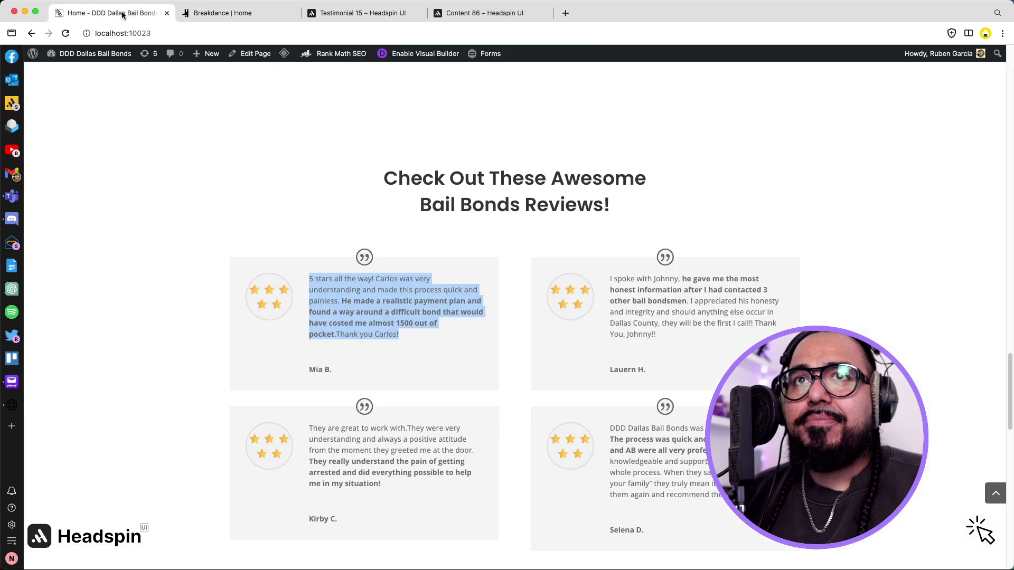
triple_click(664, 323)
key(ctrl+c)
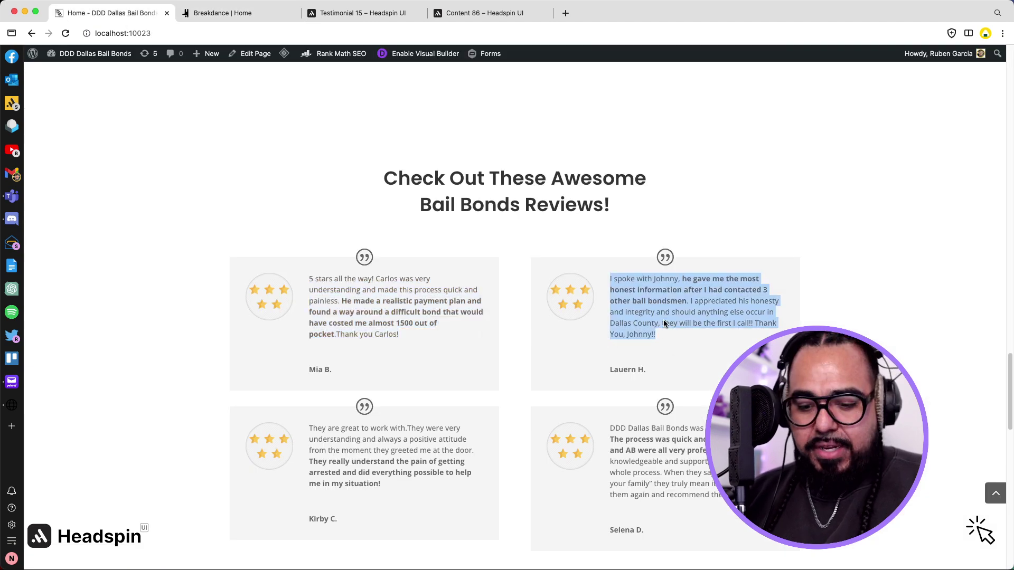
click(230, 12)
triple_click(705, 470)
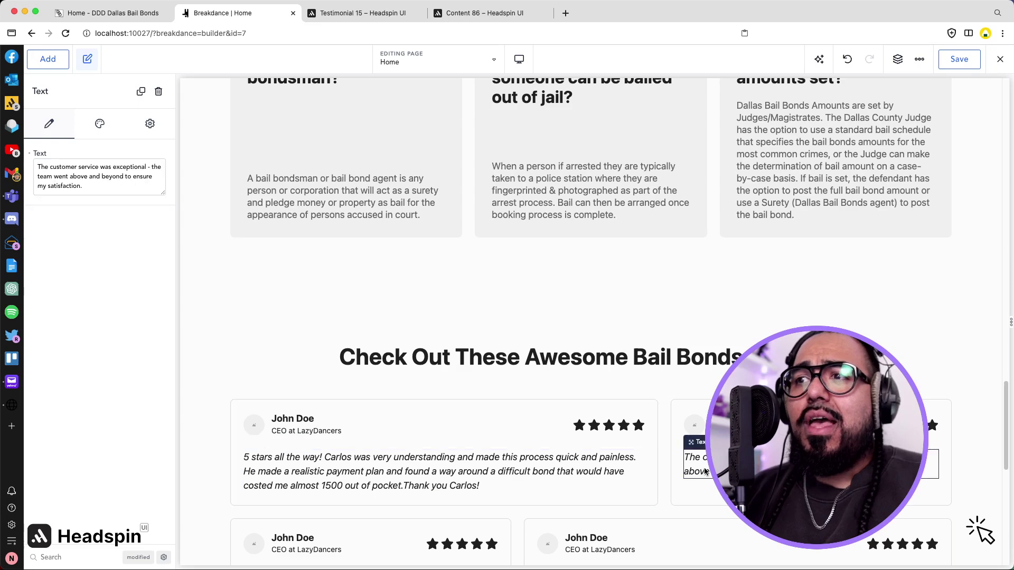
key(ctrl+v)
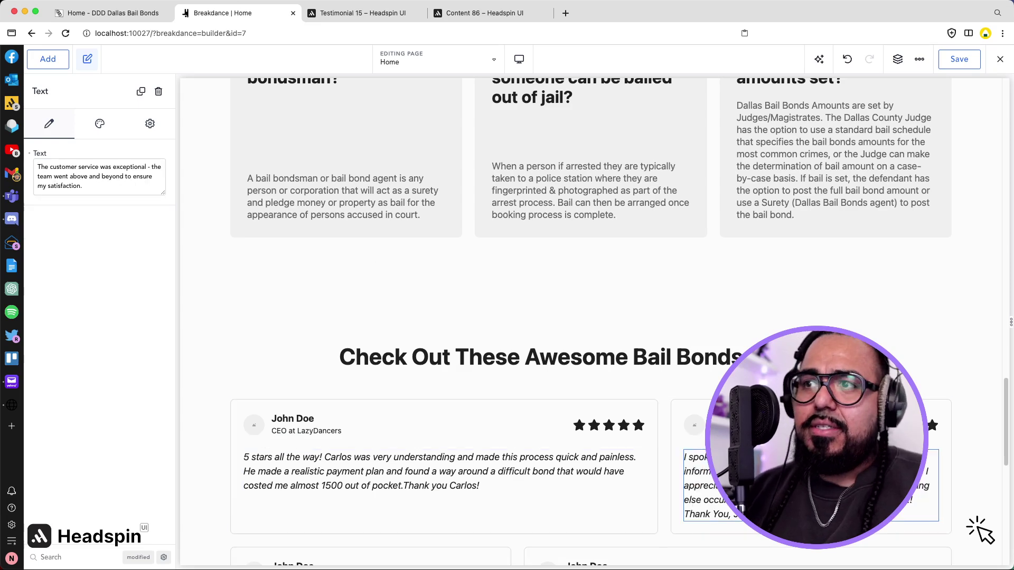
Copy the third and fourth live reviews into the remaining testimonial cards.
click(113, 15)
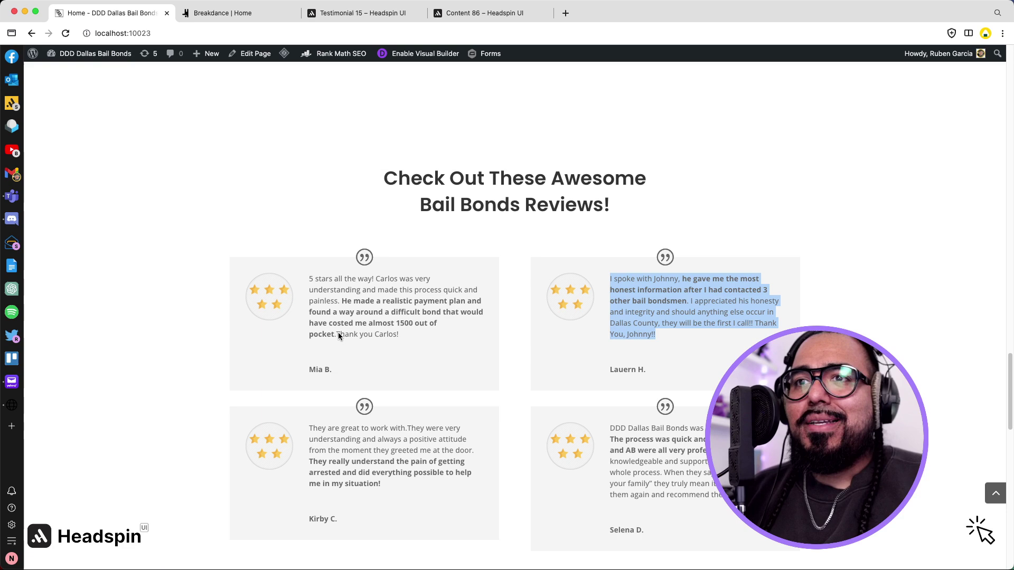
triple_click(341, 441)
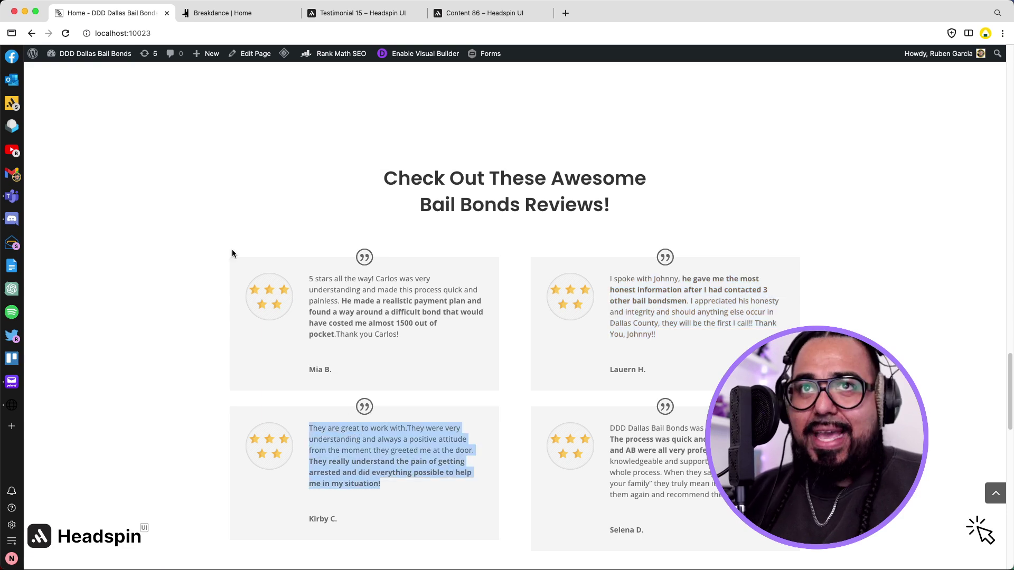
click(222, 13)
scroll(470, 408, down, 4)
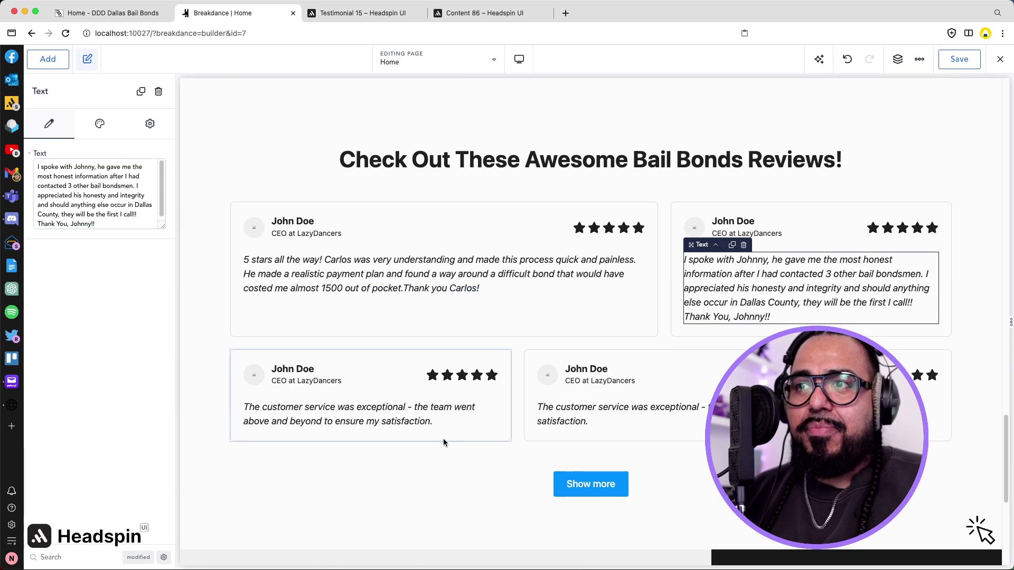
triple_click(364, 406)
text(They are great to work with. They were very understanding and always a positive attitude from the moment they greeted me at the door. They really understand the pain of getting arrested and did everything possible to help me in my situation!)
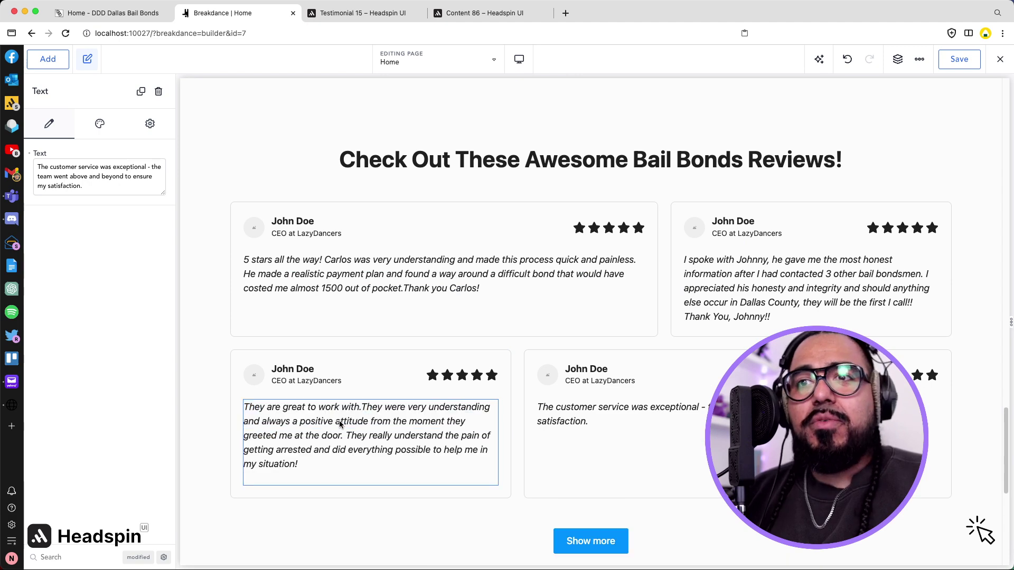
key(BackSpace)
click(116, 16)
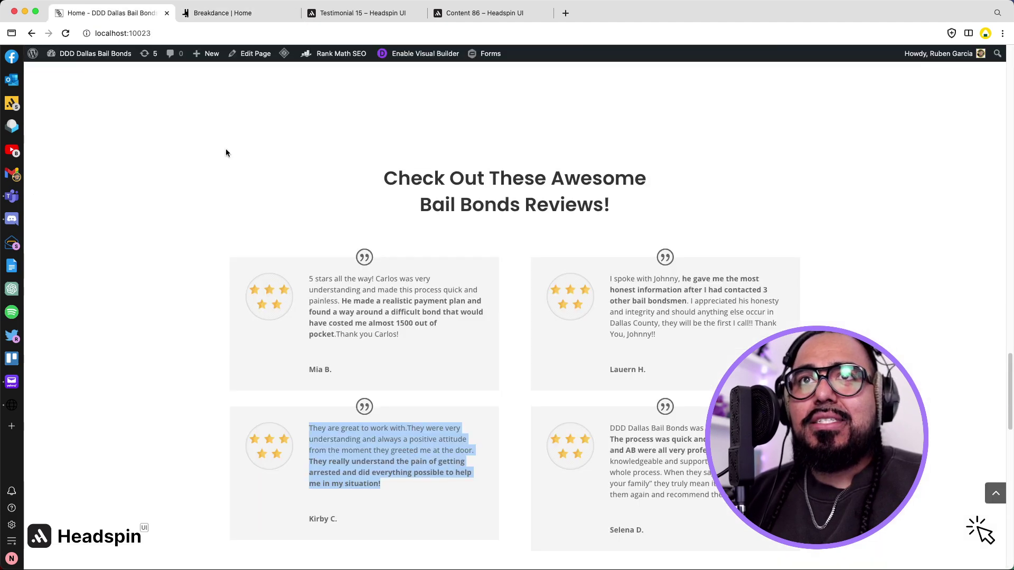
triple_click(670, 467)
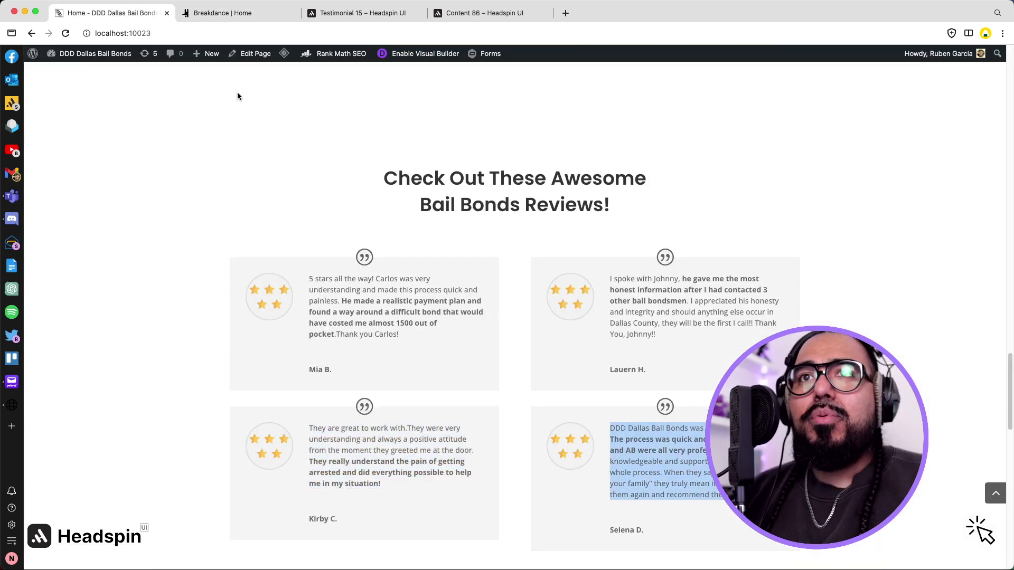
click(218, 15)
click(590, 413)
triple_click(590, 413)
key(cmd+v)
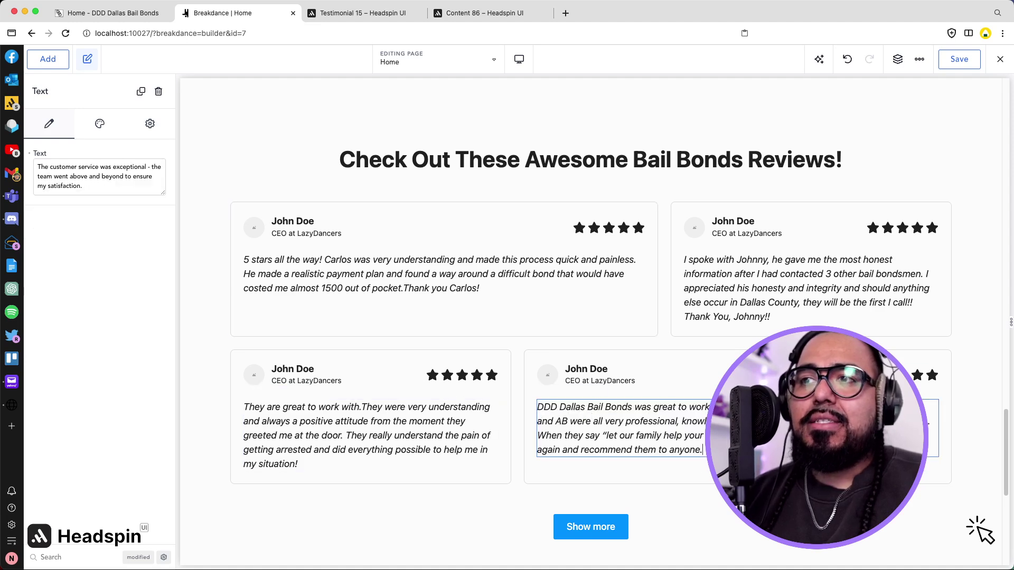
Delete the avatar images from all four testimonial cards.
click(253, 230)
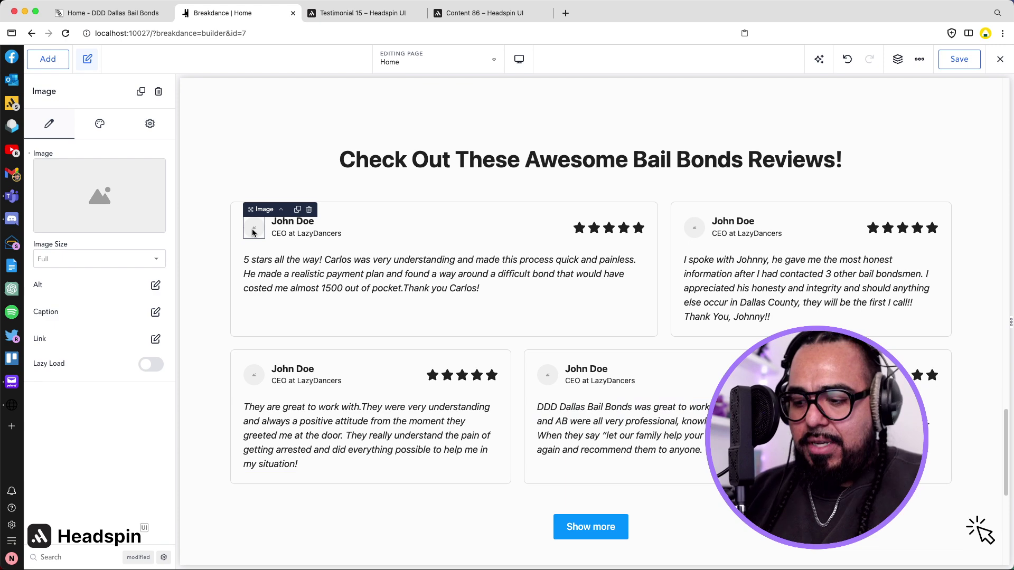
key(Delete)
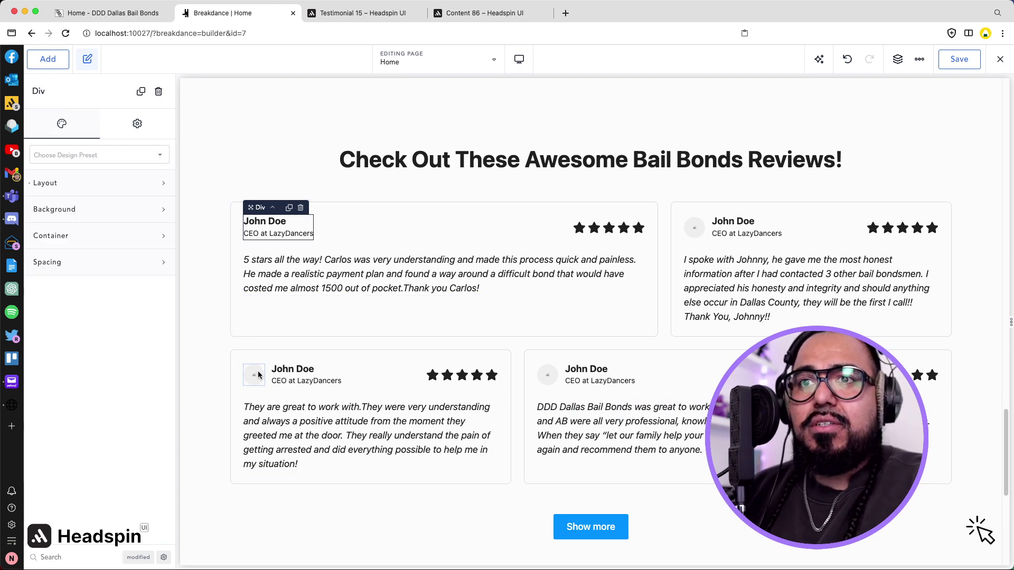
click(254, 375)
key(Delete)
click(547, 375)
key(Delete)
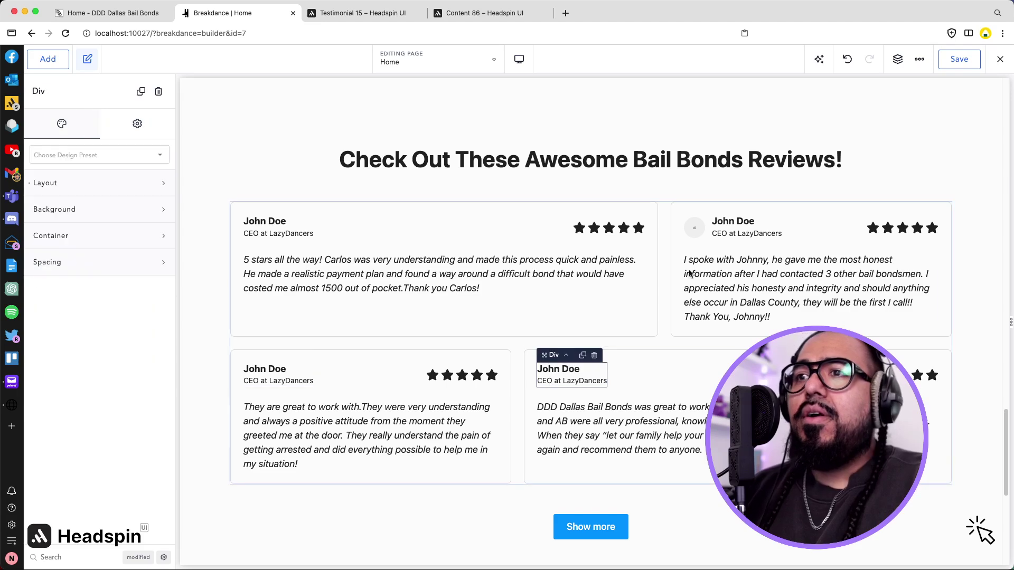
click(702, 228)
key(Delete)
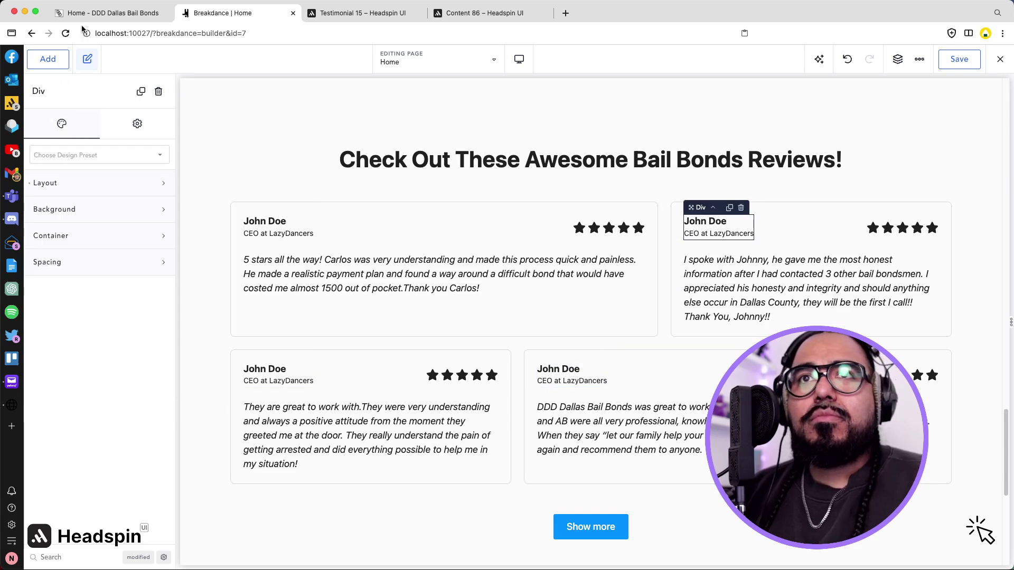
Replace the first card's placeholder John Doe name with the first reviewer's name from the live page.
click(89, 21)
triple_click(317, 372)
key(super+c)
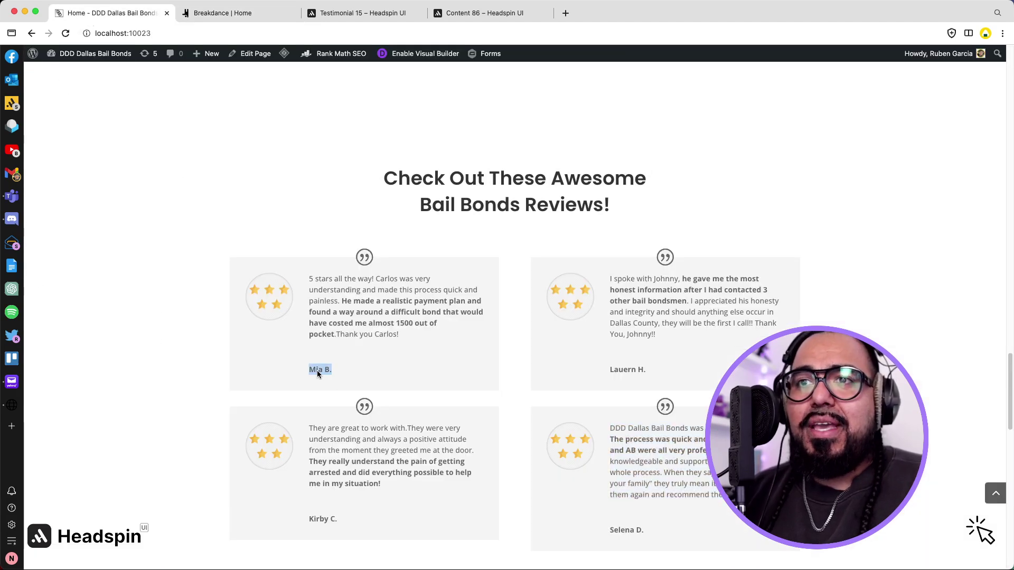
click(215, 11)
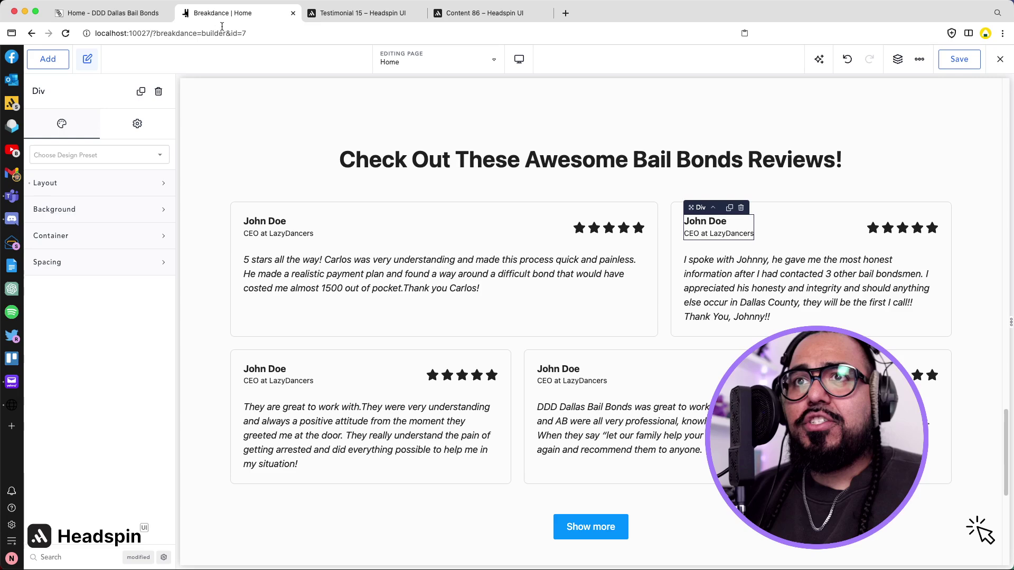
click(258, 221)
double_click(259, 221)
triple_click(259, 221)
key(super+v)
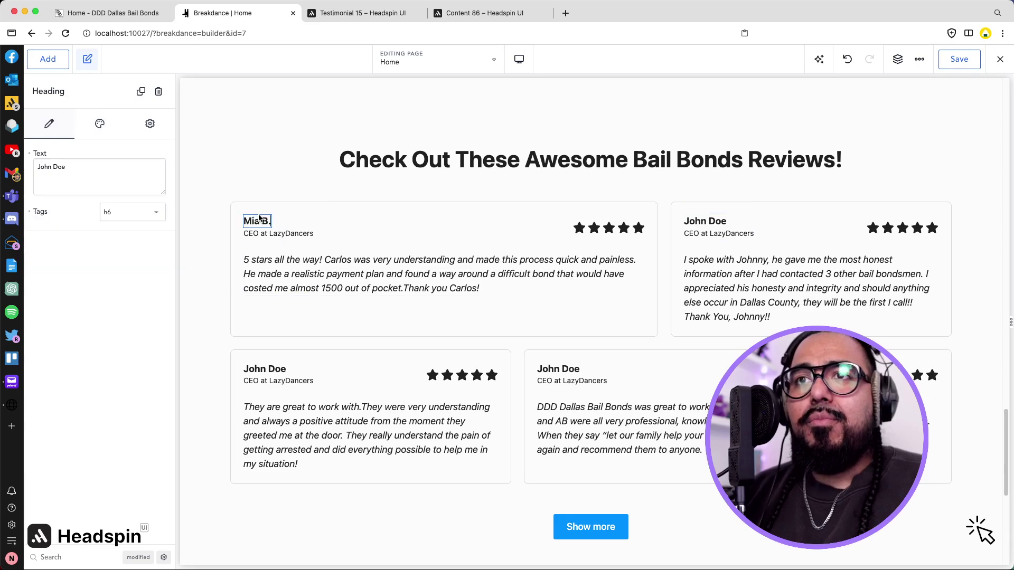
click(116, 12)
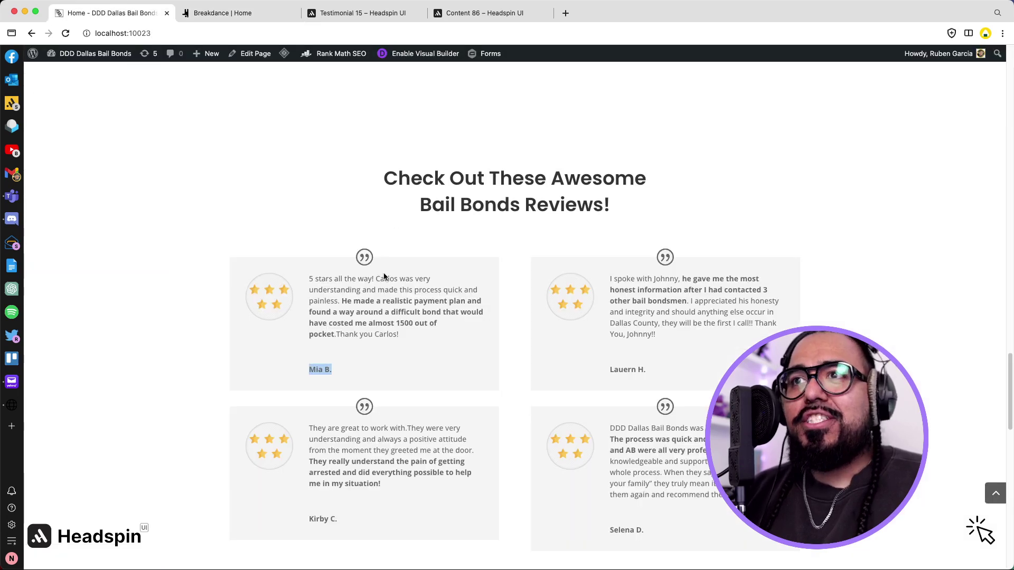
click(222, 13)
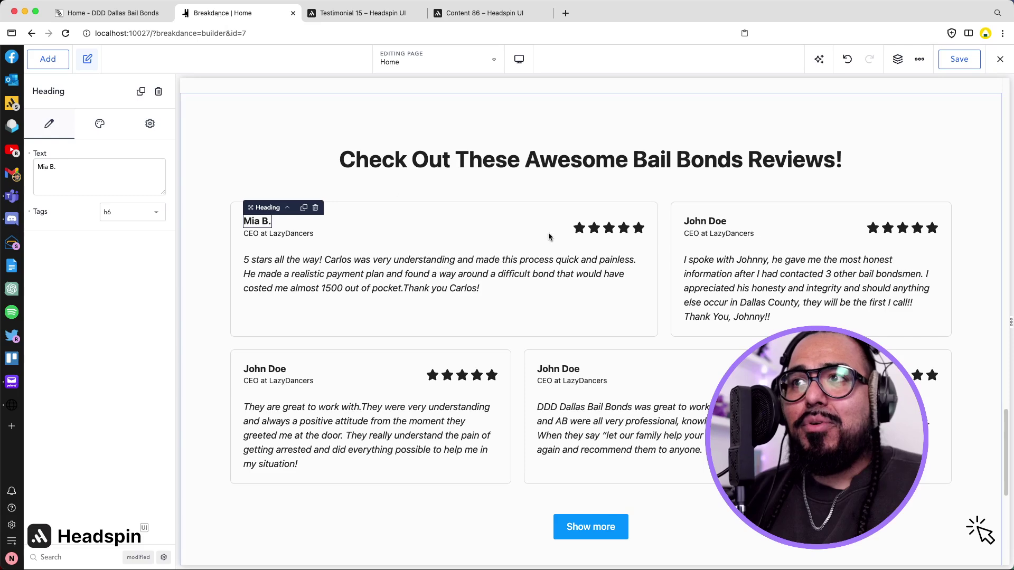
click(713, 221)
triple_click(713, 222)
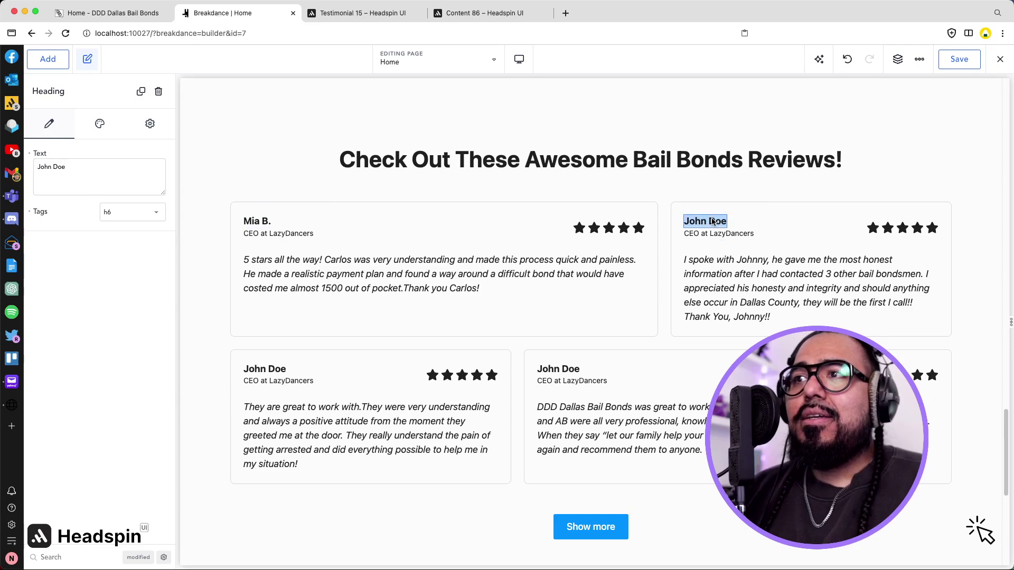
Give the second card the second reviewer's name and delete both first cards' job-title lines.
click(119, 14)
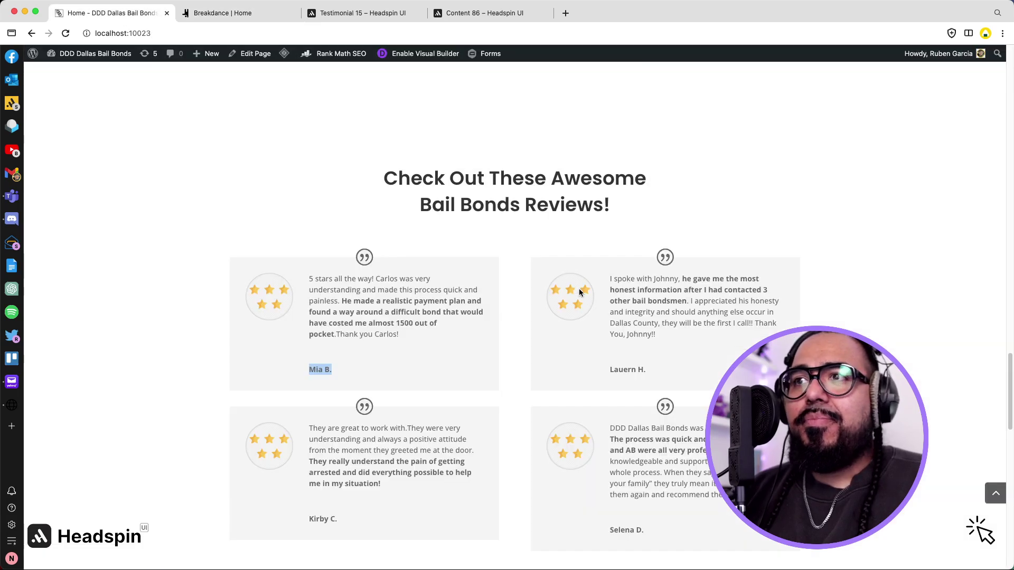
triple_click(623, 370)
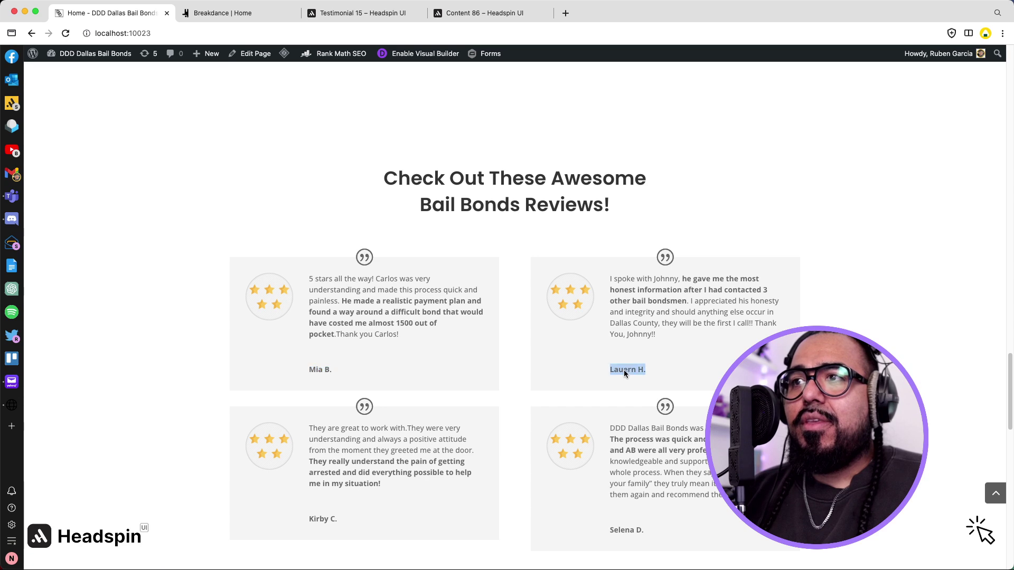
click(233, 13)
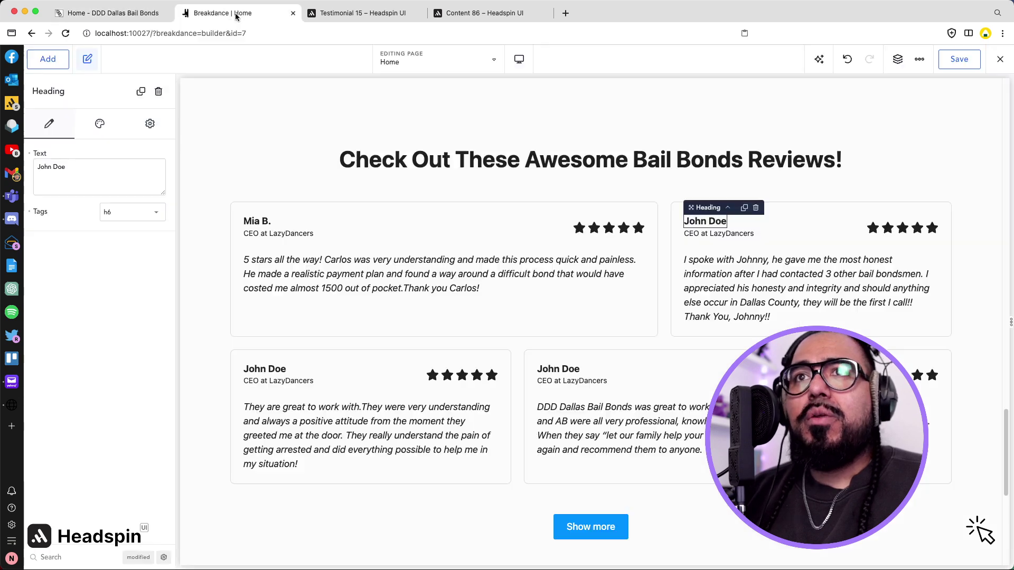
triple_click(707, 222)
key(super+v)
click(717, 238)
key(Delete)
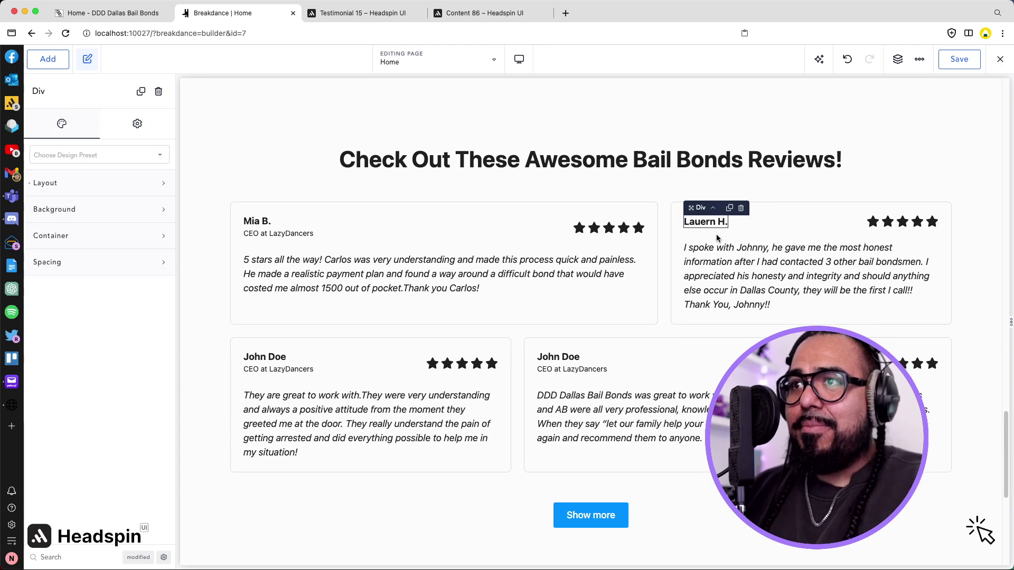
click(288, 236)
key(Delete)
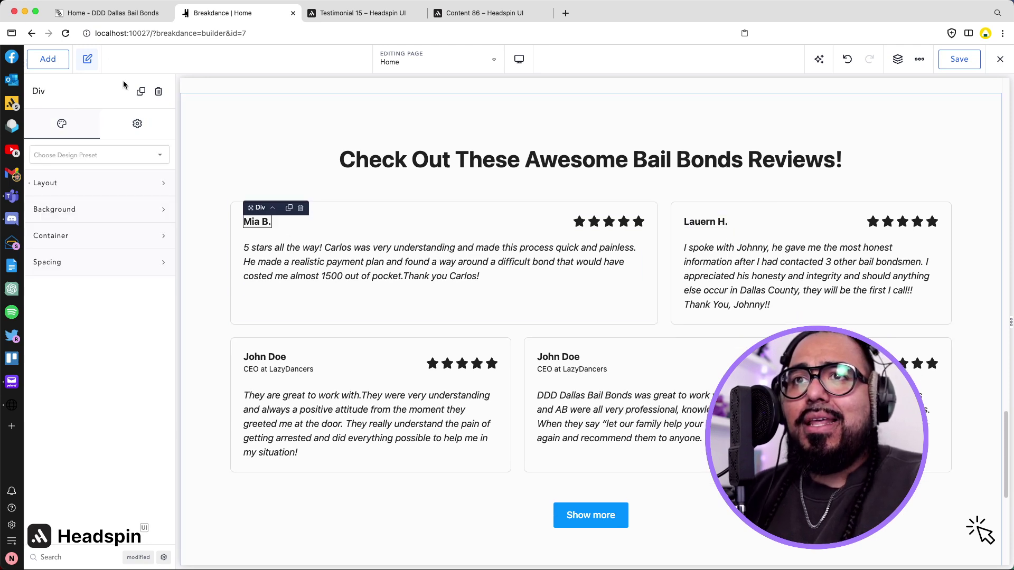
Give the third card the third reviewer's name and delete its job-title line.
click(100, 14)
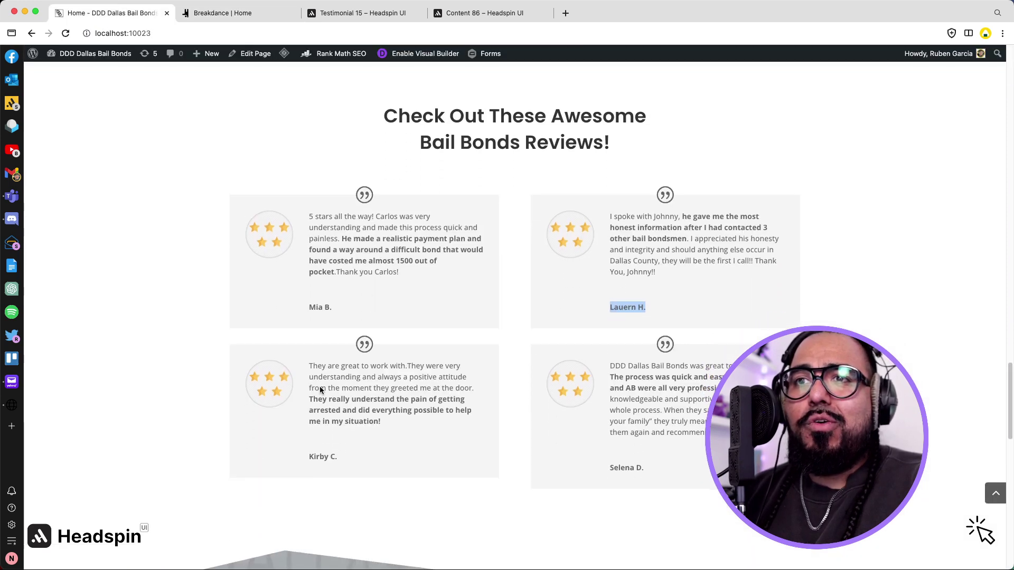
triple_click(328, 458)
key(super+c)
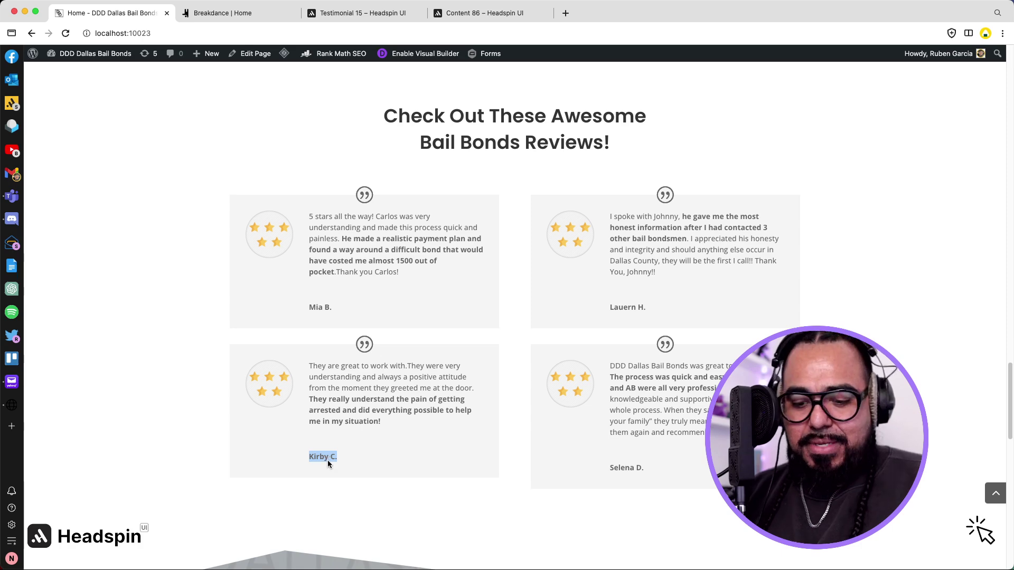
click(205, 19)
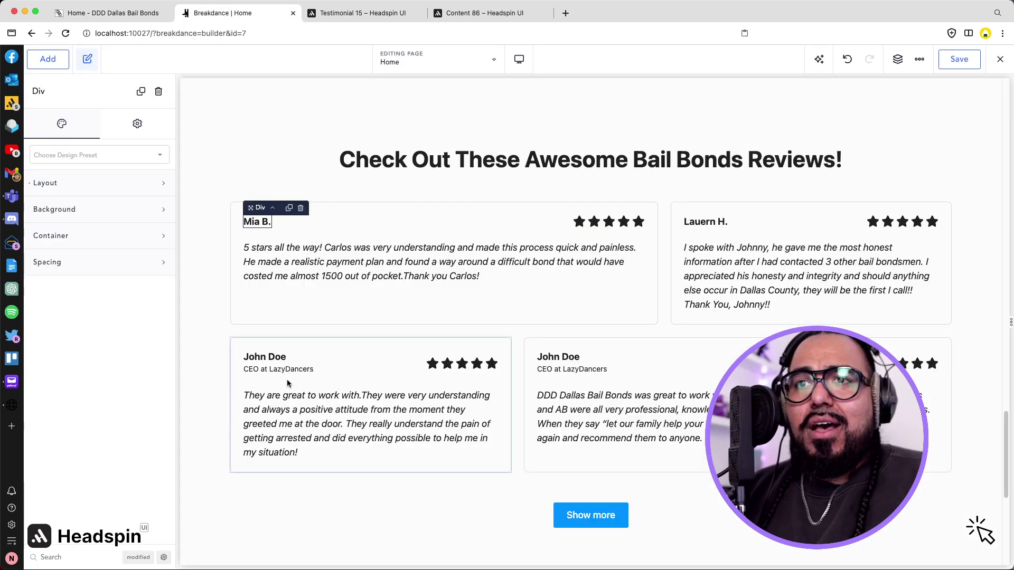
triple_click(277, 363)
key(super+v)
click(278, 367)
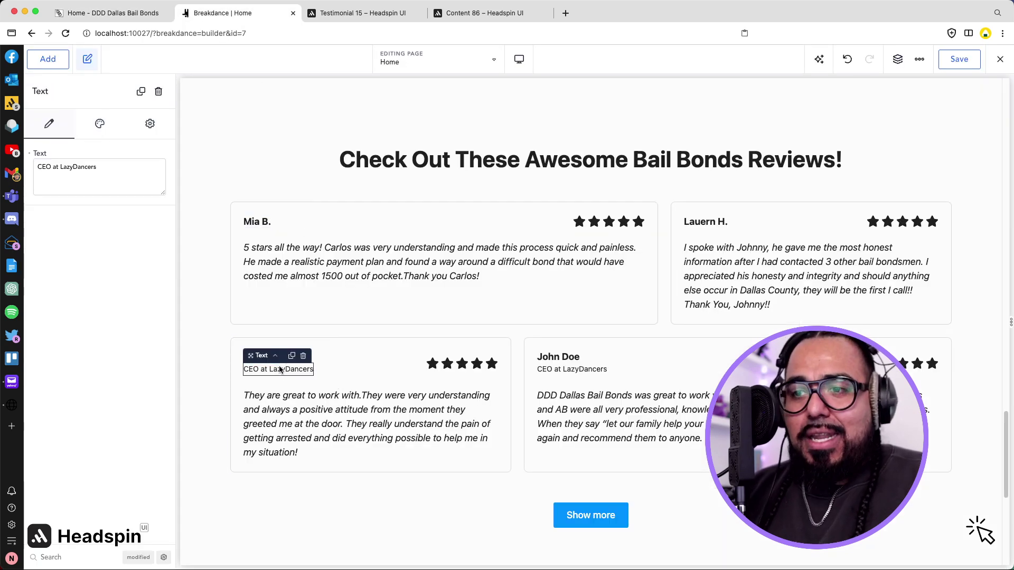
key(Delete)
Give the fourth card the fourth reviewer's name and delete its job-title line.
click(110, 13)
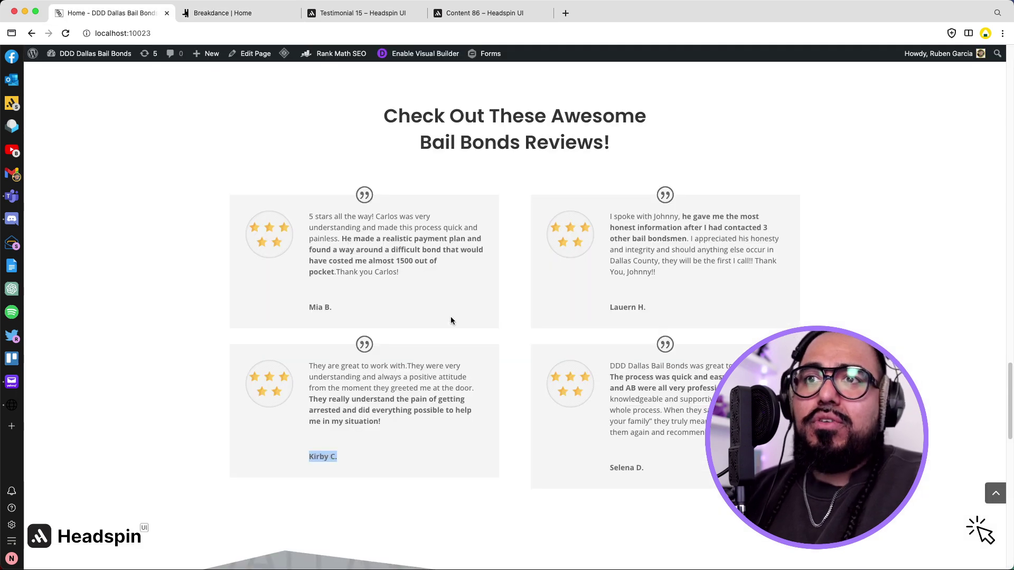
click(621, 470)
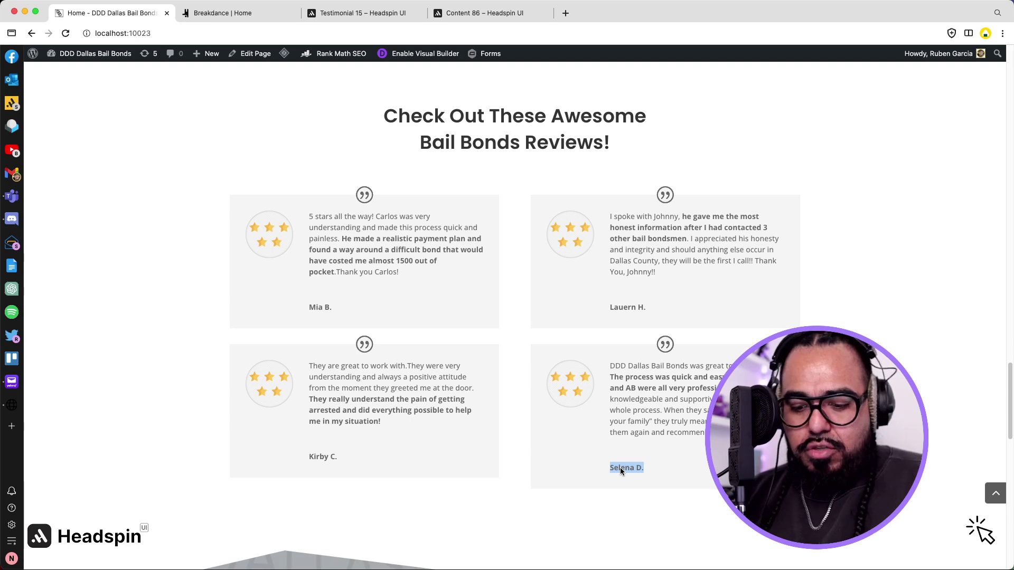
click(200, 16)
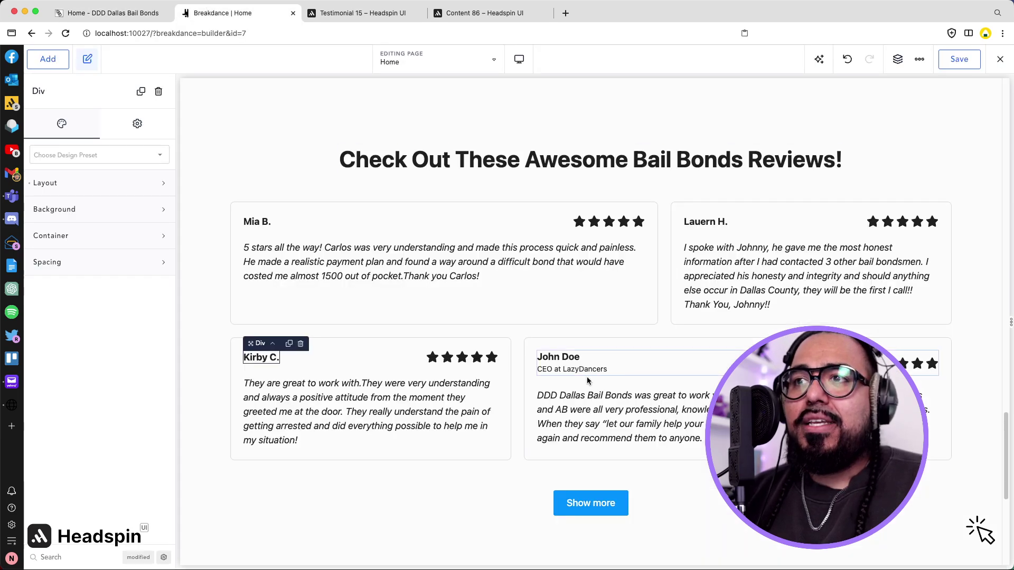
click(559, 358)
text(Selena D.)
click(566, 373)
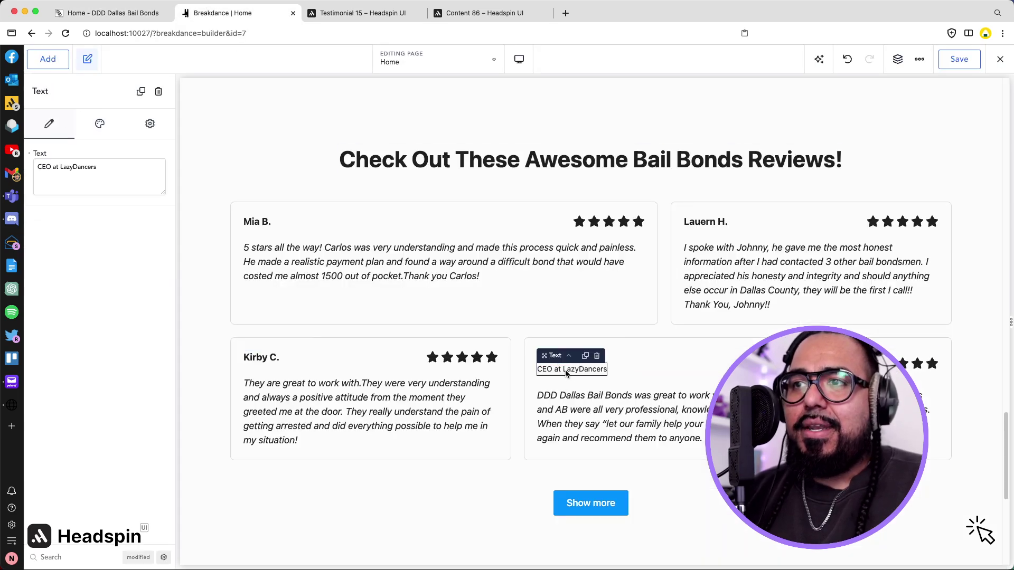
key(Delete)
Remove the Show more button below the reviews and compare with the live page.
click(590, 503)
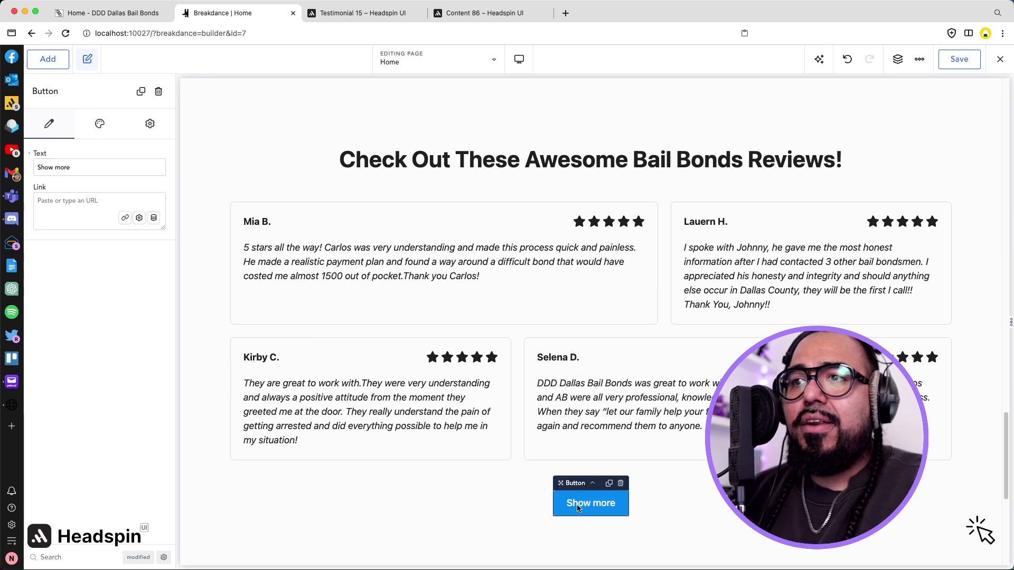
click(621, 483)
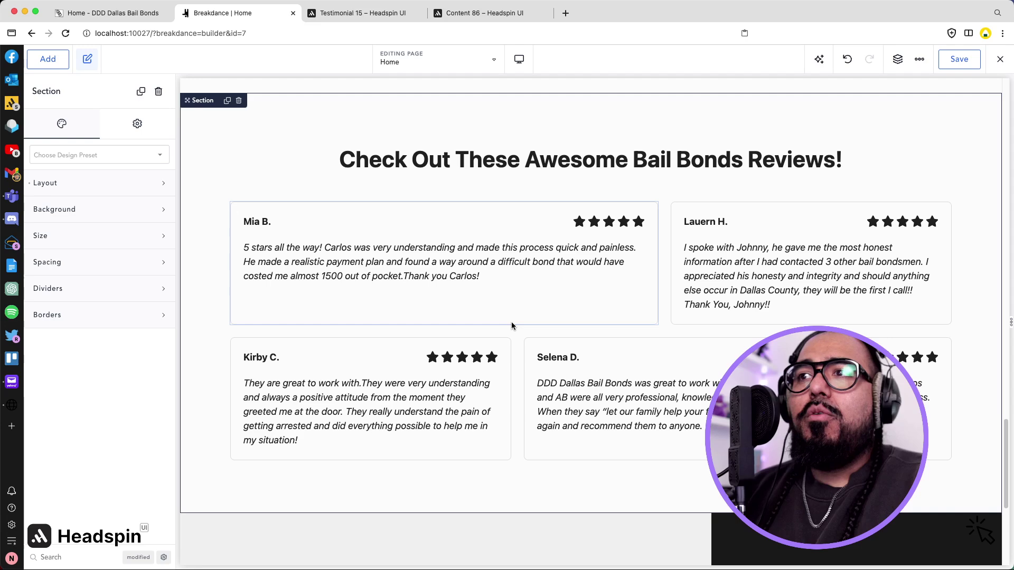
click(132, 13)
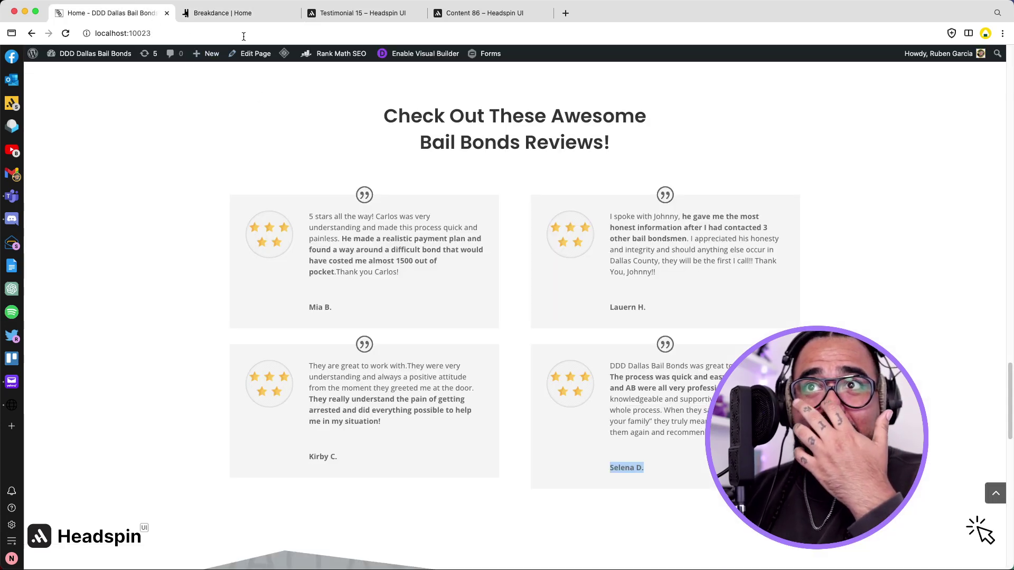
click(243, 12)
click(615, 222)
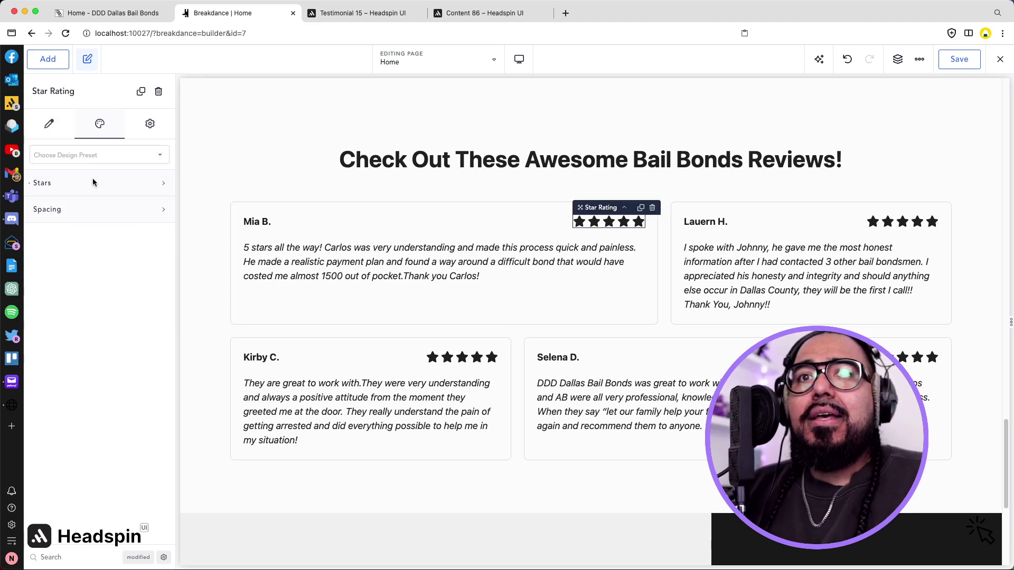
Set the first card's star rating colour to the brand.9 blue swatch.
click(93, 182)
click(156, 264)
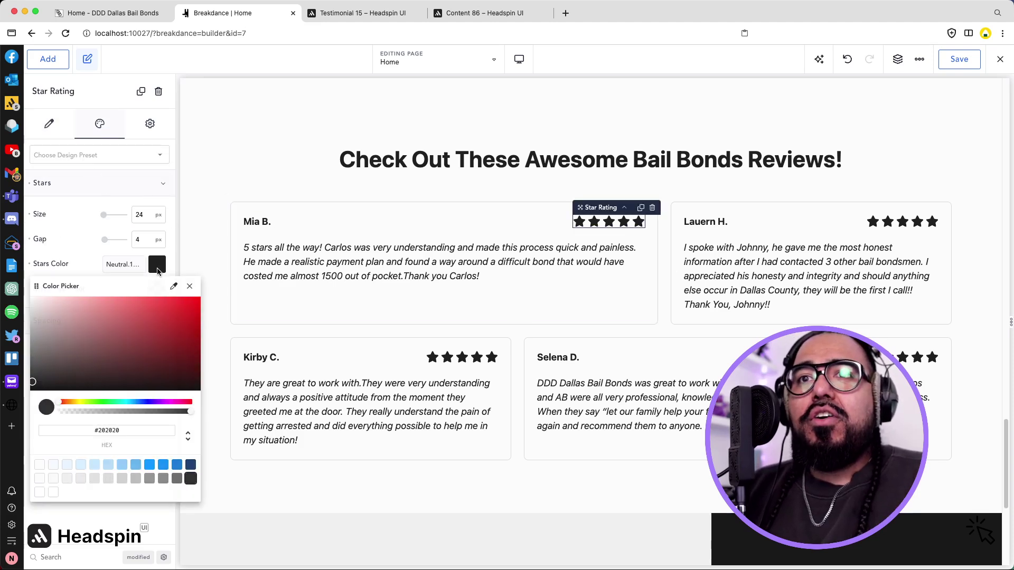
click(150, 465)
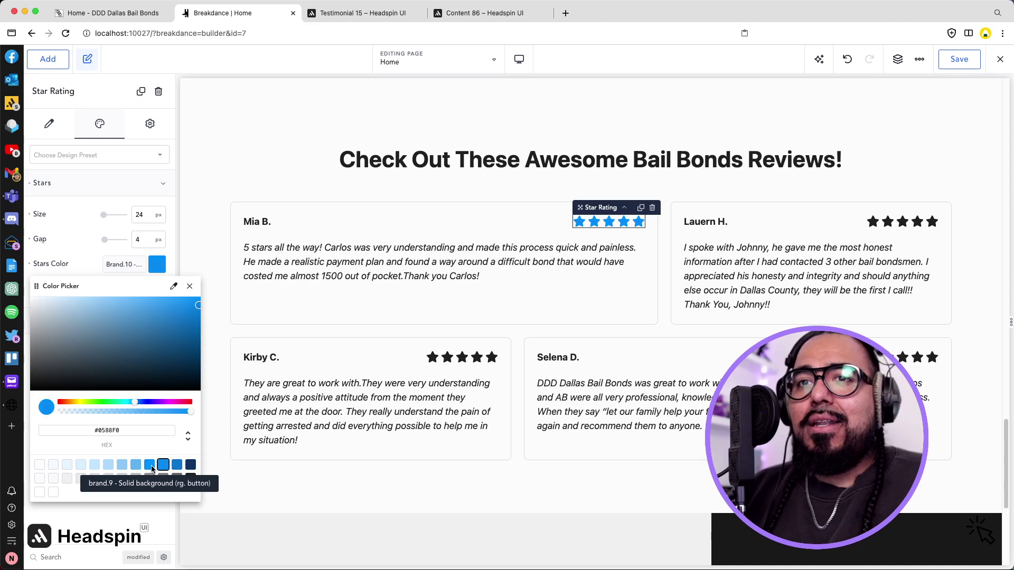
click(538, 230)
Copy the blue star styling and paste its design onto the other three cards' star ratings.
right_click(578, 220)
click(591, 231)
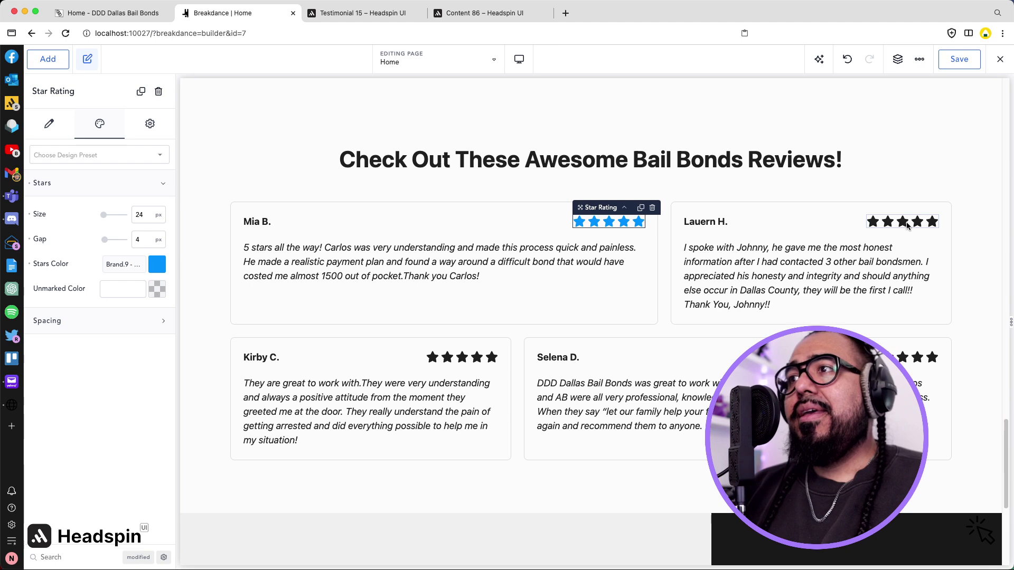
right_click(909, 221)
click(867, 283)
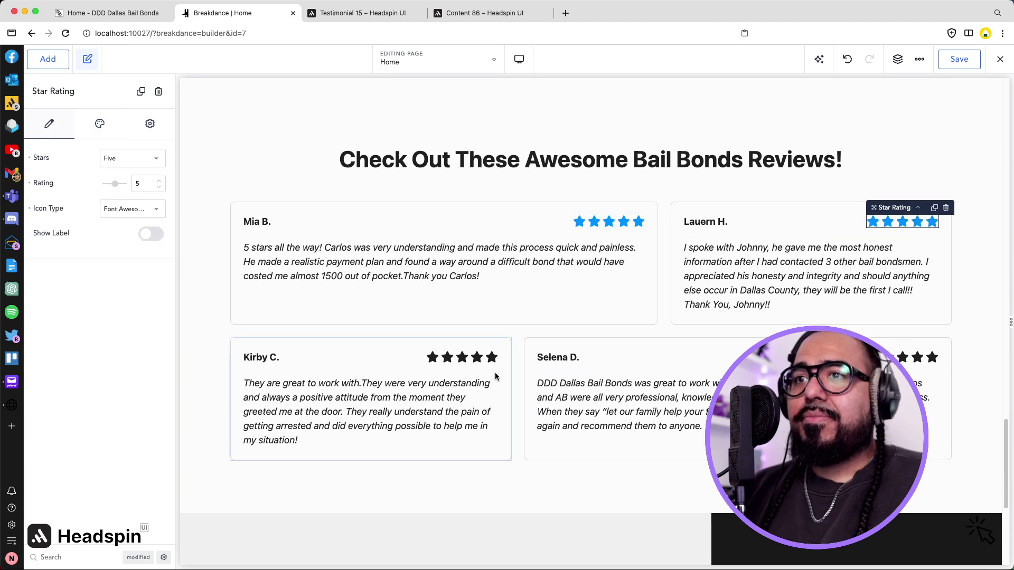
right_click(482, 358)
click(512, 417)
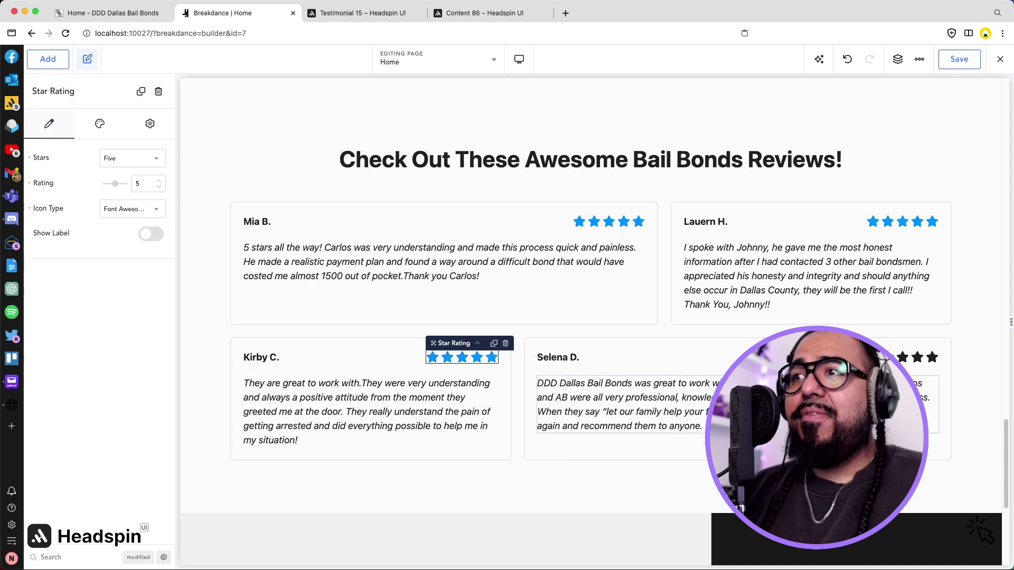
right_click(887, 358)
click(856, 418)
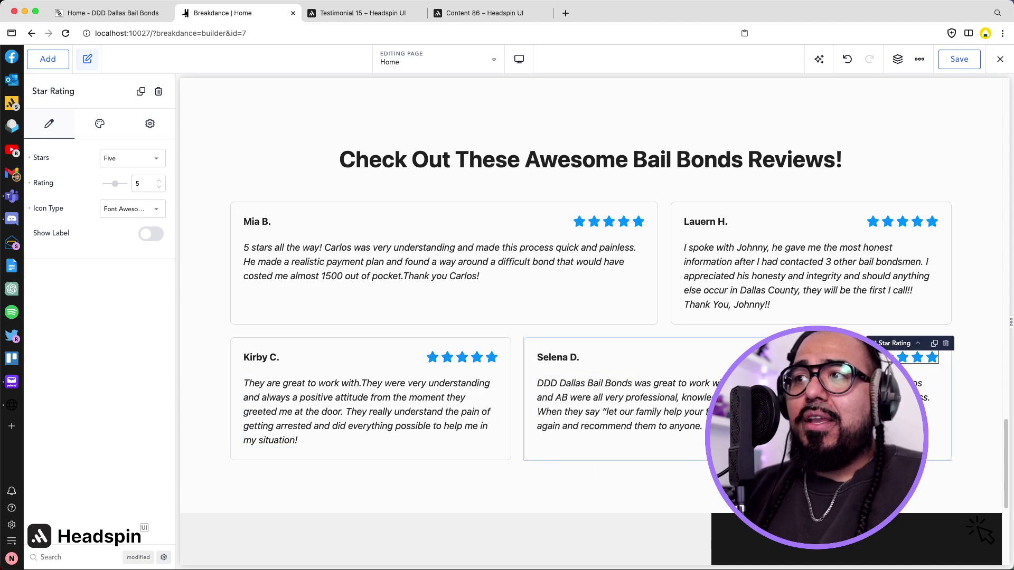
click(99, 125)
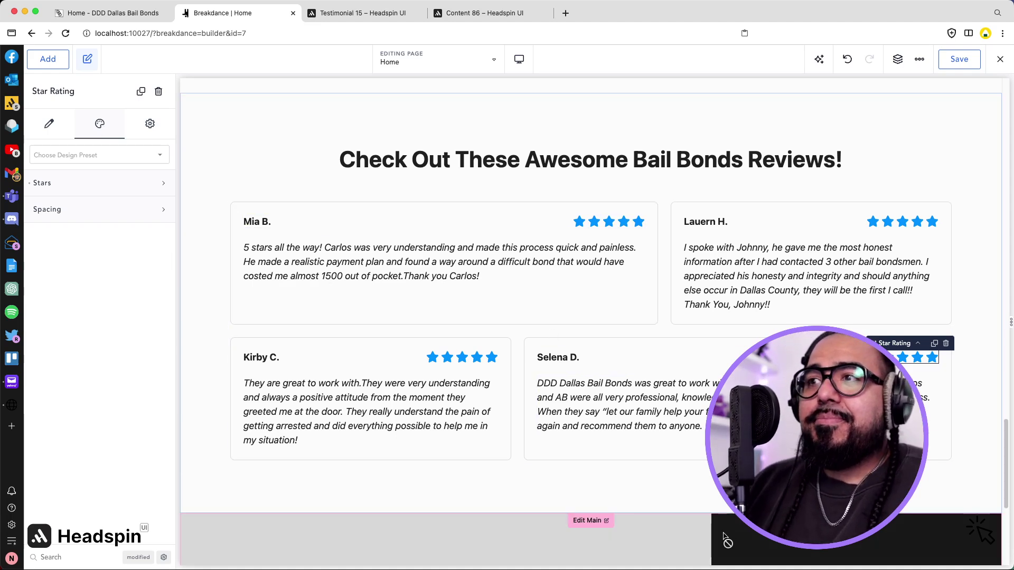
Add a custom attribute data-hsx with value dark to the fourth review card's Div.
click(687, 344)
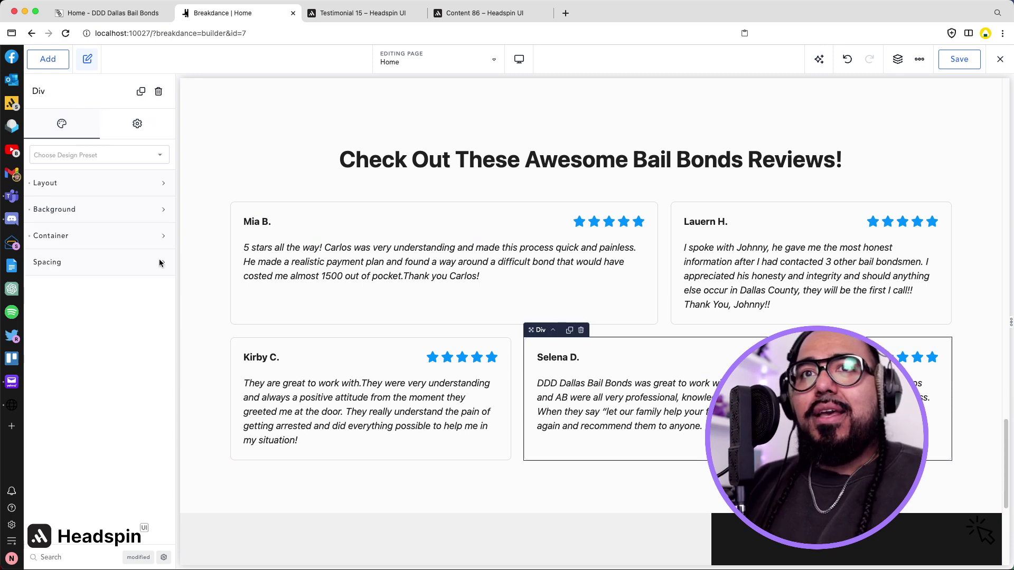
click(137, 124)
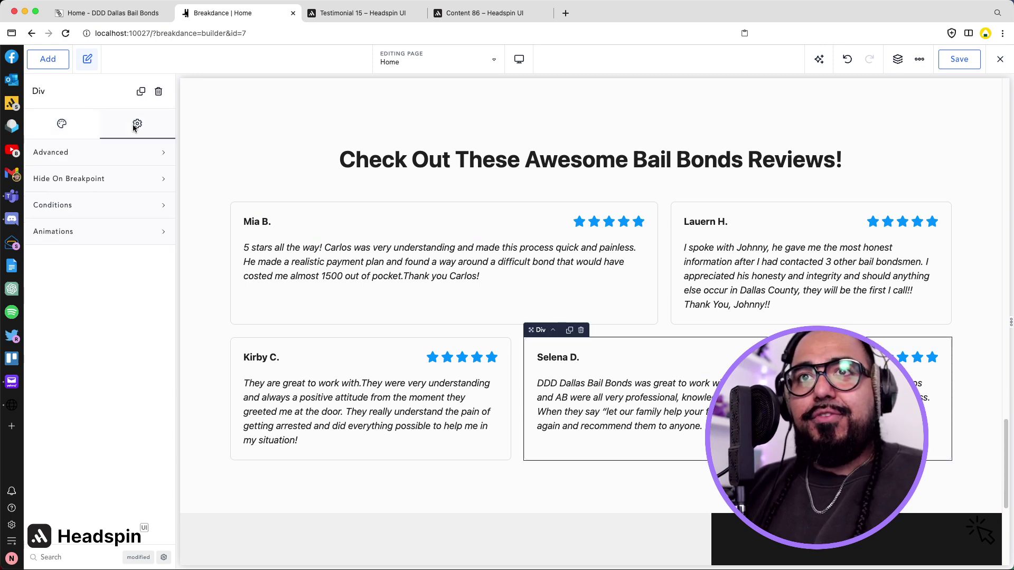
click(79, 159)
click(74, 426)
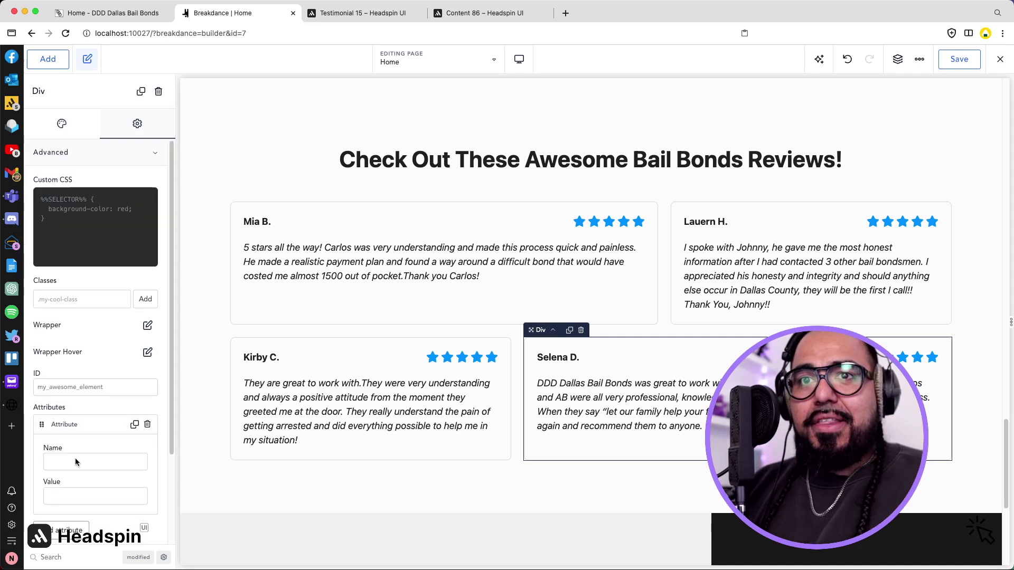
click(72, 462)
text(hsx-data)
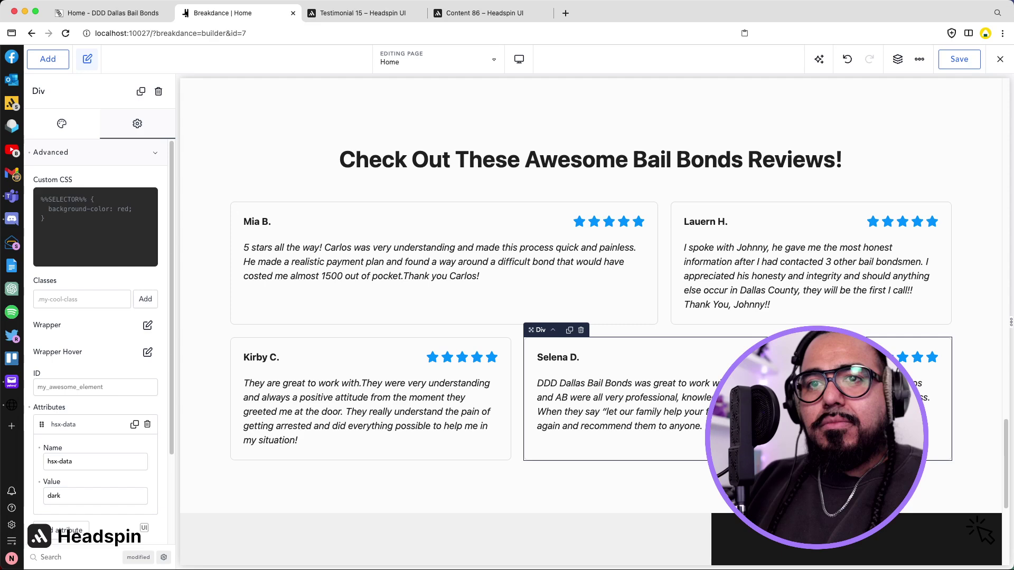
key(shift+Tab)
text(d)
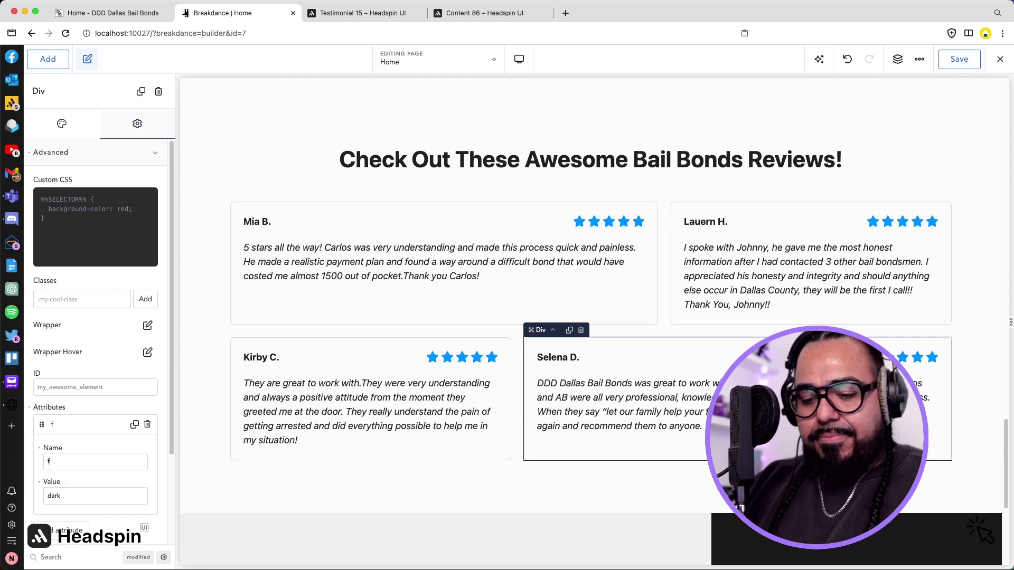
text(ata-hsx)
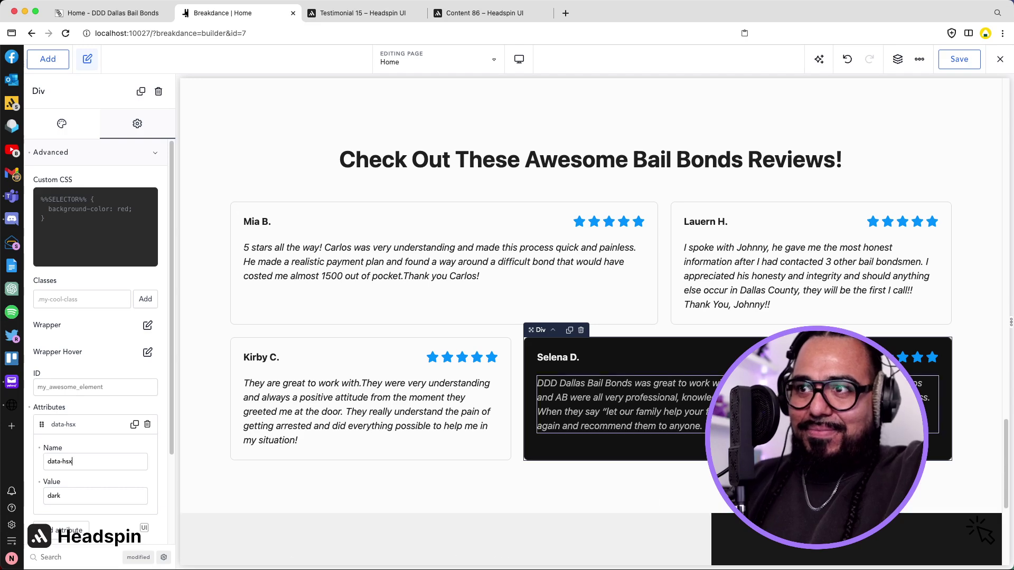
scroll(655, 401, down, 3)
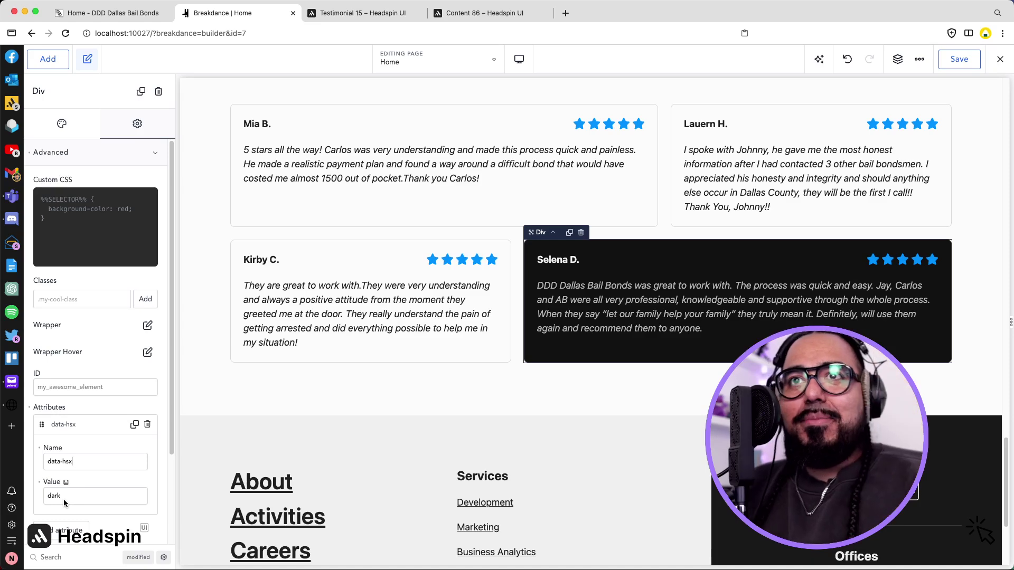
Review the live page's 'Working with a bail bond company' banner, then return to Testimonial 15.
click(116, 13)
scroll(212, 92, down, 10)
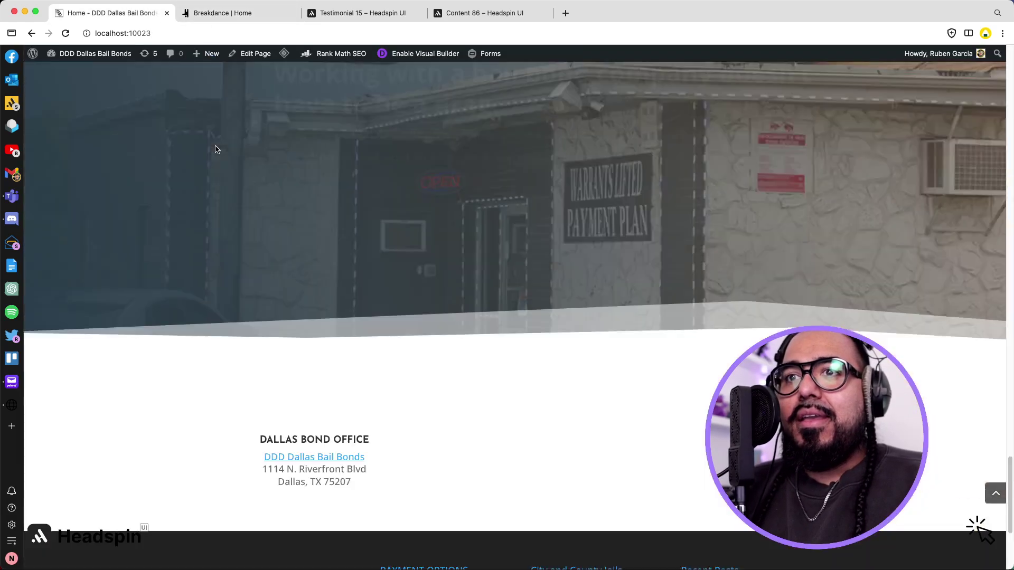
scroll(214, 149, up, 4)
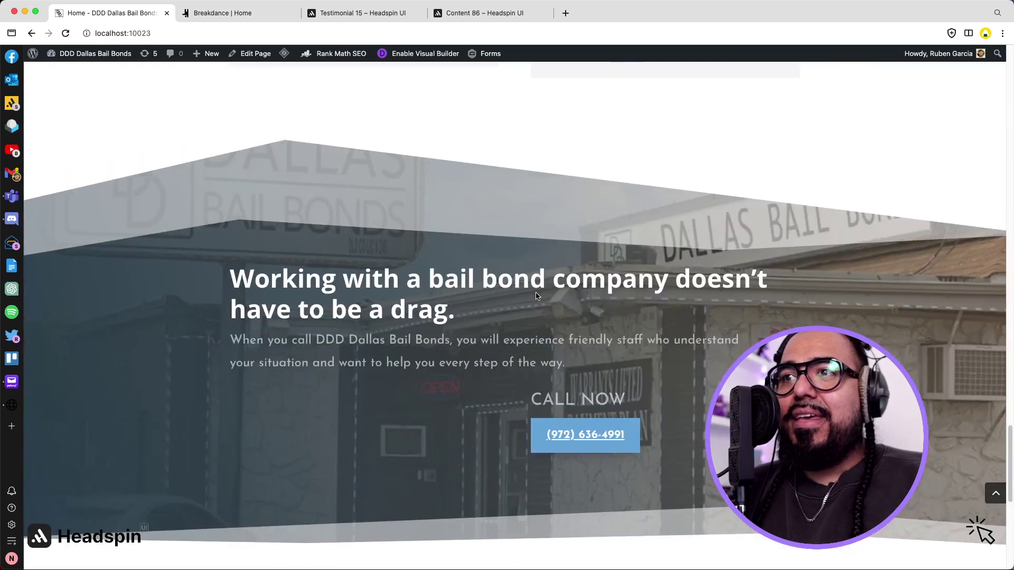
scroll(536, 295, down, 7)
scroll(536, 295, up, 3)
scroll(536, 294, up, 3)
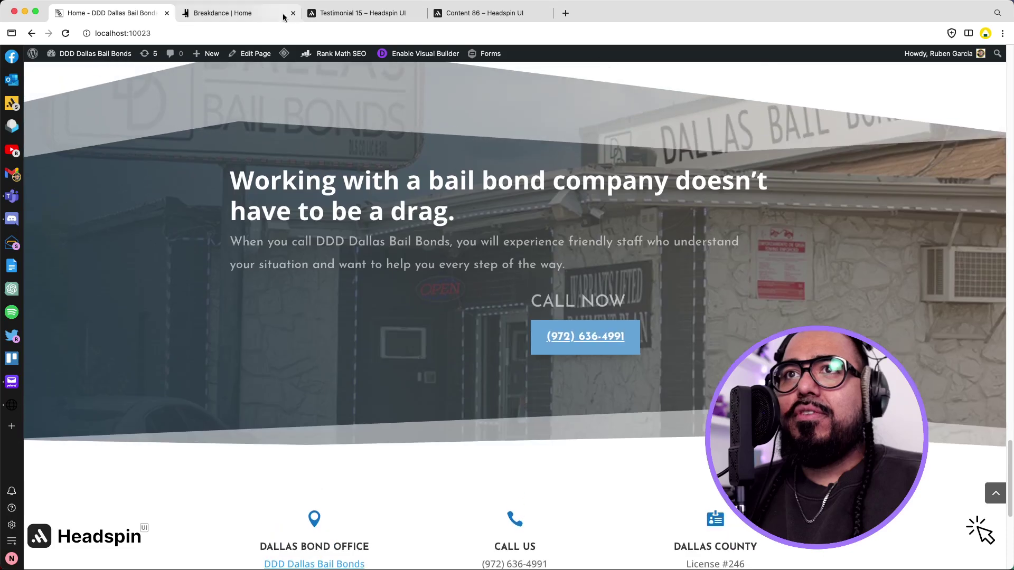
click(357, 18)
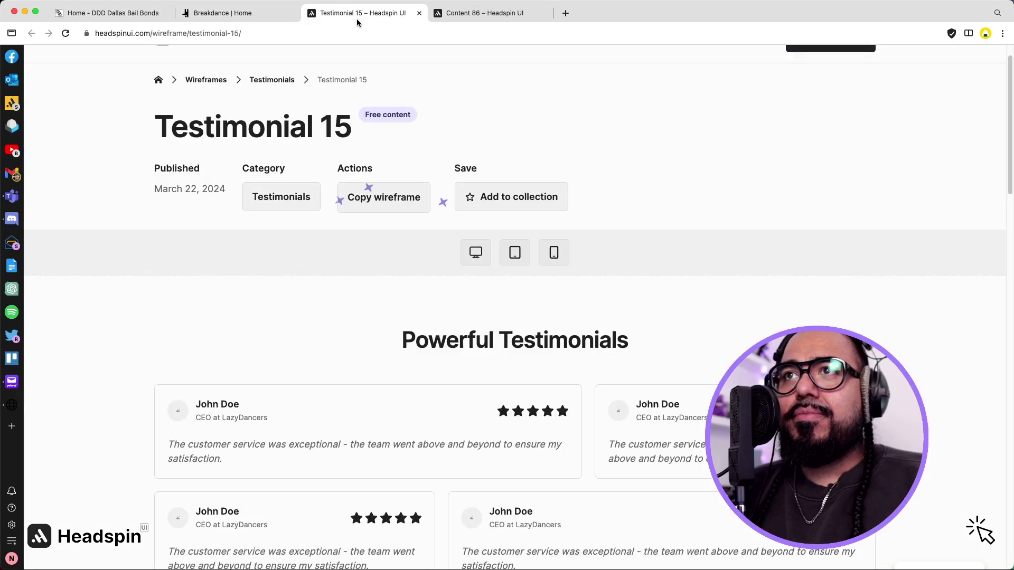
Close the Testimonial 15 tab and copy the Content 86 wireframe.
click(419, 13)
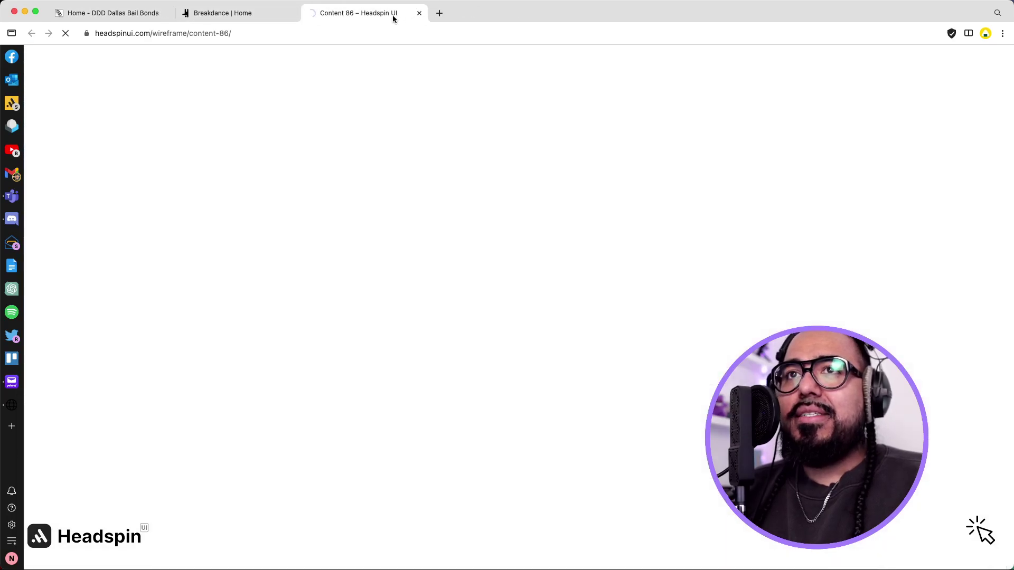
scroll(474, 226, down, 6)
scroll(474, 226, up, 4)
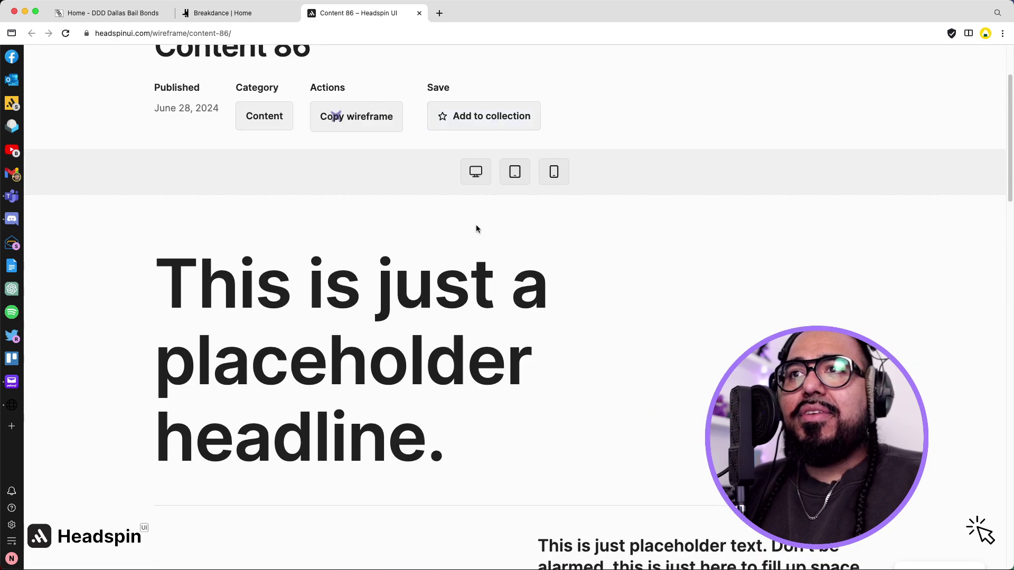
click(394, 123)
Check the live home page once more and return to the Breakdance editor.
click(133, 14)
scroll(311, 135, down, 6)
scroll(311, 135, up, 10)
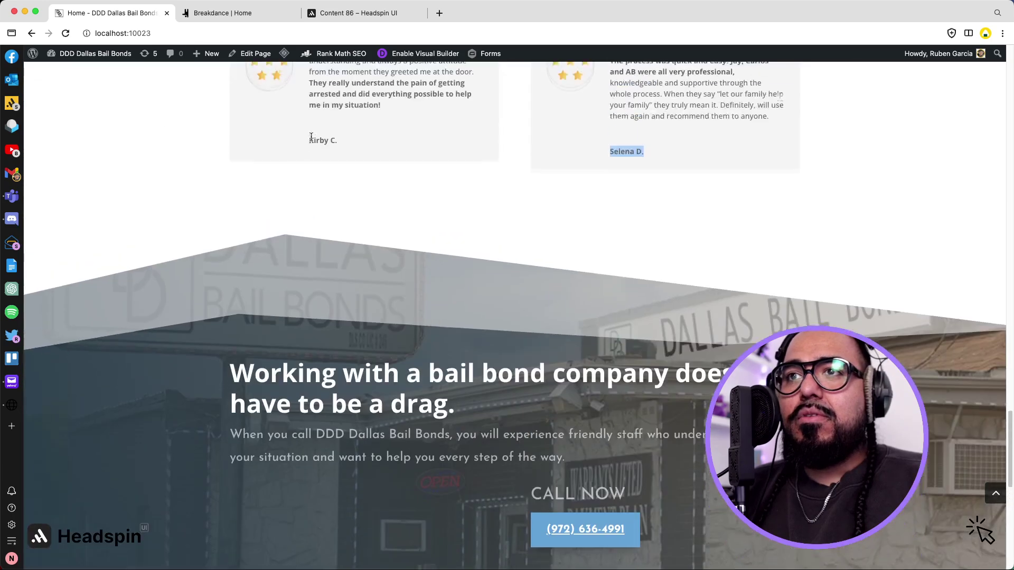
scroll(311, 137, down, 3)
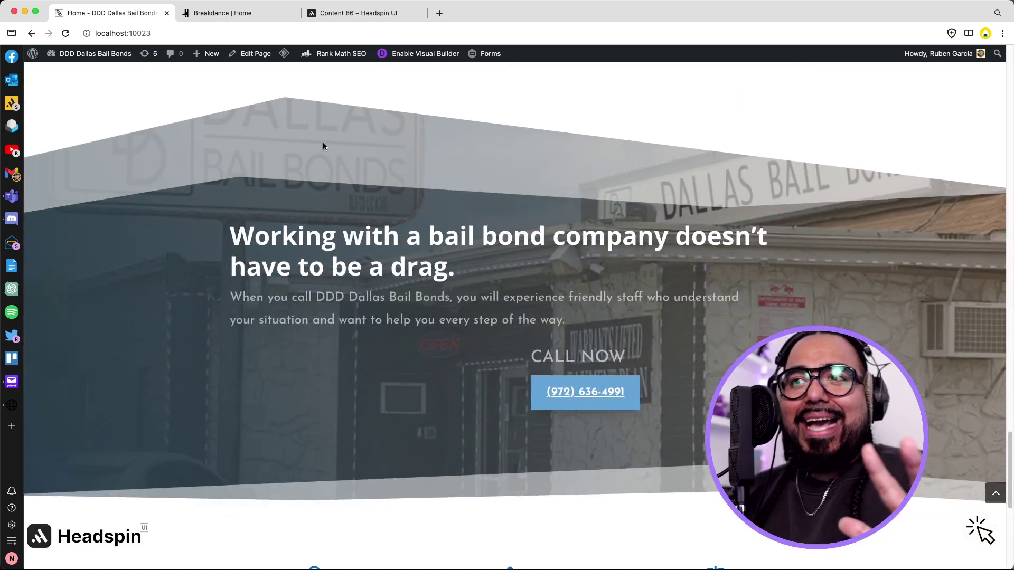
click(222, 12)
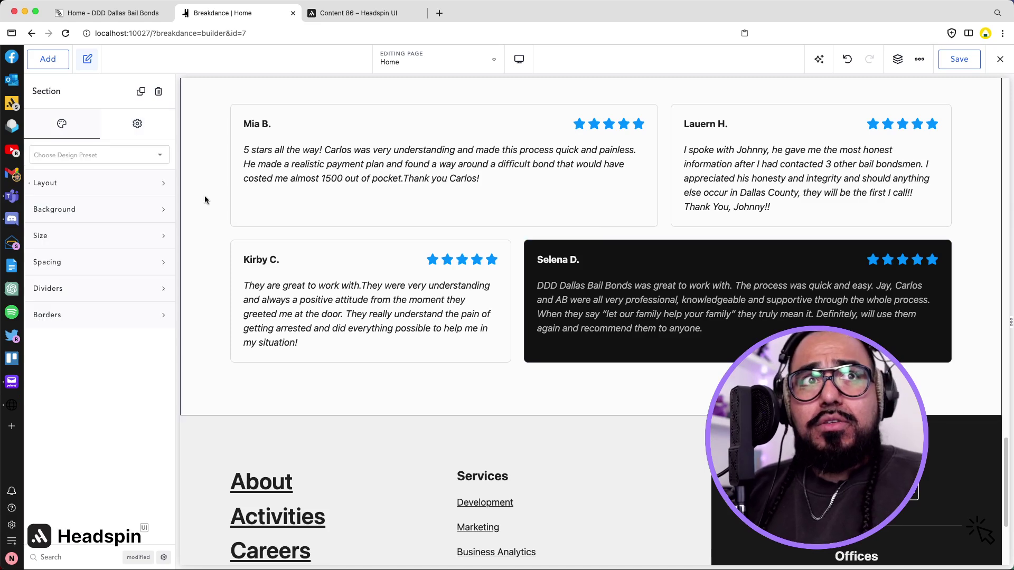
Paste the wireframe as a new section and give it the headline 'Working with a bail bond company doesn't have to be a drag.'.
key(super+v)
scroll(350, 306, down, 7)
scroll(349, 306, up, 1)
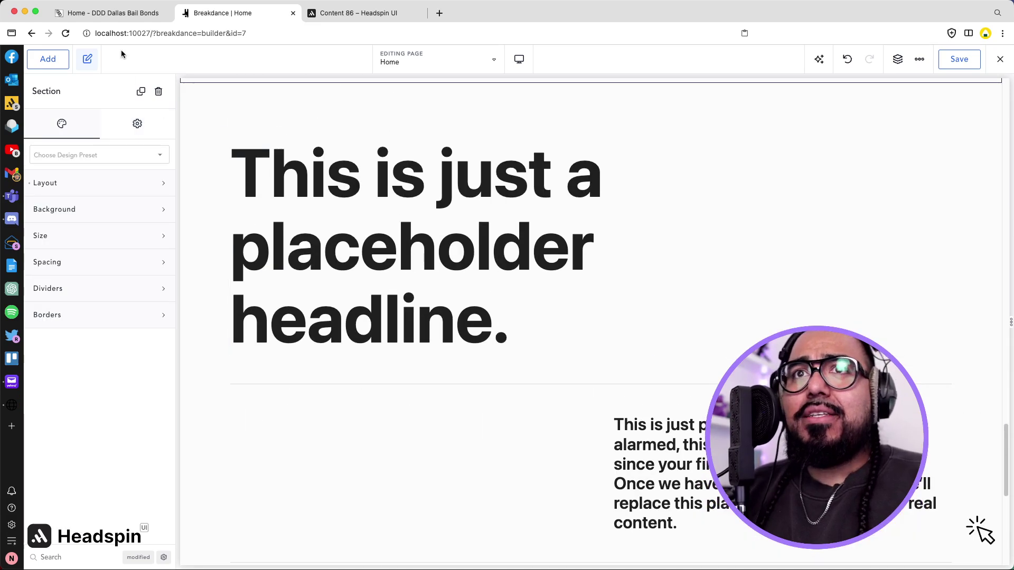
click(118, 13)
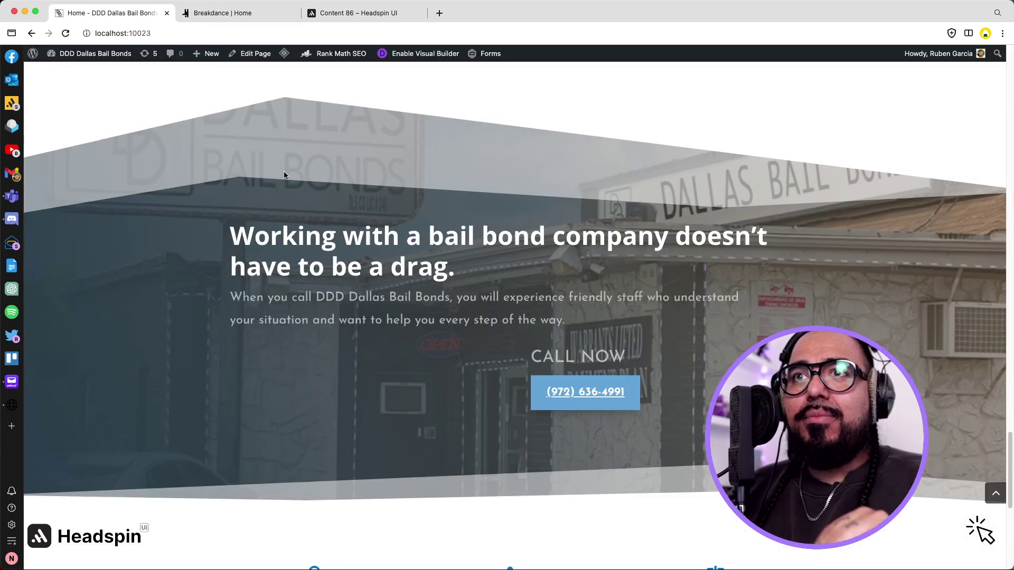
triple_click(326, 267)
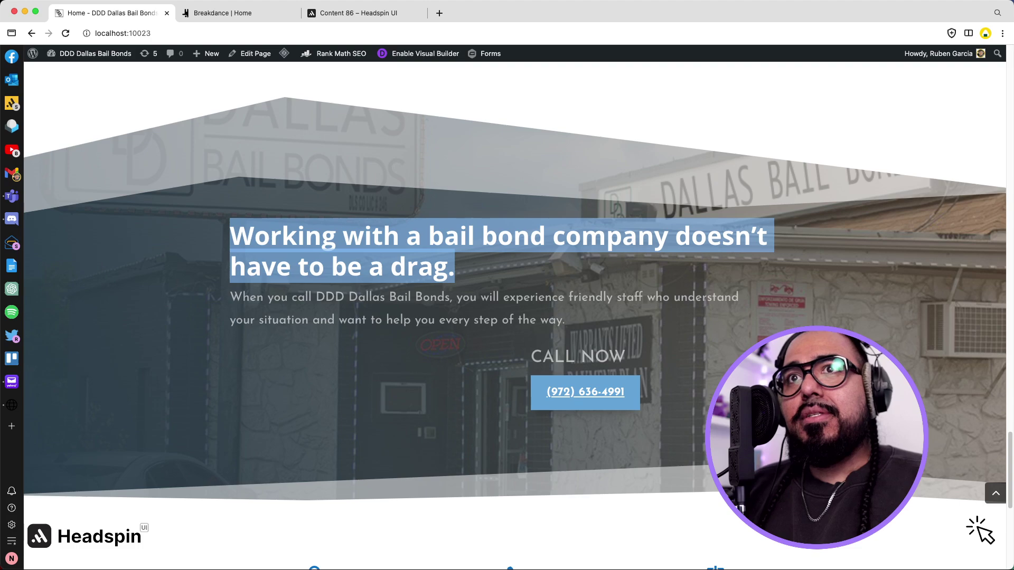
click(233, 13)
click(281, 273)
triple_click(281, 273)
key(super+v)
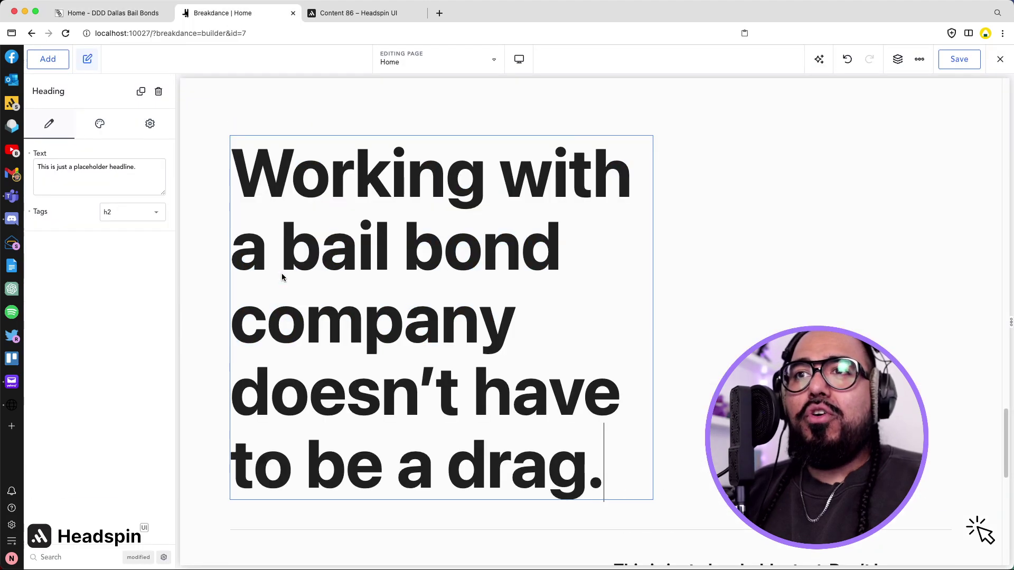
Choose the headline's heading level and try the Headspin H3 and H2 size presets, then undo.
click(129, 214)
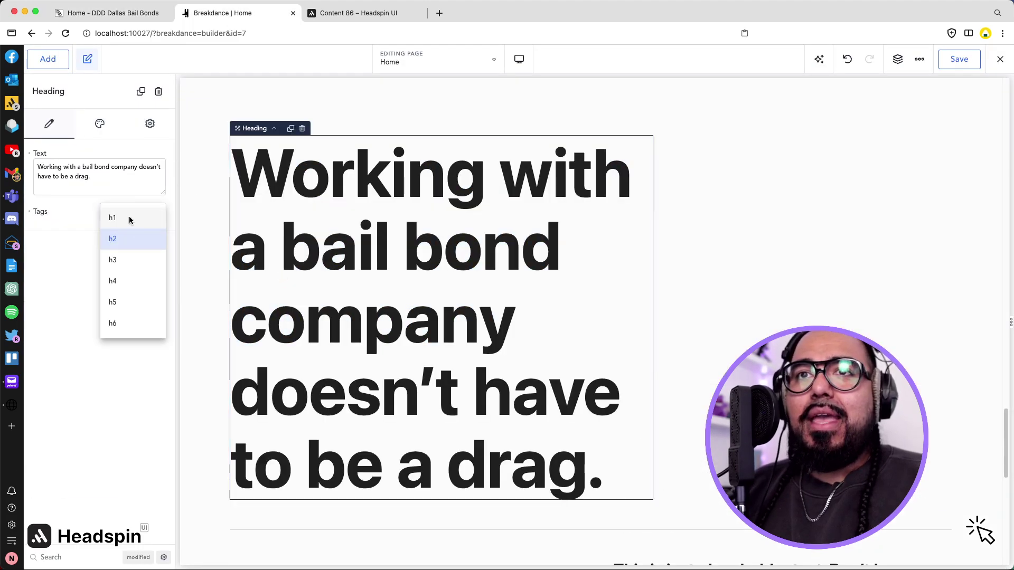
click(129, 239)
click(100, 124)
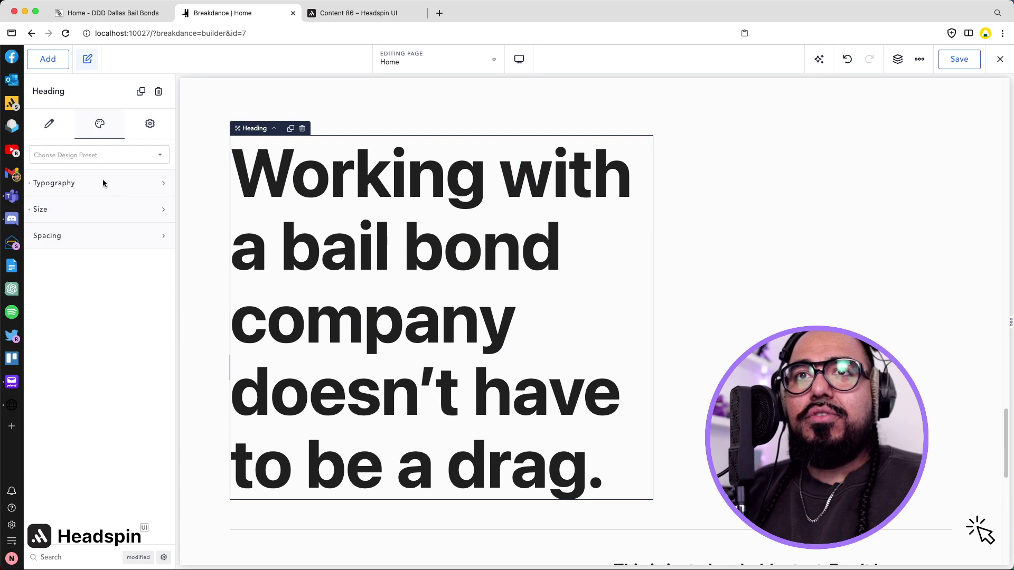
click(103, 184)
click(128, 317)
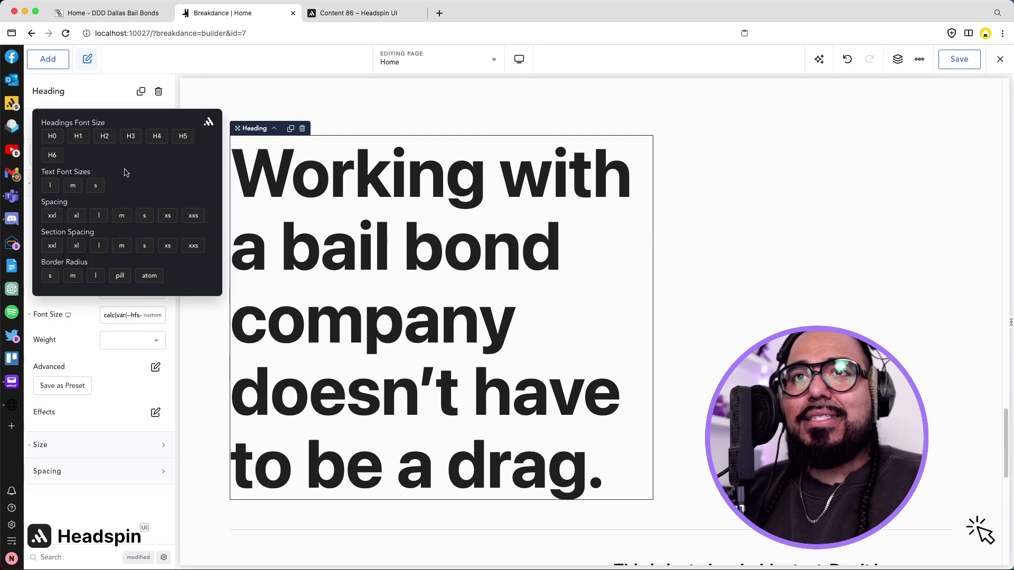
click(130, 137)
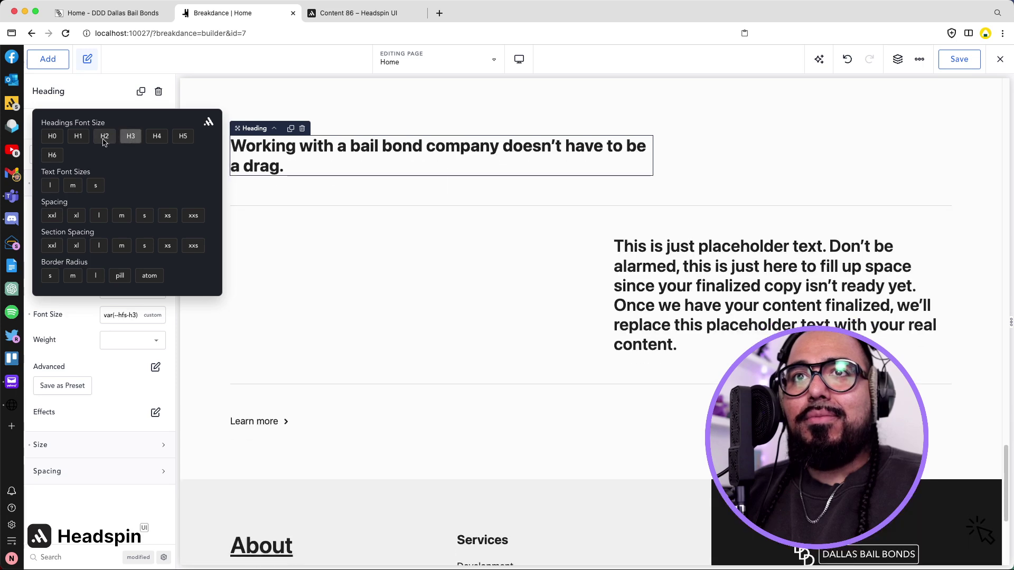
click(104, 139)
key(super+z)
click(195, 355)
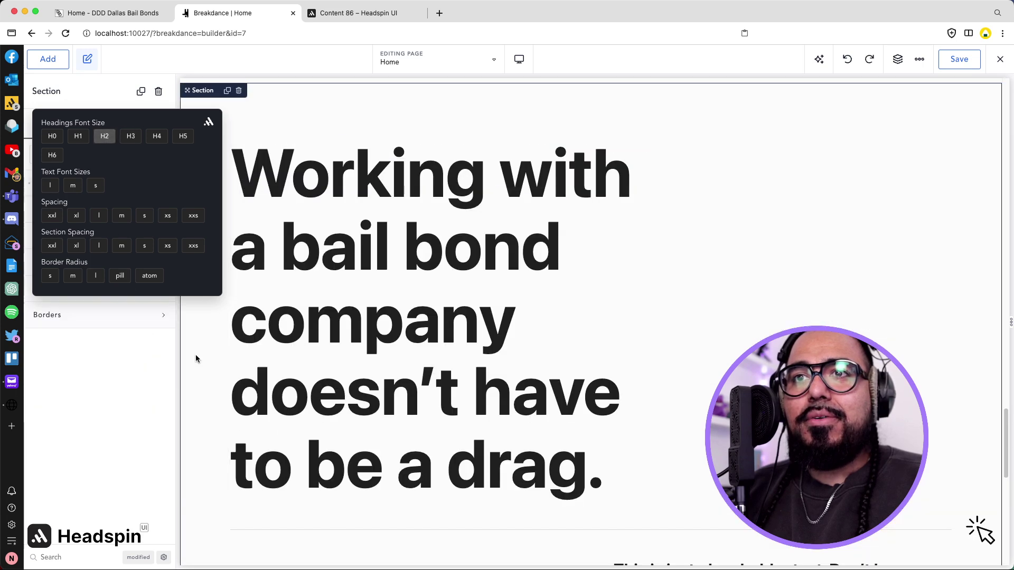
click(267, 340)
Set the headline's typography font size to var(--hfs-h2).
click(99, 127)
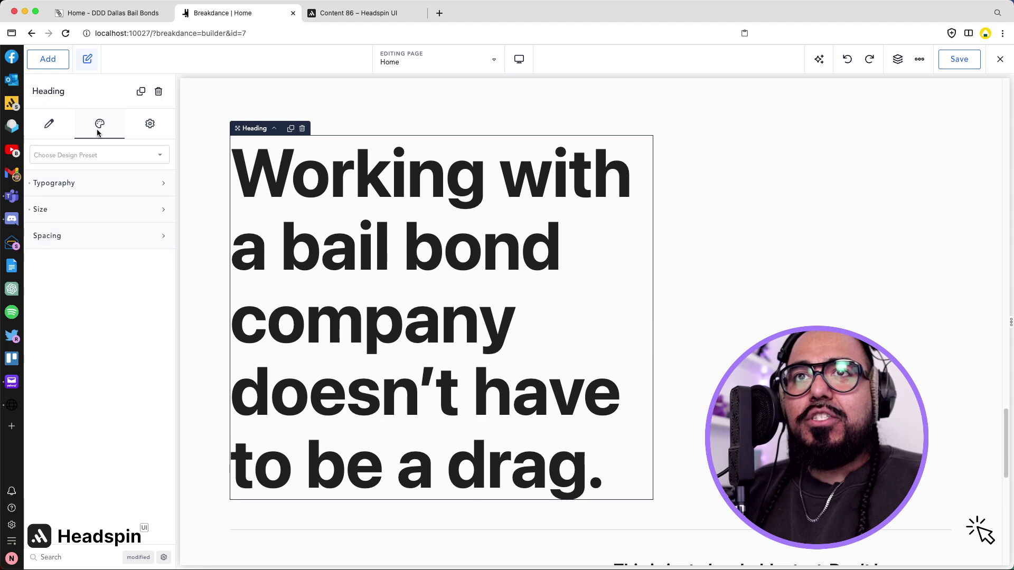
click(75, 182)
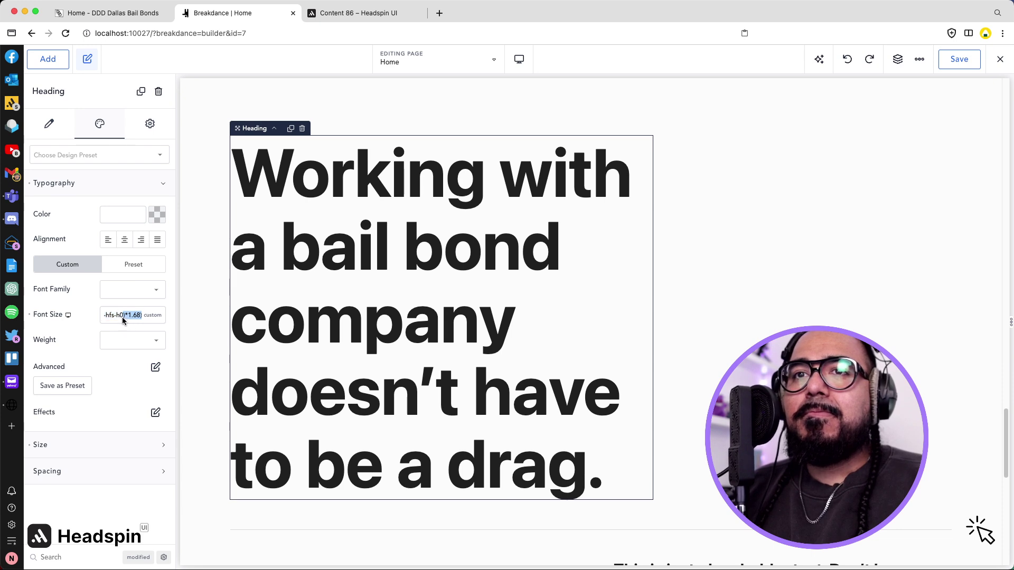
click(121, 317)
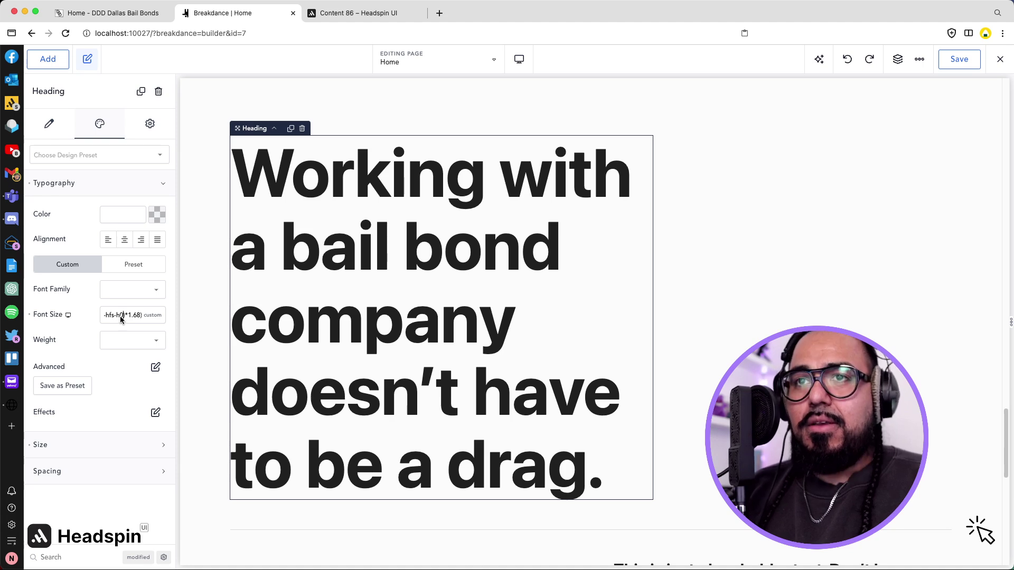
key(BackSpace)
text(2)
drag(130, 316, 90, 319)
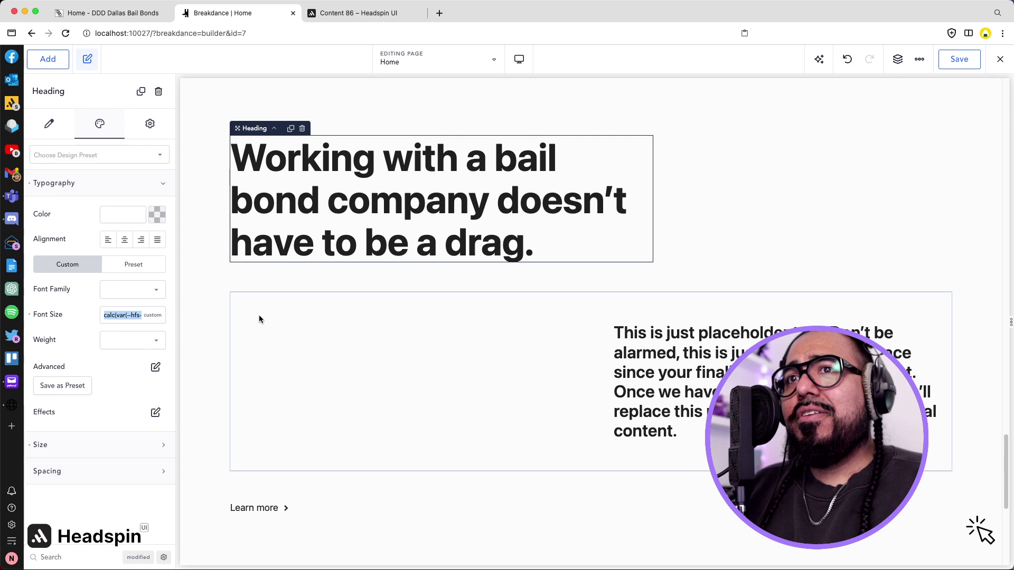
Select the new section, then select the live banner's paragraph text.
click(218, 275)
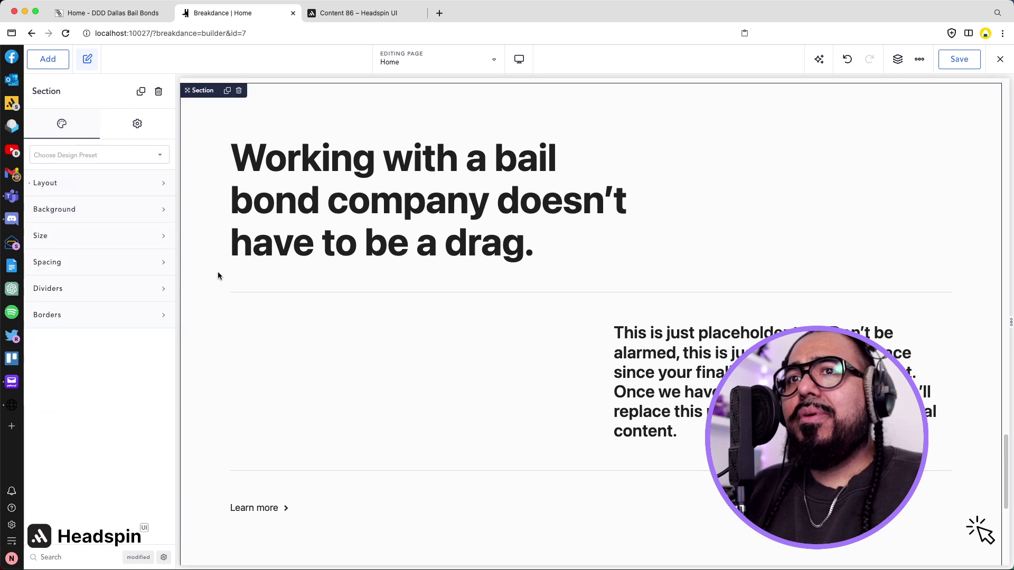
click(128, 19)
triple_click(332, 301)
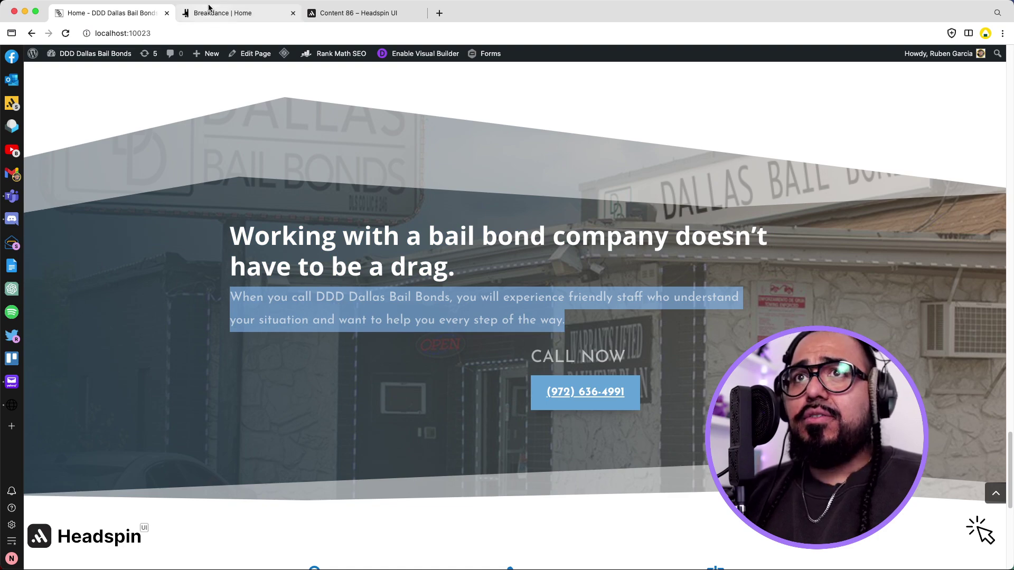
Replace the placeholder paragraph with the pasted 'When you call DDD Dallas Bail Bonds…' text.
click(220, 12)
double_click(663, 371)
key(super+a)
key(super+v)
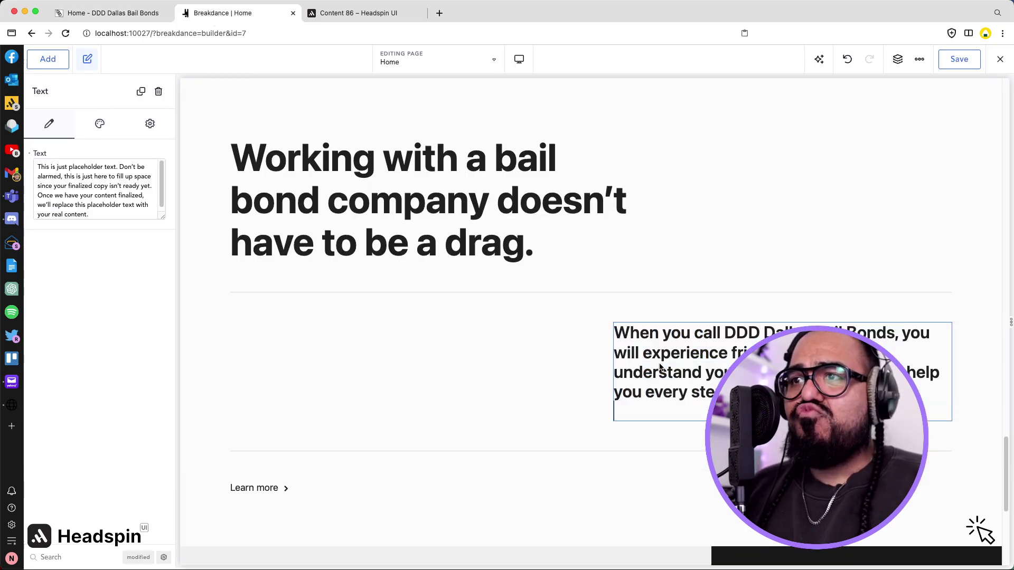
key(BackSpace)
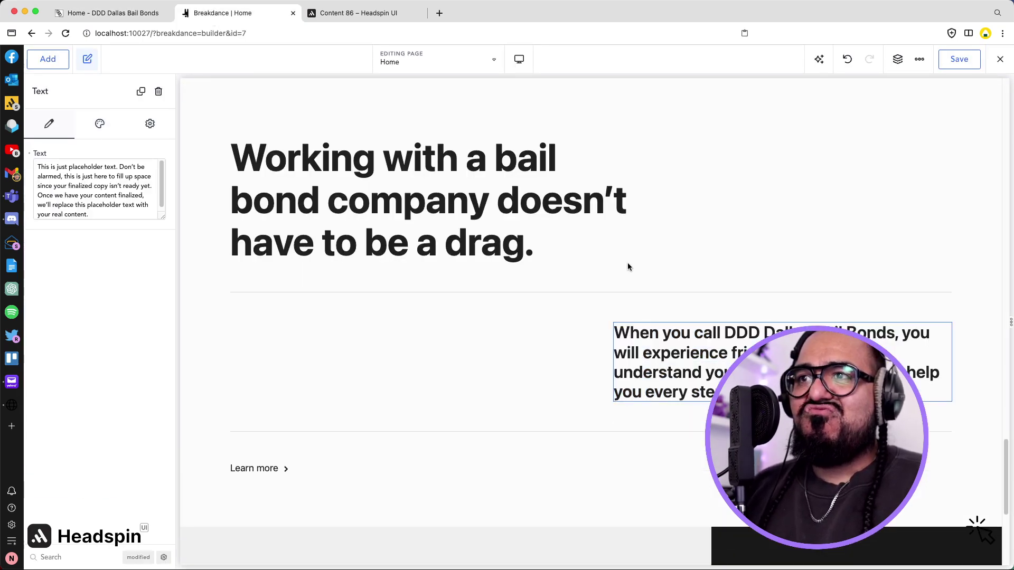
Duplicate the hero's Call Now button into the bail bond section and delete the Learn more link.
scroll(629, 267, up, 20)
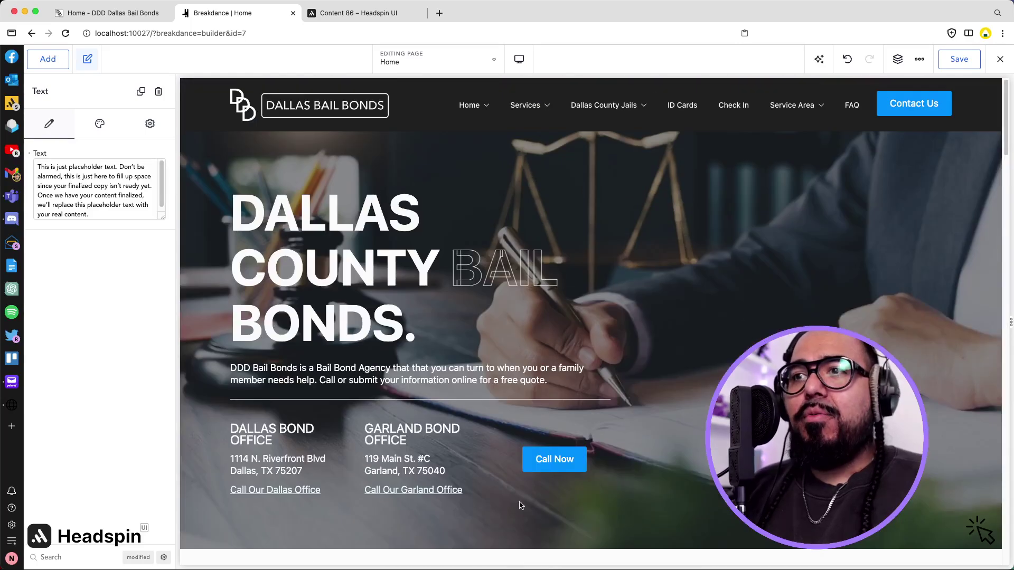
click(551, 477)
click(554, 468)
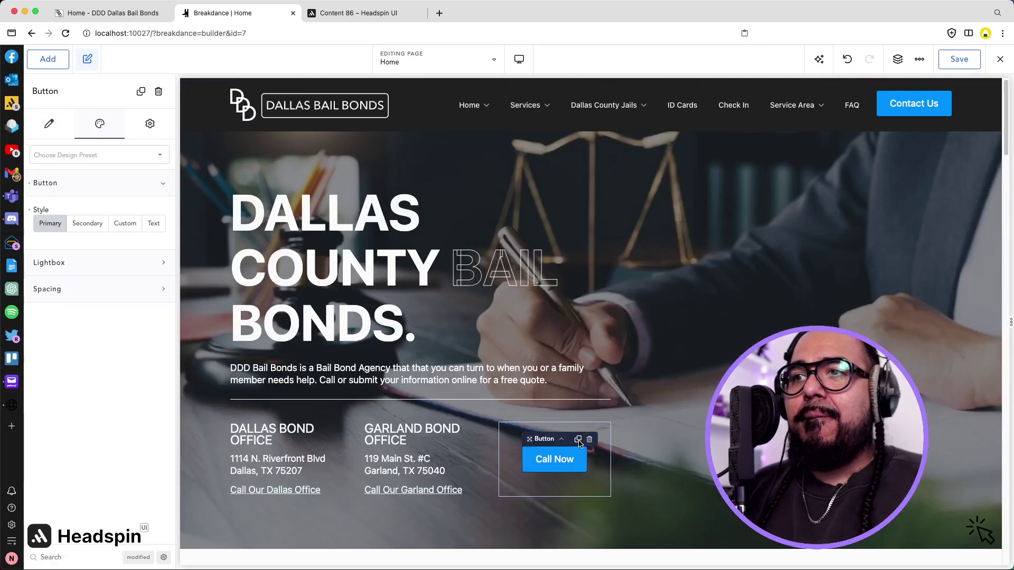
click(578, 441)
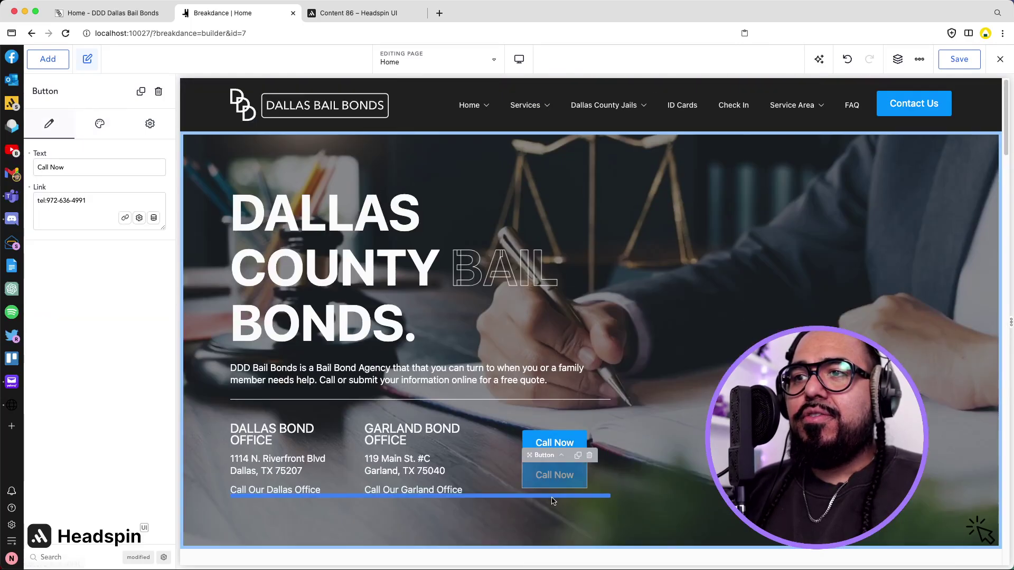
scroll(554, 475, down, 10)
scroll(552, 505, down, 15)
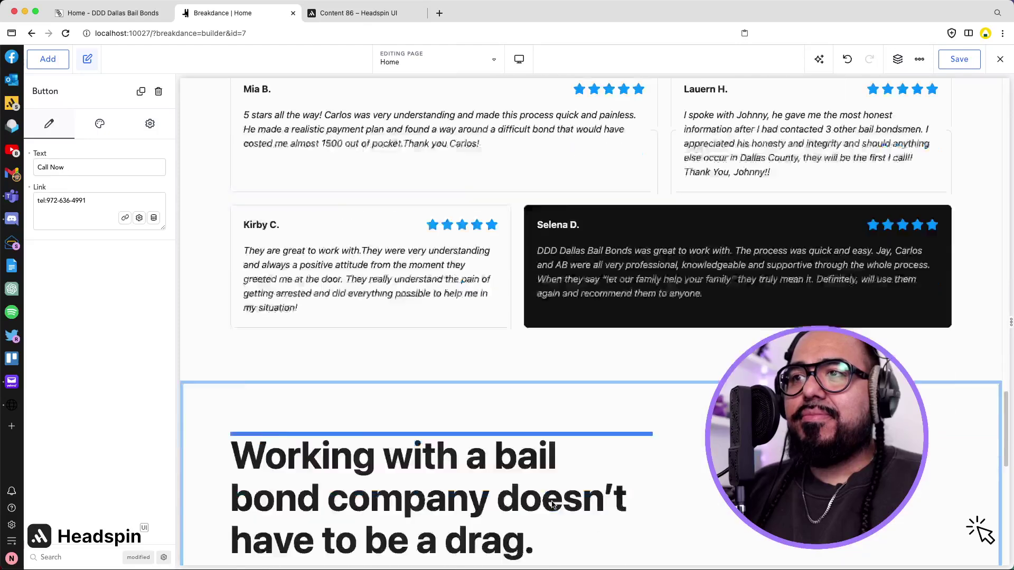
drag(651, 391, 651, 390)
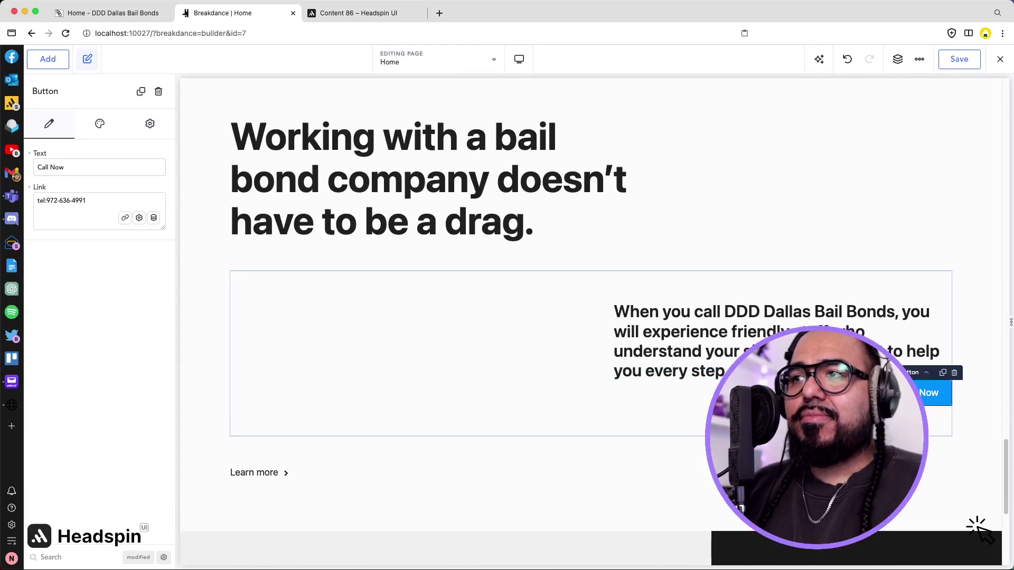
click(651, 389)
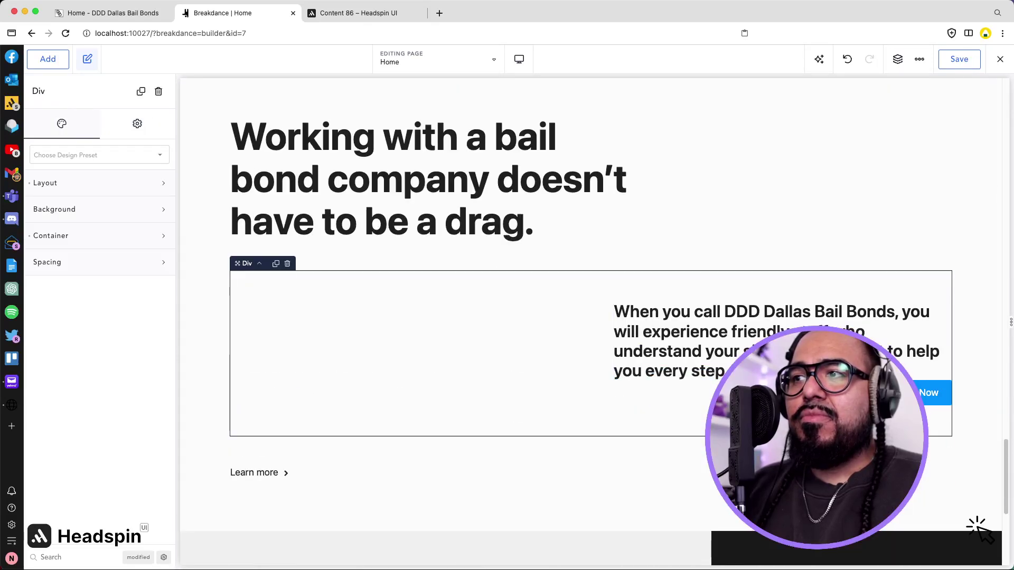
click(248, 471)
click(298, 459)
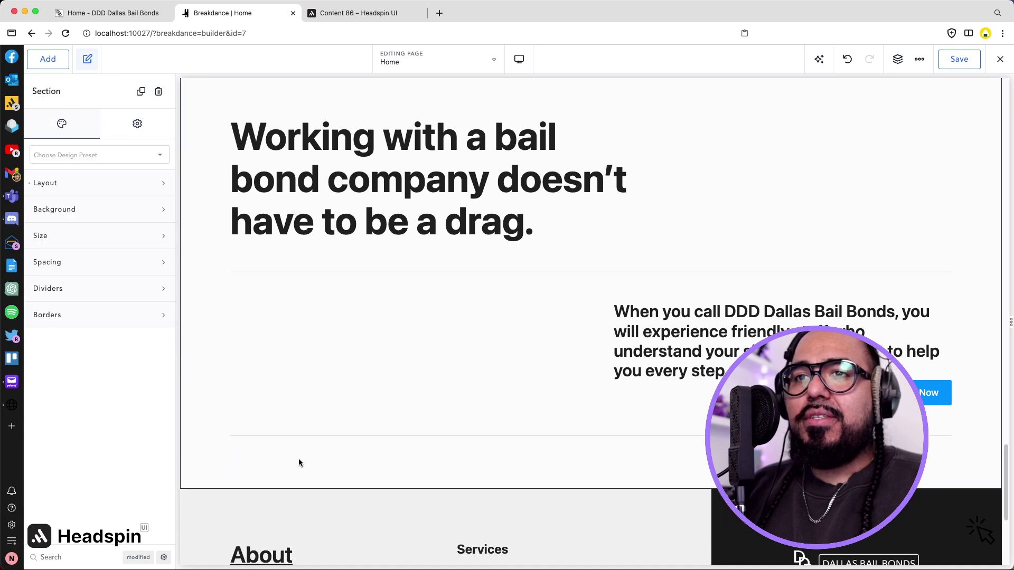
Compare the section against the live home page's call-to-action layout.
scroll(301, 283, up, 5)
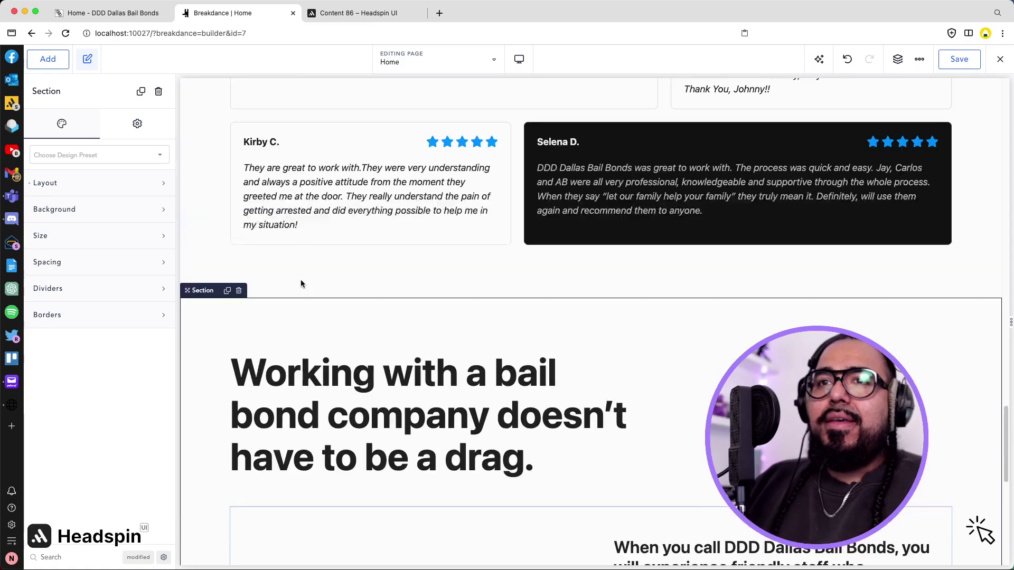
scroll(291, 288, down, 1)
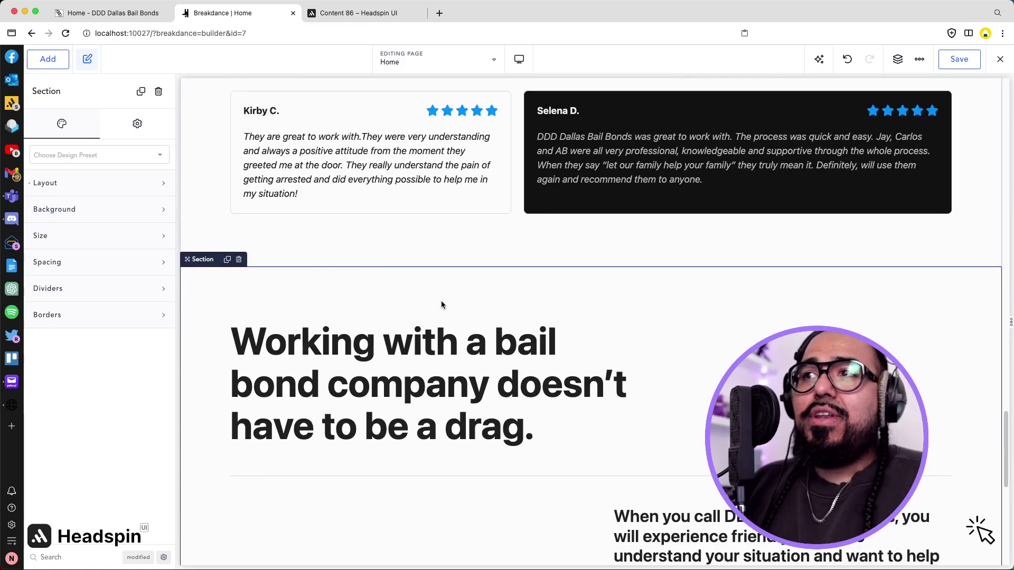
scroll(544, 301, down, 8)
click(106, 21)
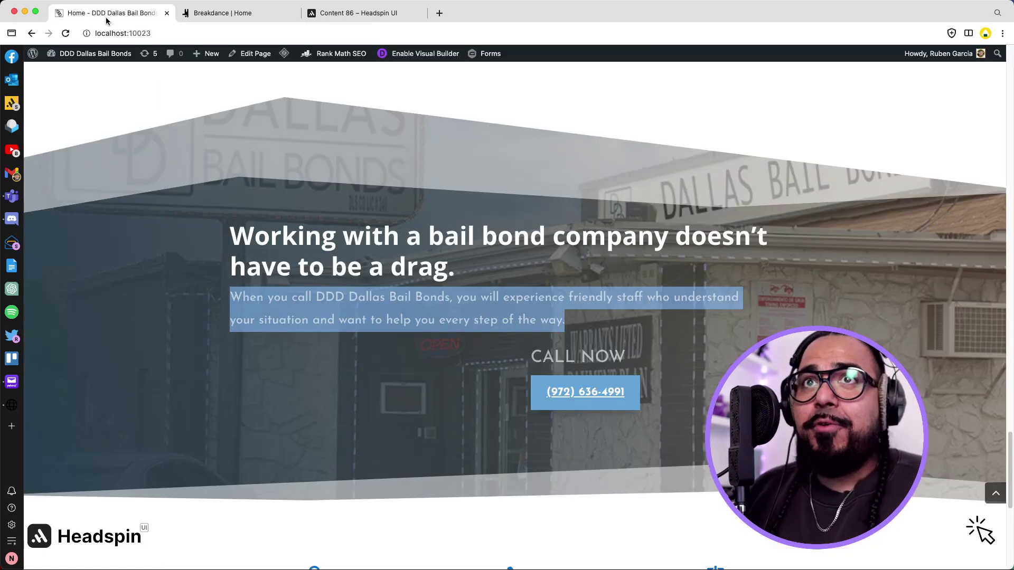
scroll(390, 183, down, 8)
scroll(391, 183, up, 13)
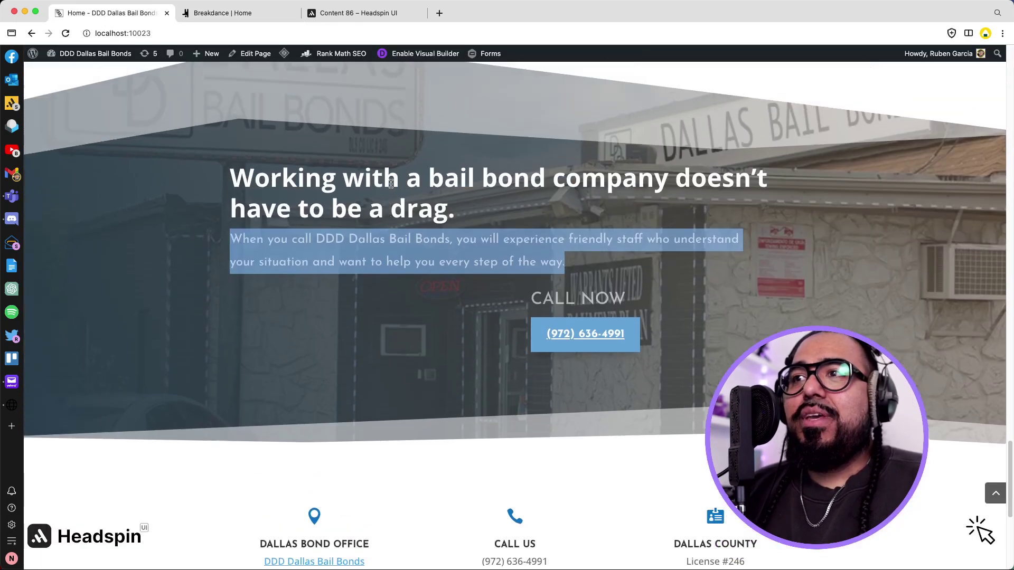
scroll(390, 183, down, 10)
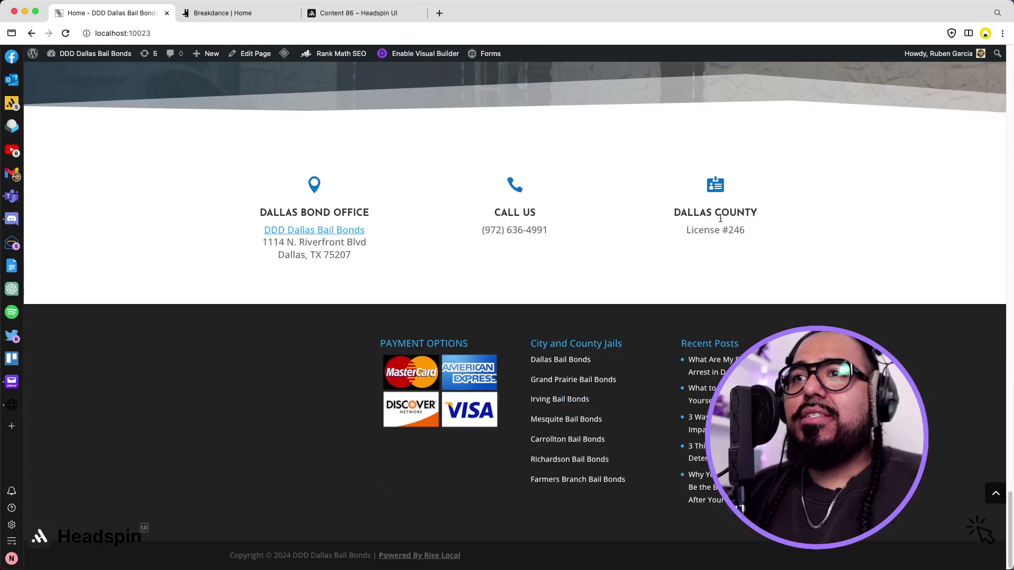
scroll(625, 227, up, 2)
click(268, 15)
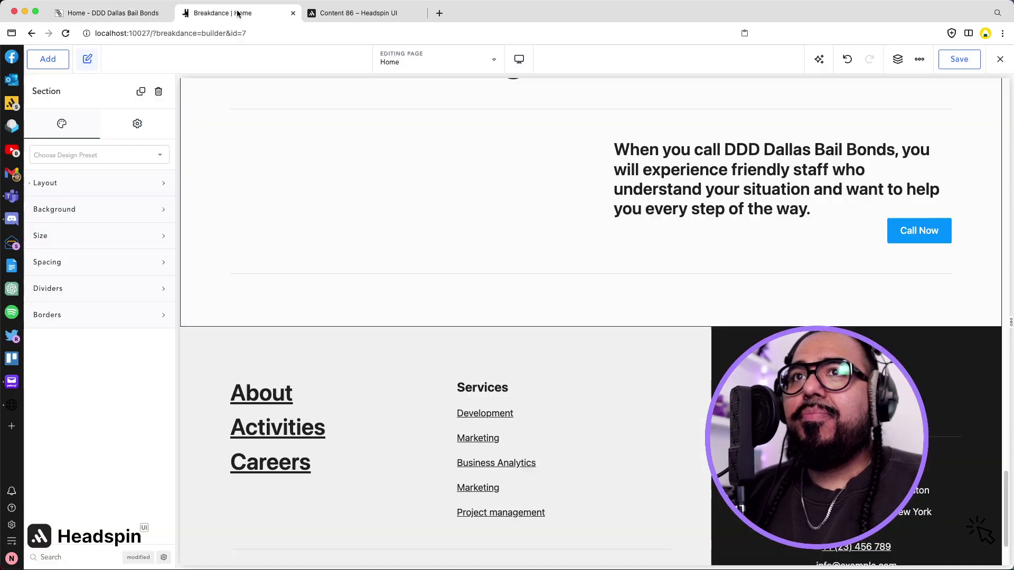
scroll(344, 203, down, 2)
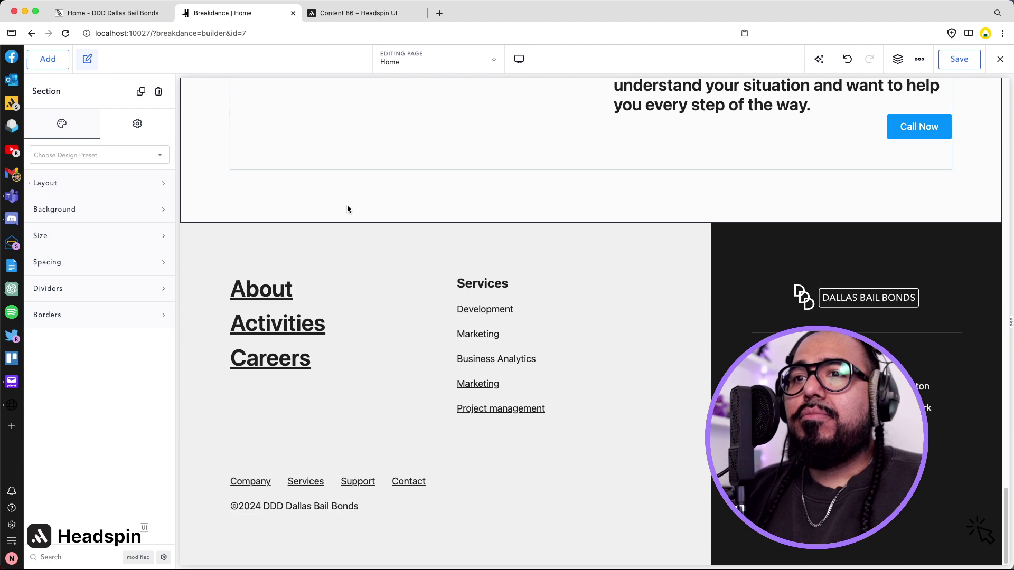
scroll(347, 209, up, 3)
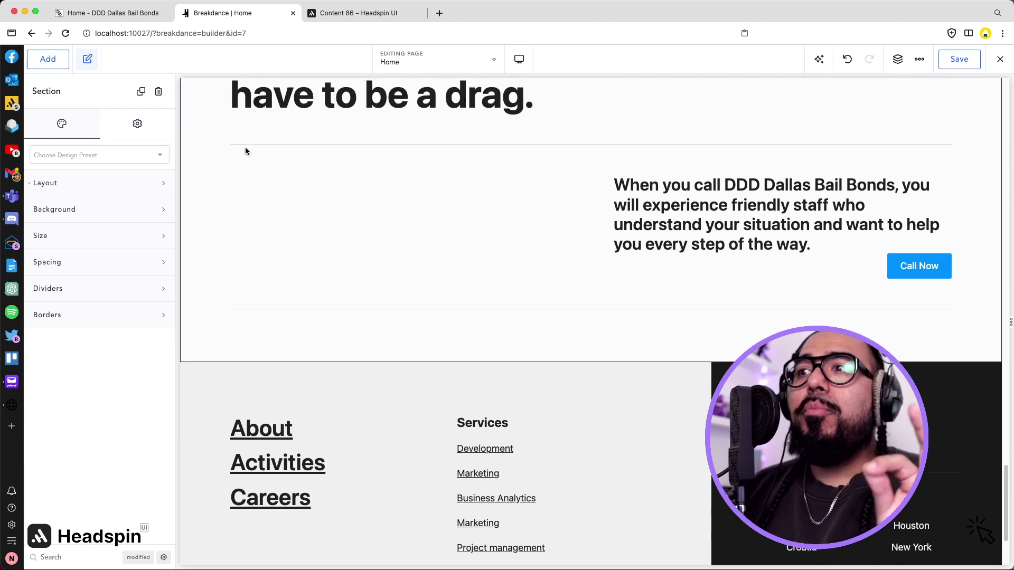
click(108, 12)
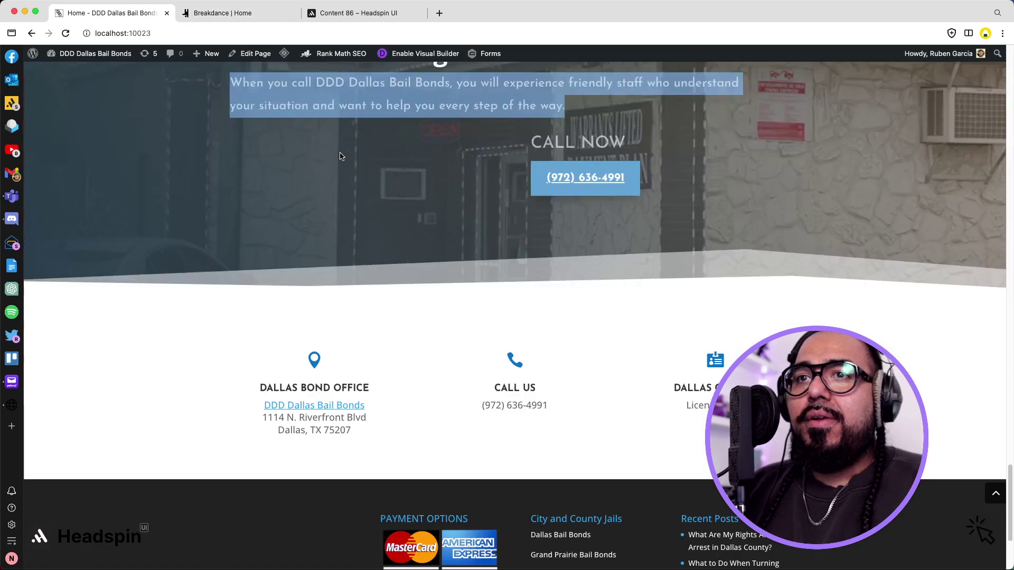
scroll(477, 271, up, 3)
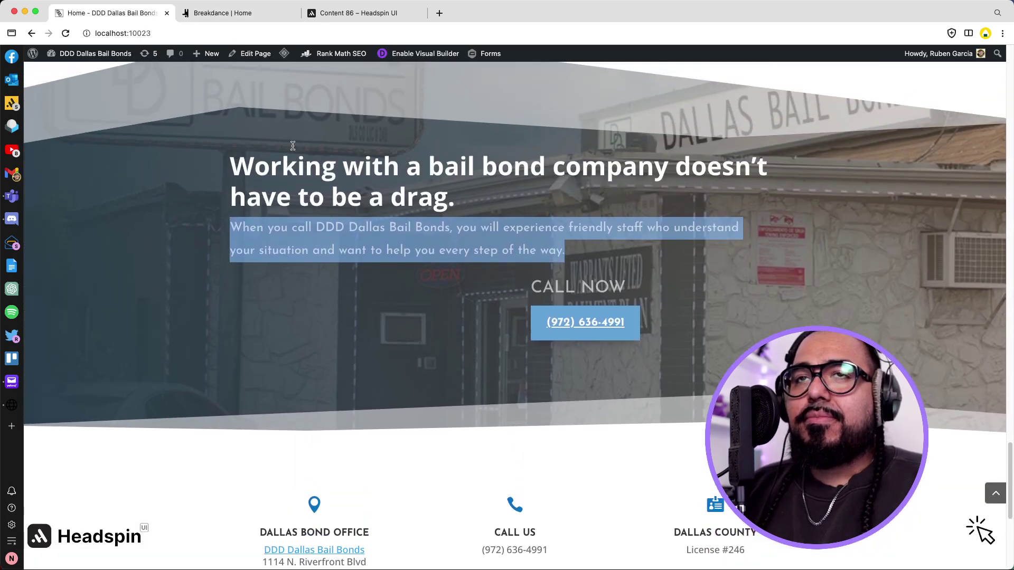
click(244, 12)
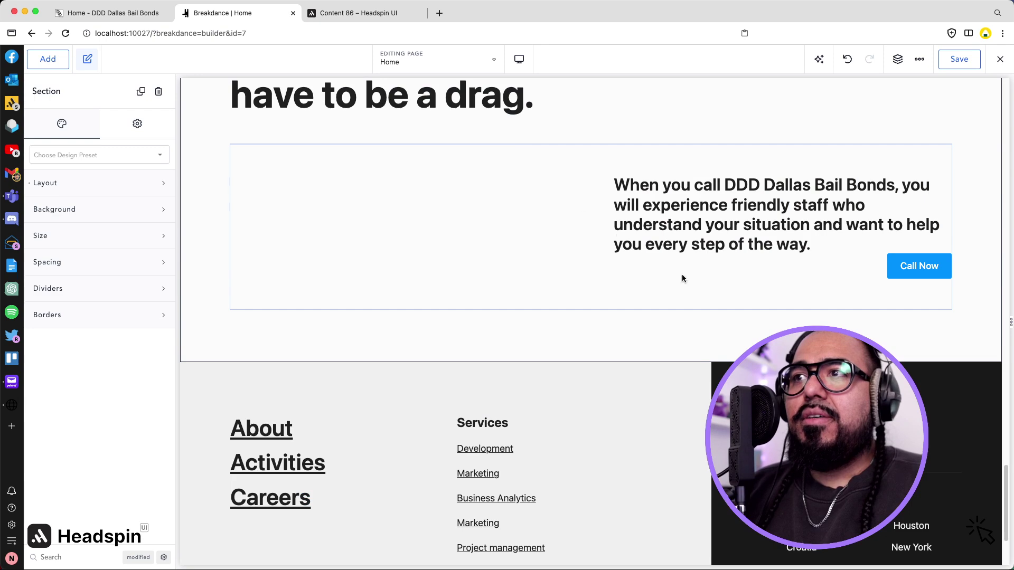
Move the Call Now button below the paragraph row on the left.
drag(898, 265, 723, 321)
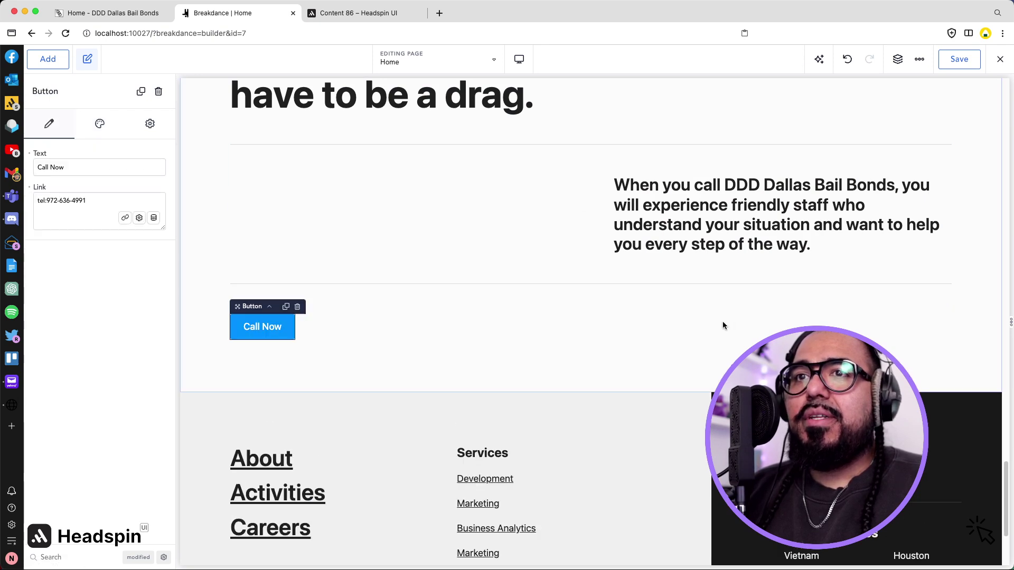
scroll(558, 300, up, 5)
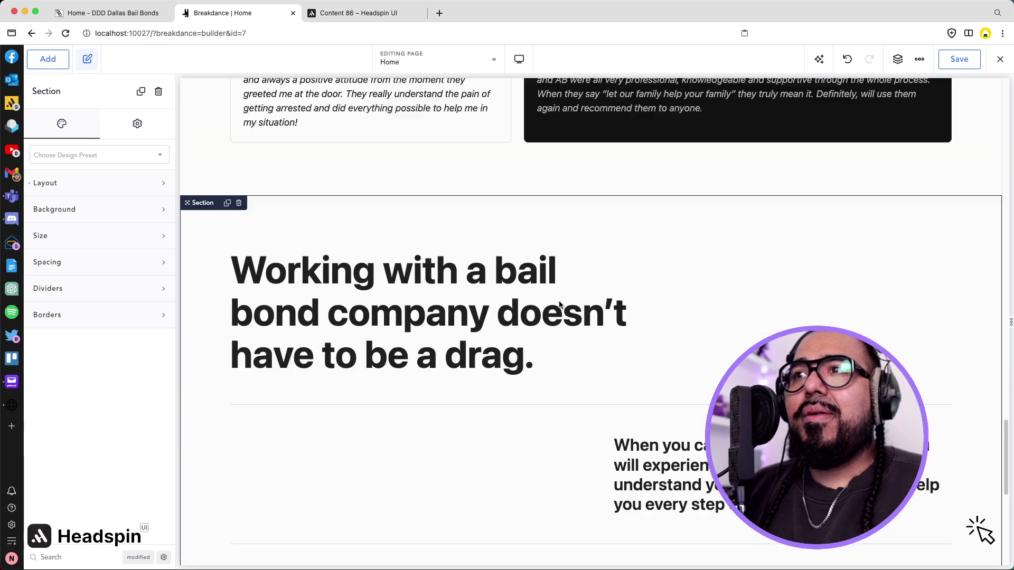
scroll(559, 305, down, 3)
scroll(552, 306, up, 2)
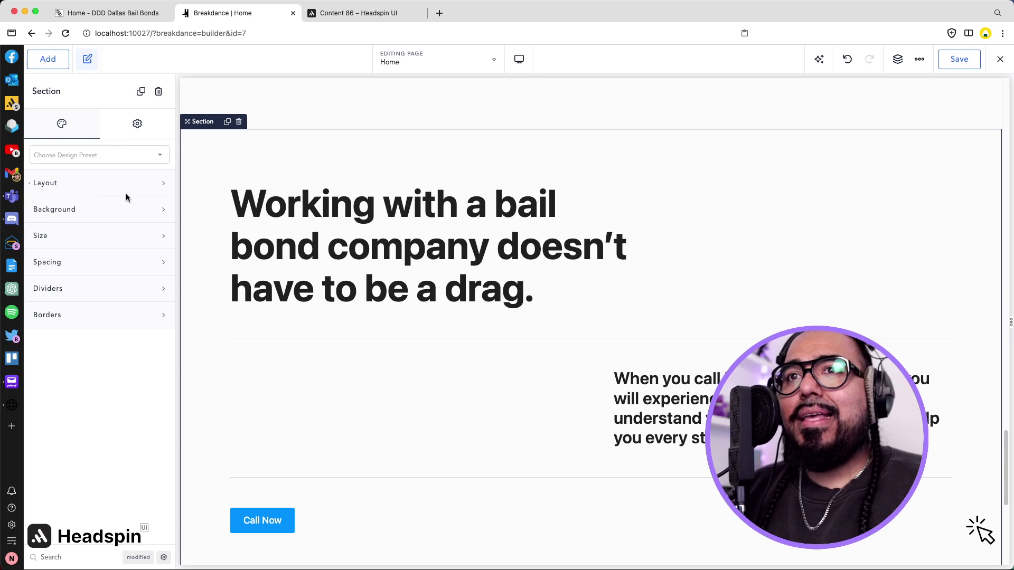
Give the bail bond section a blue background colour.
click(107, 186)
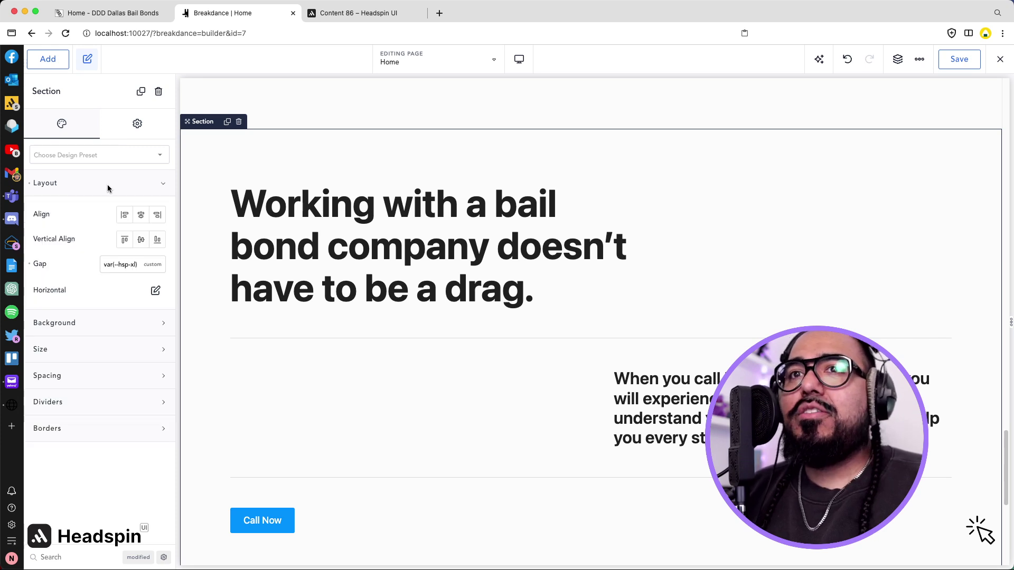
click(107, 186)
click(98, 212)
click(156, 241)
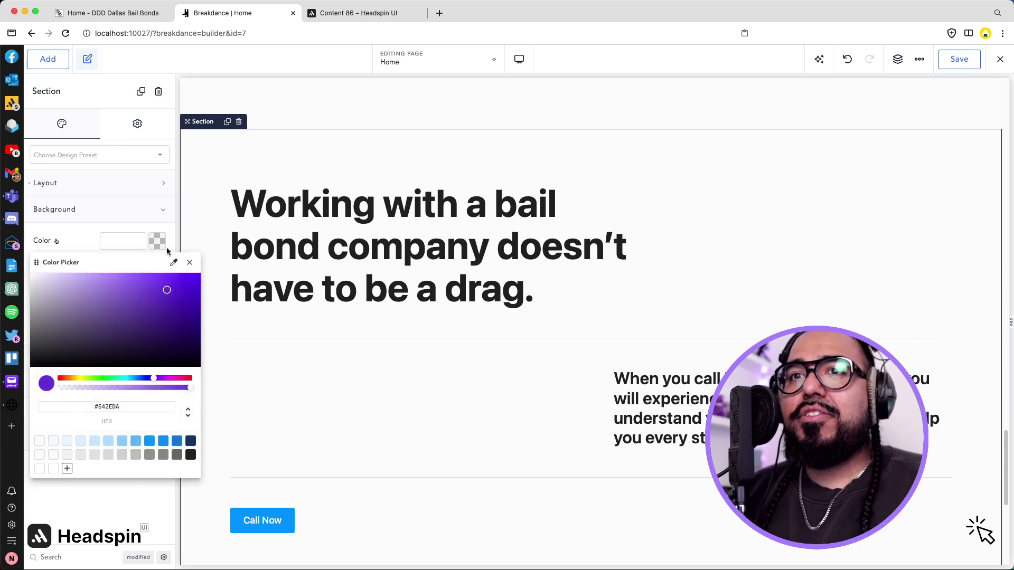
click(163, 441)
scroll(387, 362, down, 1)
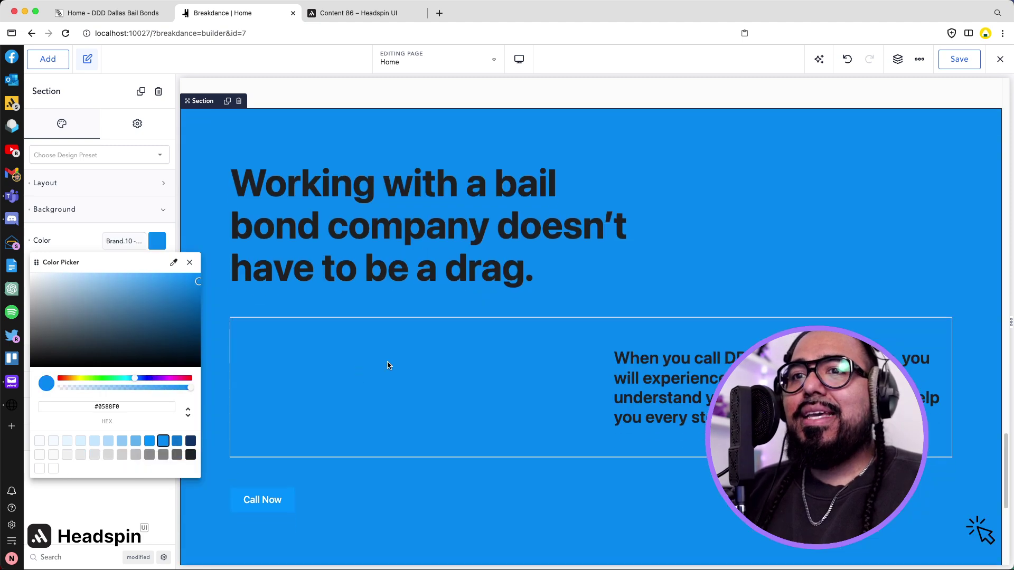
click(446, 502)
Make the heading and paragraph text near-white (#FBFDFF).
click(372, 257)
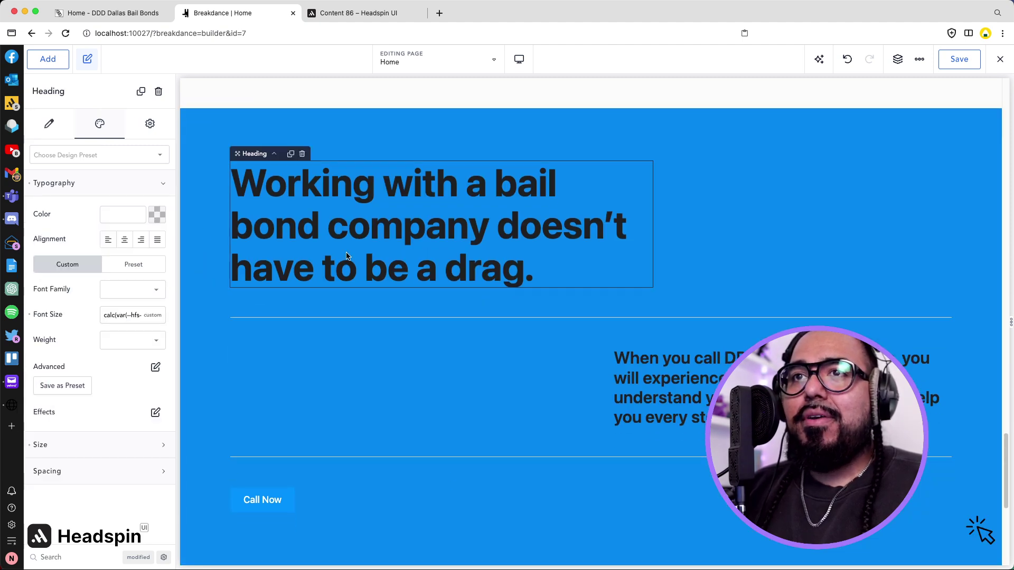
click(157, 215)
click(39, 414)
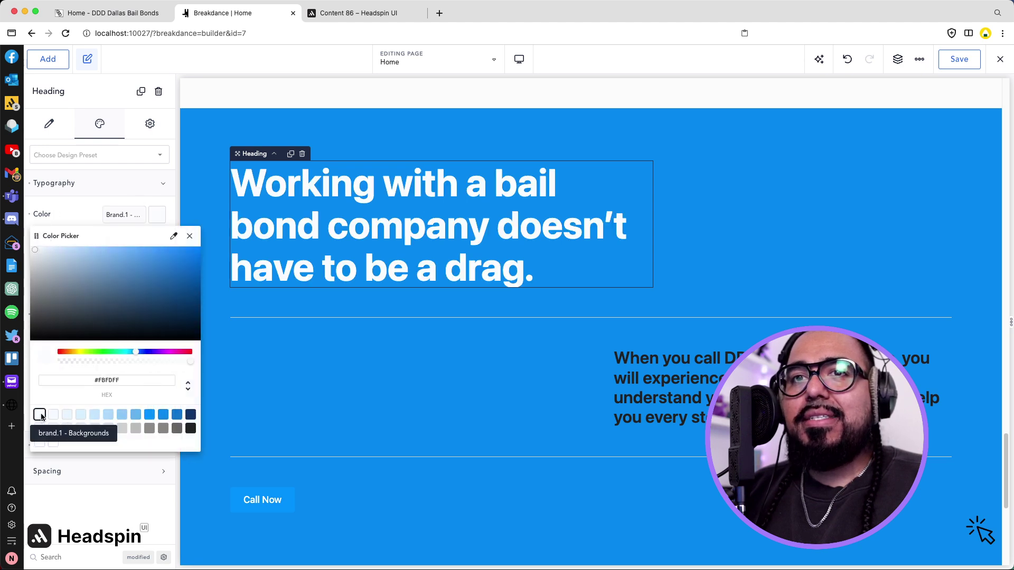
click(646, 383)
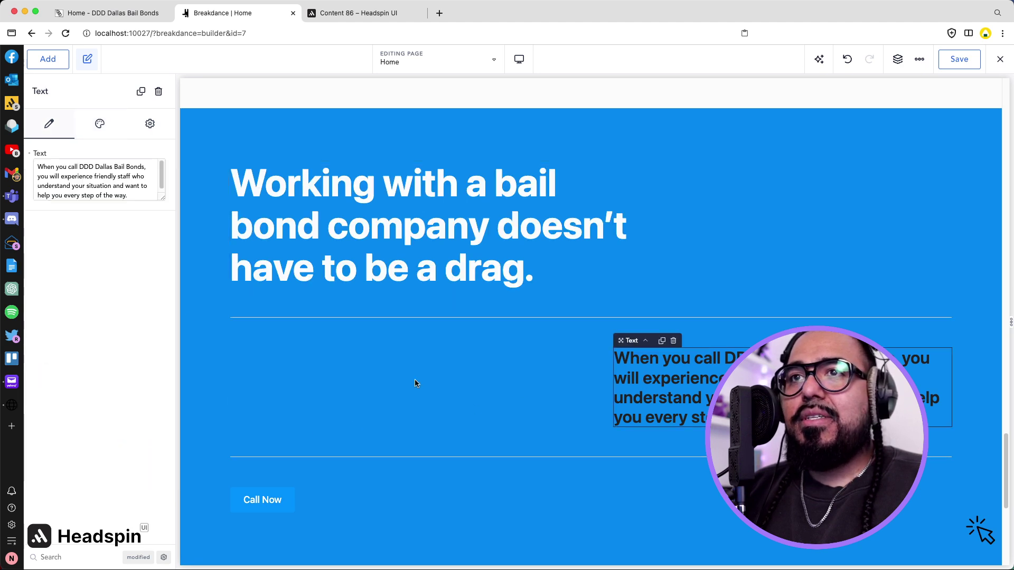
click(100, 124)
click(77, 210)
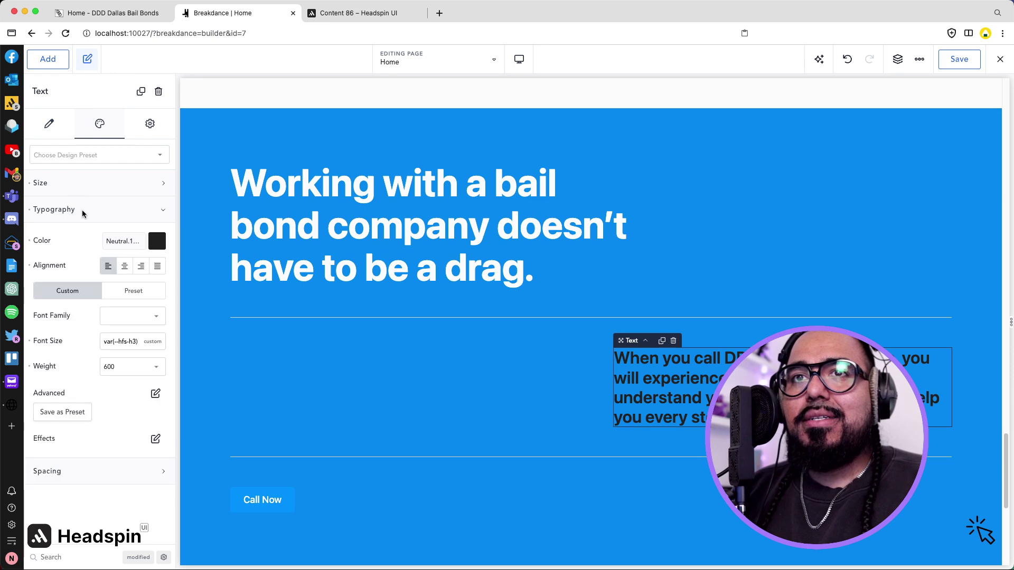
click(157, 240)
click(39, 442)
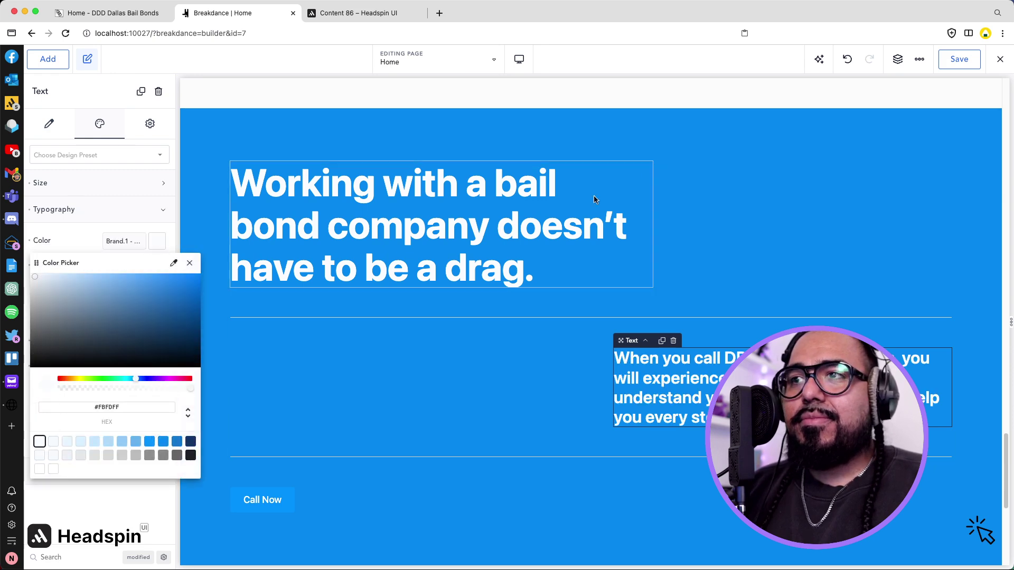
Reselect the section heading and scroll the canvas to review the blue section.
click(624, 227)
scroll(812, 287, down, 1)
scroll(812, 288, down, 2)
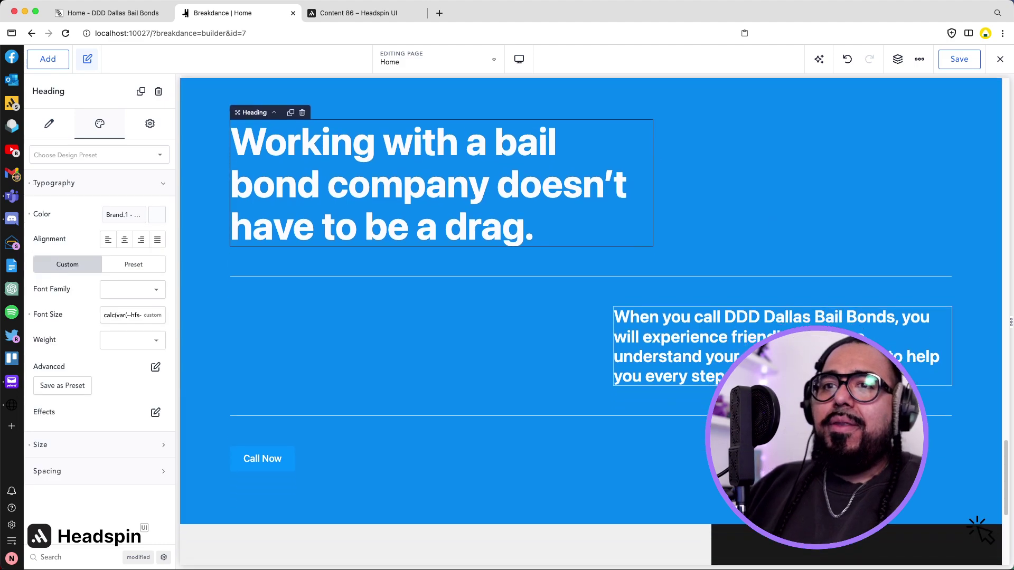
scroll(981, 532, up, 10)
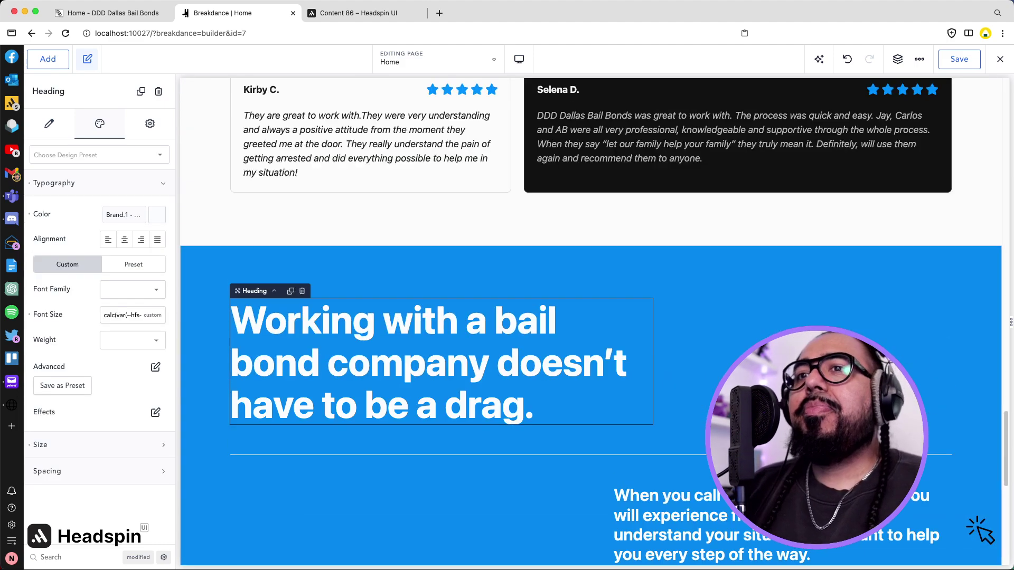
scroll(750, 344, up, 4)
scroll(751, 343, down, 5)
scroll(751, 343, up, 6)
scroll(750, 344, up, 6)
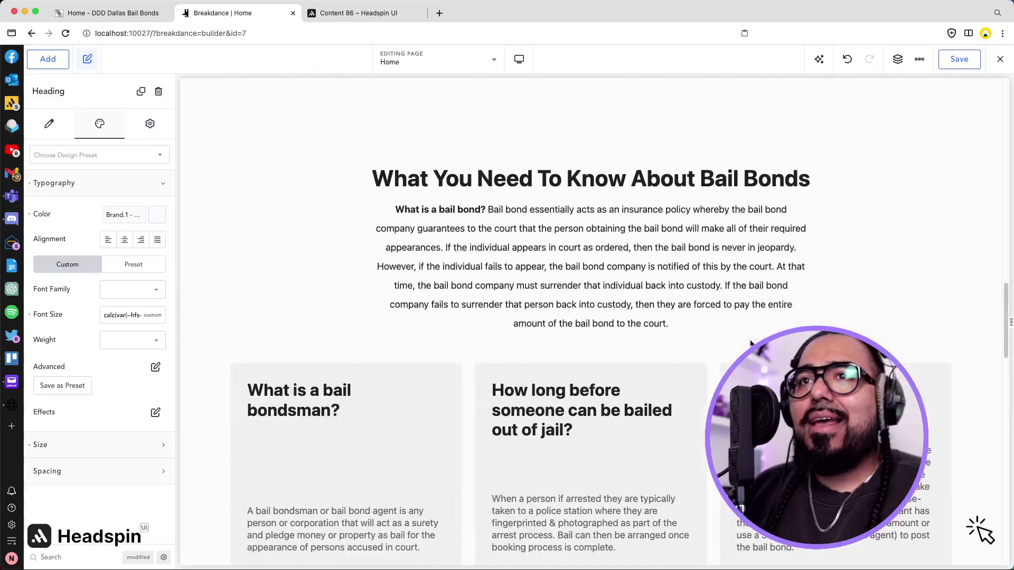
Give the 'What You Need To Know About Bail Bonds' section the Neutral.2 grey background.
click(230, 189)
click(116, 209)
click(157, 241)
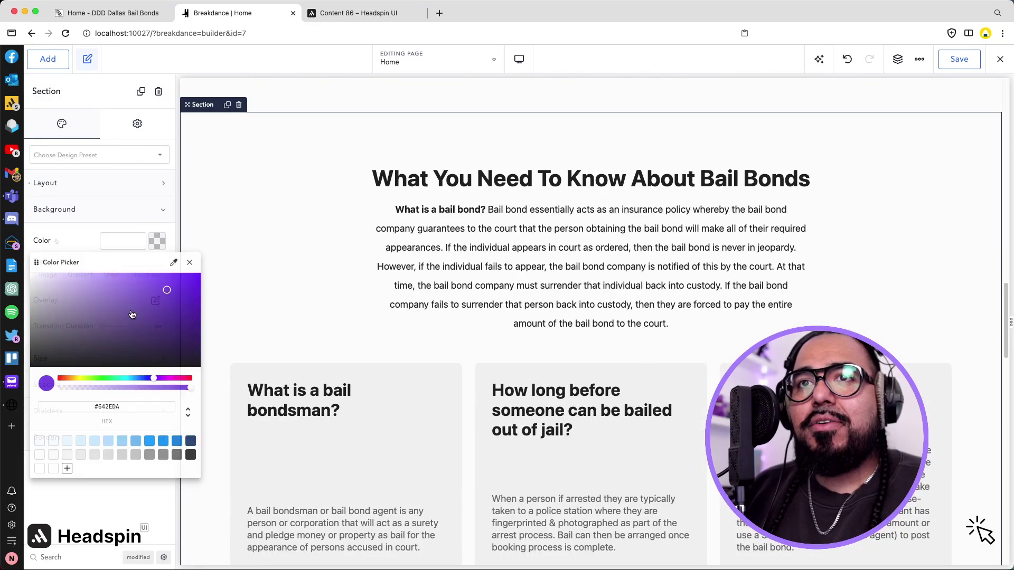
click(67, 454)
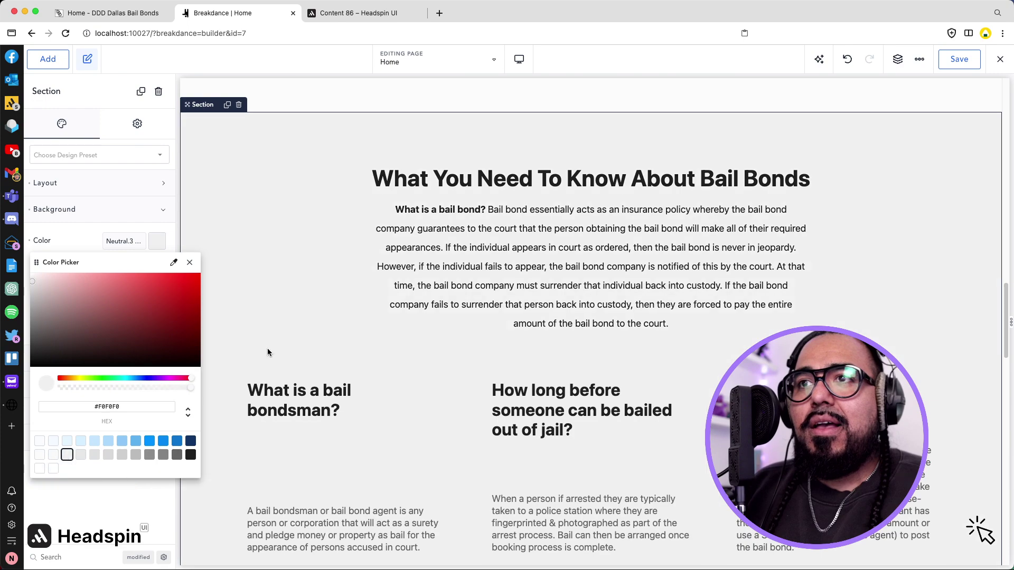
scroll(269, 357, down, 3)
click(53, 456)
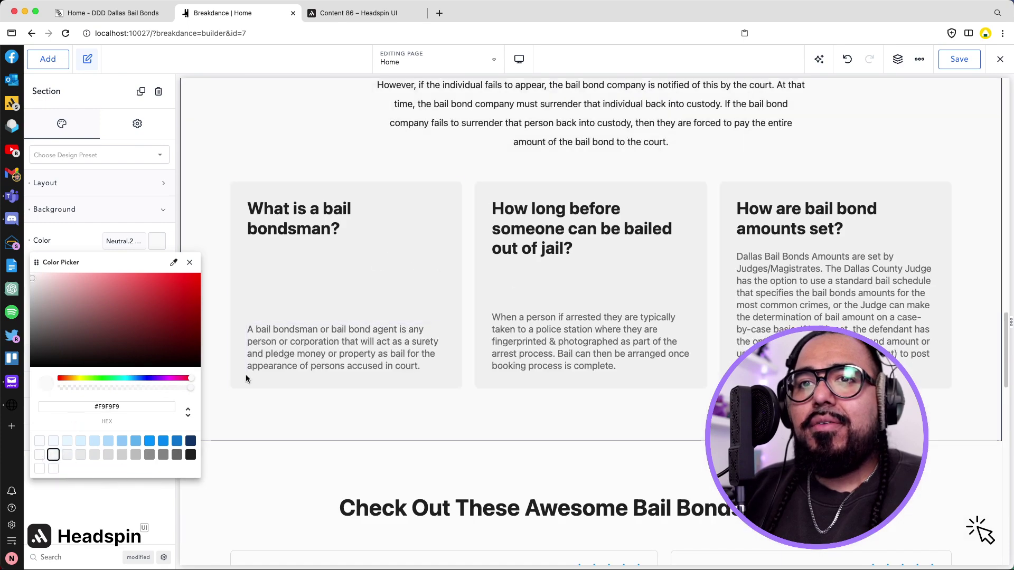
scroll(244, 378, down, 1)
click(262, 448)
Review the page and save the Home page edits.
scroll(280, 450, down, 1)
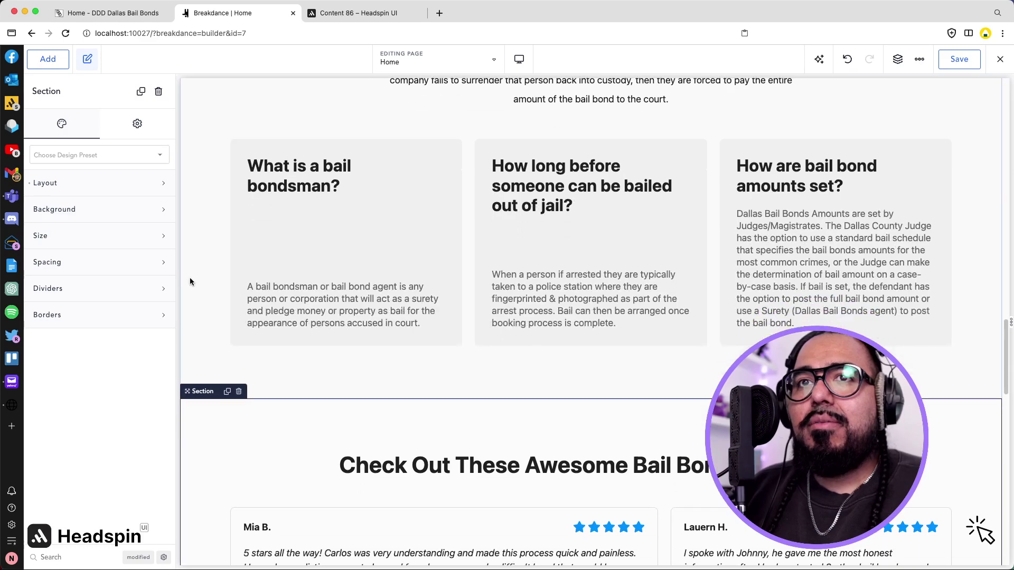
scroll(370, 328, down, 2)
scroll(385, 338, up, 10)
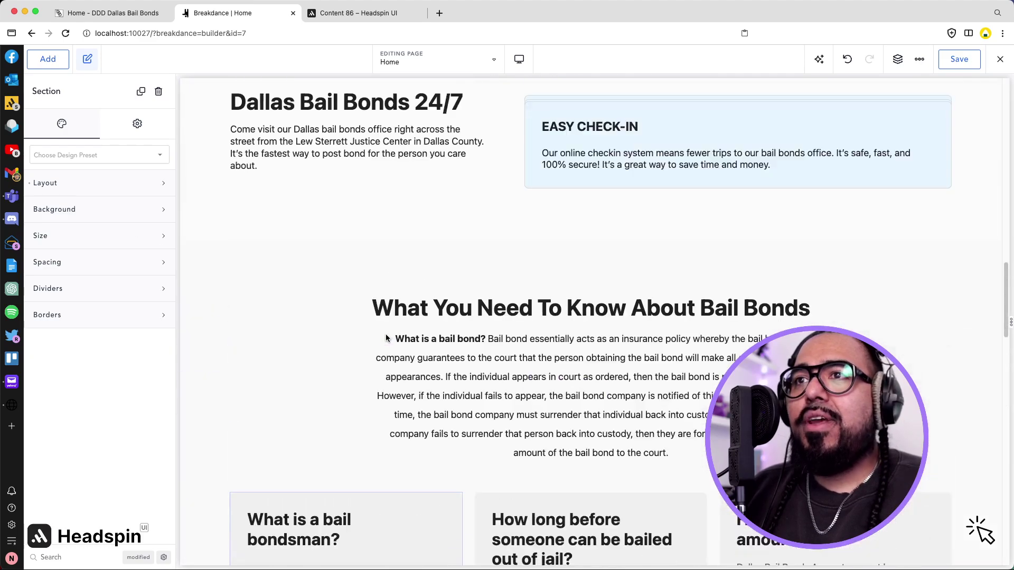
scroll(385, 338, up, 10)
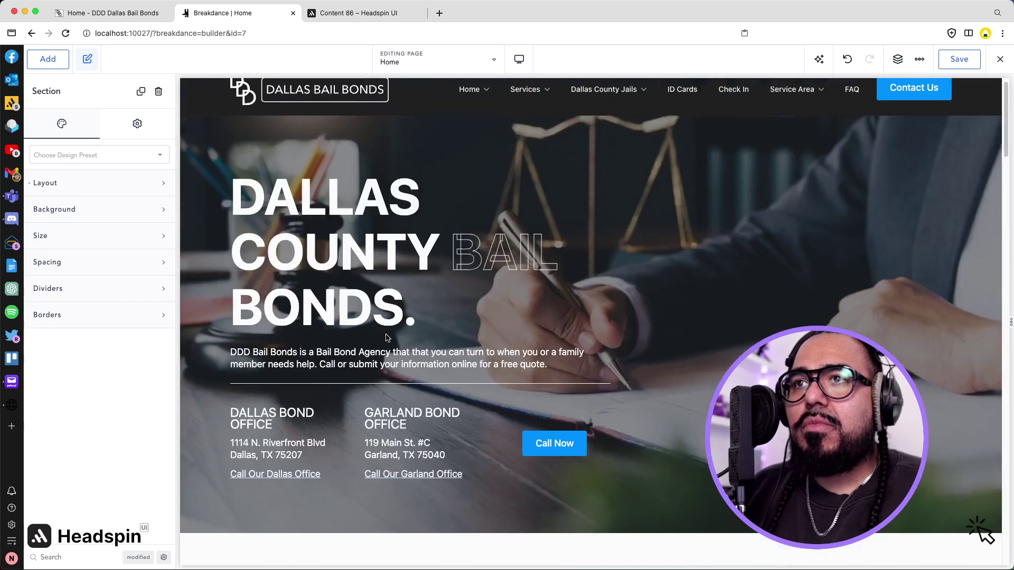
scroll(386, 338, down, 10)
scroll(386, 338, down, 10)
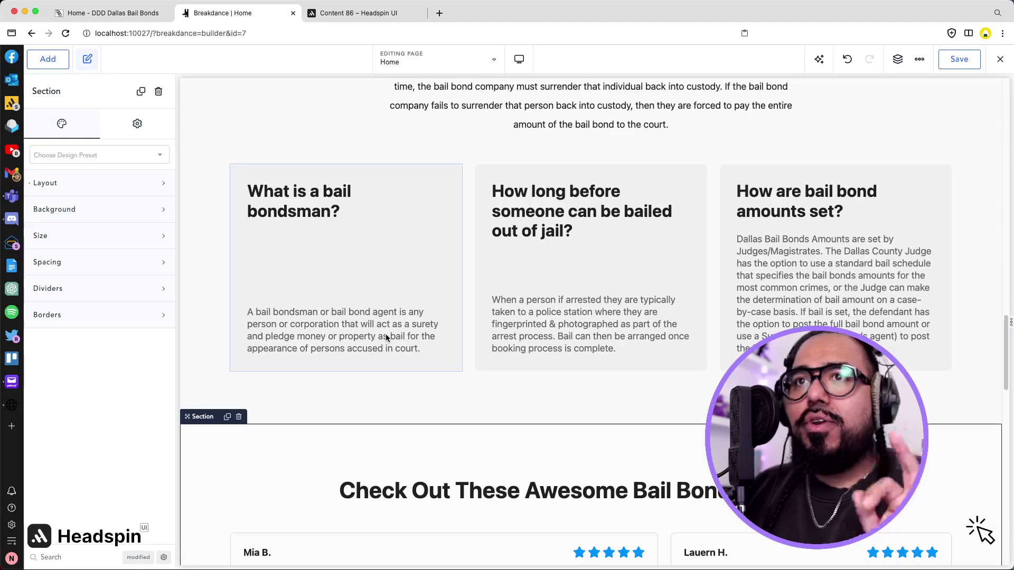
scroll(386, 338, down, 10)
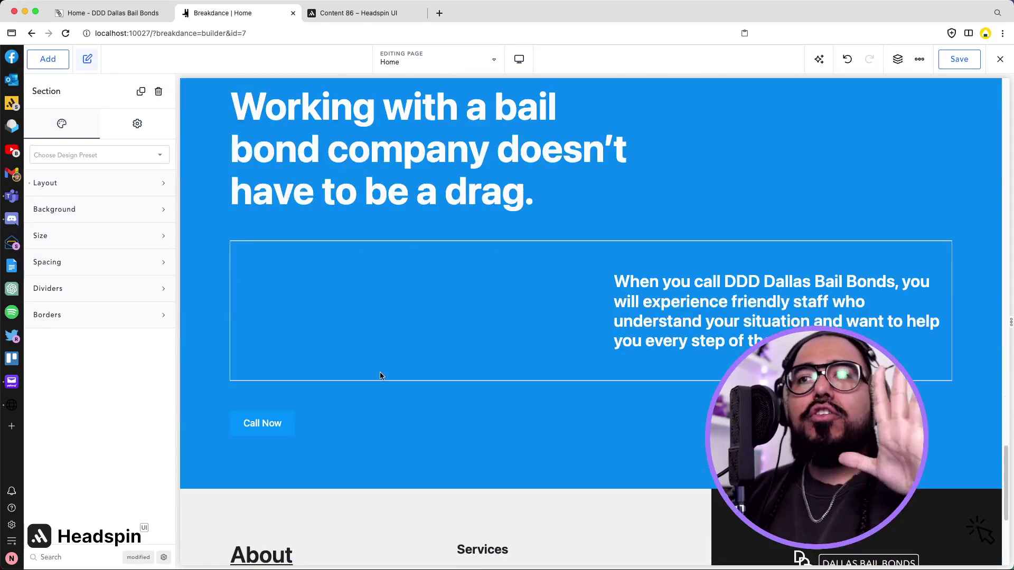
scroll(477, 459, down, 5)
scroll(928, 296, up, 5)
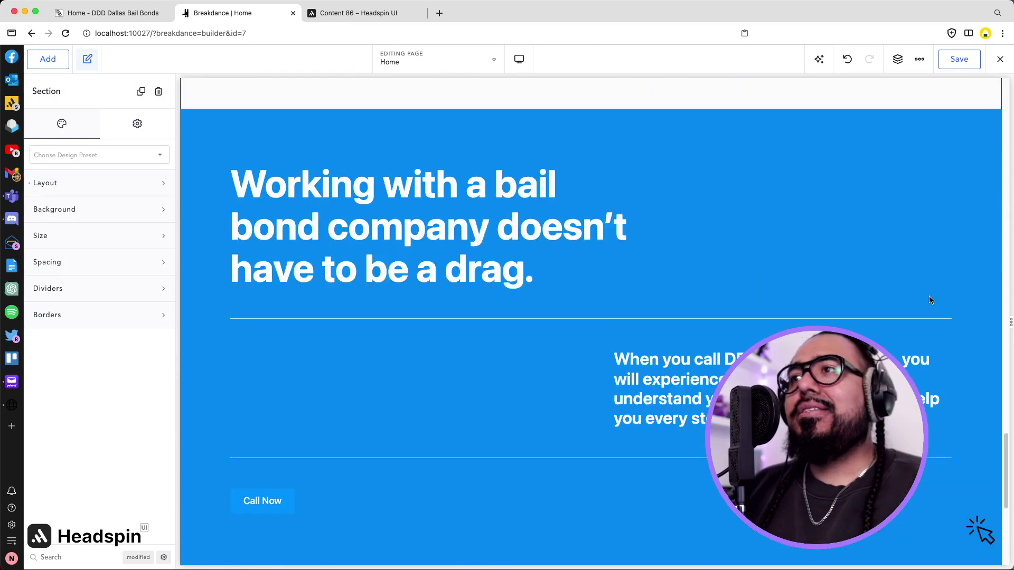
click(968, 67)
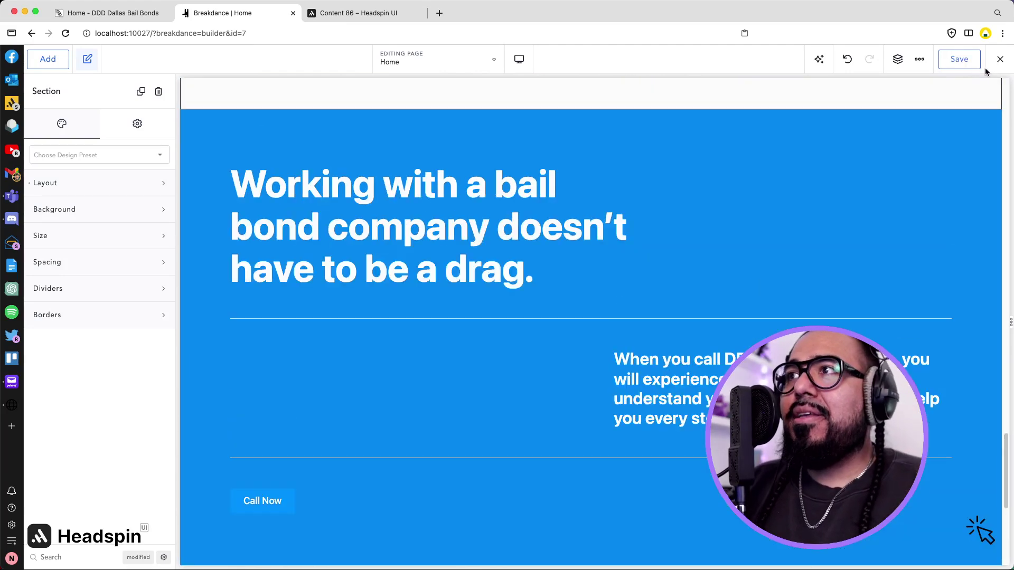
scroll(832, 145, up, 10)
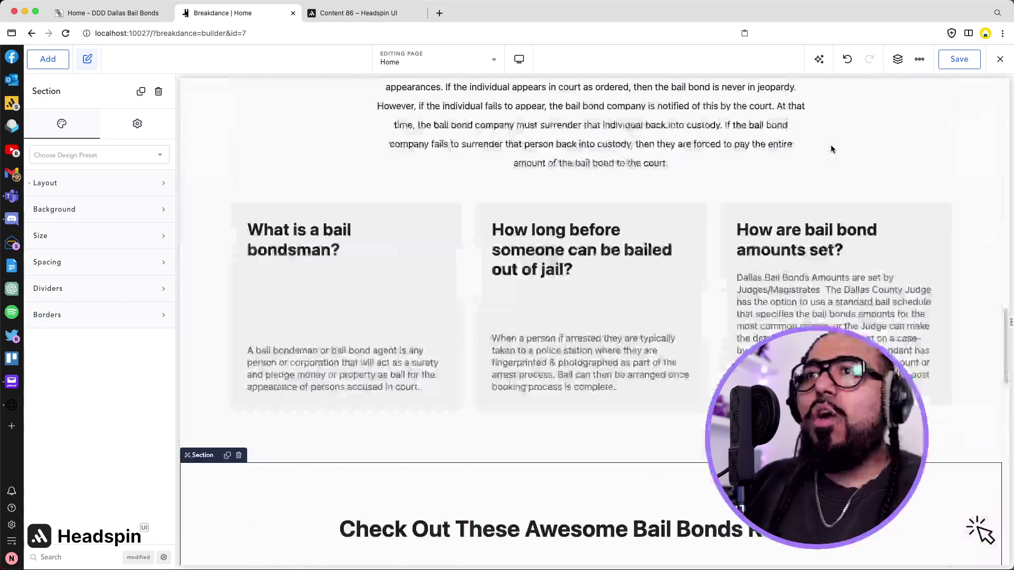
scroll(831, 149, up, 5)
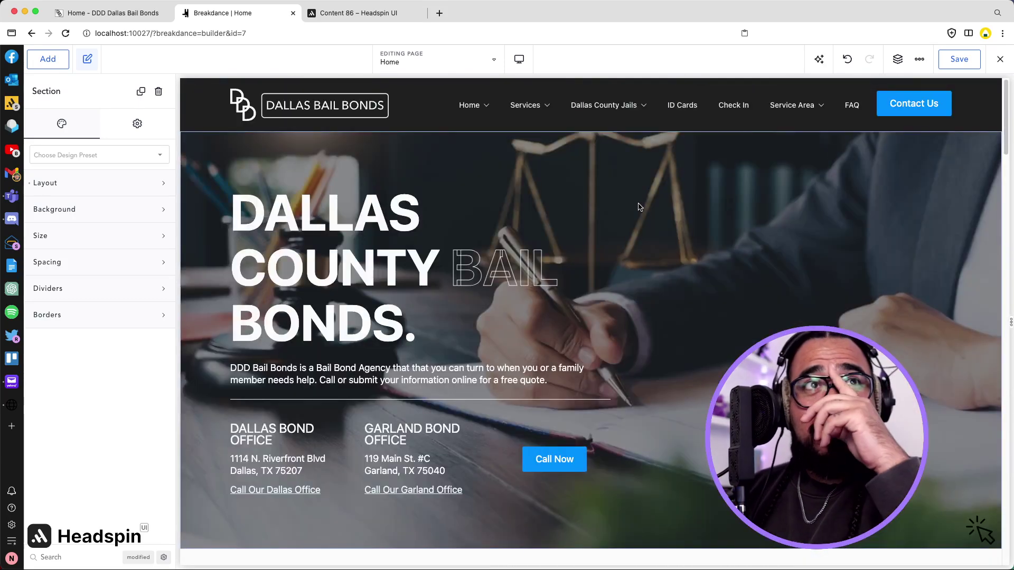
click(974, 60)
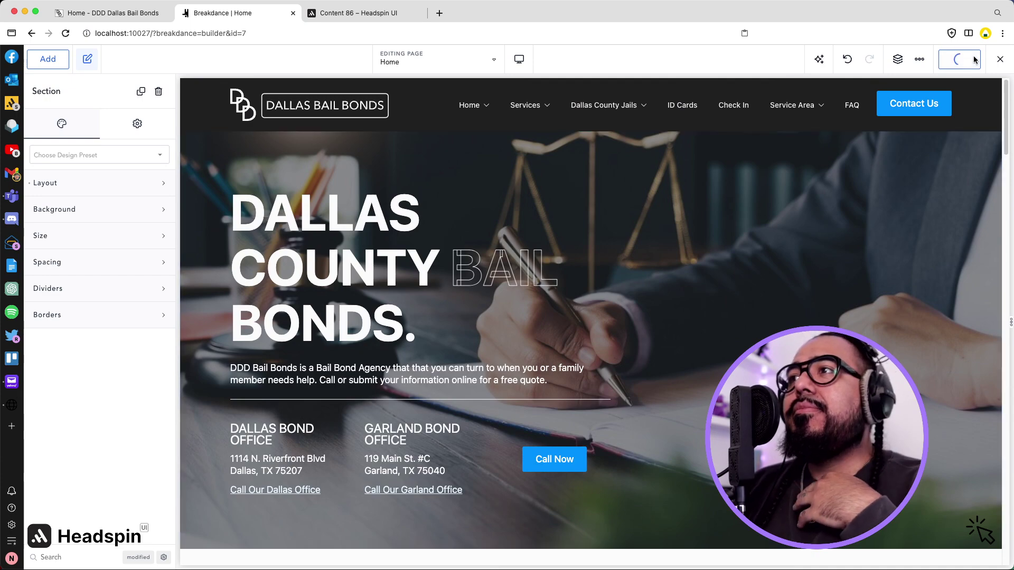
click(997, 60)
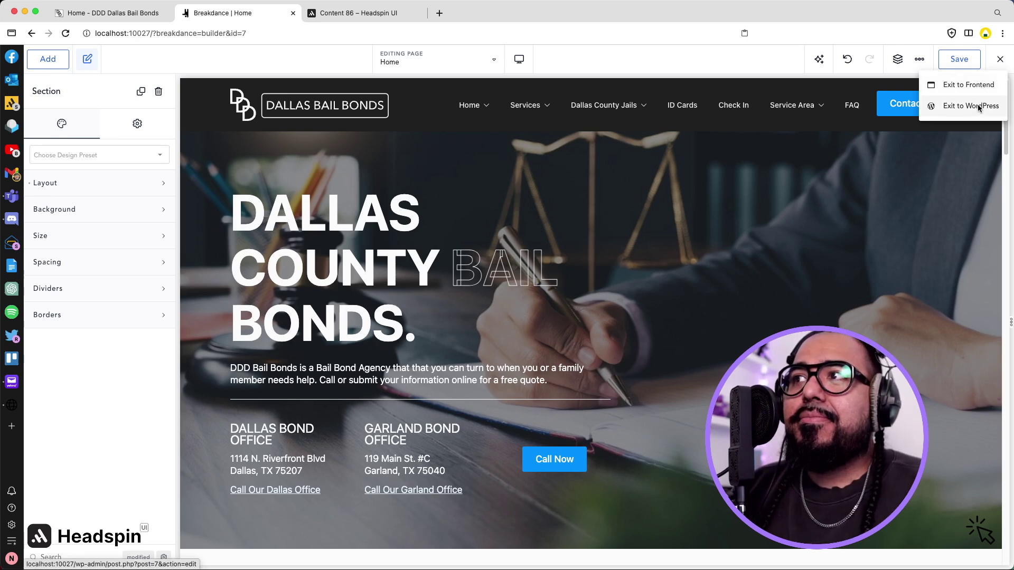
Exit to WordPress and browse All Pages, where Home shows as Front Page, Breakdance.
click(977, 104)
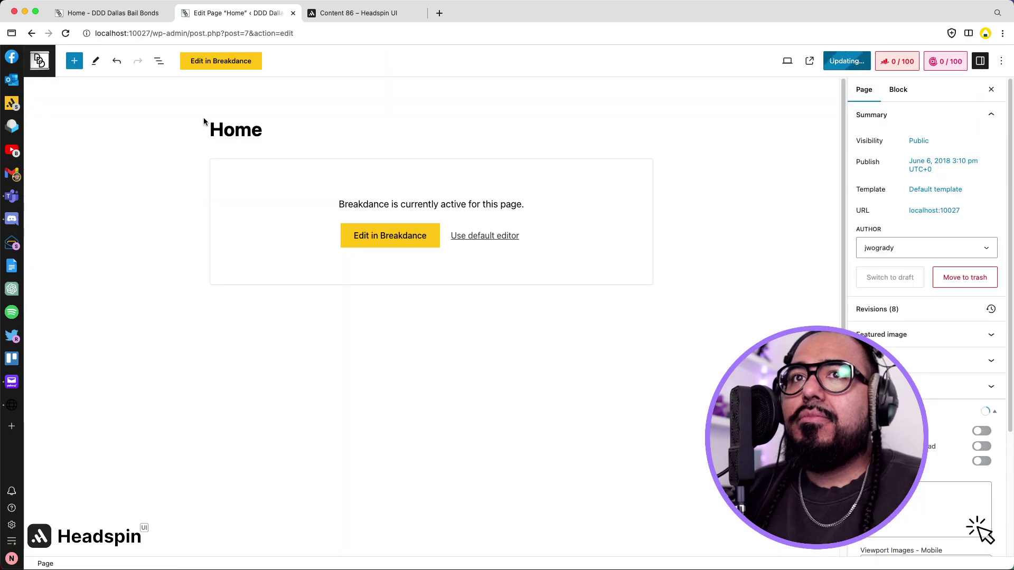
click(44, 62)
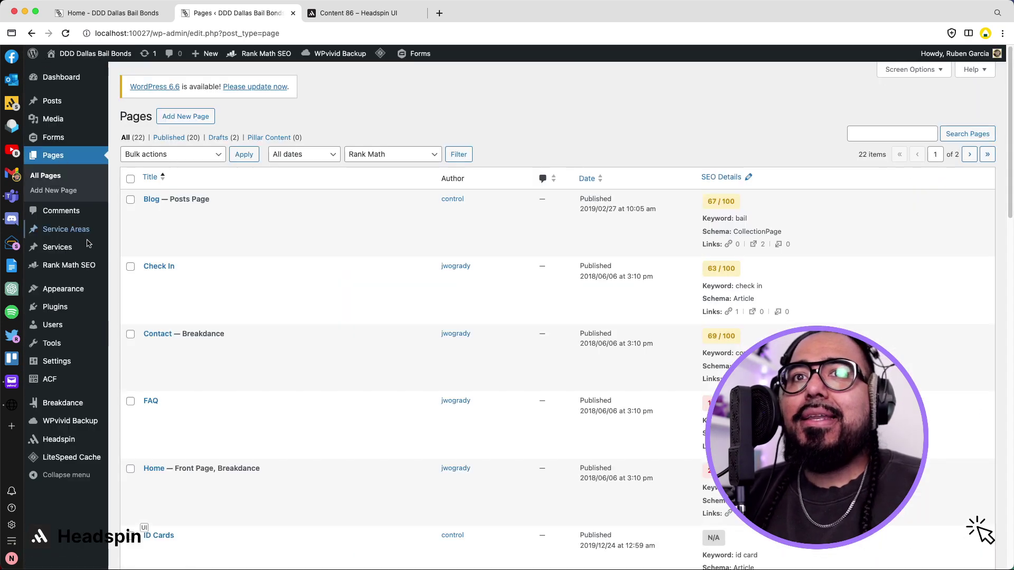
scroll(282, 252, down, 5)
scroll(282, 254, down, 5)
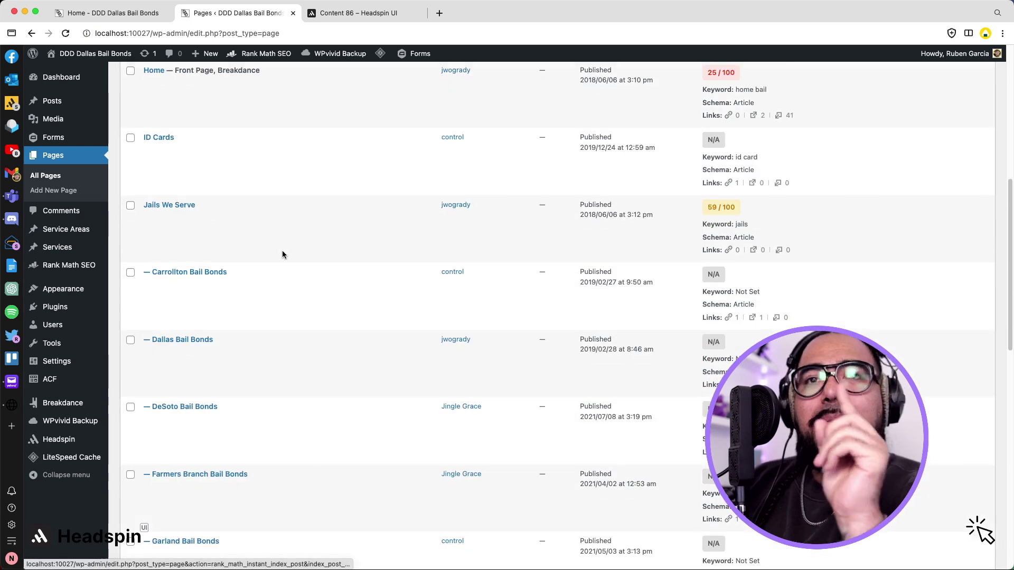
scroll(359, 275, up, 4)
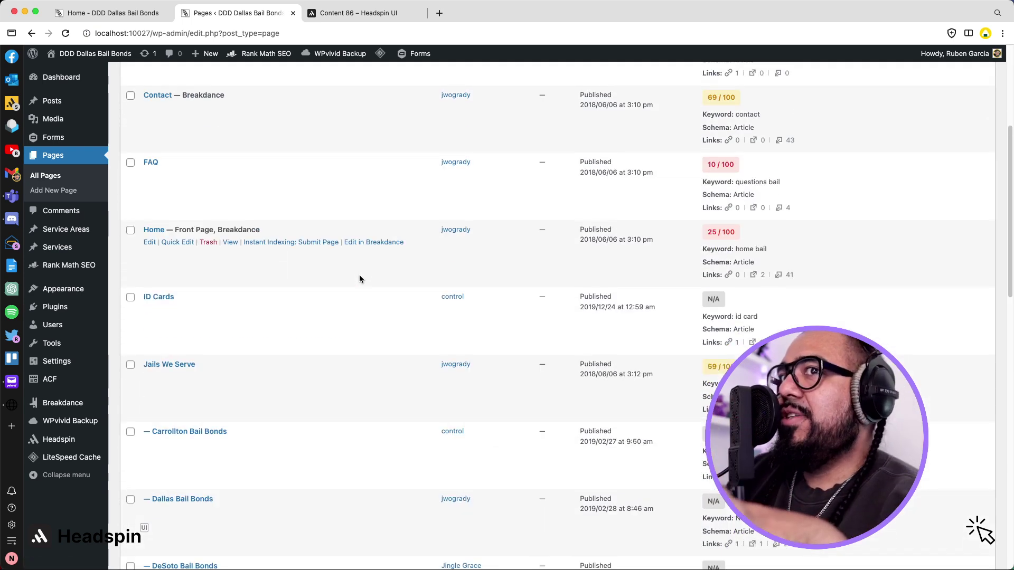
scroll(317, 288, down, 1)
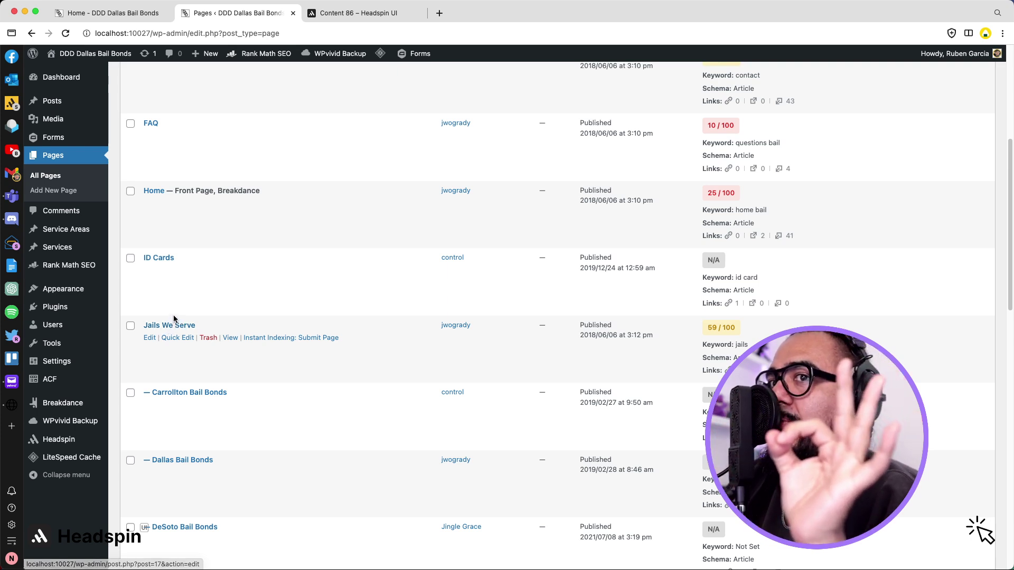
scroll(248, 360, down, 1)
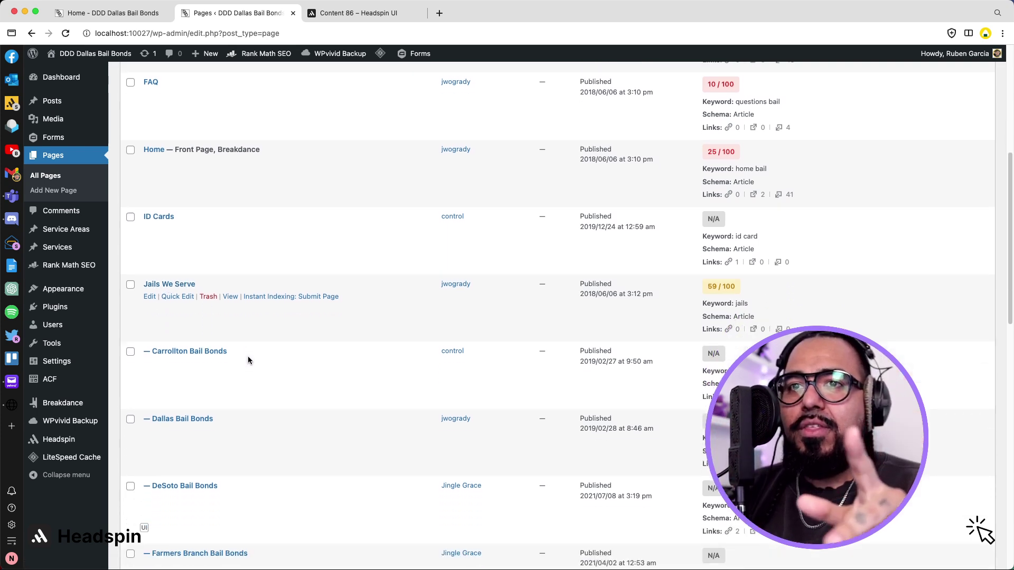
scroll(238, 359, down, 5)
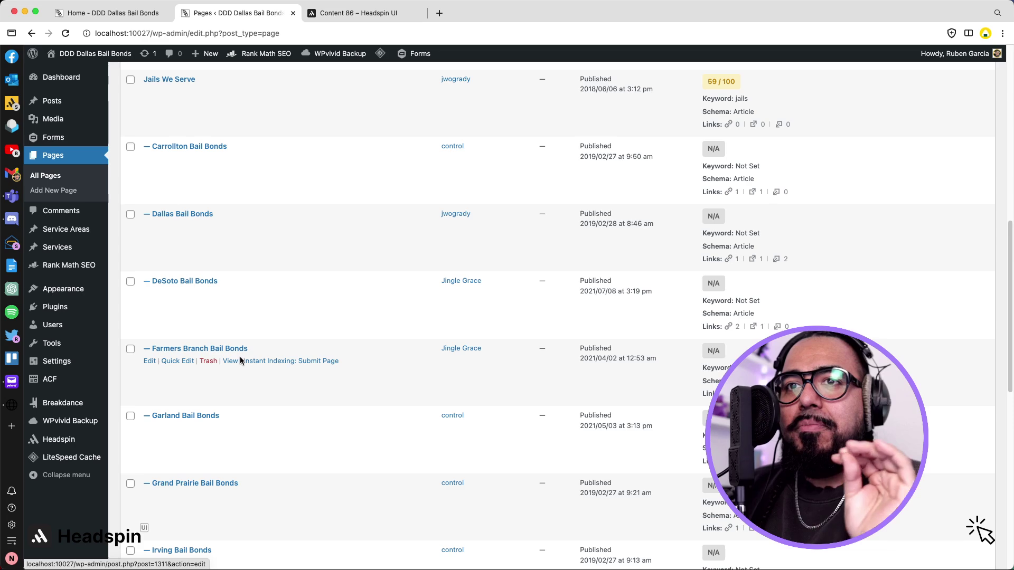
scroll(241, 361, down, 1)
scroll(241, 360, down, 5)
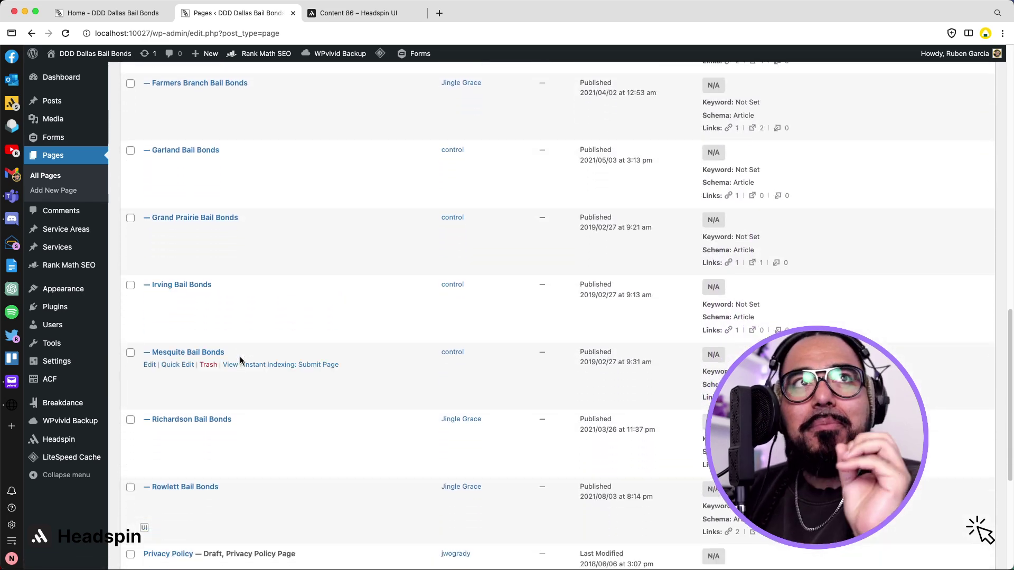
scroll(240, 360, down, 5)
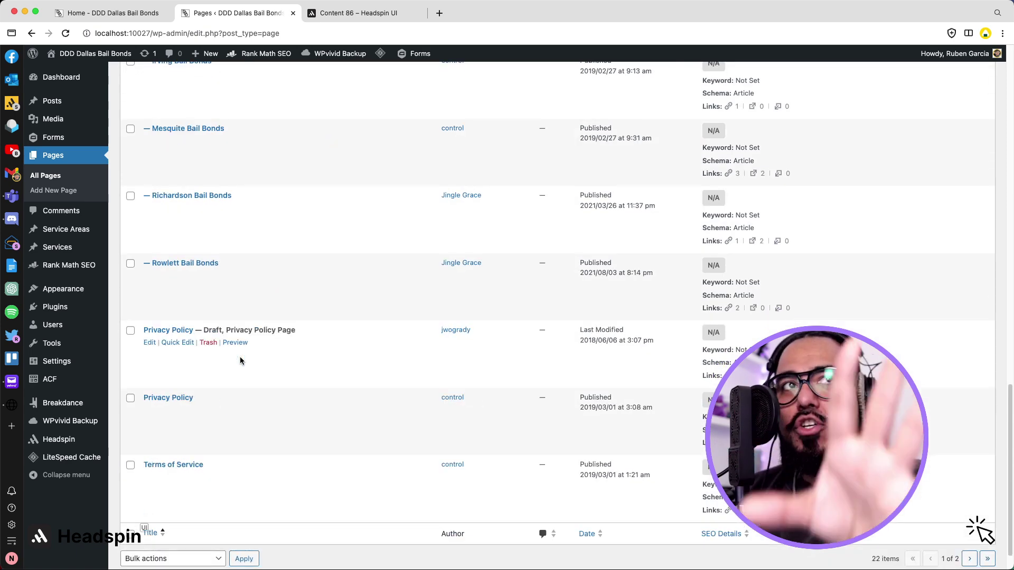
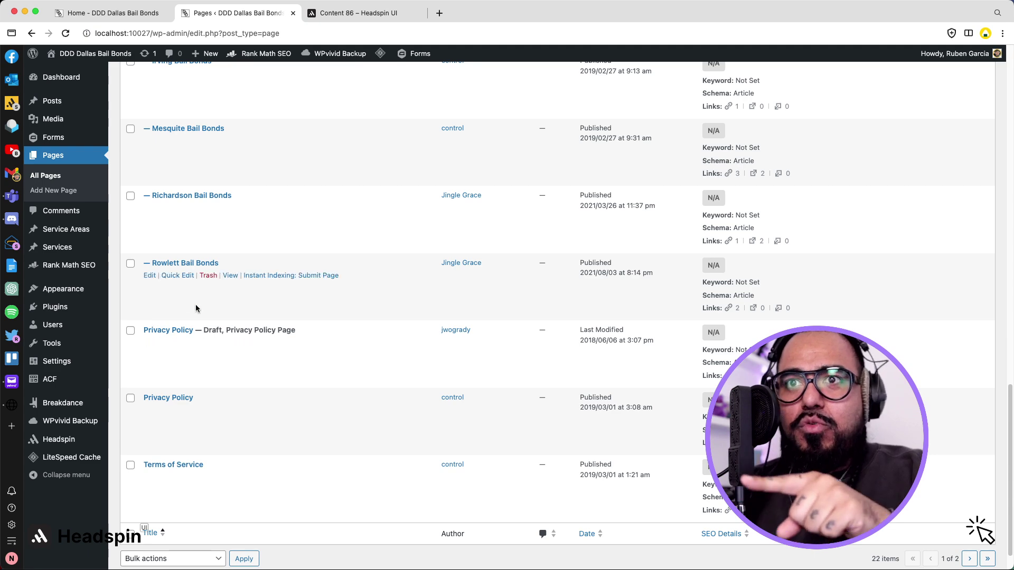
Create an ACF post type labelled Jails / Jail (key jail) and open its empty Jails list.
mouse_move(79, 305)
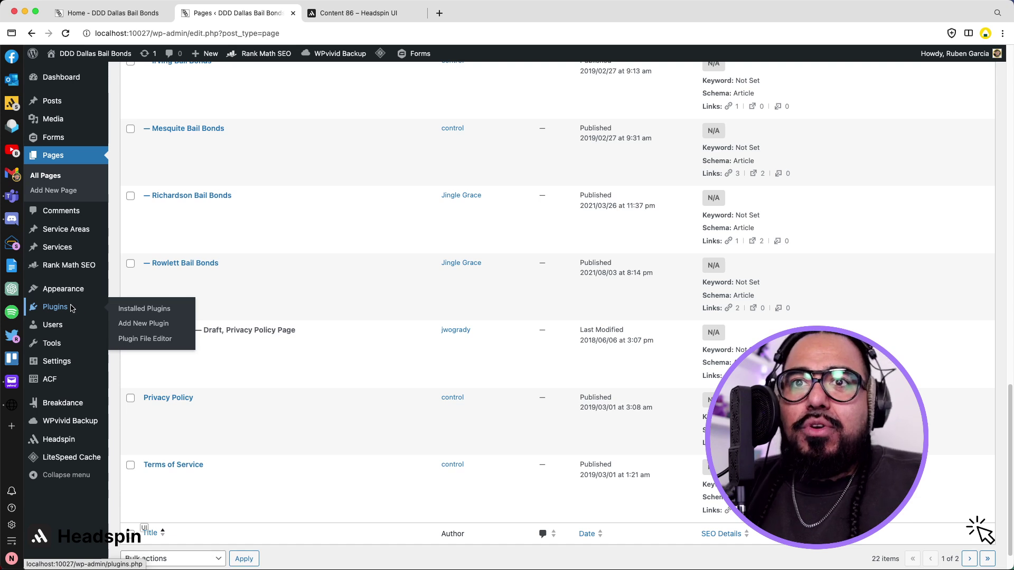
click(59, 379)
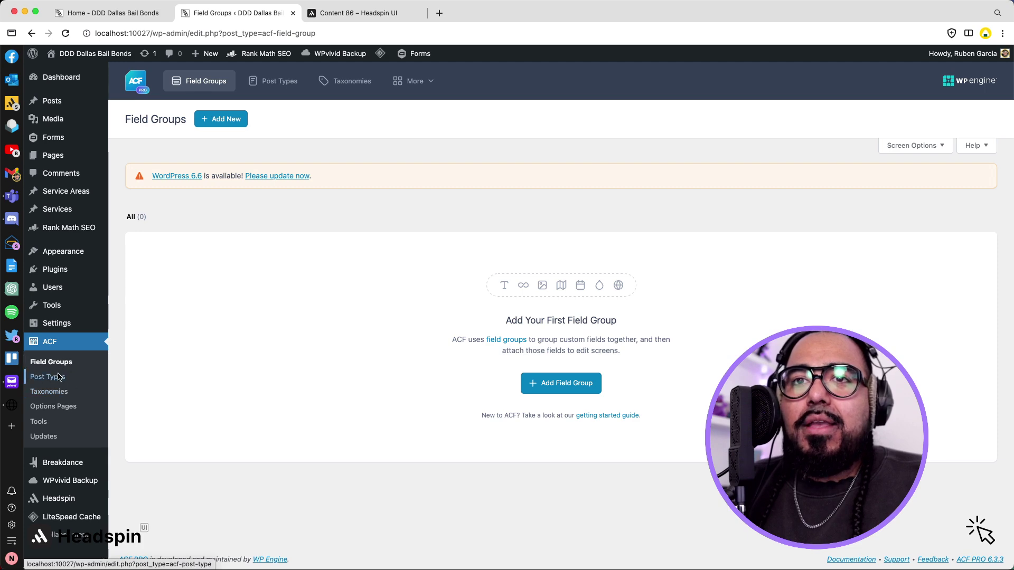
click(58, 377)
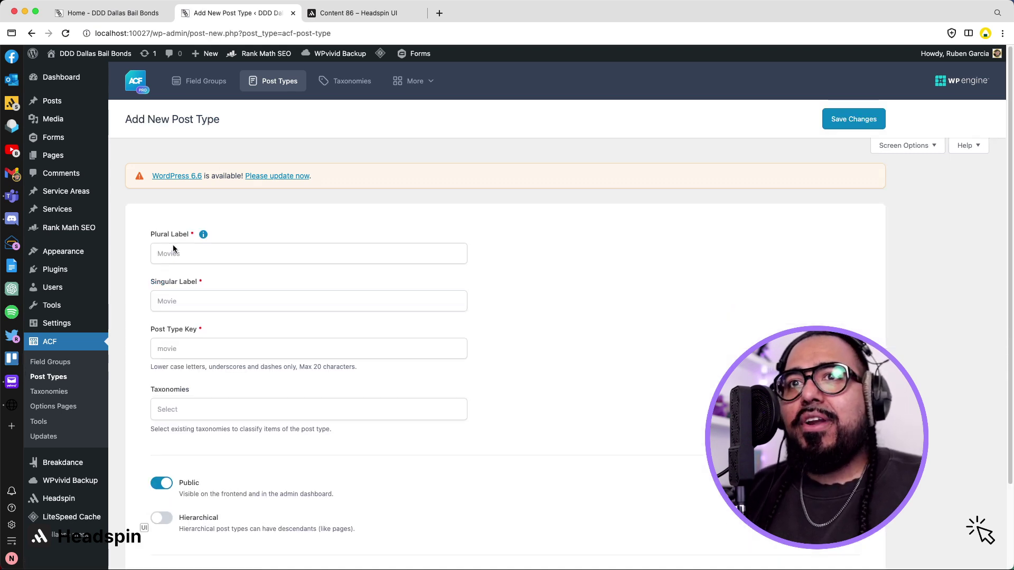
click(174, 254)
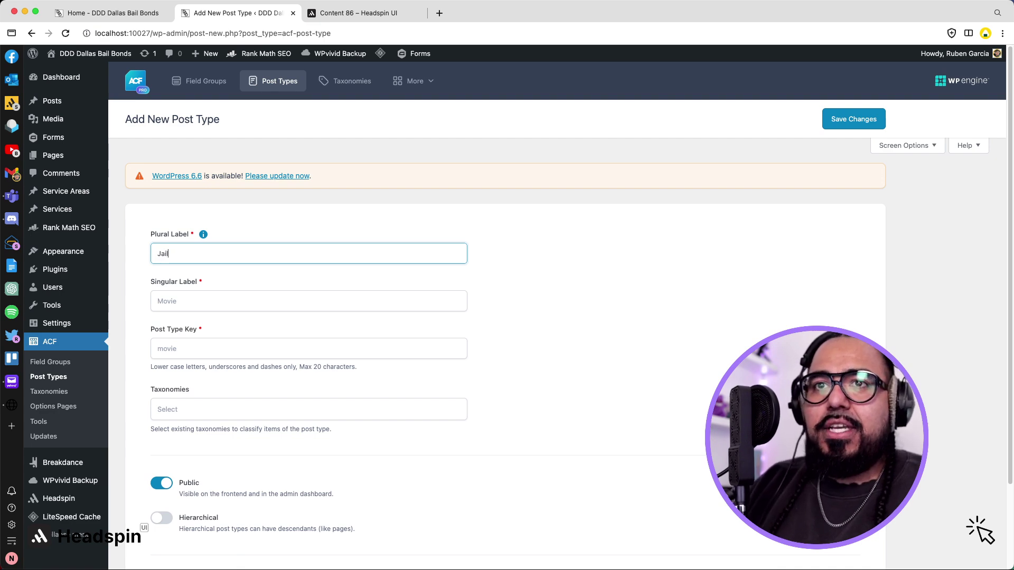
key(Tab)
key(Tab)
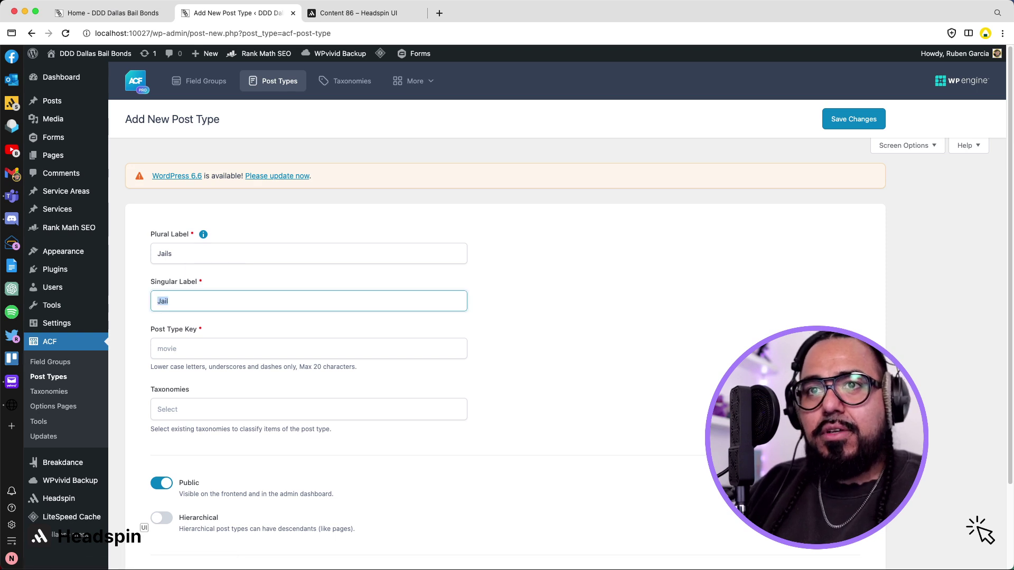
click(173, 364)
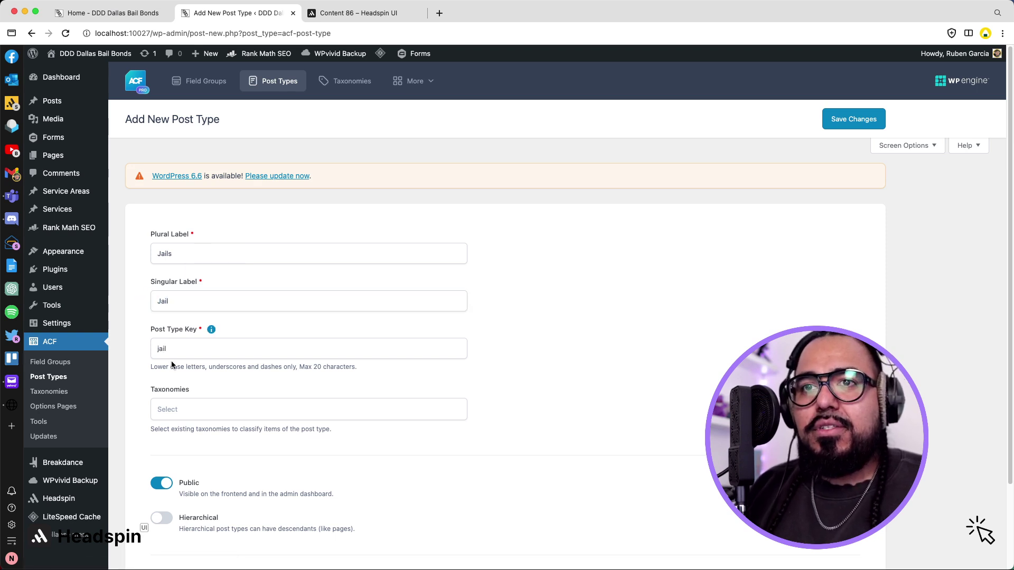
scroll(198, 378, down, 3)
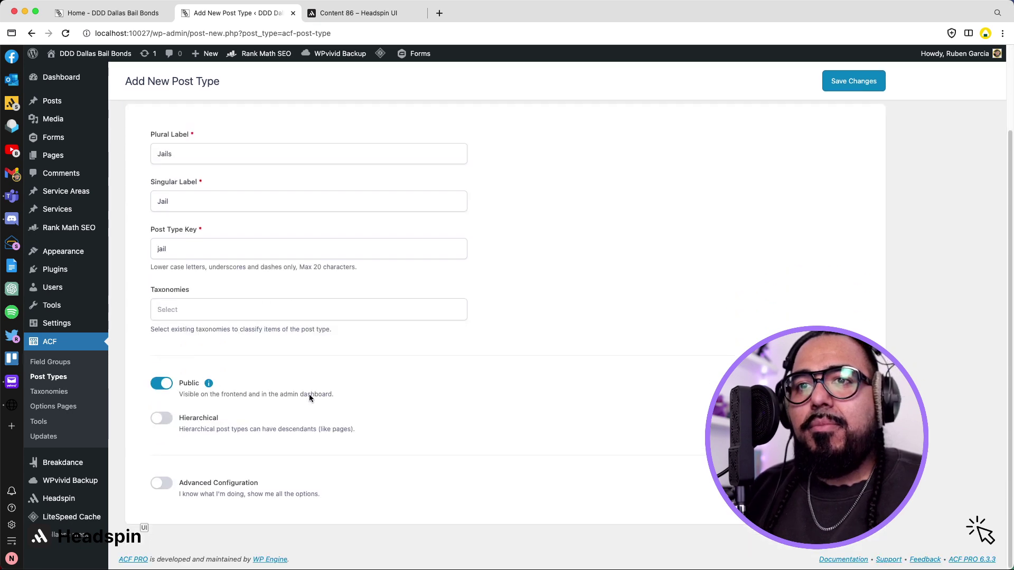
scroll(309, 394, up, 3)
click(844, 119)
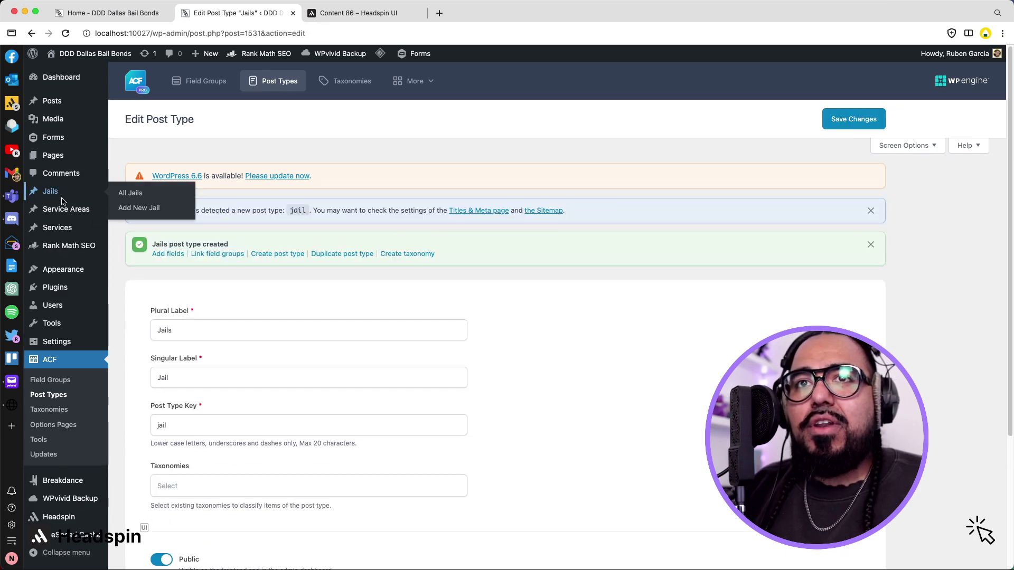
click(69, 196)
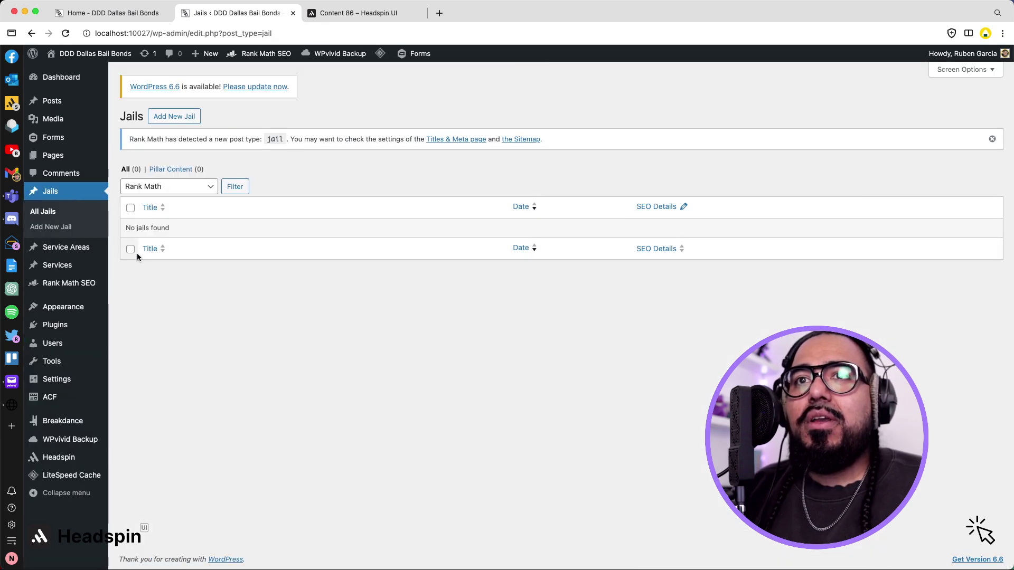
Search the WordPress plugin directory for 'post type switcher'.
click(58, 328)
click(189, 121)
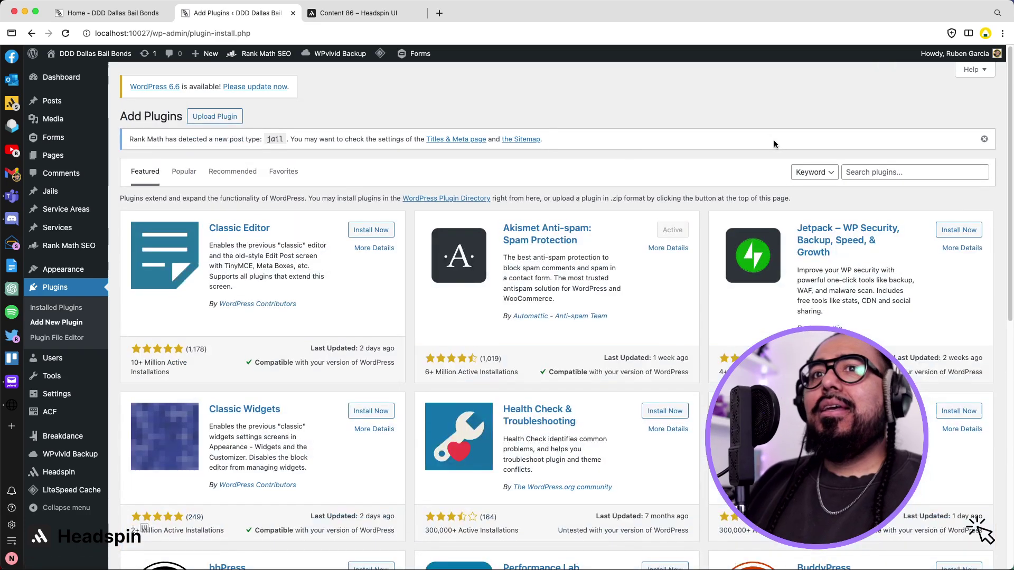
click(860, 172)
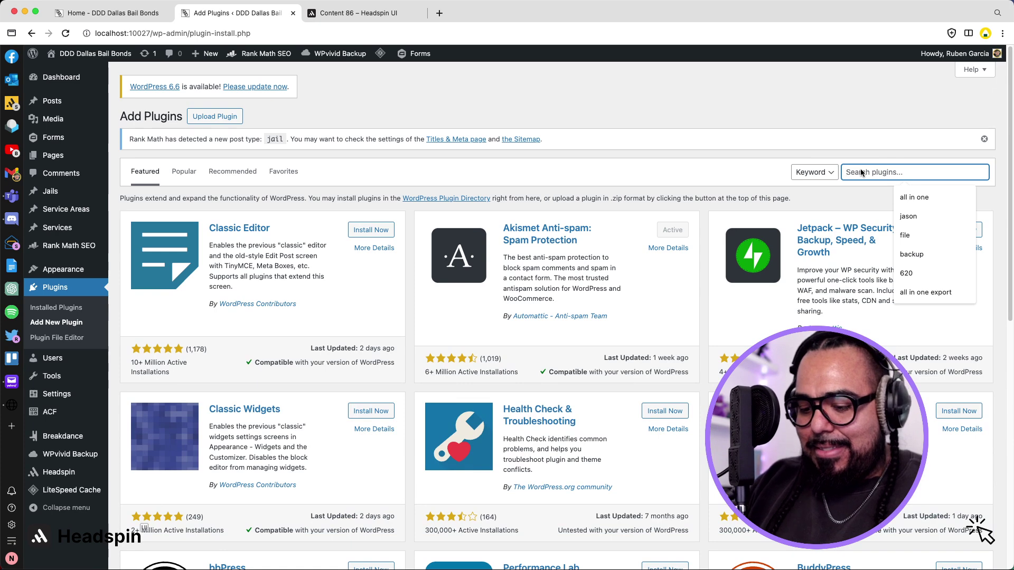
text(post )
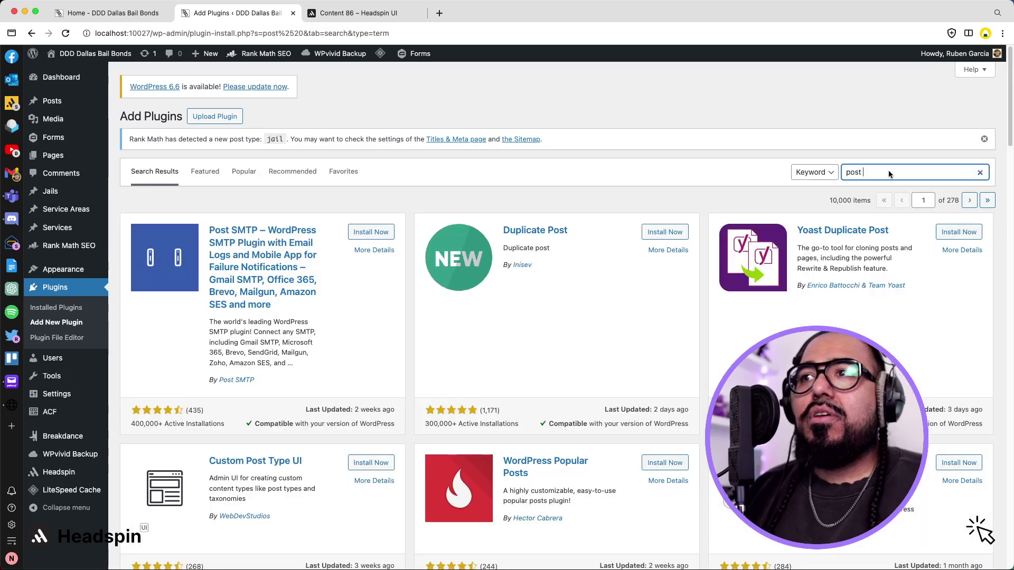
text(type)
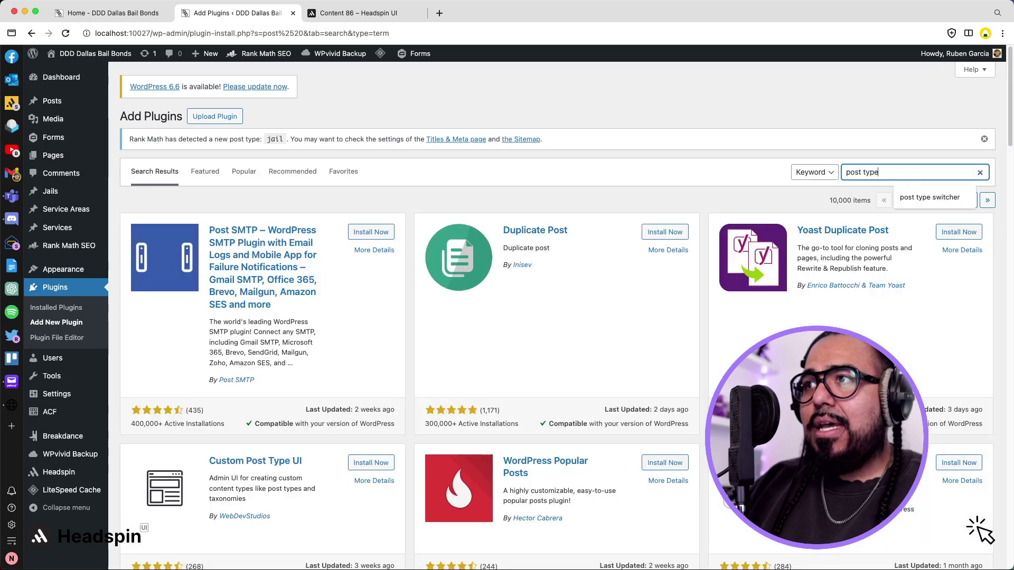
text( sw)
key(Down)
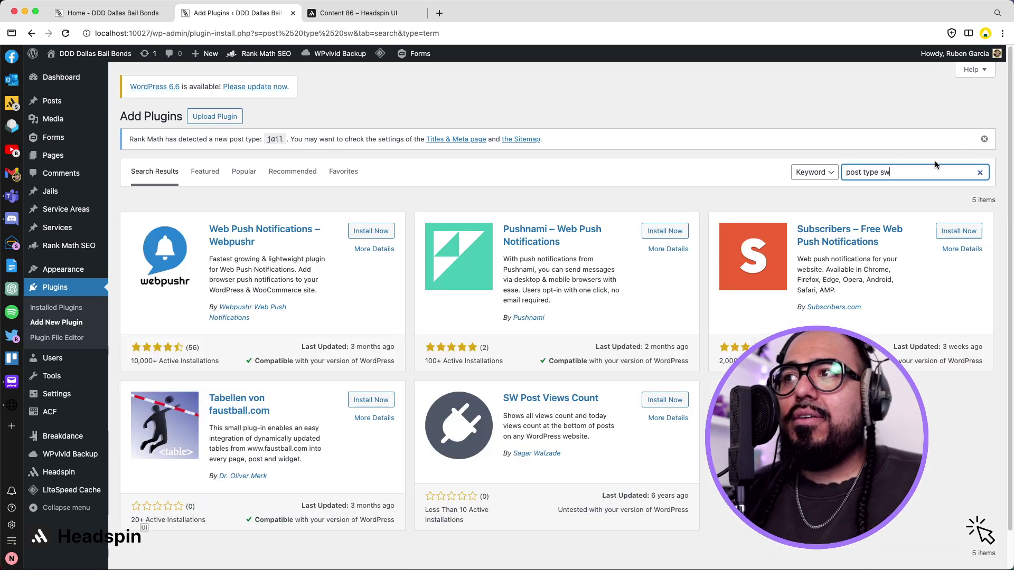
click(918, 174)
click(922, 197)
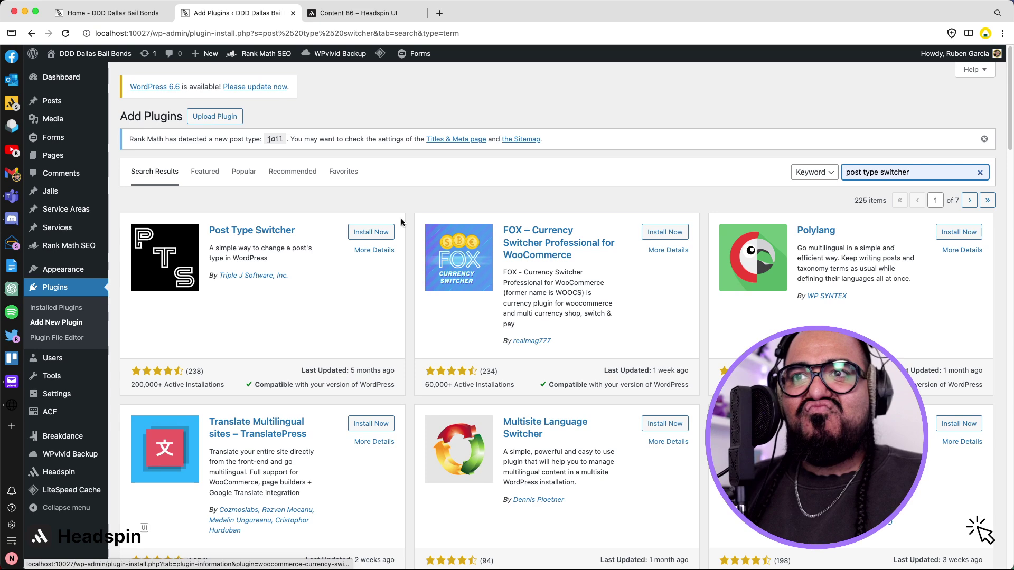
Install and activate the Post Type Switcher plugin, then return to All Pages.
click(381, 232)
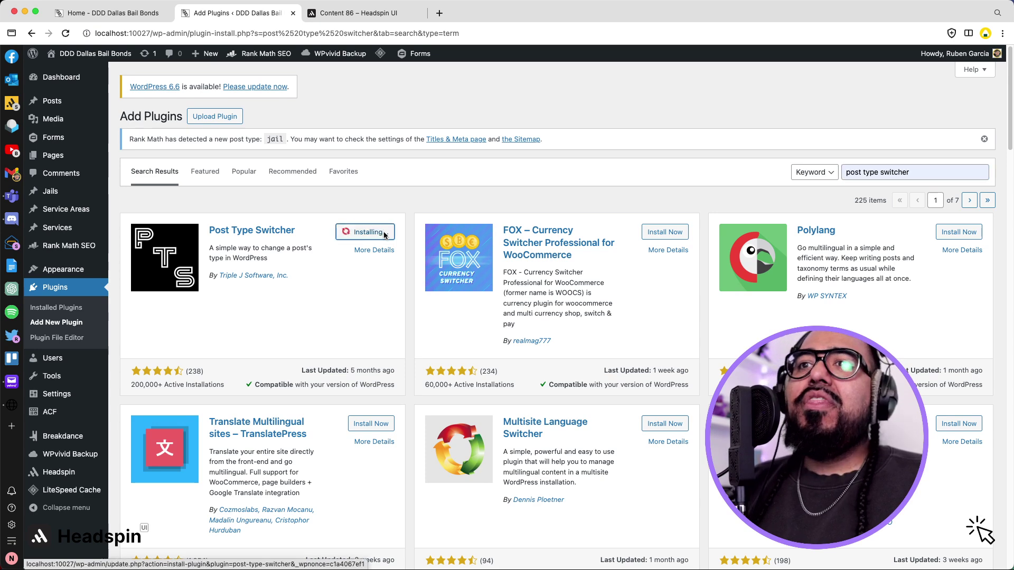
click(383, 233)
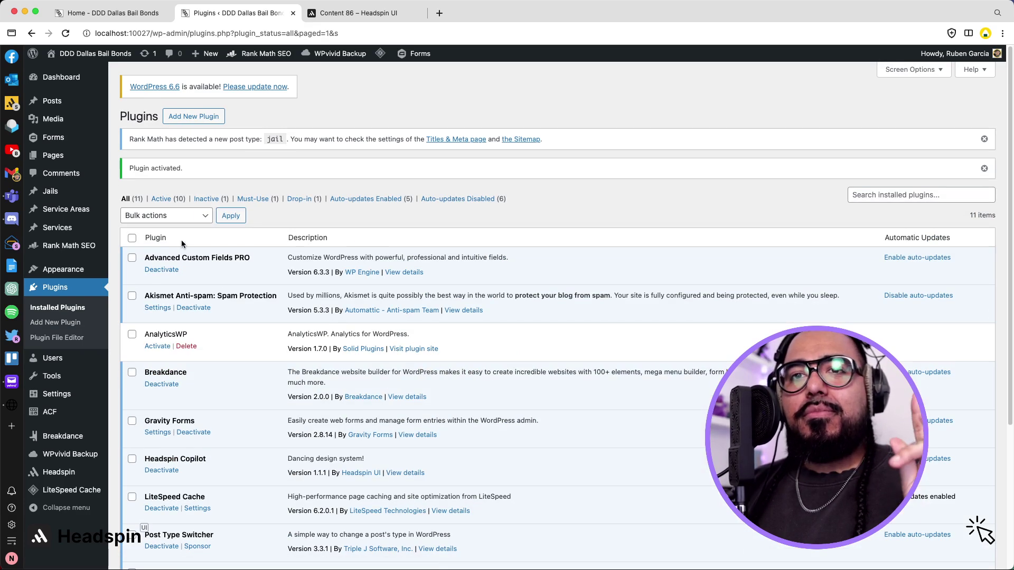
click(63, 157)
Quick-edit the Carrollton, Dallas and DeSoto Bail Bonds pages to post type Jail.
scroll(153, 191, down, 5)
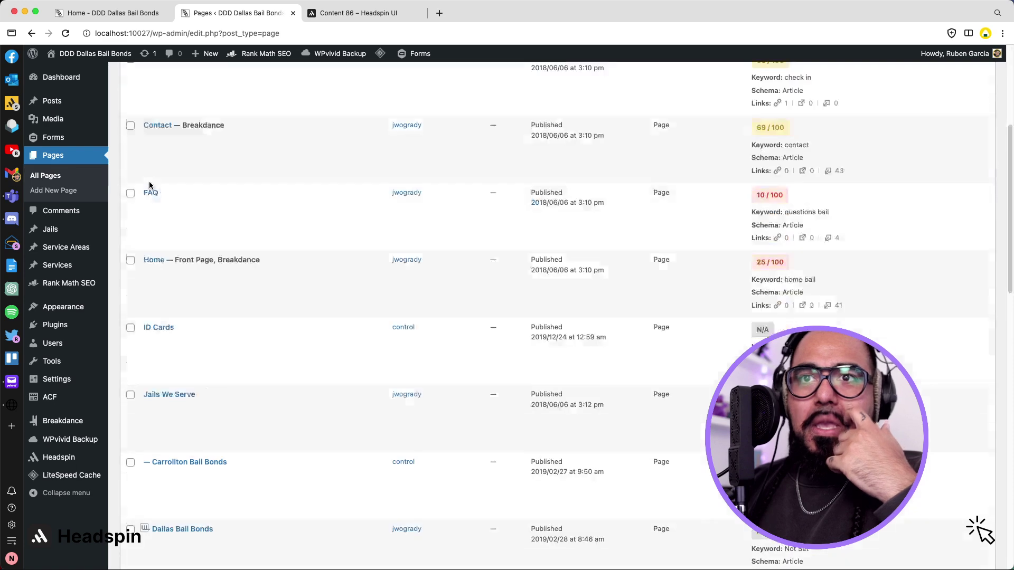
scroll(289, 305, down, 1)
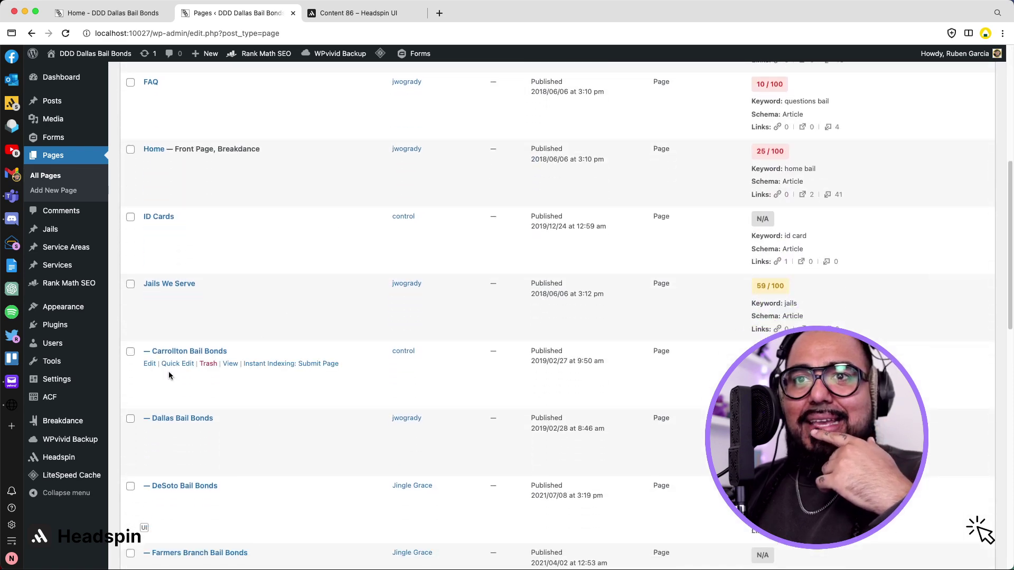
click(178, 364)
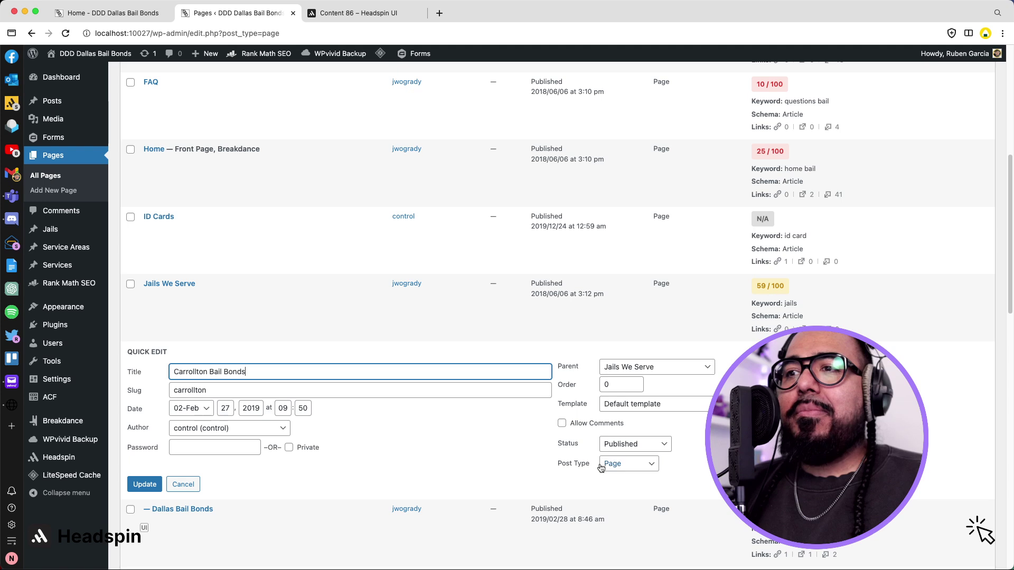
click(619, 464)
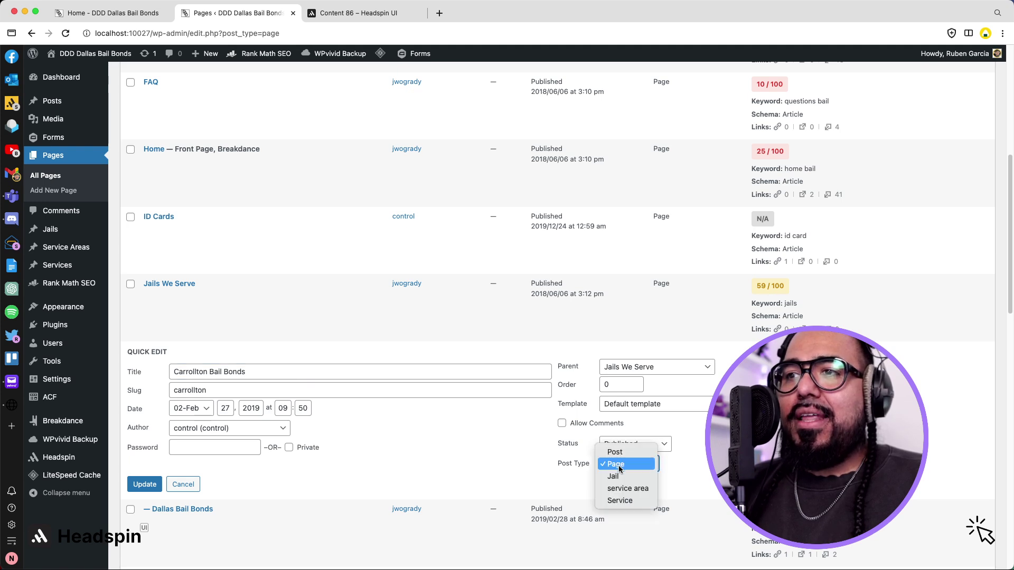
click(622, 476)
click(144, 485)
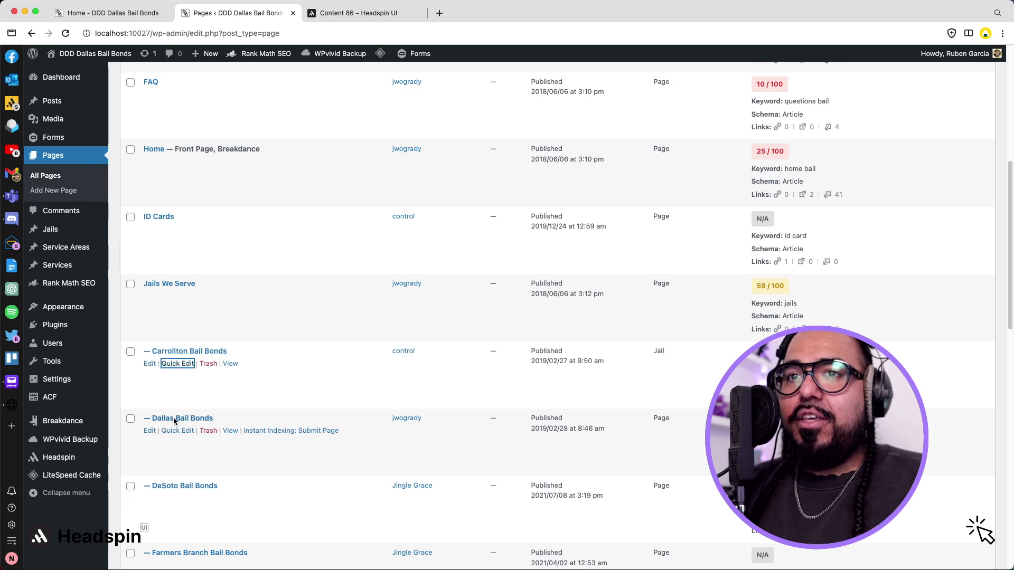
click(178, 431)
scroll(302, 415, down, 3)
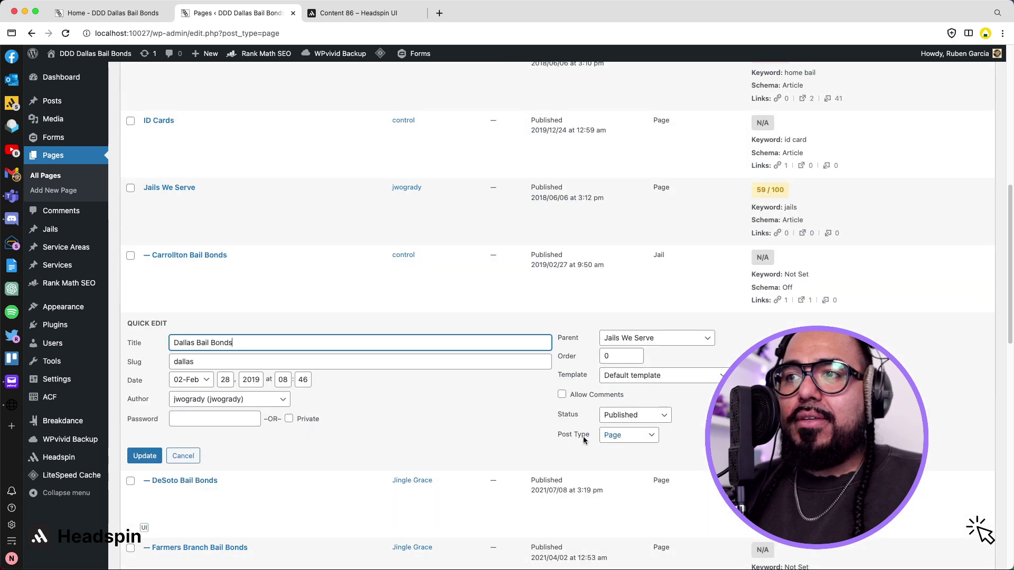
click(628, 435)
click(623, 446)
click(144, 456)
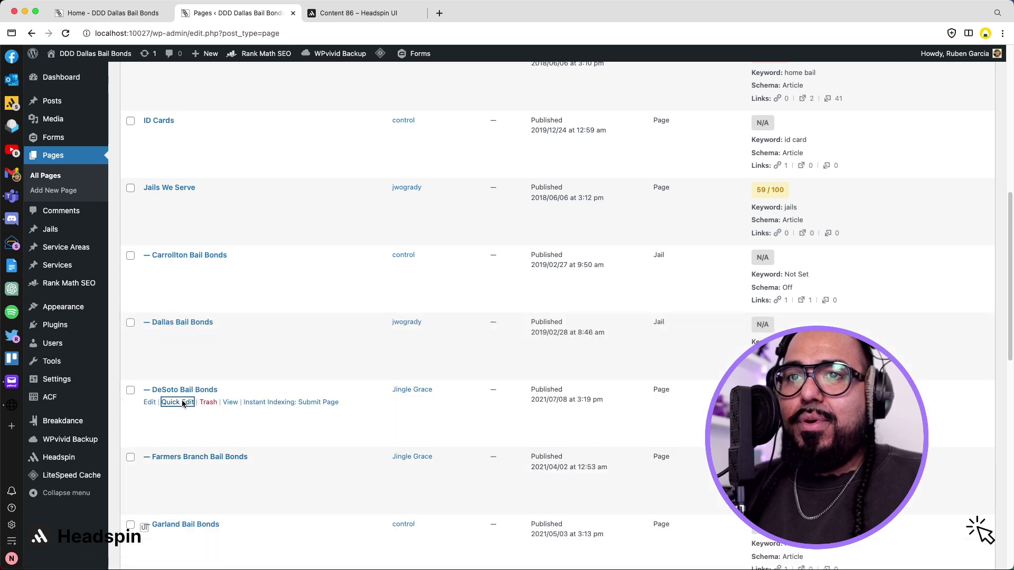
click(181, 402)
click(628, 501)
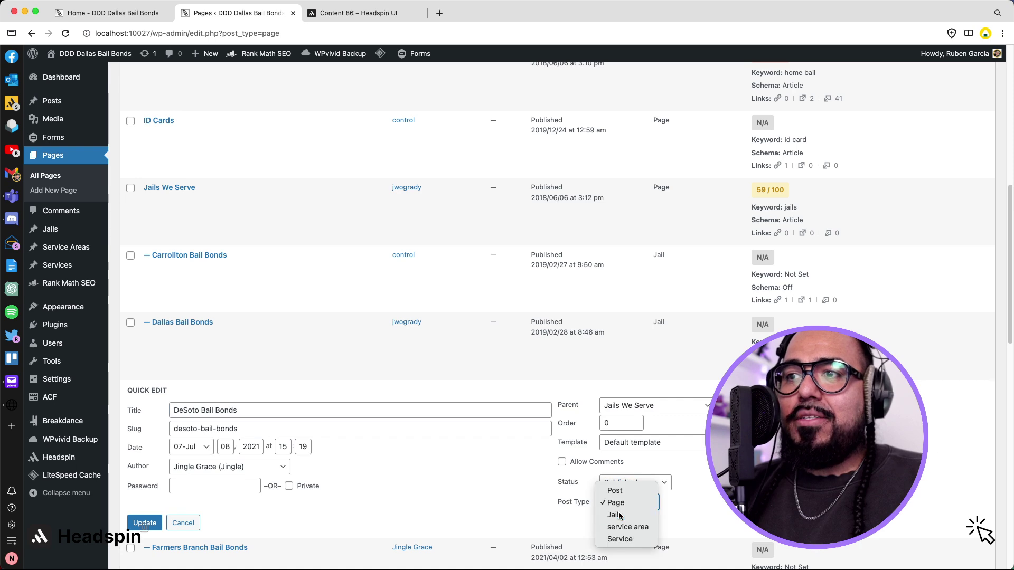
click(621, 516)
click(128, 522)
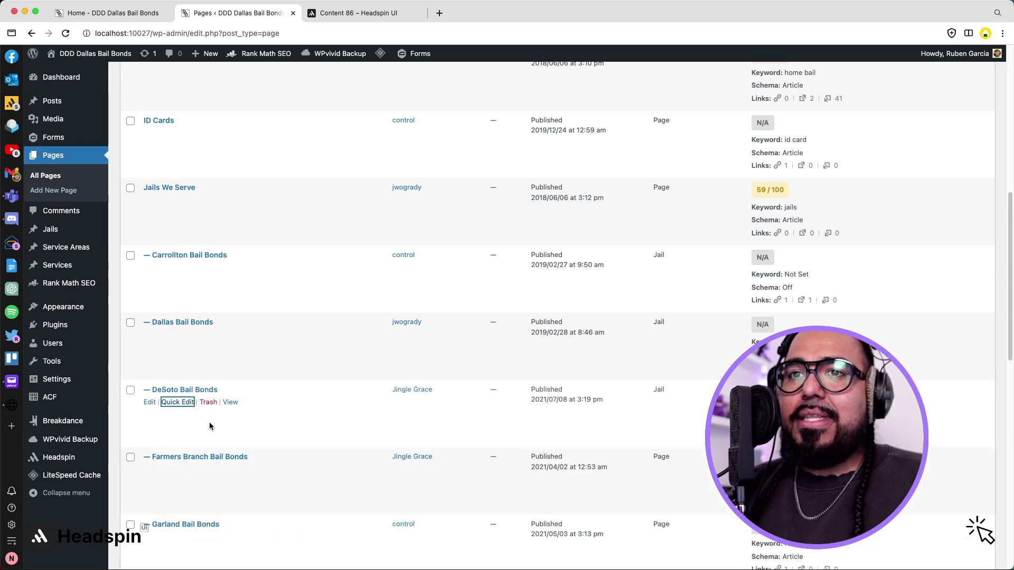
Change the Farmers Branch, Garland and Grand Prairie Bail Bonds pages to Jail posts.
scroll(219, 427, down, 2)
click(178, 423)
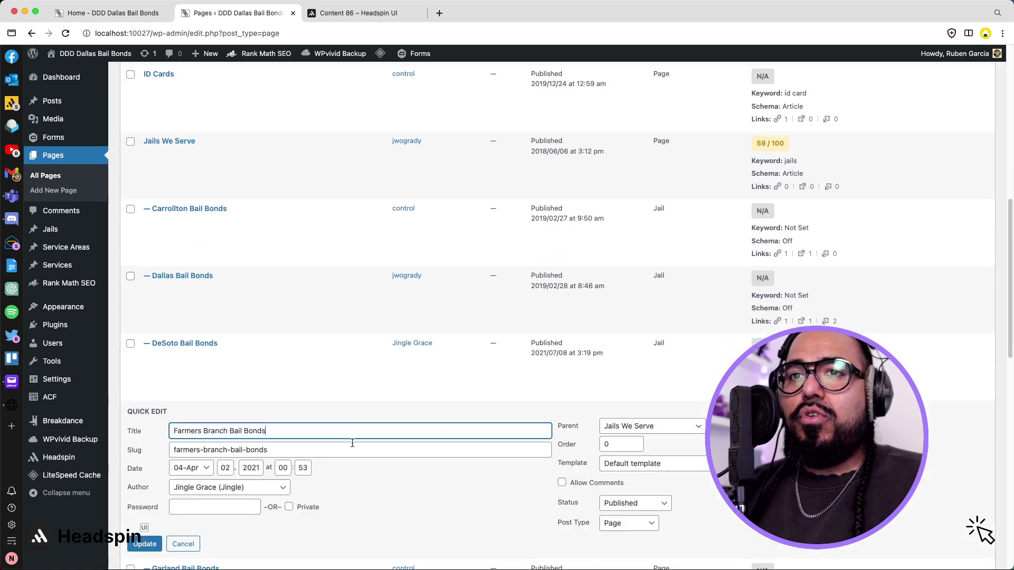
click(612, 524)
click(616, 532)
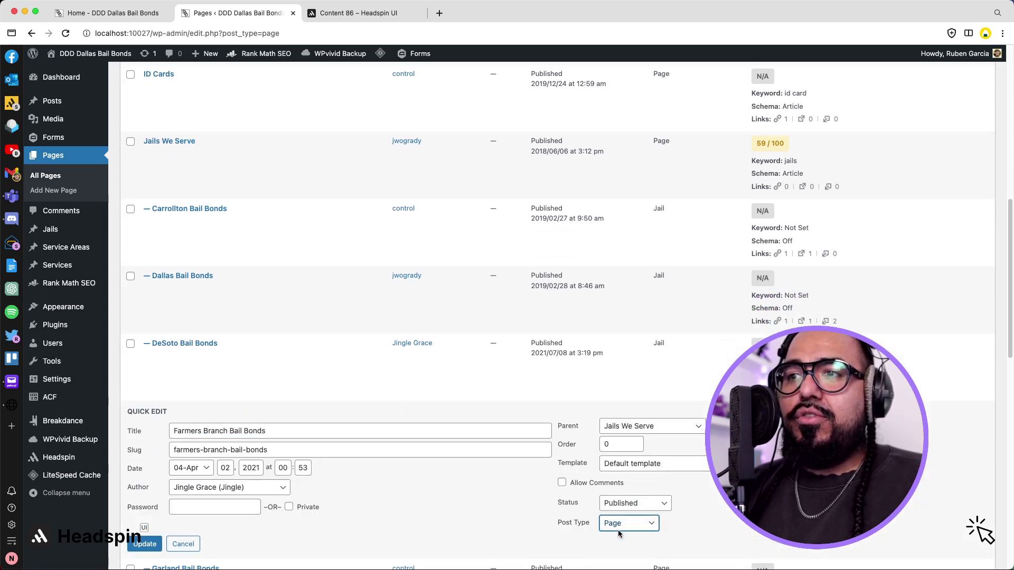
click(144, 544)
scroll(282, 471, down, 3)
click(166, 408)
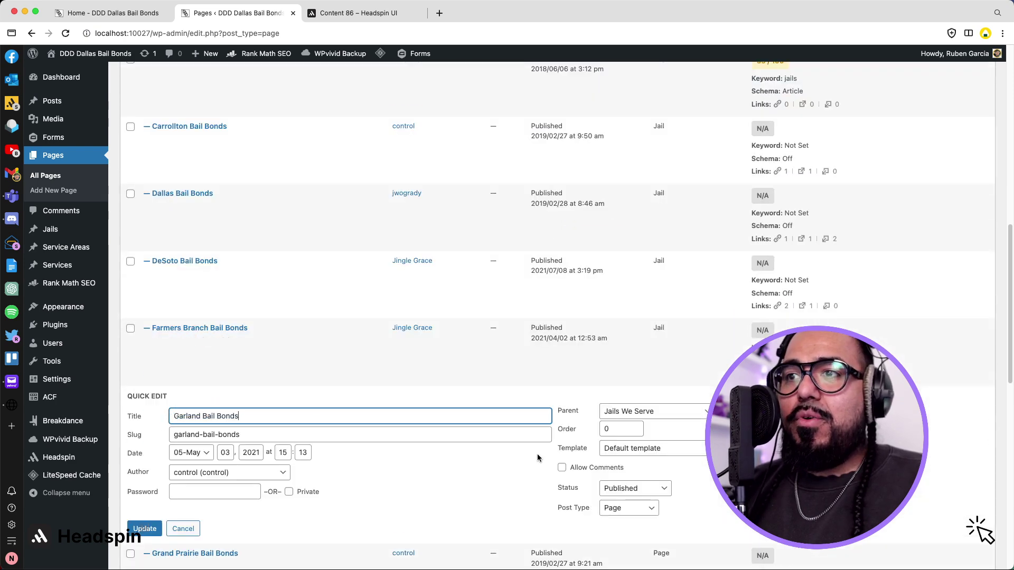
click(629, 508)
click(614, 521)
click(144, 528)
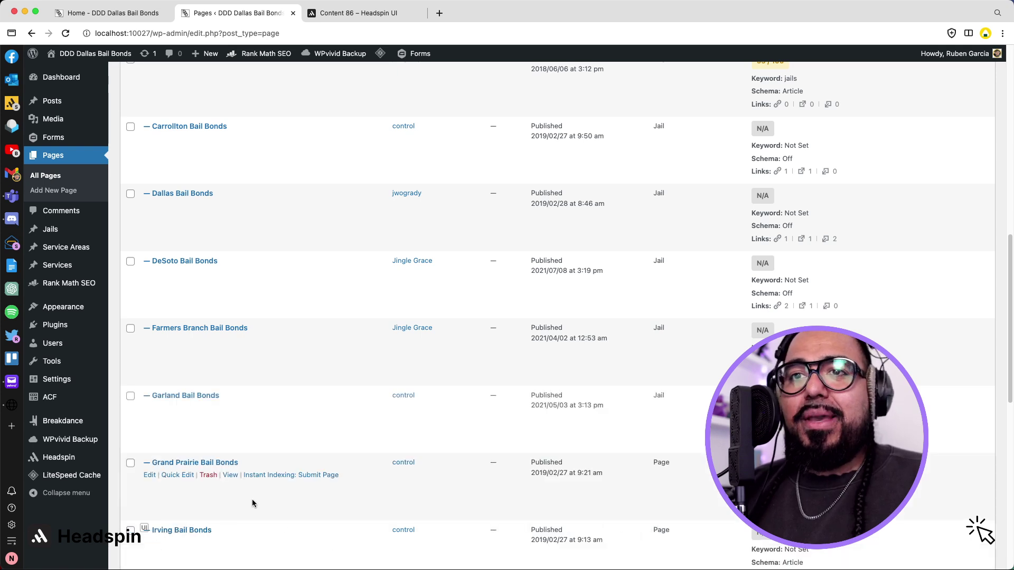
scroll(251, 501, down, 1)
click(178, 447)
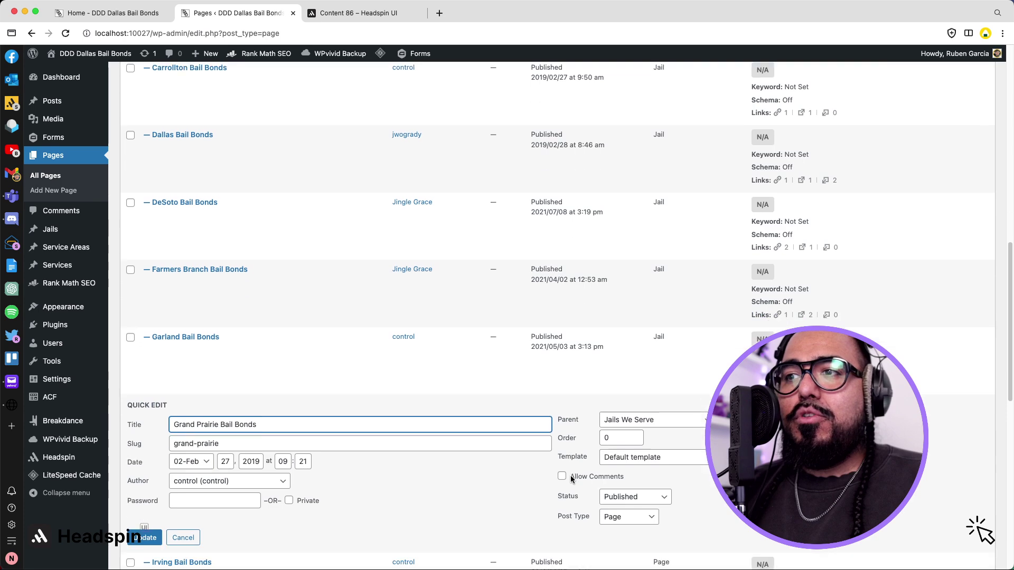
scroll(501, 475, down, 2)
click(633, 477)
click(630, 494)
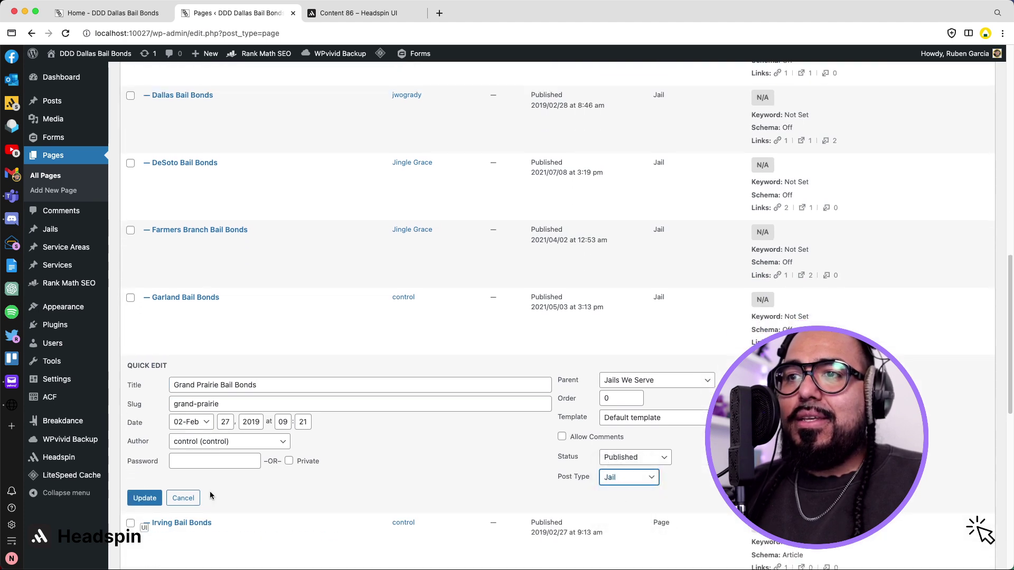
click(132, 500)
Convert the Irving, Mesquite, Richardson and Rowlett Bail Bonds pages to Jails and view the Jails list.
scroll(172, 442, down, 1)
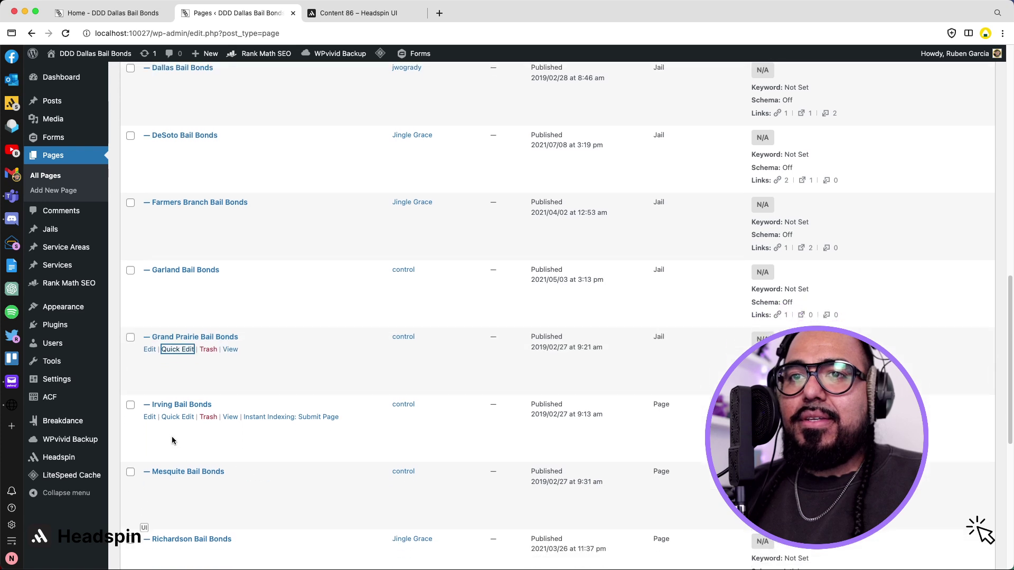
click(176, 418)
click(621, 520)
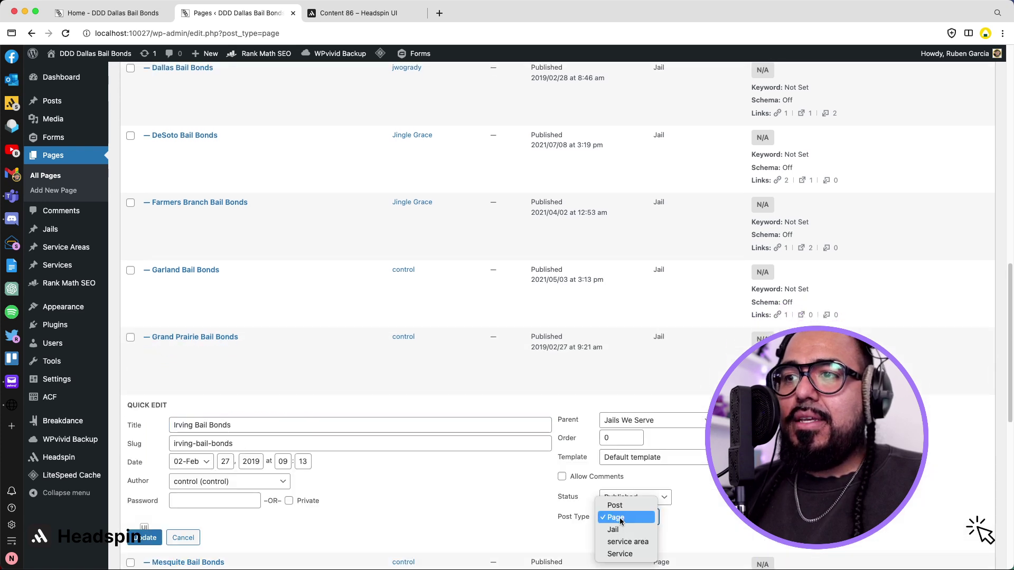
click(624, 531)
click(145, 536)
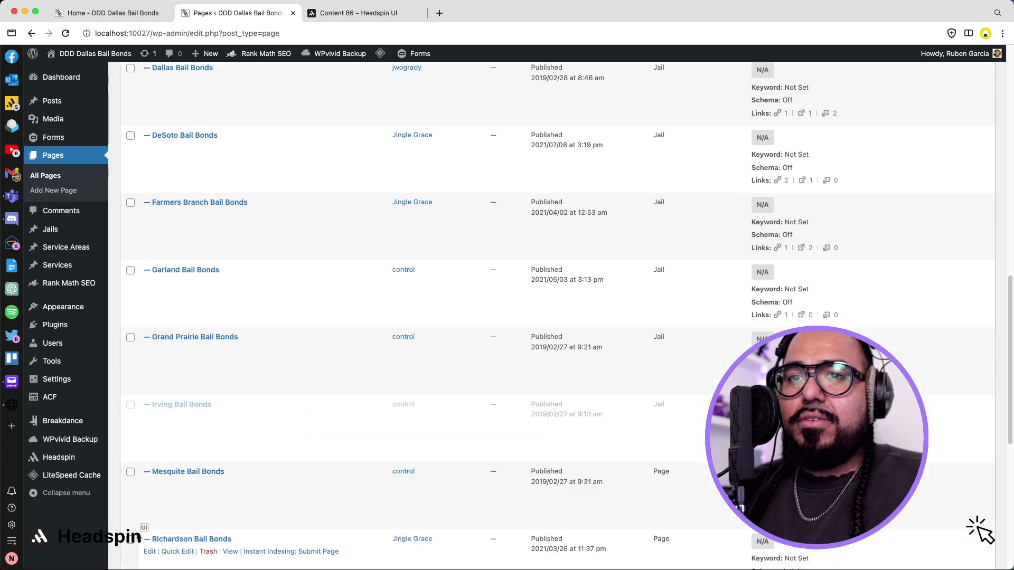
scroll(213, 500, down, 5)
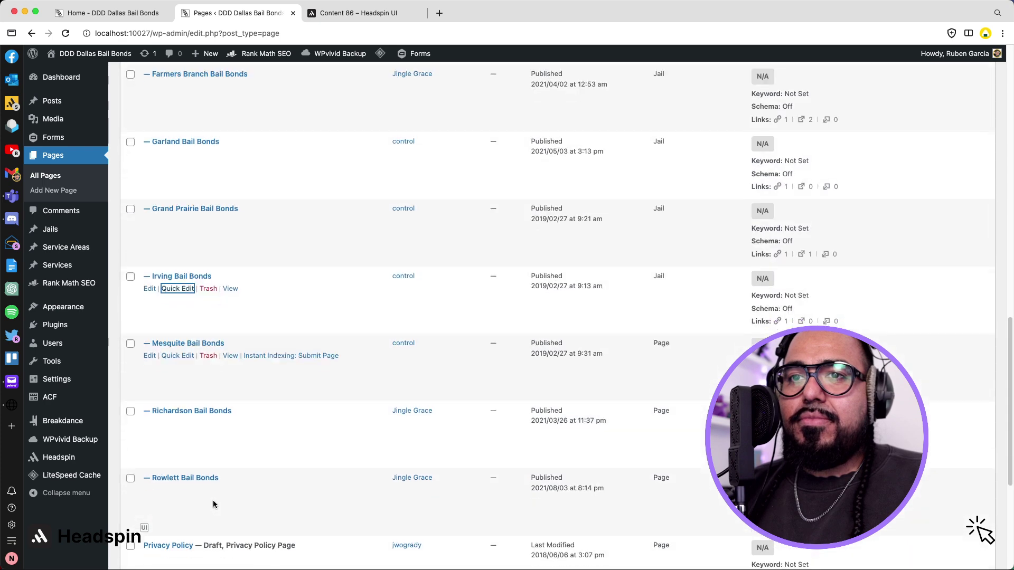
click(182, 357)
click(599, 458)
click(613, 468)
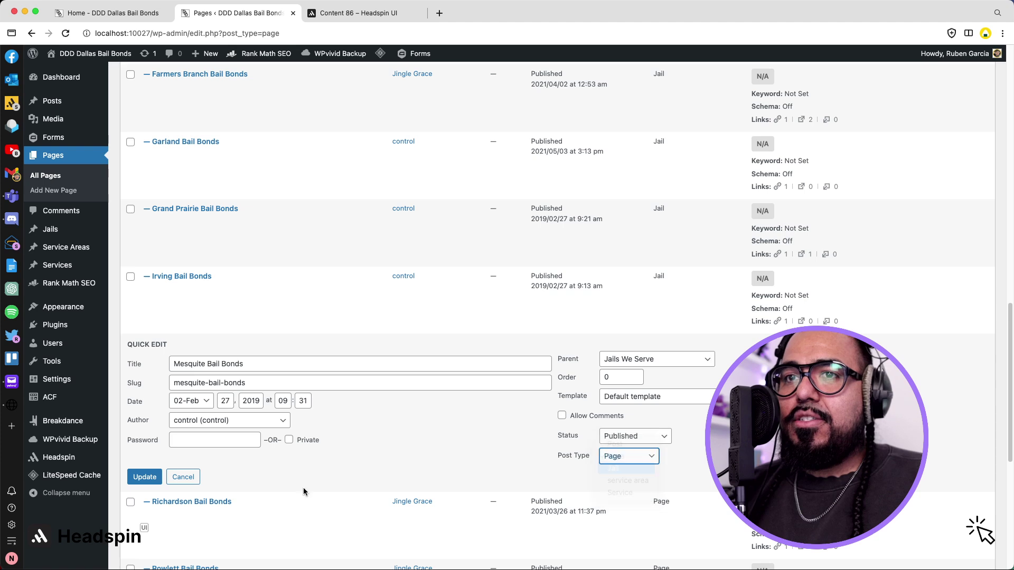
click(141, 476)
scroll(271, 435, down, 2)
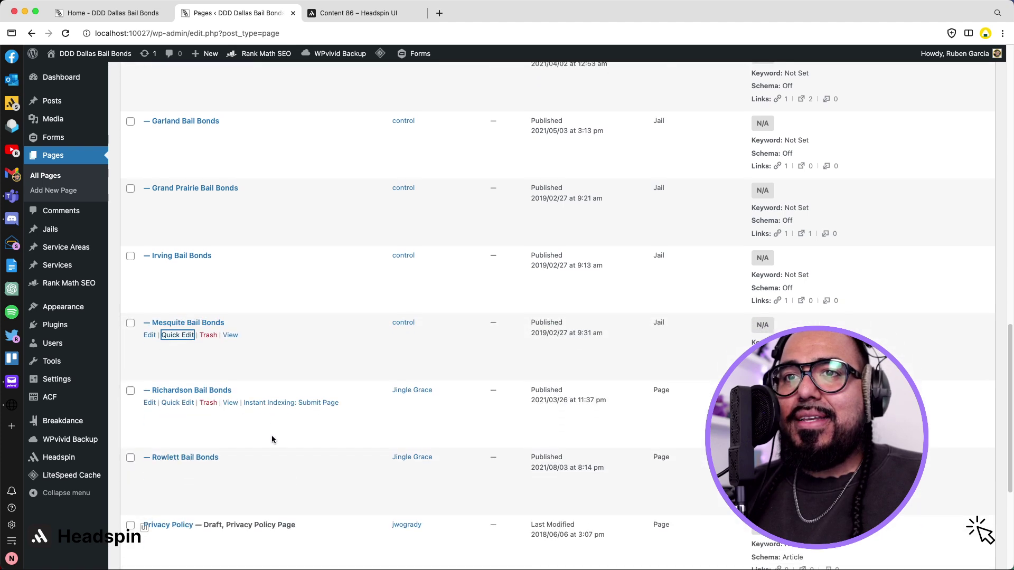
click(175, 375)
click(613, 475)
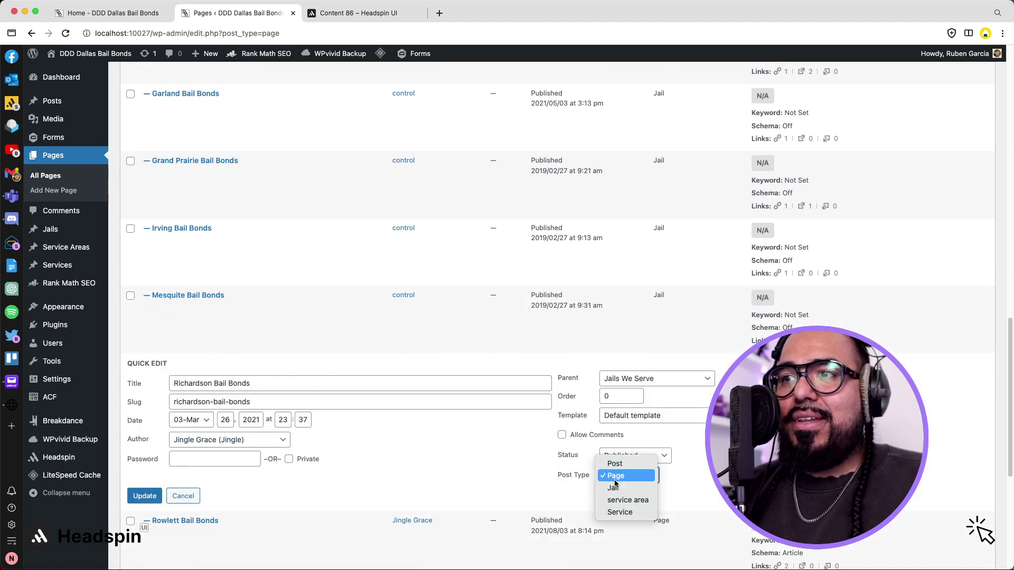
click(616, 491)
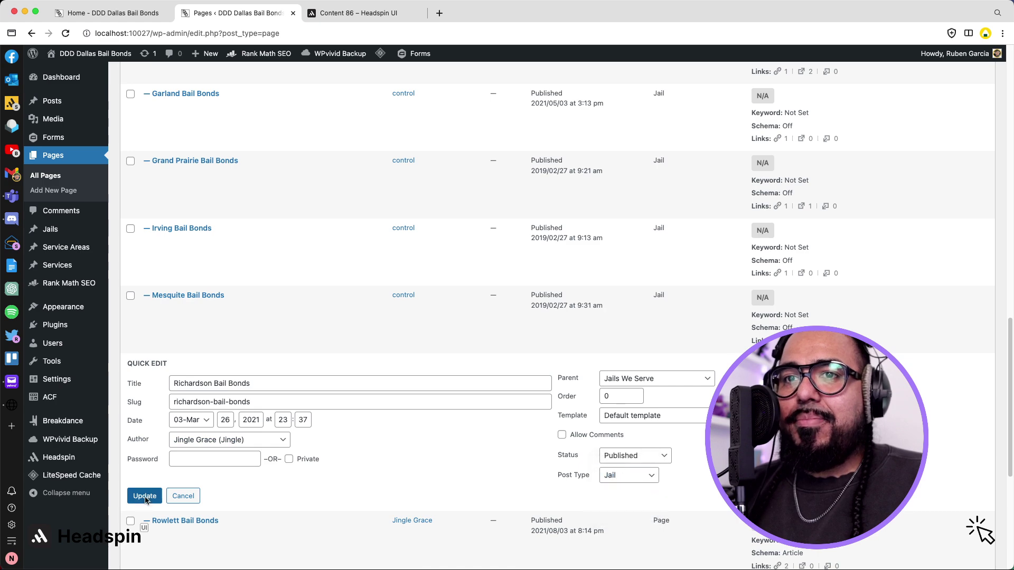
click(142, 496)
scroll(228, 441, down, 2)
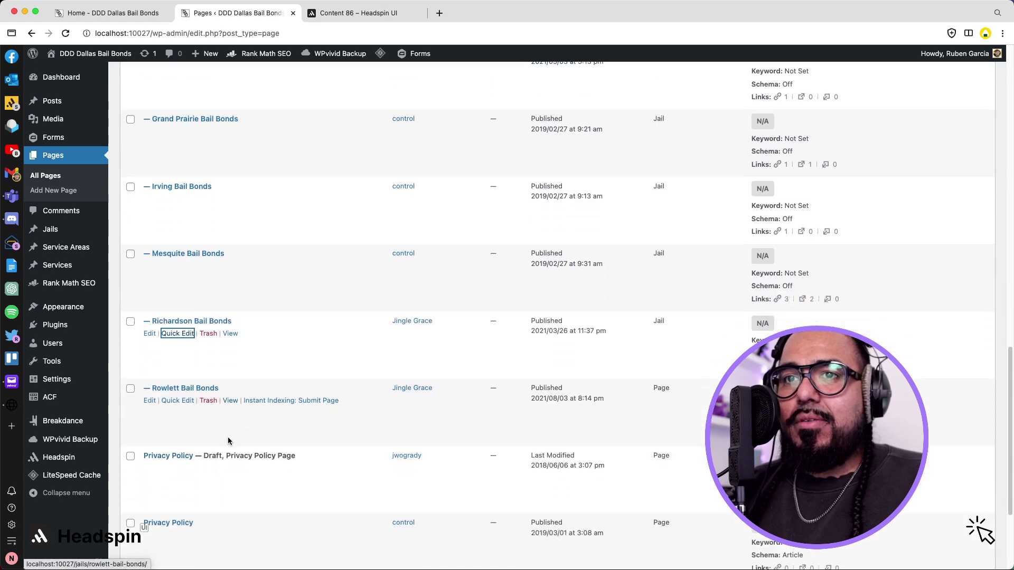
click(177, 400)
click(620, 508)
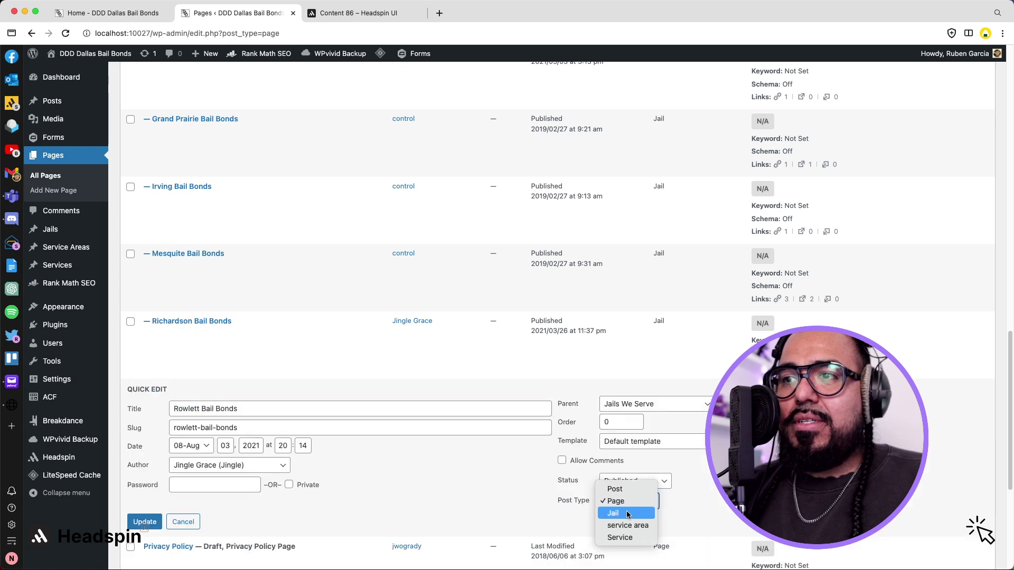
click(628, 512)
click(139, 526)
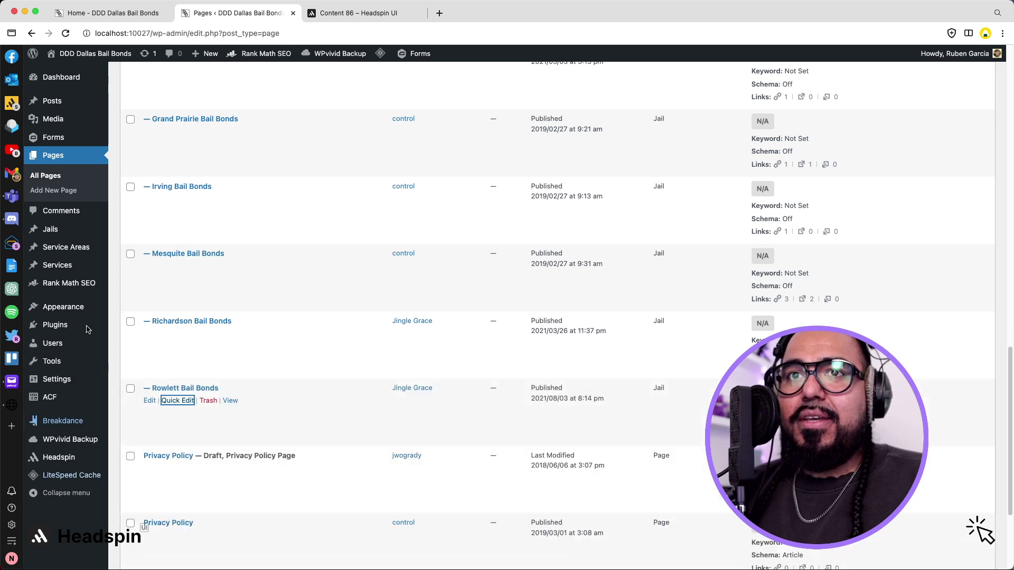
click(57, 238)
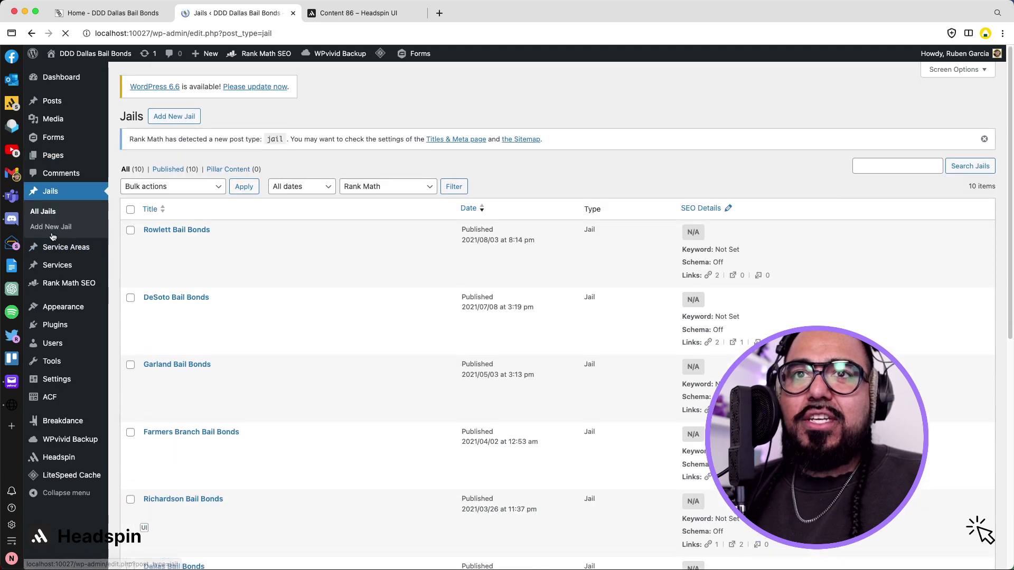
Trash the leftover test draft and the draft Privacy Policy page.
scroll(206, 244, down, 10)
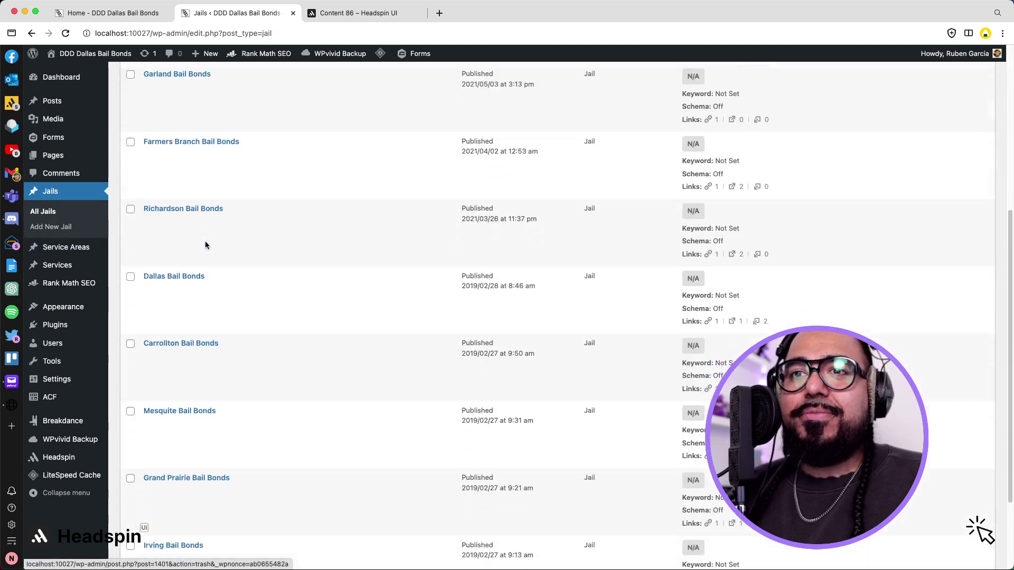
scroll(205, 245, up, 8)
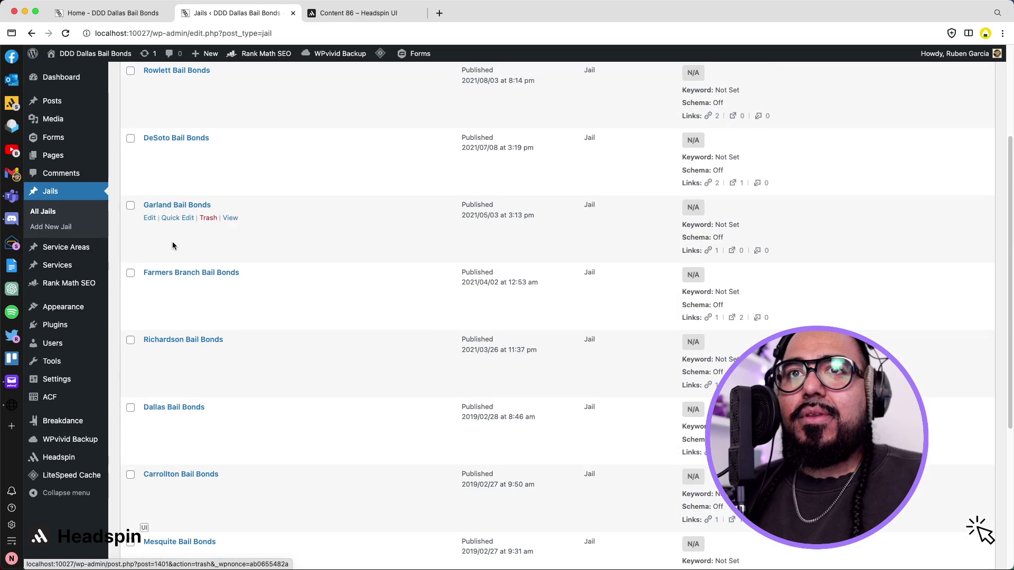
click(53, 156)
scroll(222, 253, down, 10)
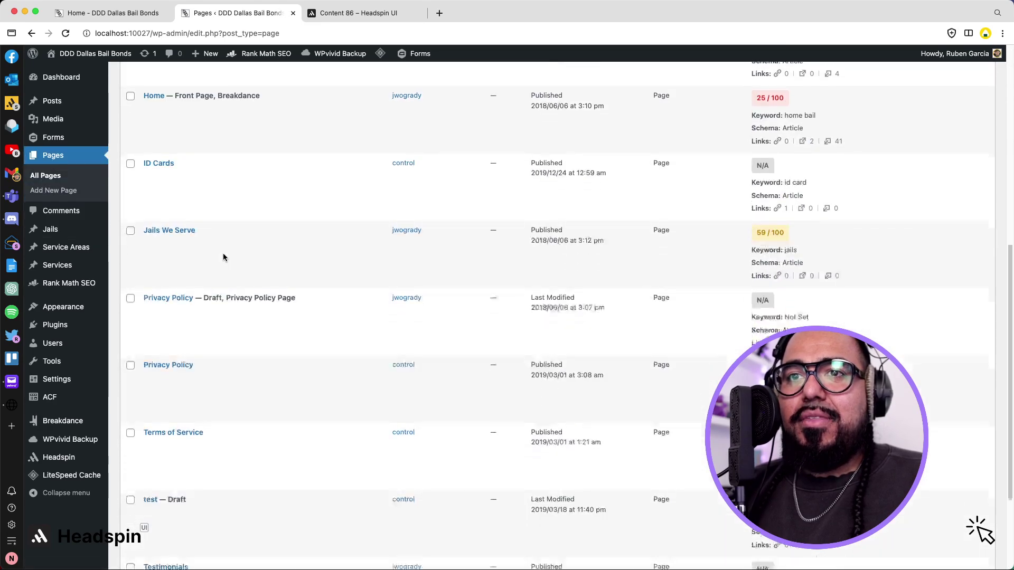
click(208, 375)
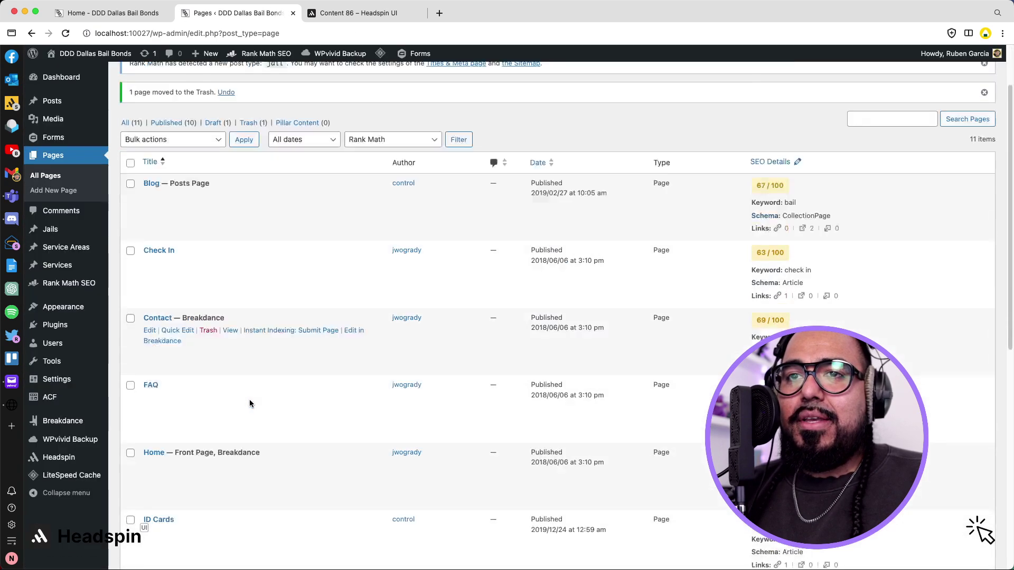
scroll(250, 399, down, 8)
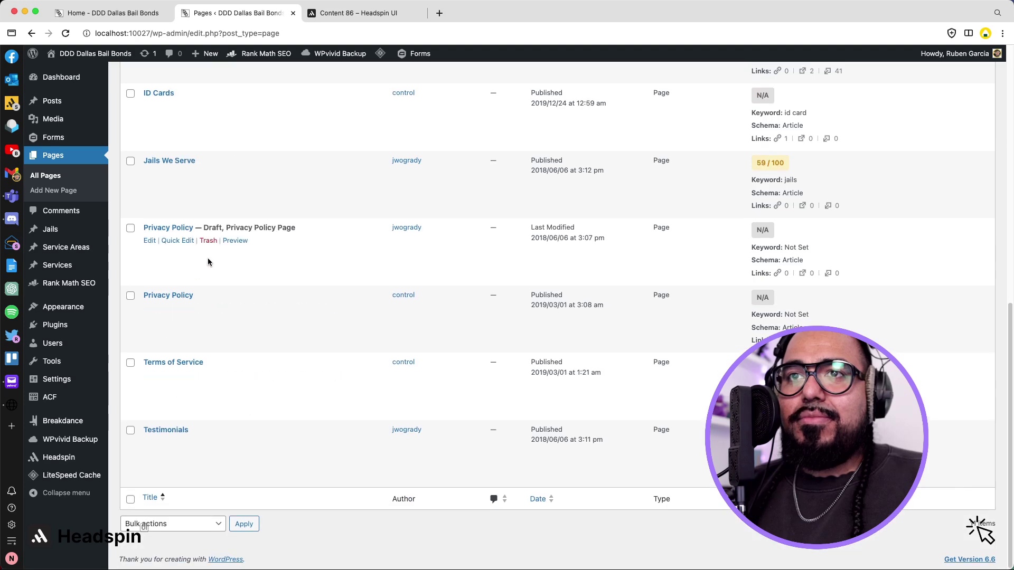
click(208, 242)
Scroll through the Pages list to confirm 10 published pages remain.
scroll(304, 289, down, 8)
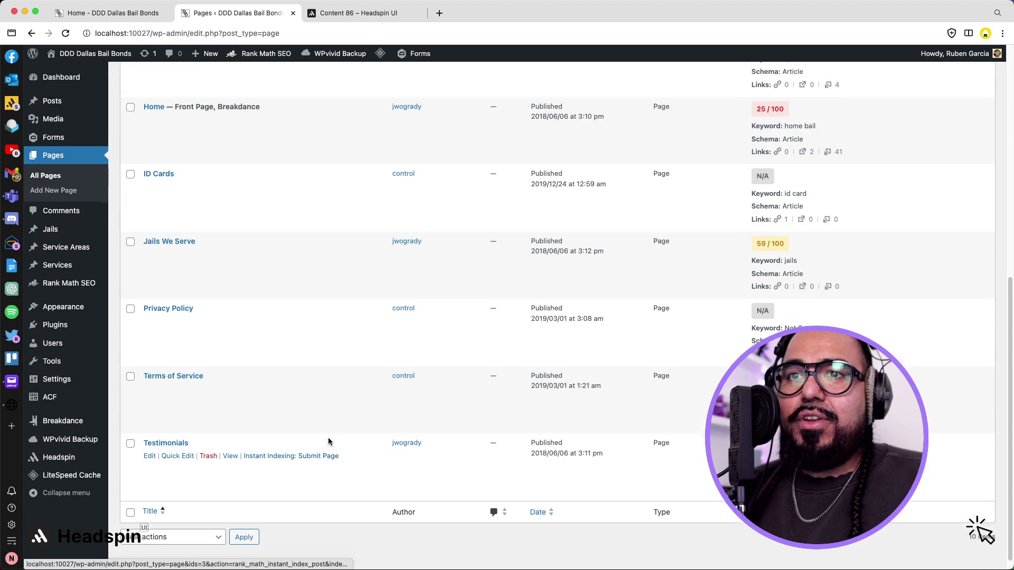
scroll(328, 442, up, 8)
scroll(328, 442, up, 2)
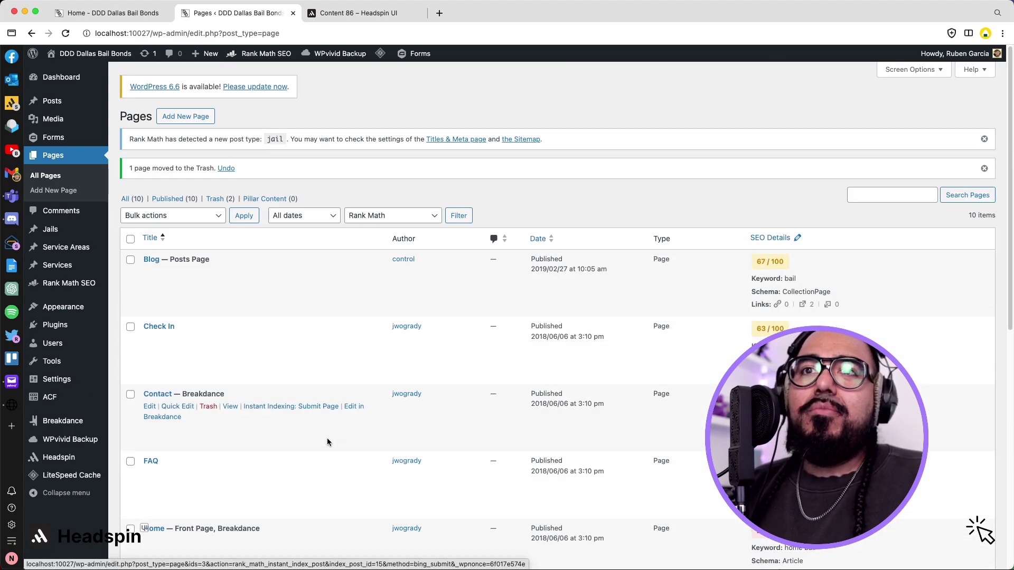
scroll(328, 441, down, 6)
scroll(328, 441, up, 3)
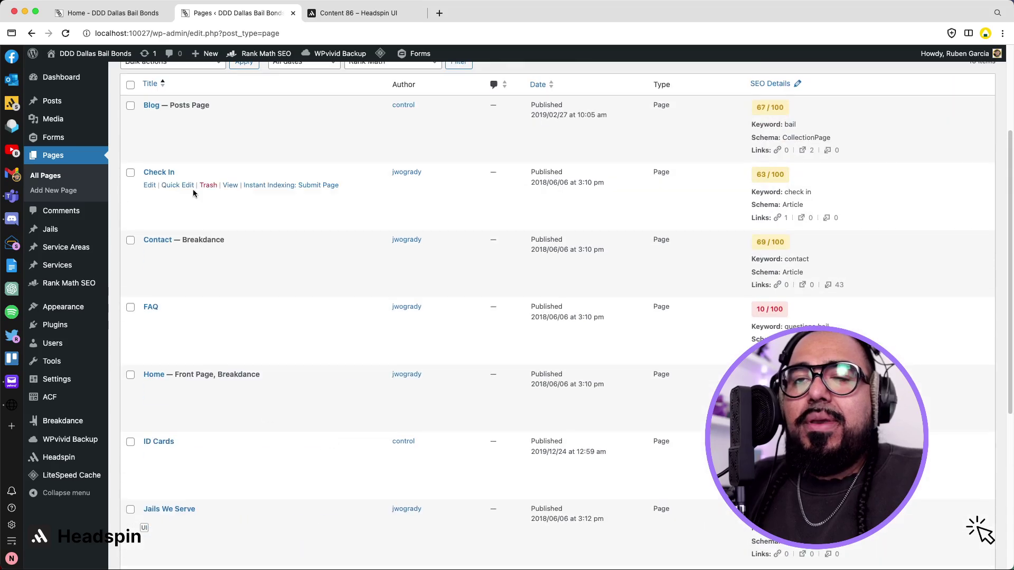
scroll(272, 264, down, 3)
scroll(271, 264, down, 3)
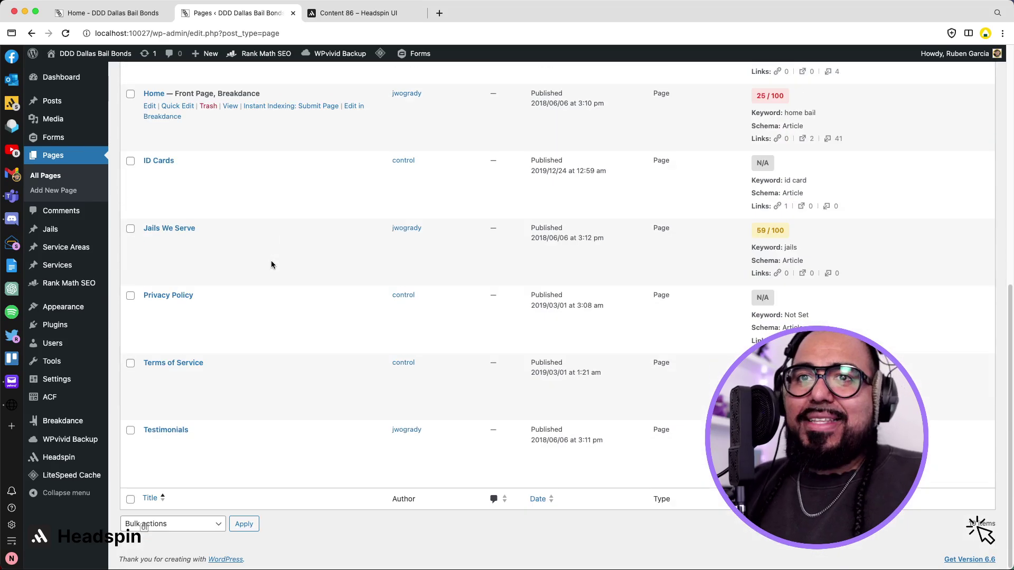
Deactivate and delete the Post Type Switcher plugin, leaving 10 plugins installed.
click(76, 336)
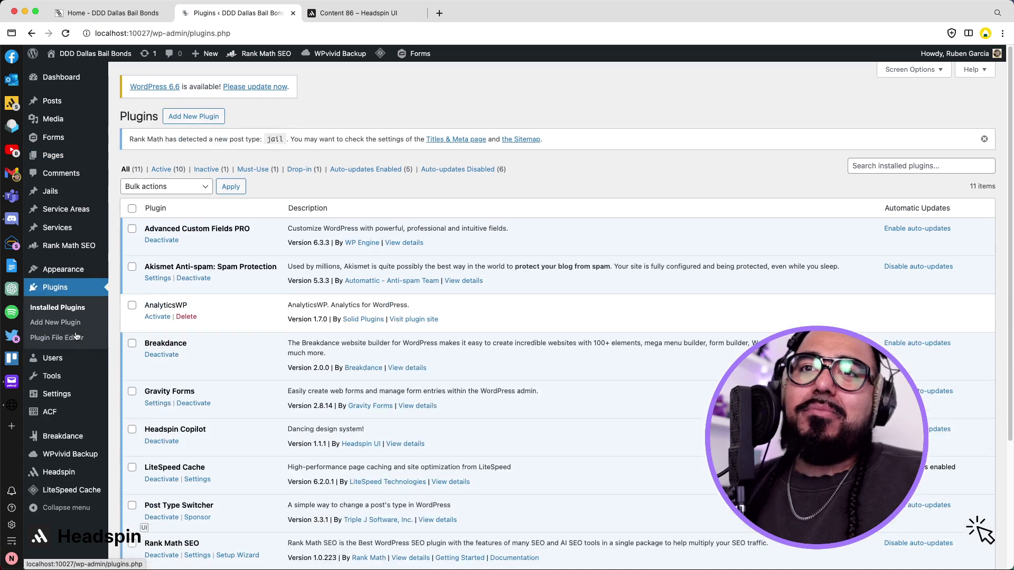
scroll(221, 353, down, 3)
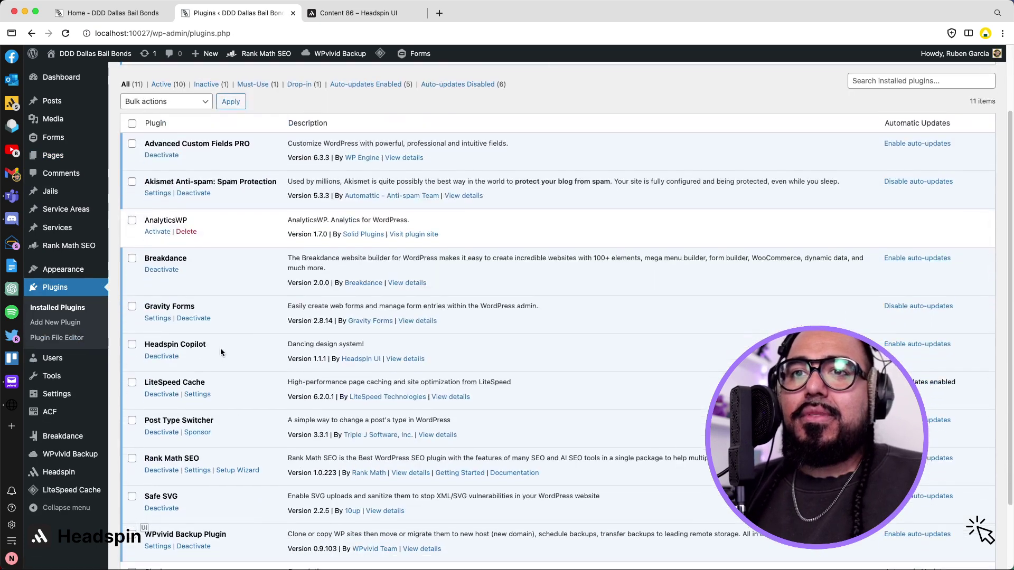
click(161, 419)
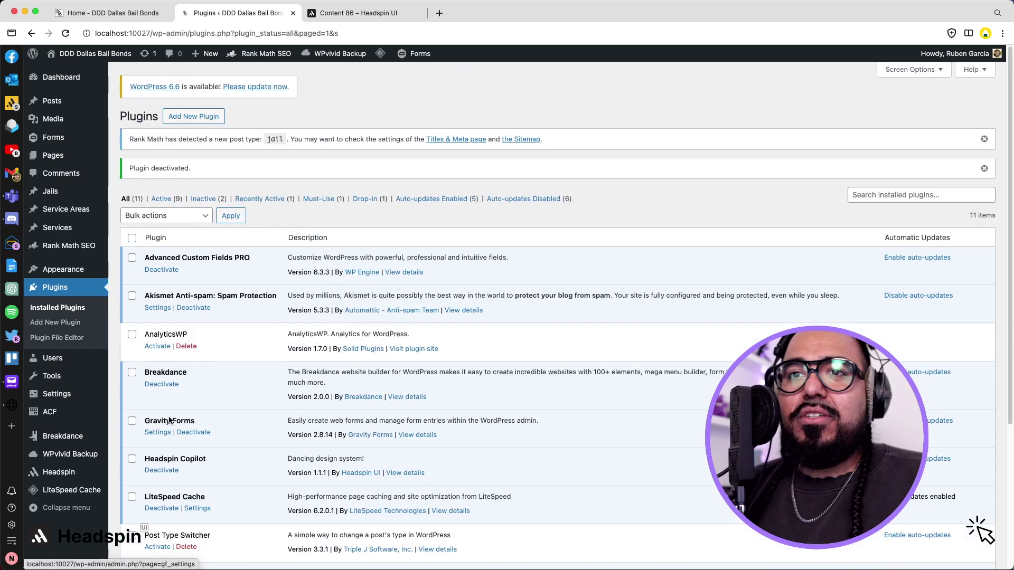
scroll(161, 421, down, 3)
click(187, 421)
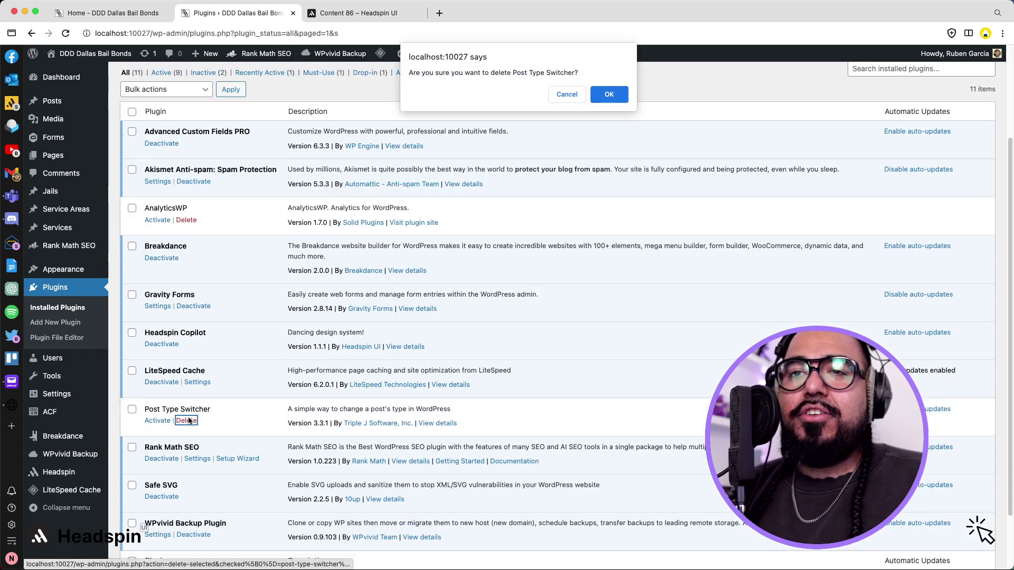
click(607, 95)
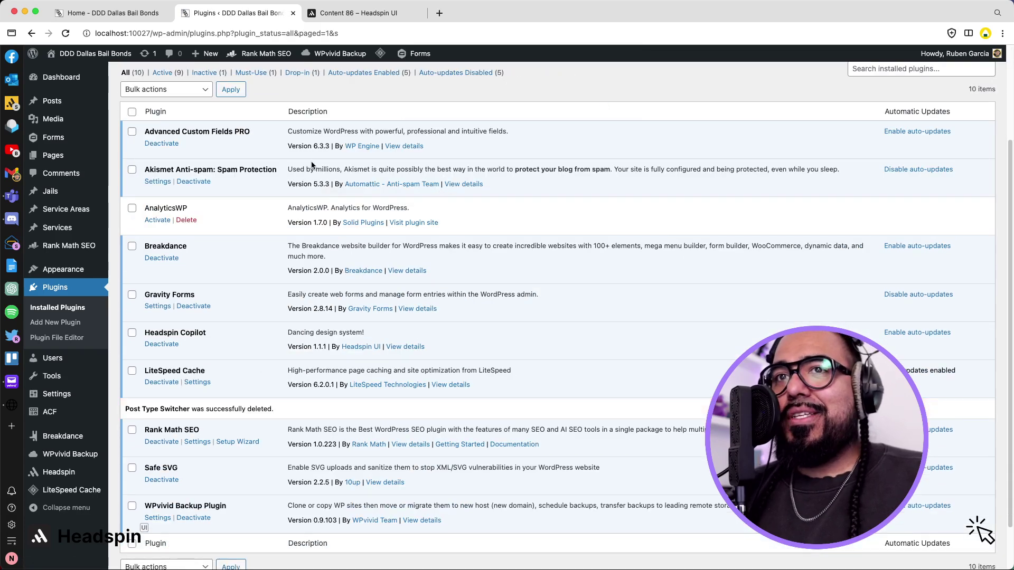
mouse_move(100, 61)
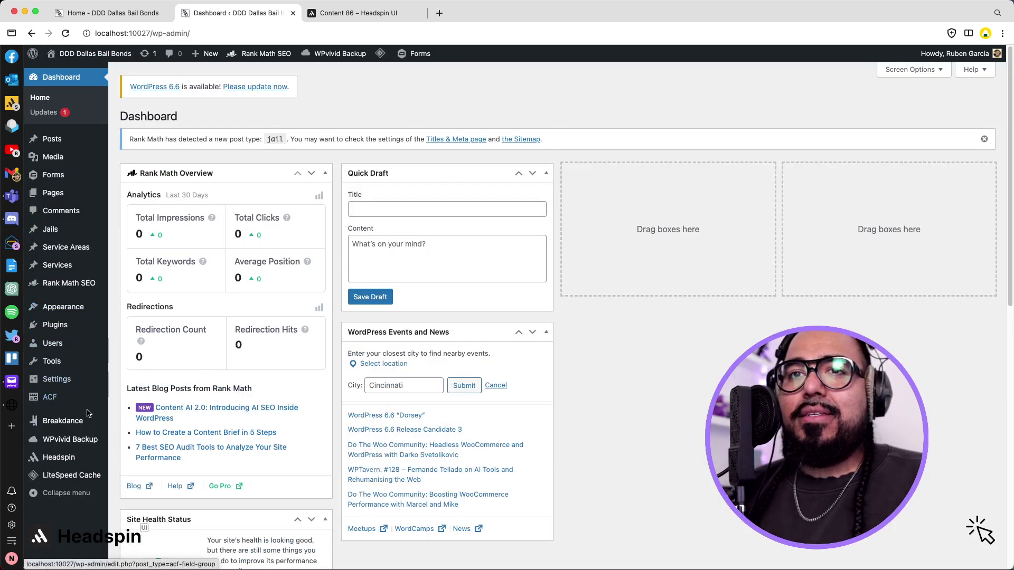
Switch Headspin's Brand color schema from blue to teal #0d9b8a and save the settings.
mouse_move(81, 448)
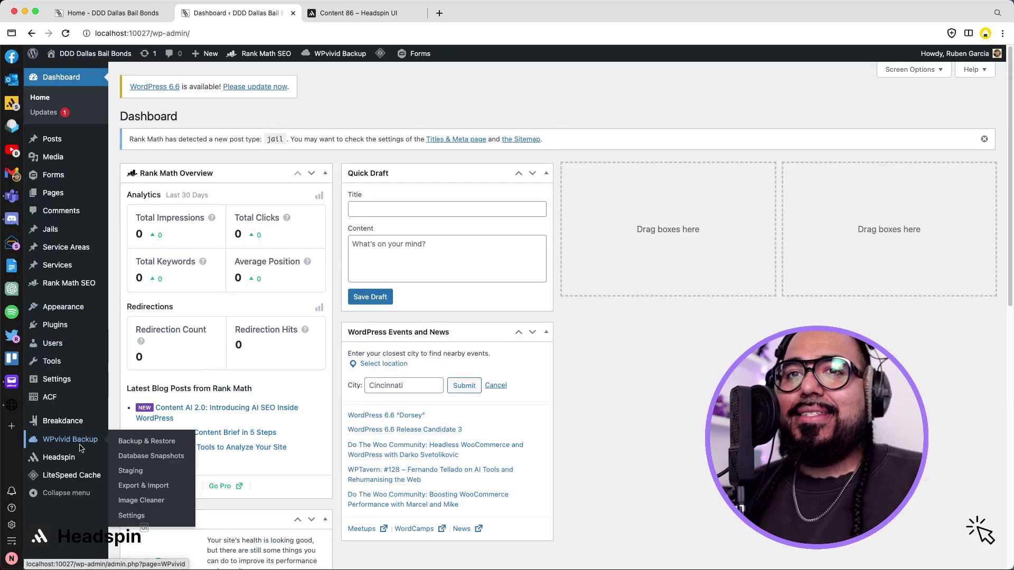
click(80, 463)
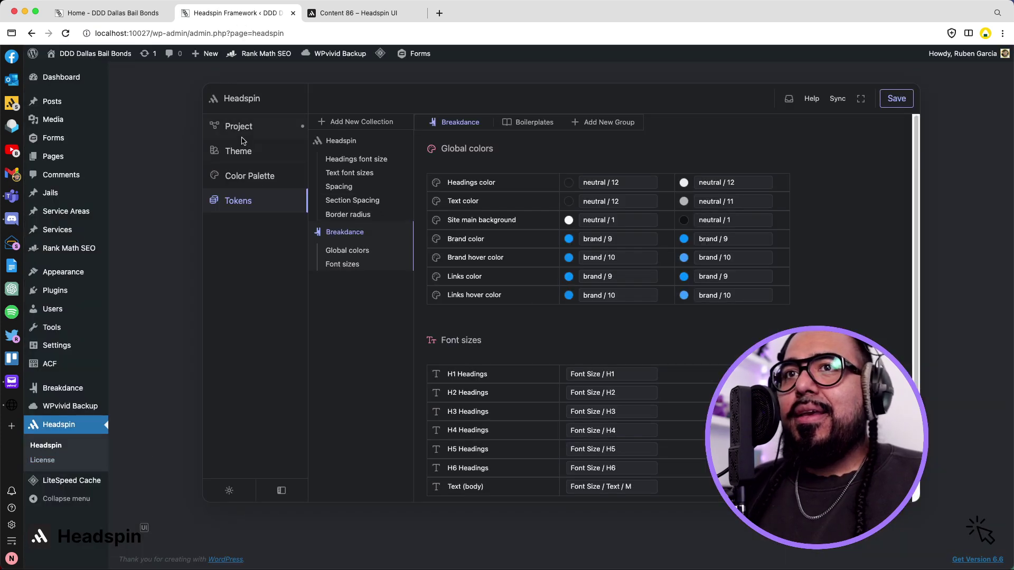
click(252, 174)
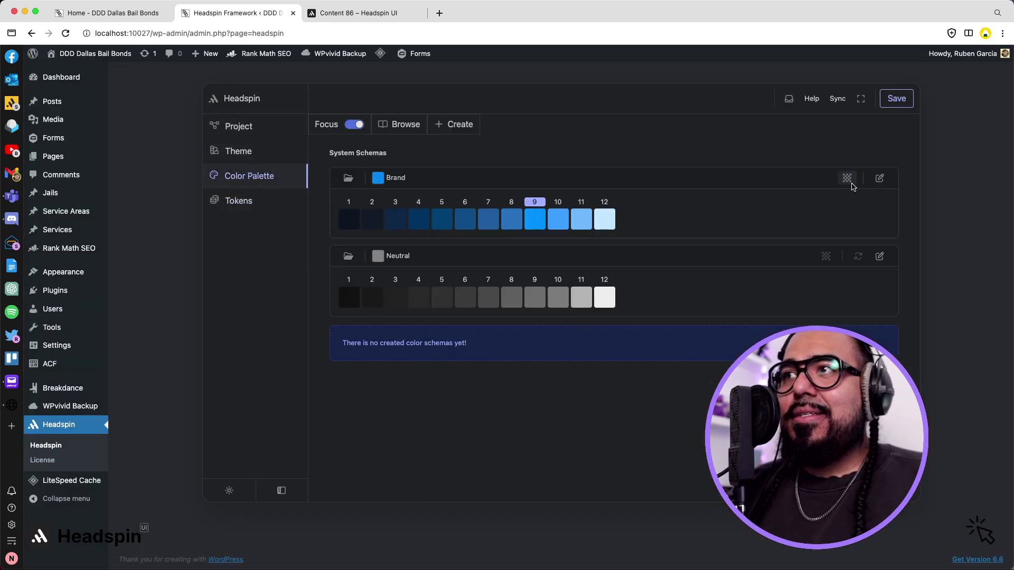
click(881, 178)
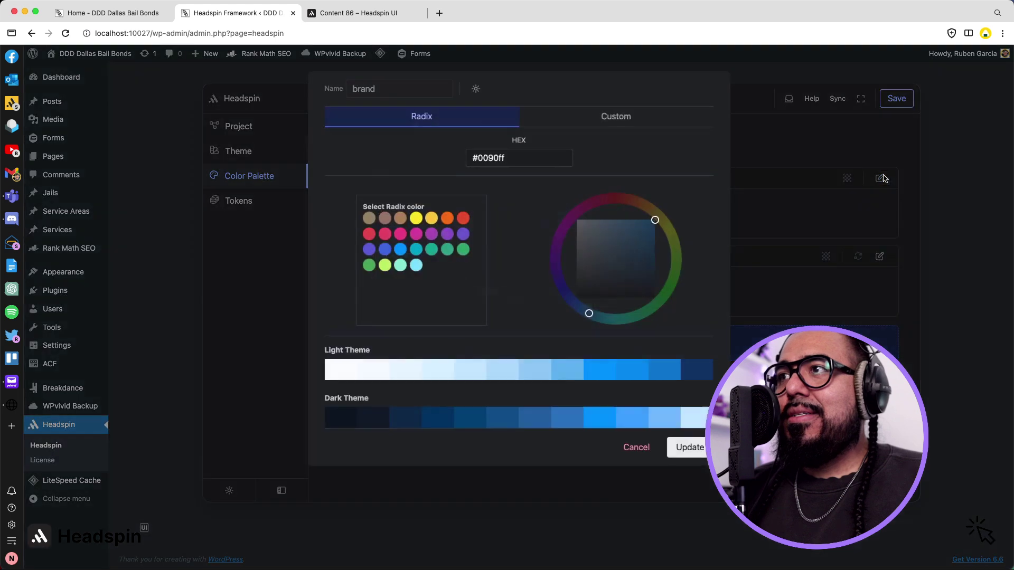
click(464, 250)
click(370, 266)
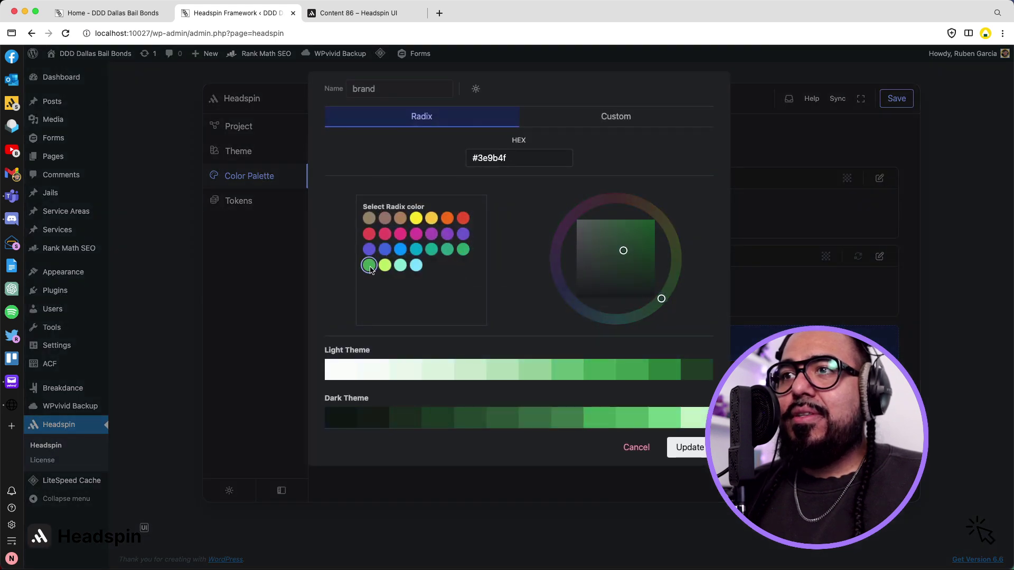
click(431, 251)
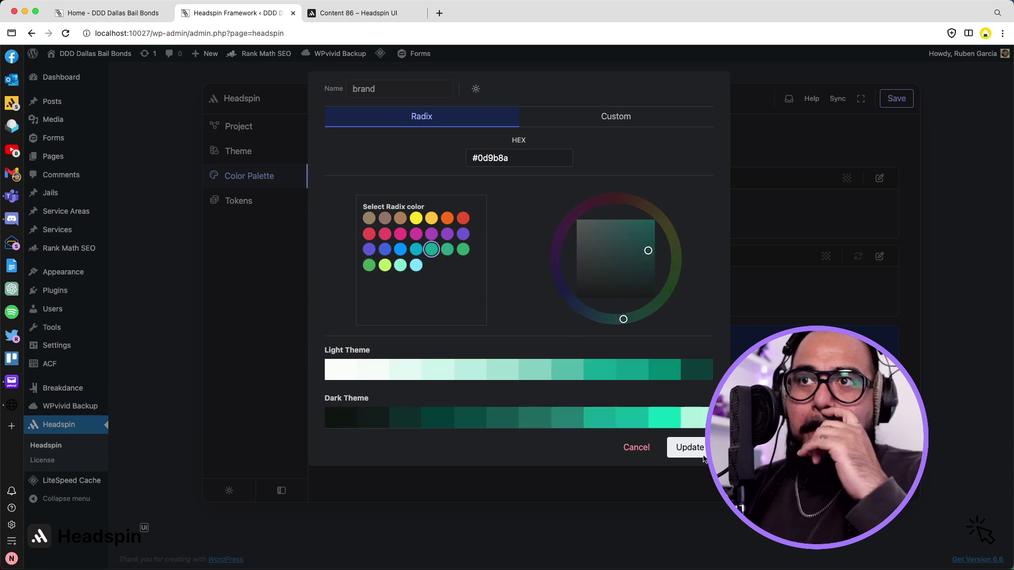
click(690, 447)
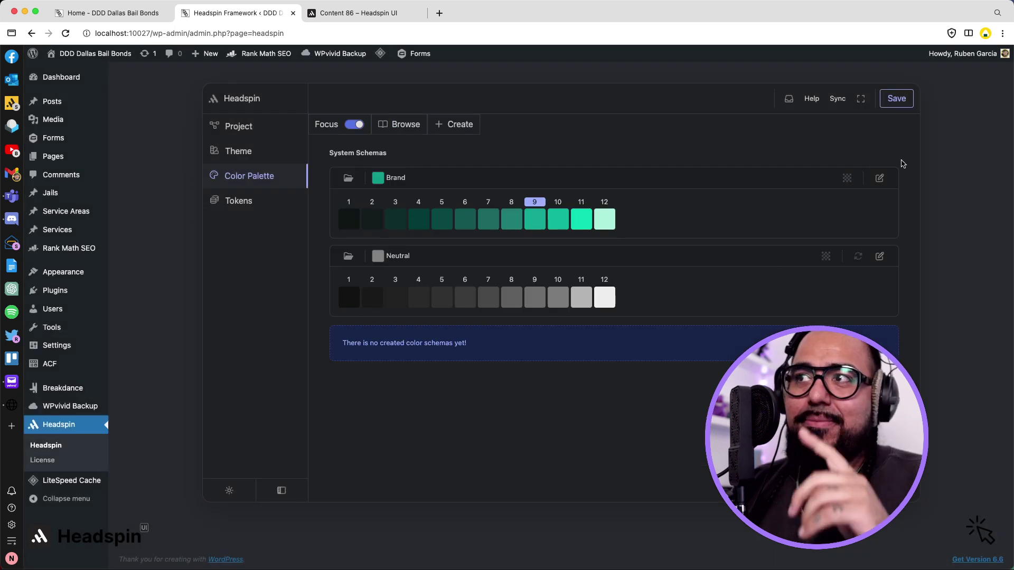
click(904, 103)
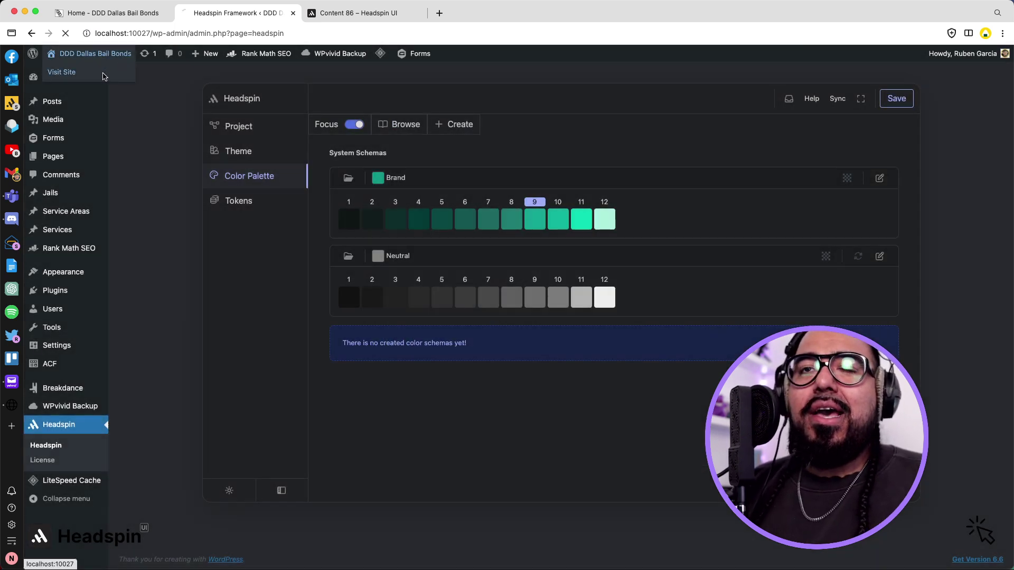
click(104, 74)
Scroll the live home page to check the teal buttons, service cards, review stars and banner.
scroll(344, 213, down, 10)
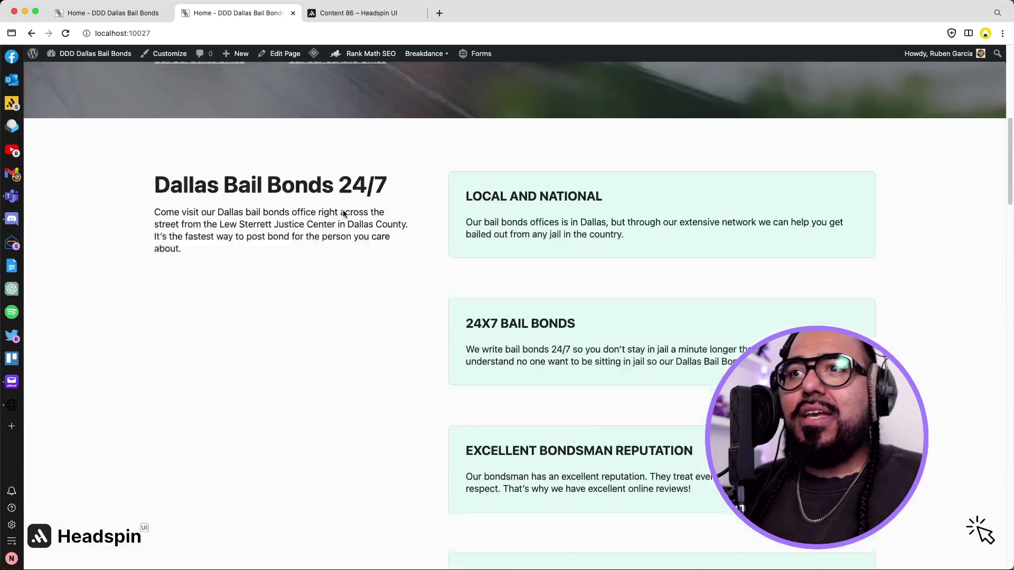
scroll(343, 213, down, 20)
scroll(344, 210, down, 8)
scroll(344, 213, up, 14)
scroll(344, 213, up, 20)
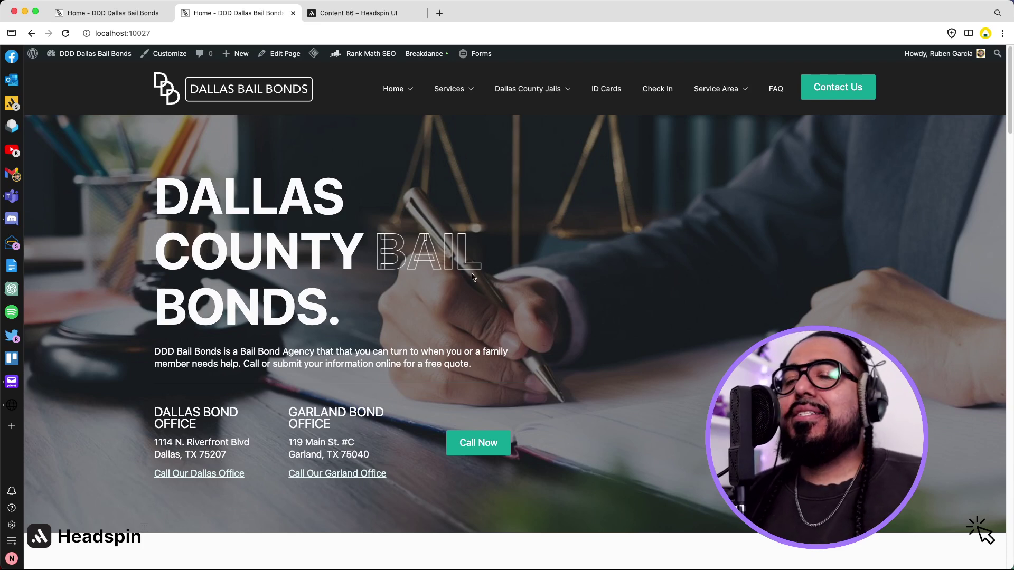
scroll(518, 297, down, 6)
scroll(518, 293, up, 6)
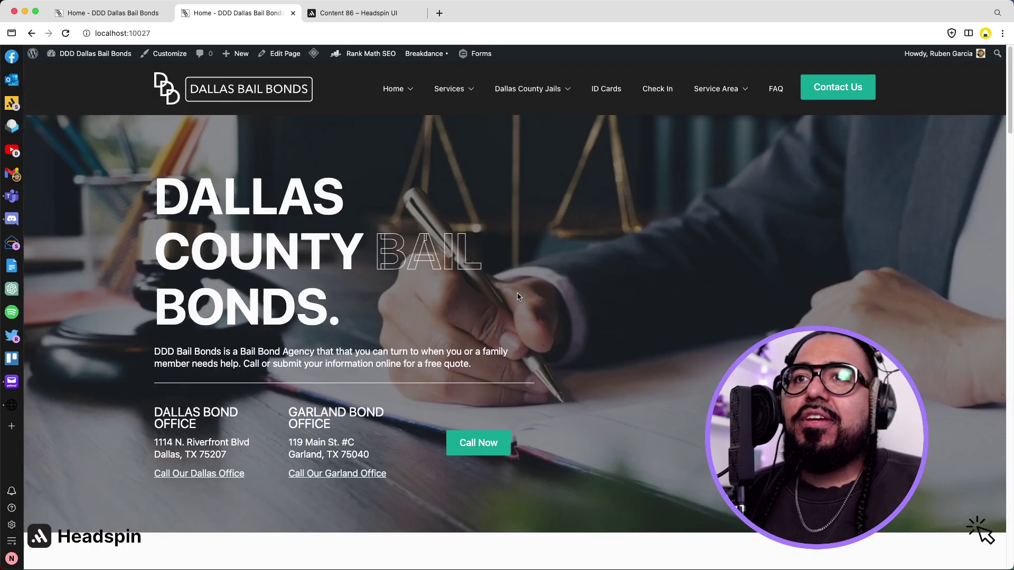
scroll(517, 296, down, 20)
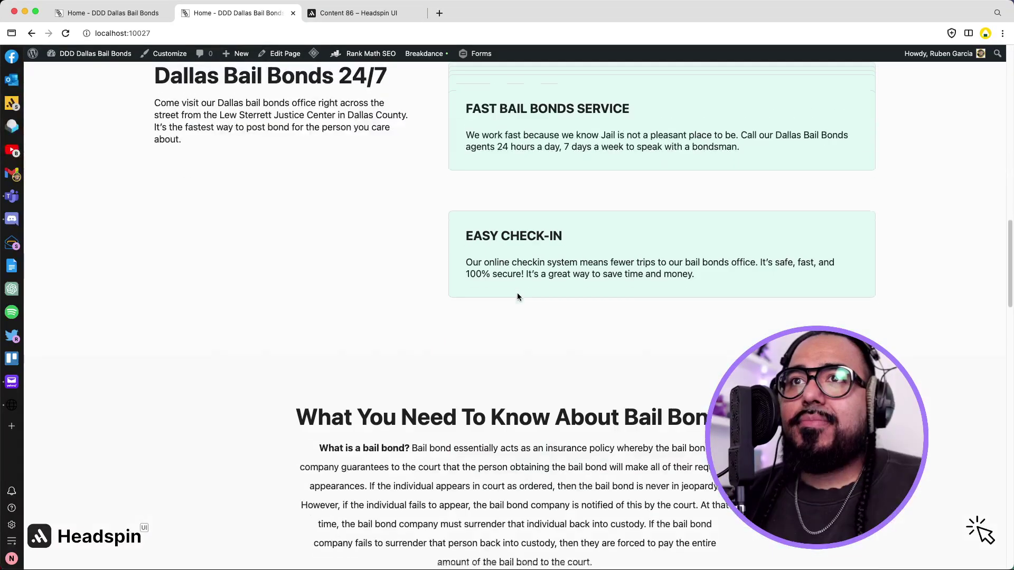
scroll(517, 297, up, 12)
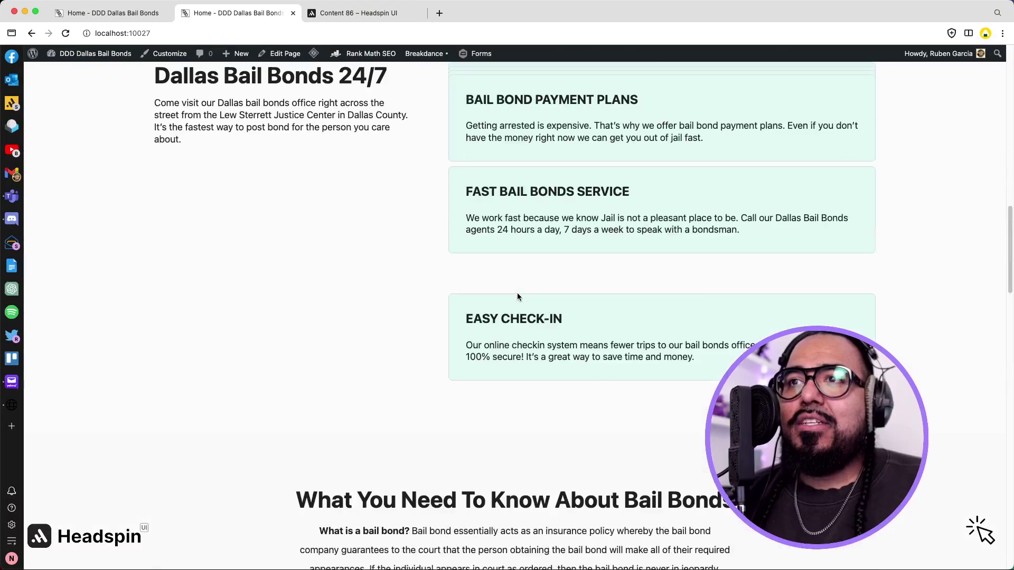
scroll(518, 297, down, 10)
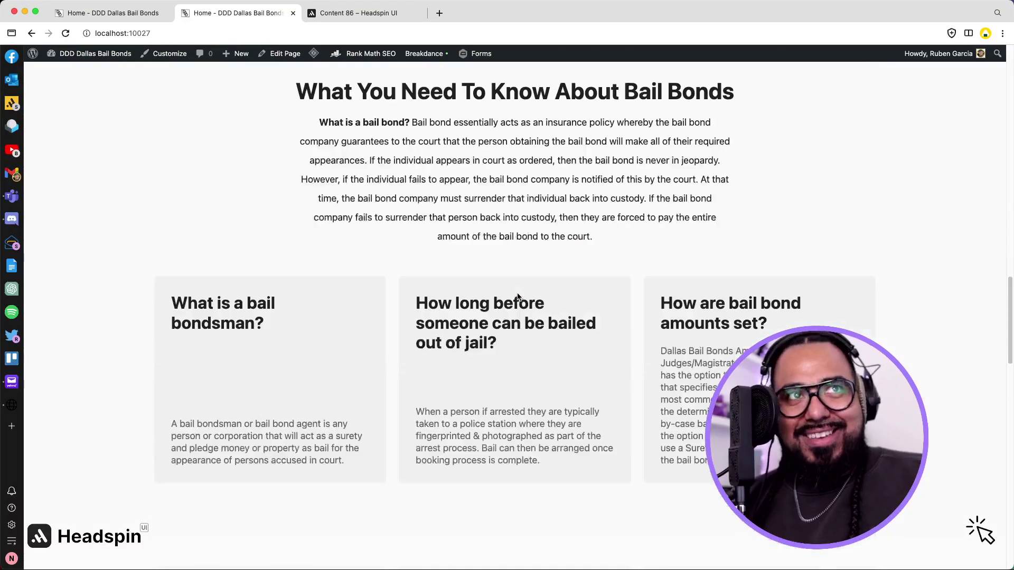
scroll(517, 293, down, 7)
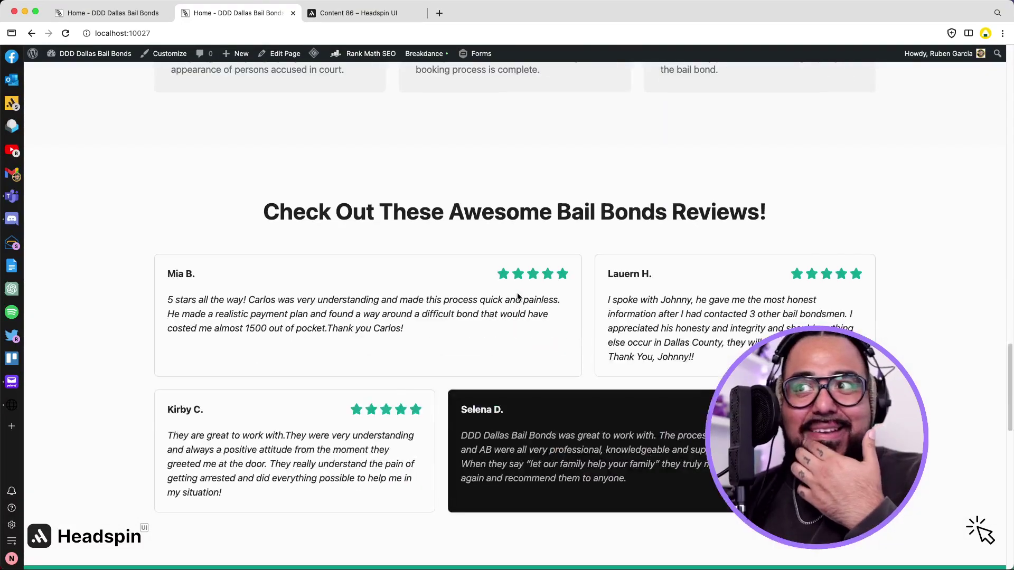
scroll(518, 297, down, 6)
scroll(517, 297, down, 6)
scroll(517, 296, up, 10)
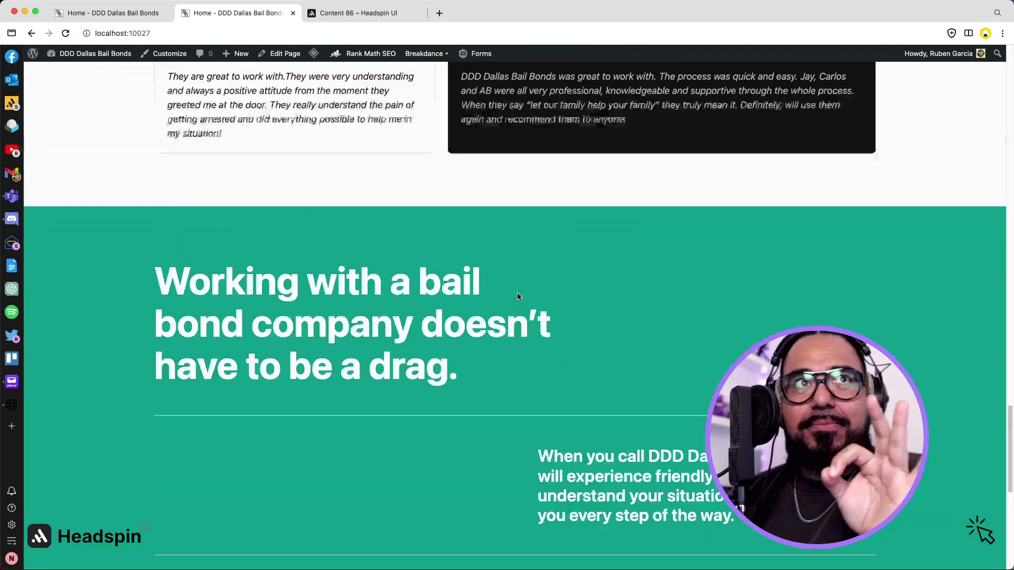
scroll(517, 297, up, 20)
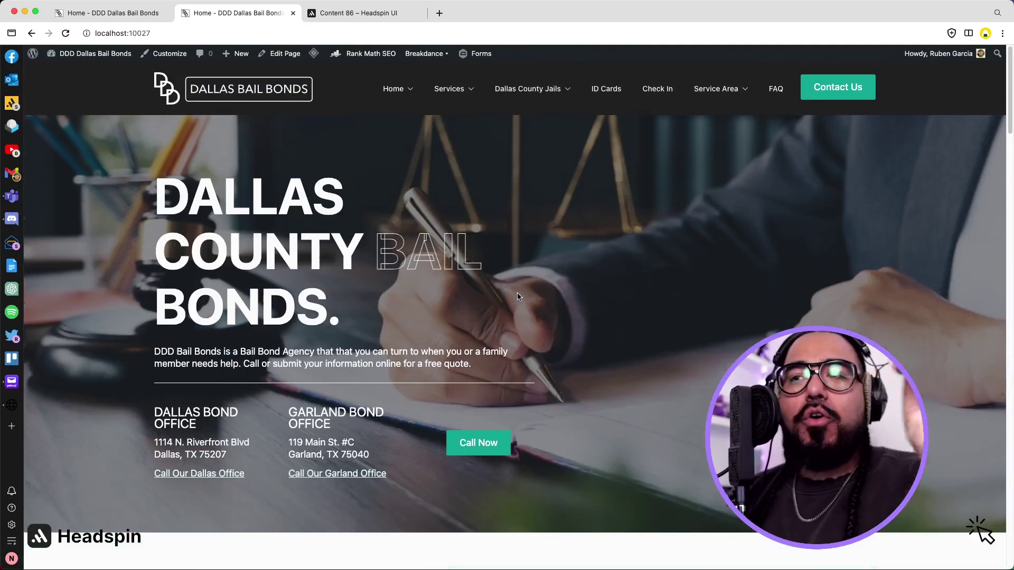